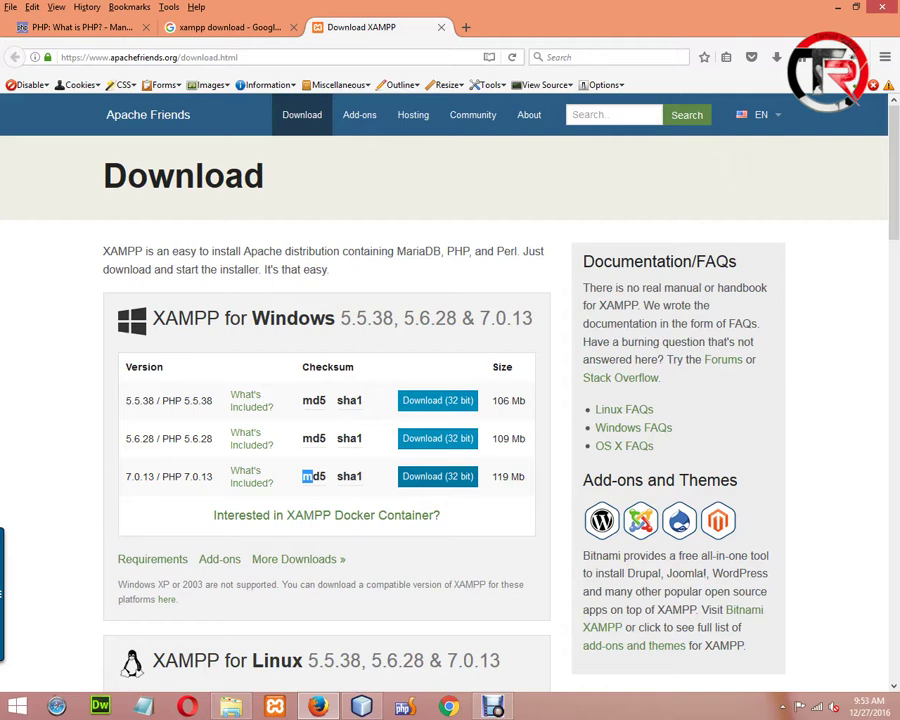
Start the 32-bit download of XAMPP 7.0.13 for Windows, save the installer file, and return to the Download XAMPP page
{"action": "left_click_drag", "start_coordinate": [153, 318], "coordinate": [219, 318]}
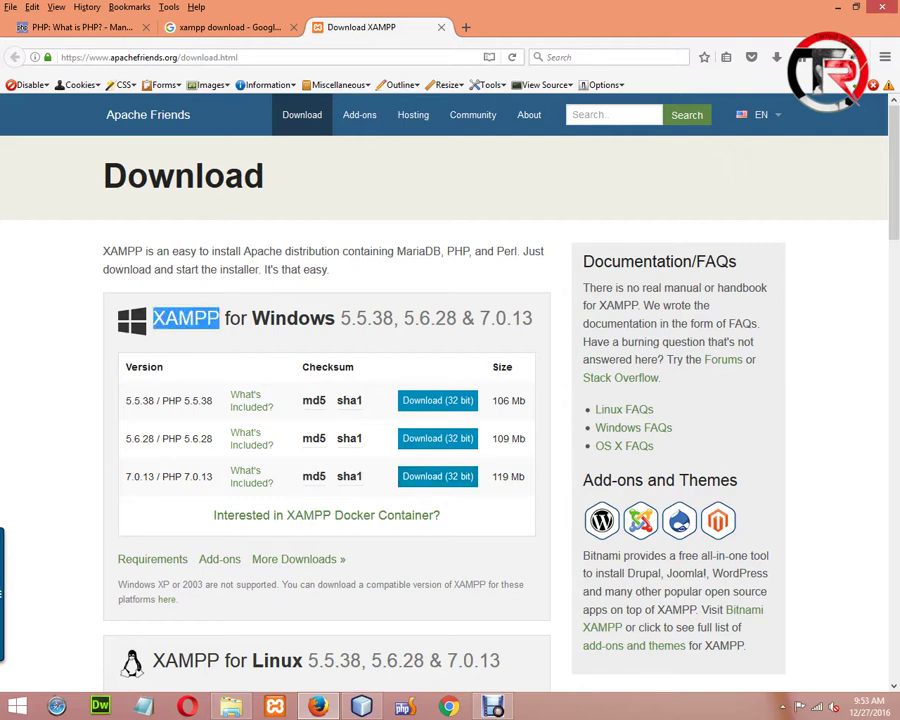
{"action": "left_click", "coordinate": [219, 318]}
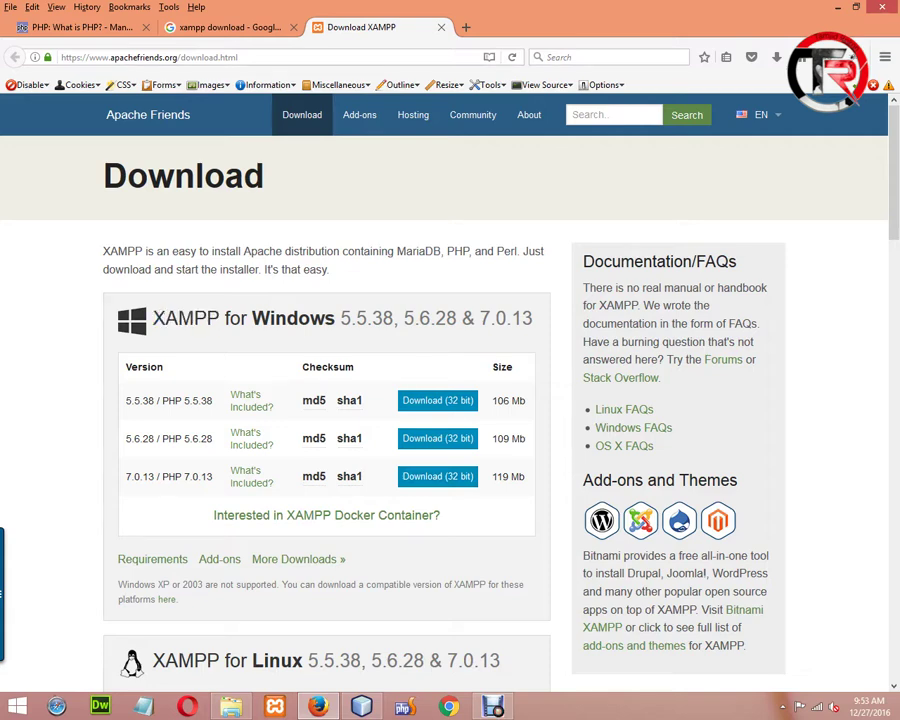
{"action": "left_click_drag", "start_coordinate": [219, 318], "coordinate": [152, 318]}
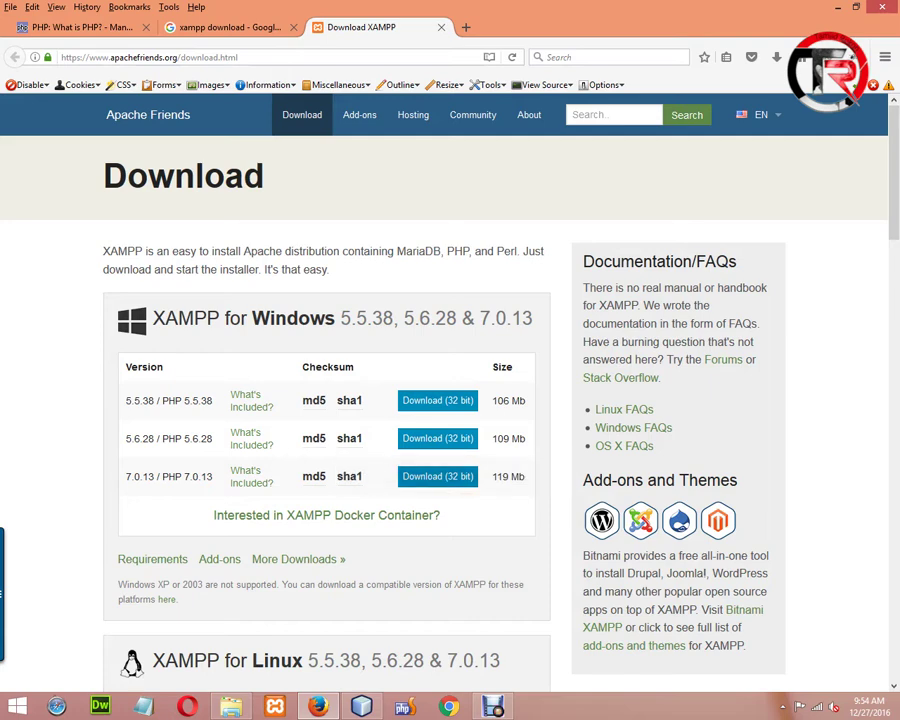
{"action": "left_click", "coordinate": [437, 476]}
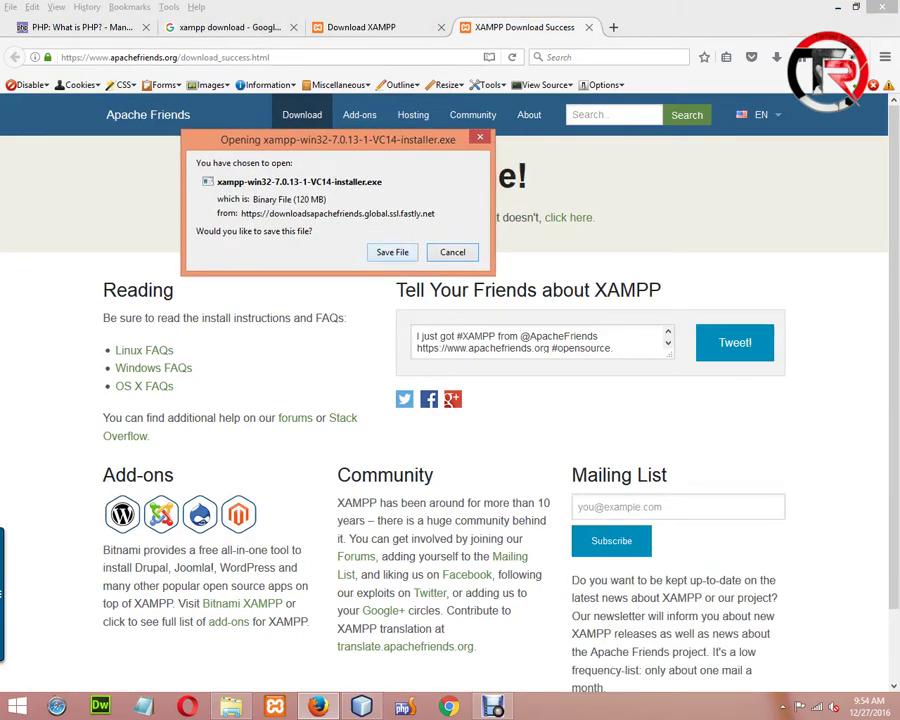
{"action": "left_click", "coordinate": [392, 252]}
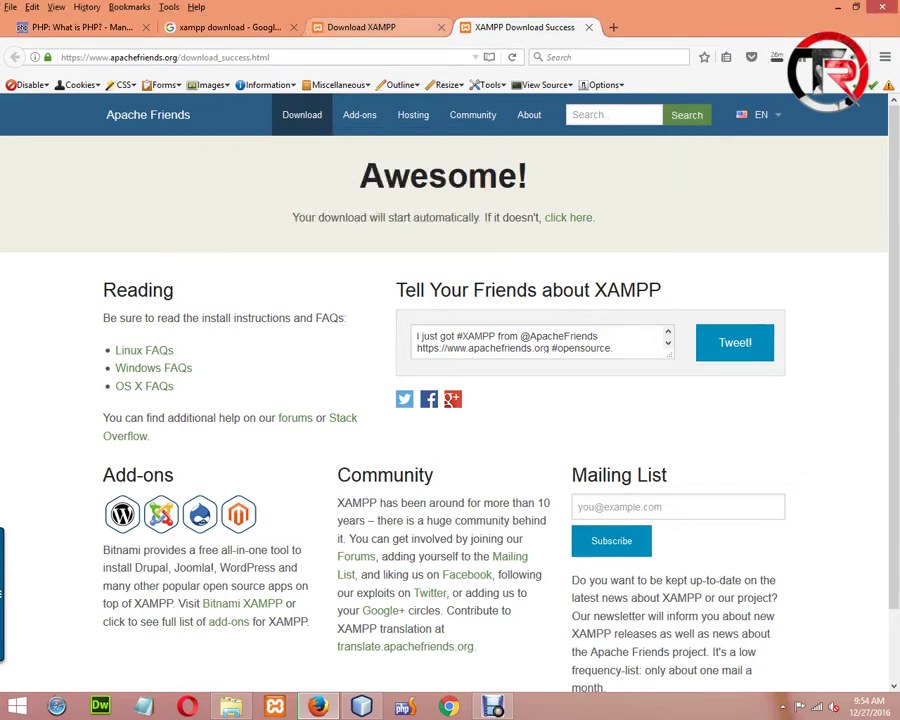
{"action": "left_click", "coordinate": [361, 27]}
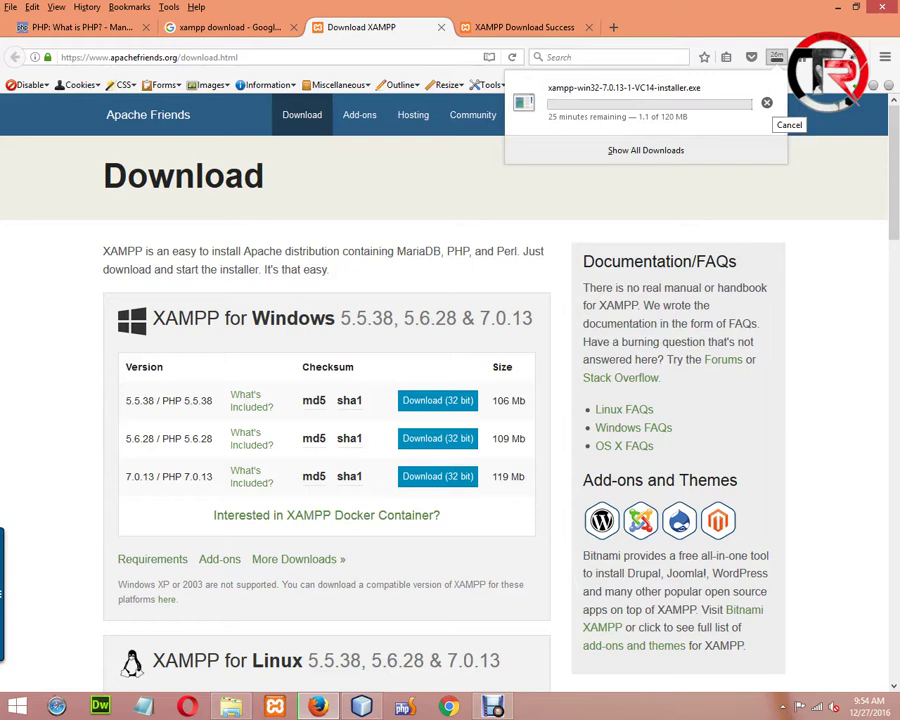
Browse the BOOTCAMP (C:) drive in File Explorer and find the existing xampp folder
{"action": "left_click", "coordinate": [230, 706]}
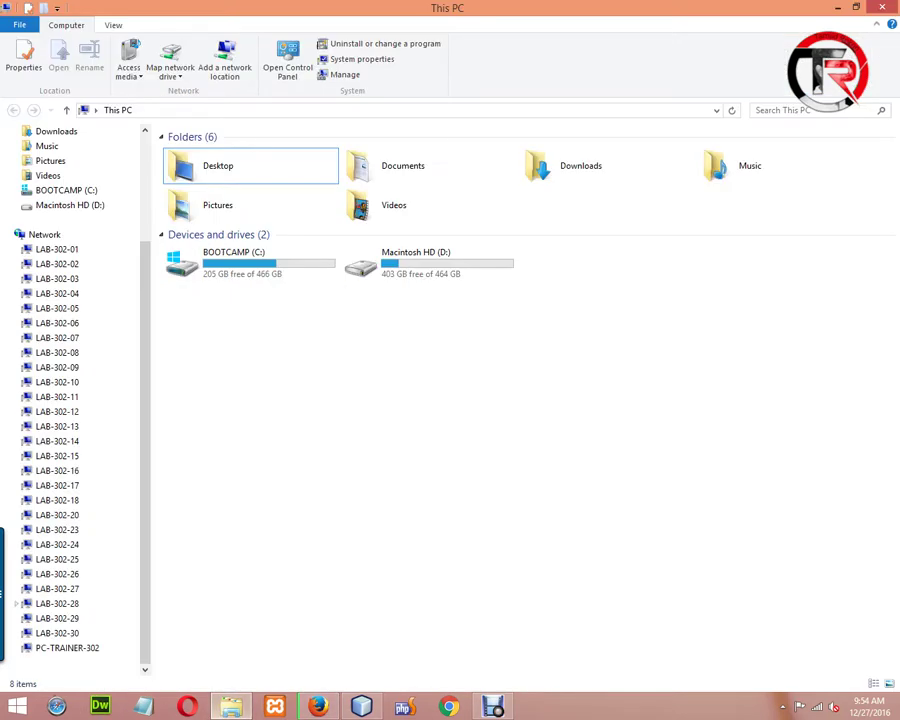
{"action": "double_click", "coordinate": [220, 278]}
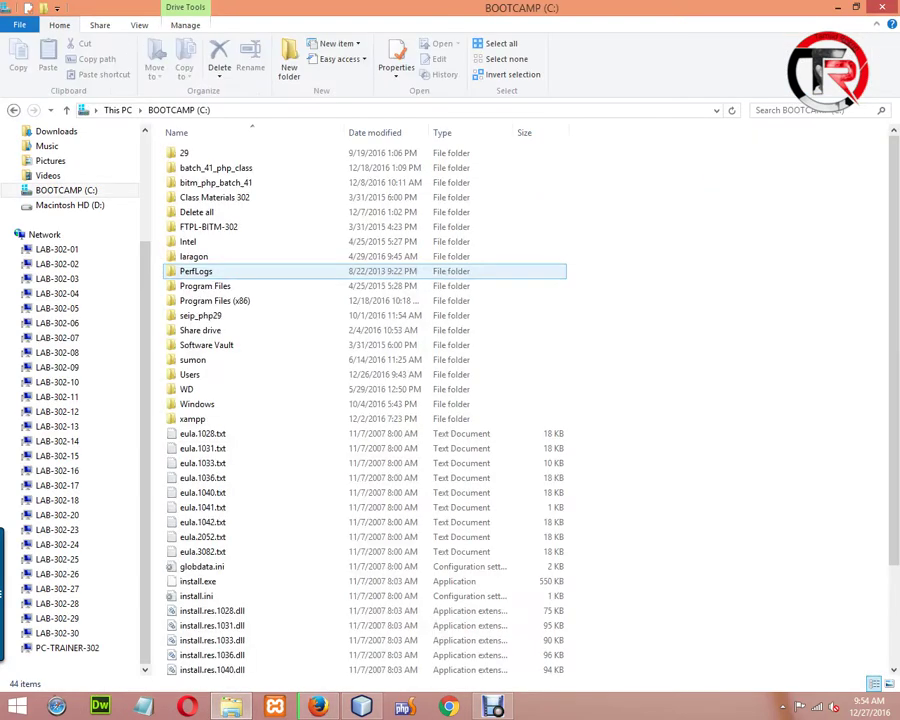
{"action": "key", "text": "Down"}
{"action": "key", "text": "Down"}
{"action": "key", "text": "Down"}
{"action": "key", "text": "Down"}
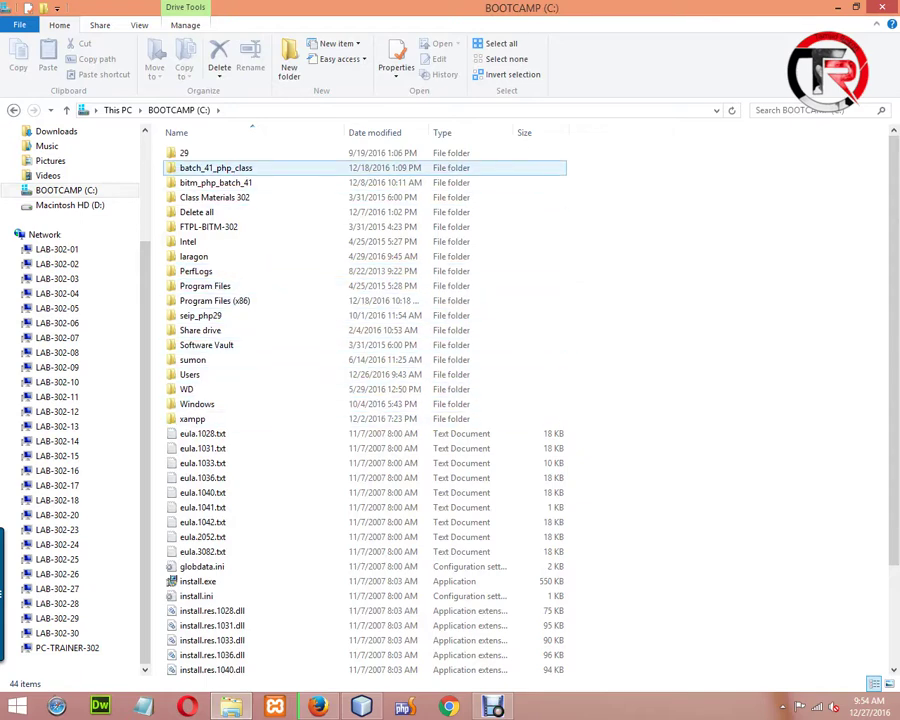
{"action": "scroll", "coordinate": [290, 578], "scroll_direction": "down", "scroll_amount": 3}
{"action": "scroll", "coordinate": [290, 566], "scroll_direction": "up", "scroll_amount": 3}
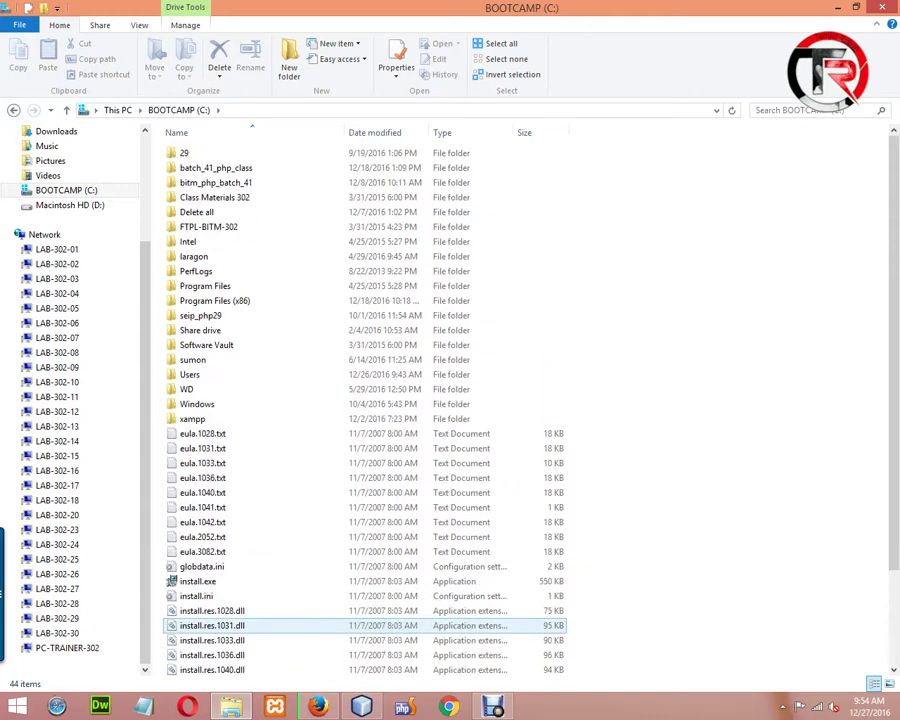
{"action": "left_click", "coordinate": [290, 418]}
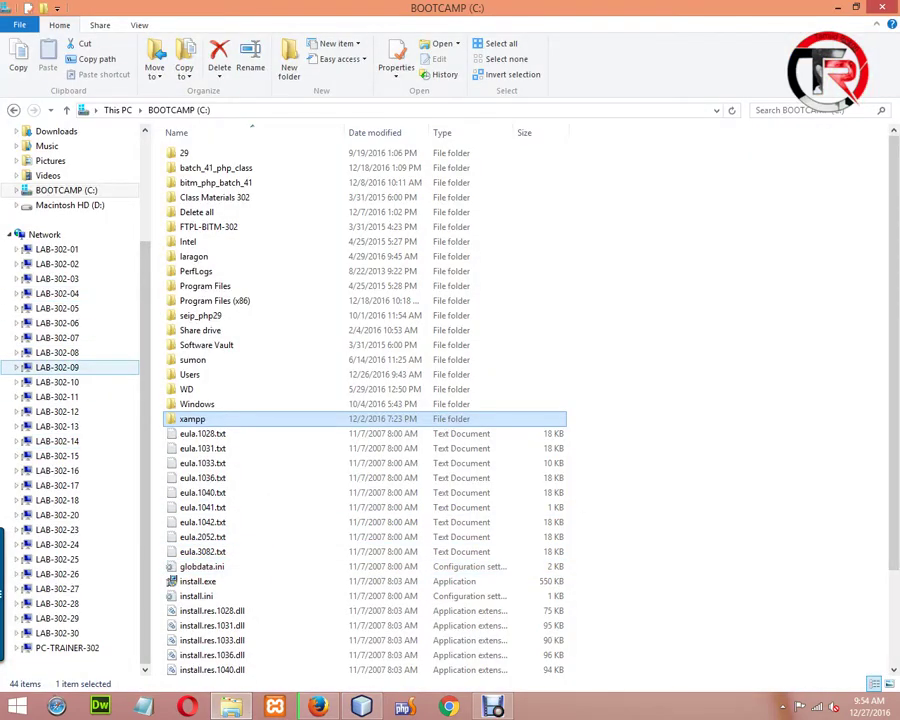
Find xampp-win32-7.0.9-1-VC14-installer.exe in the Downloads folder
{"action": "left_click", "coordinate": [56, 131]}
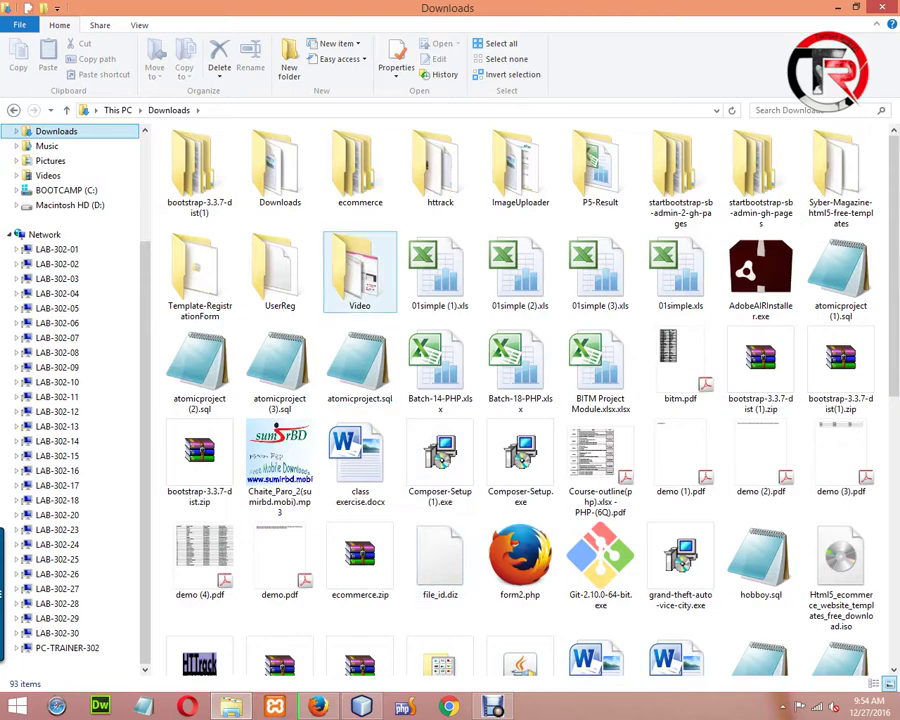
{"action": "left_click", "coordinate": [360, 270]}
{"action": "scroll", "coordinate": [440, 370], "scroll_direction": "down", "scroll_amount": 5}
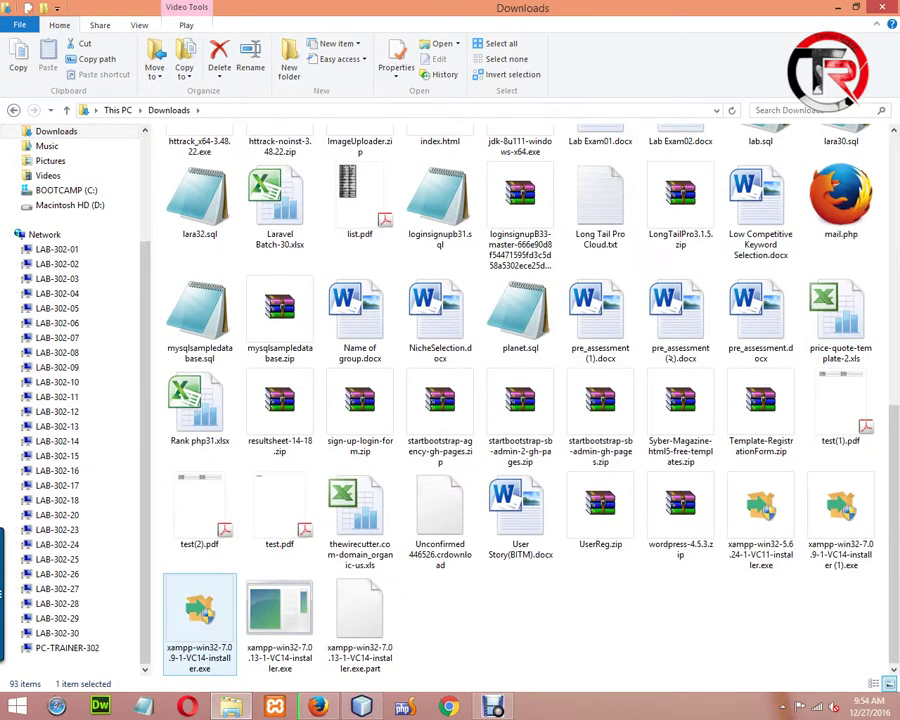
{"action": "double_click", "coordinate": [200, 612]}
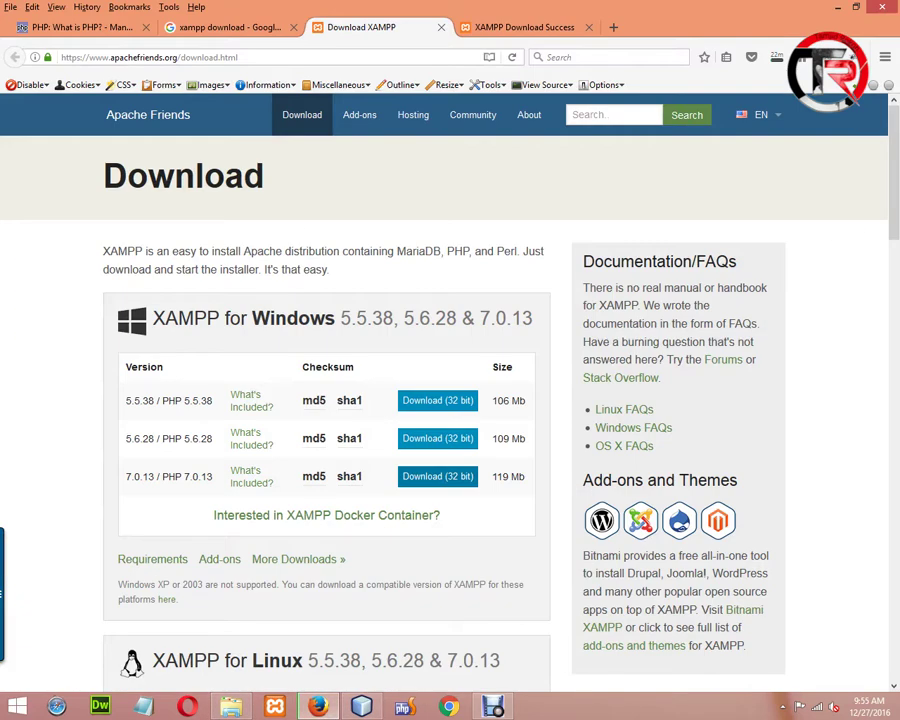
Cancel the running Firefox download of xampp-win32-7.0.13-1-VC14-installer.exe
{"action": "left_click", "coordinate": [776, 57]}
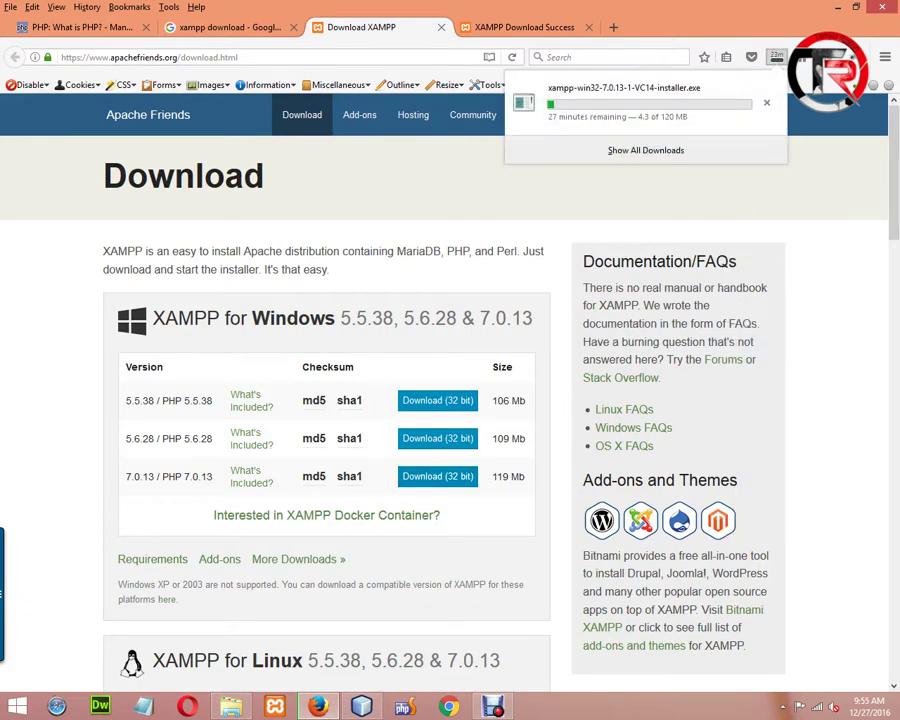
{"action": "left_click", "coordinate": [767, 103]}
{"action": "key", "text": "Escape"}
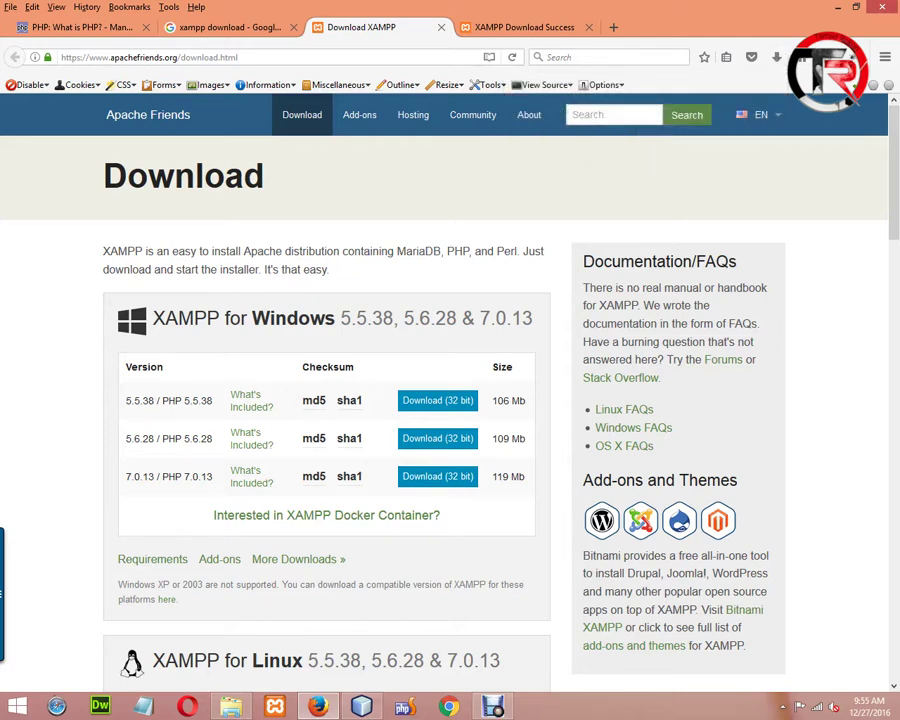
{"action": "left_click", "coordinate": [362, 706]}
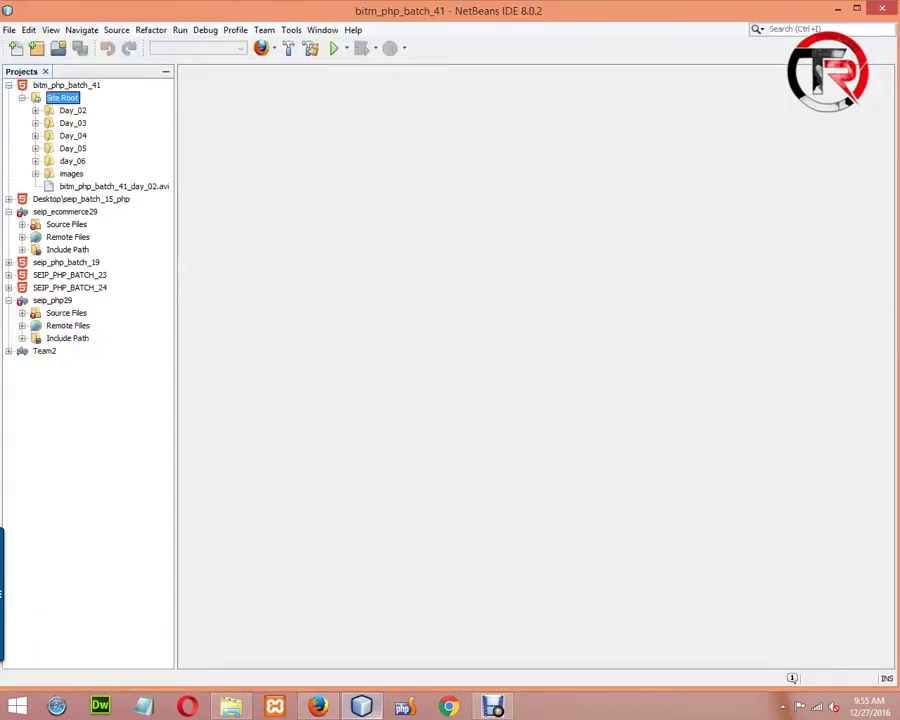
{"action": "key", "text": "alt+Tab"}
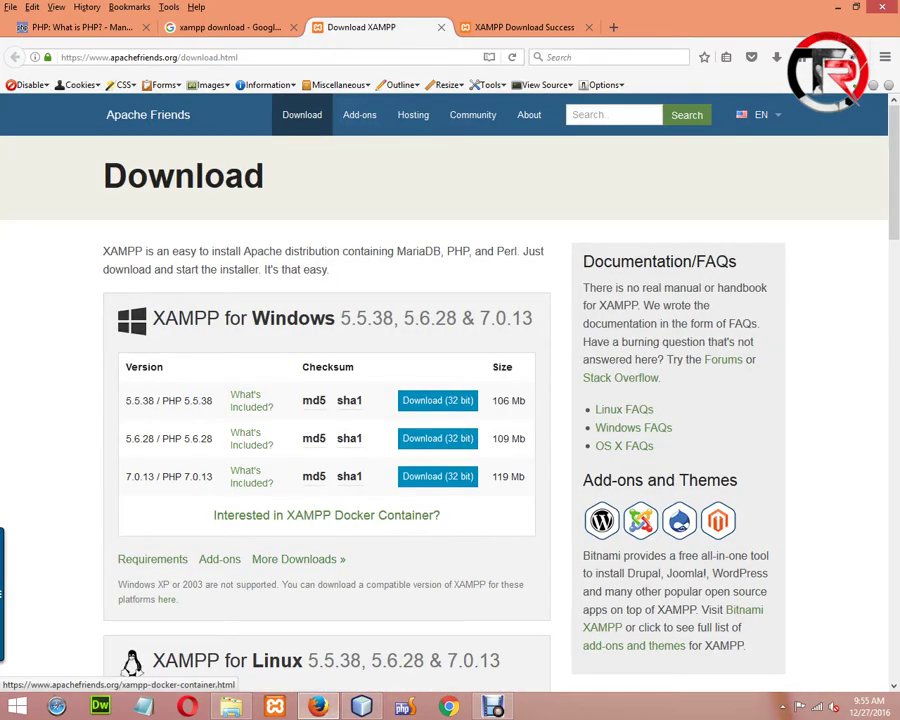
Permanently delete xampp-win32-5.6.24-1-VC11-installer.exe and xampp-win32-7.0.9-1-VC14-installer (1).exe from the Downloads folder in File Explorer
{"action": "left_click", "coordinate": [231, 706]}
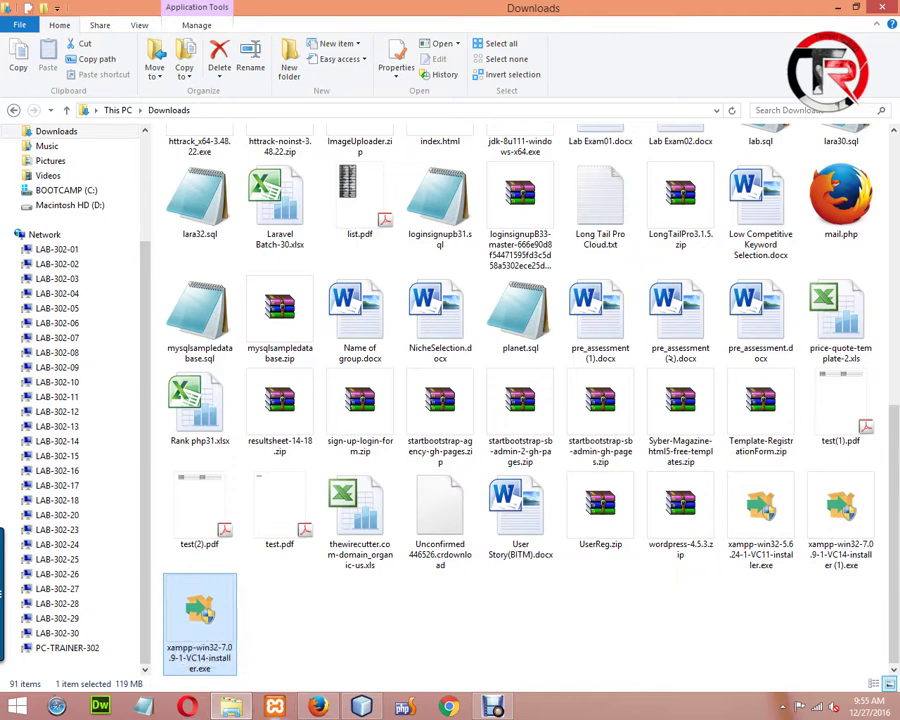
{"action": "left_click_drag", "start_coordinate": [851, 613], "coordinate": [779, 512]}
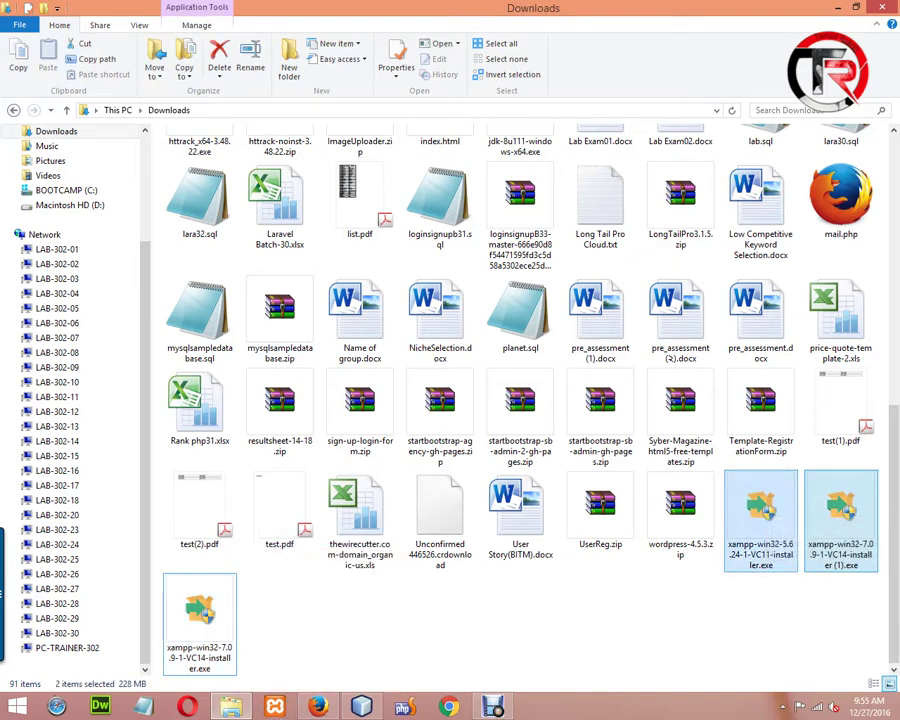
{"action": "key", "text": "shift+Delete"}
{"action": "key", "text": "Return"}
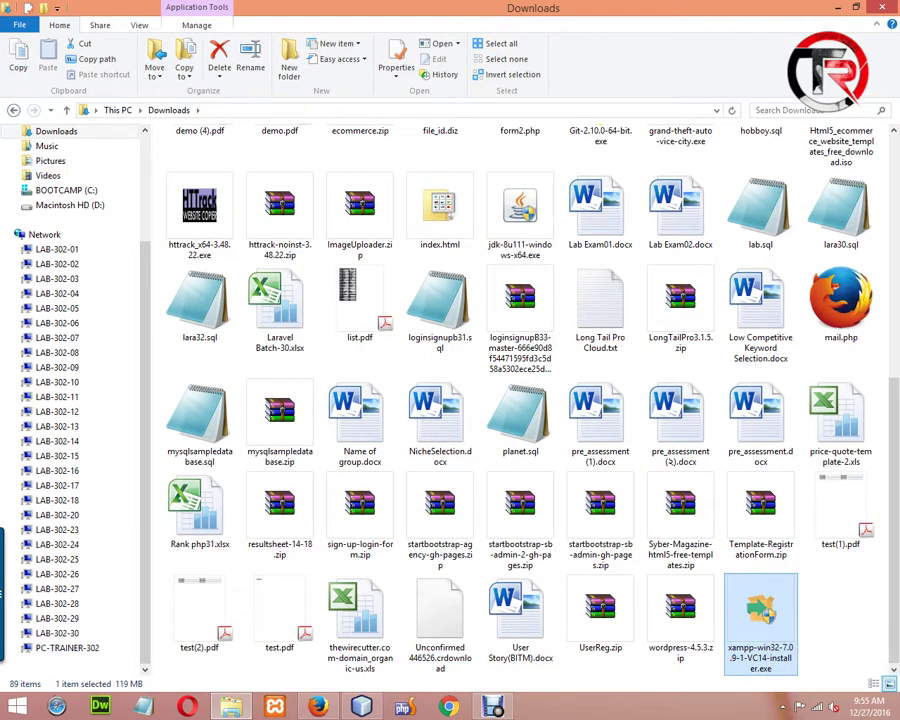
Copy xampp-win32-7.0.9-1-VC14-installer.exe from Downloads to the desktop and place its icon beside success.jpeg
{"action": "left_click_drag", "start_coordinate": [863, 641], "coordinate": [514, 264]}
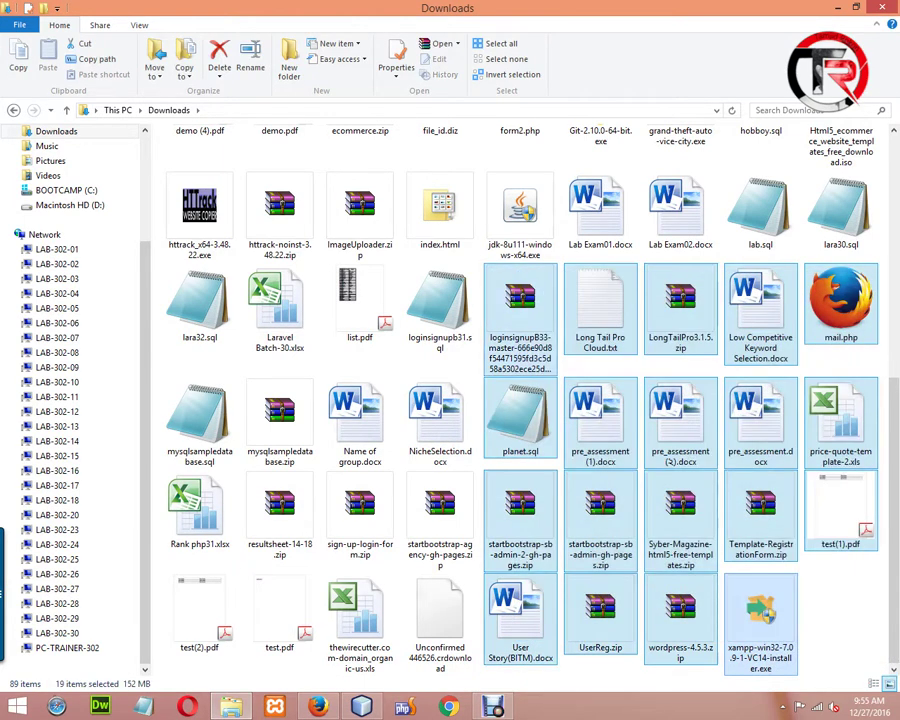
{"action": "left_click", "coordinate": [760, 620]}
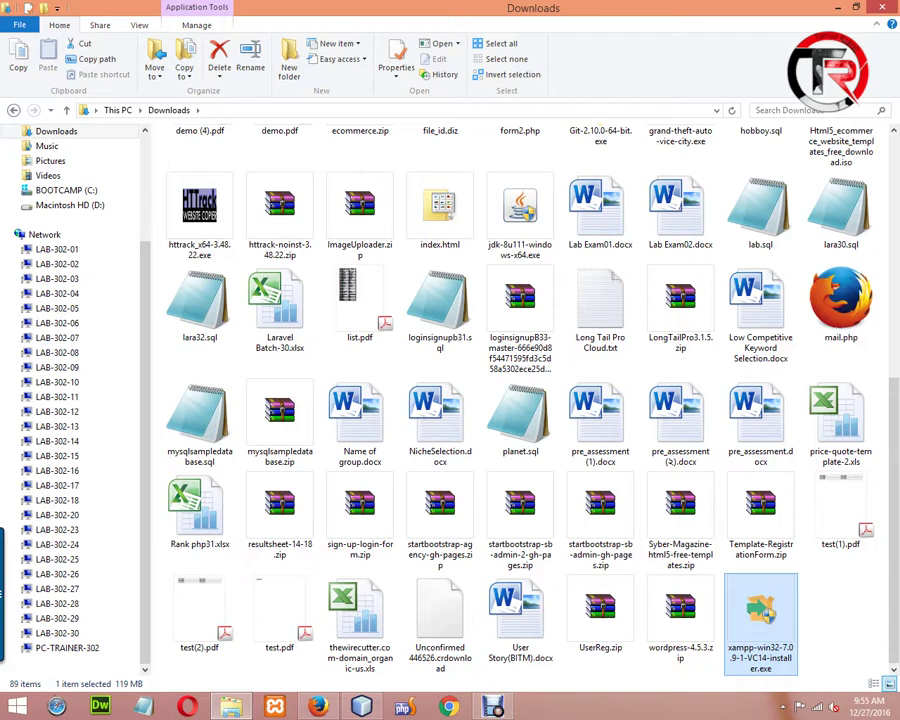
{"action": "right_click", "coordinate": [760, 615]}
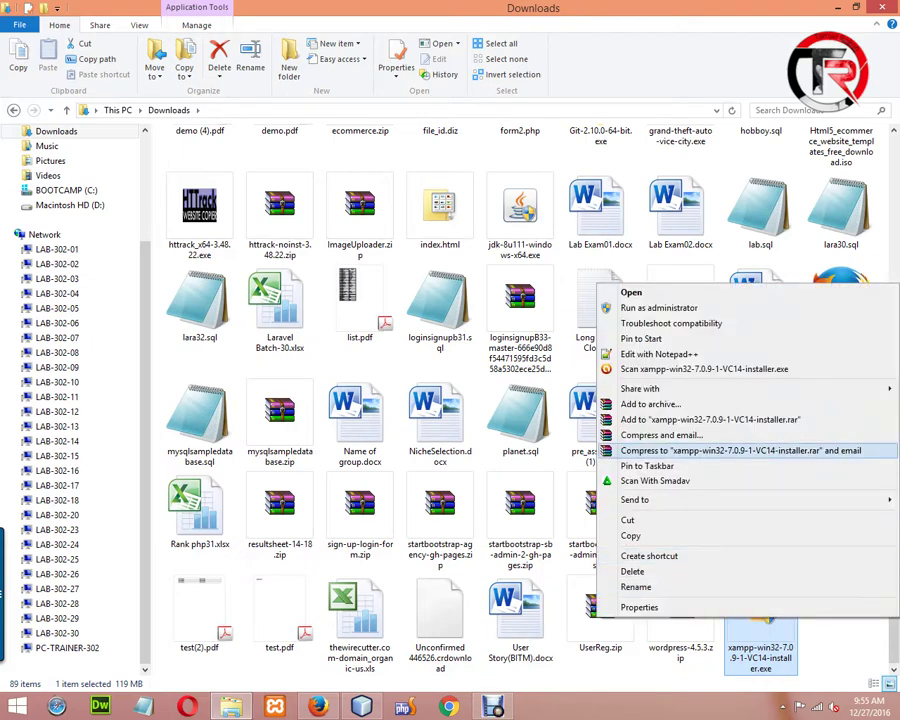
{"action": "left_click", "coordinate": [632, 536]}
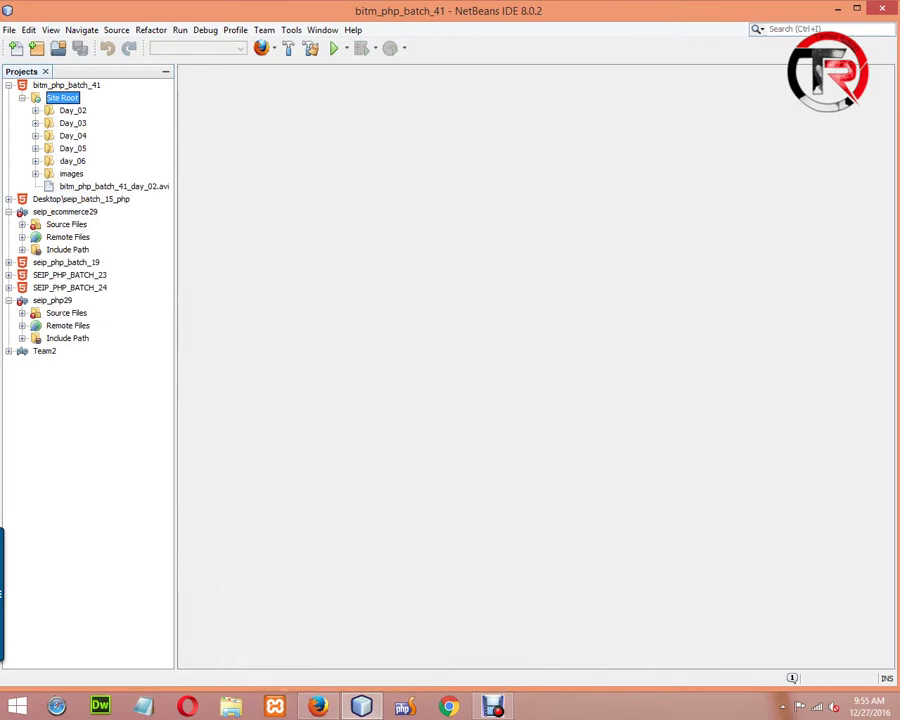
{"action": "key", "text": "super+d"}
{"action": "right_click", "coordinate": [733, 206]}
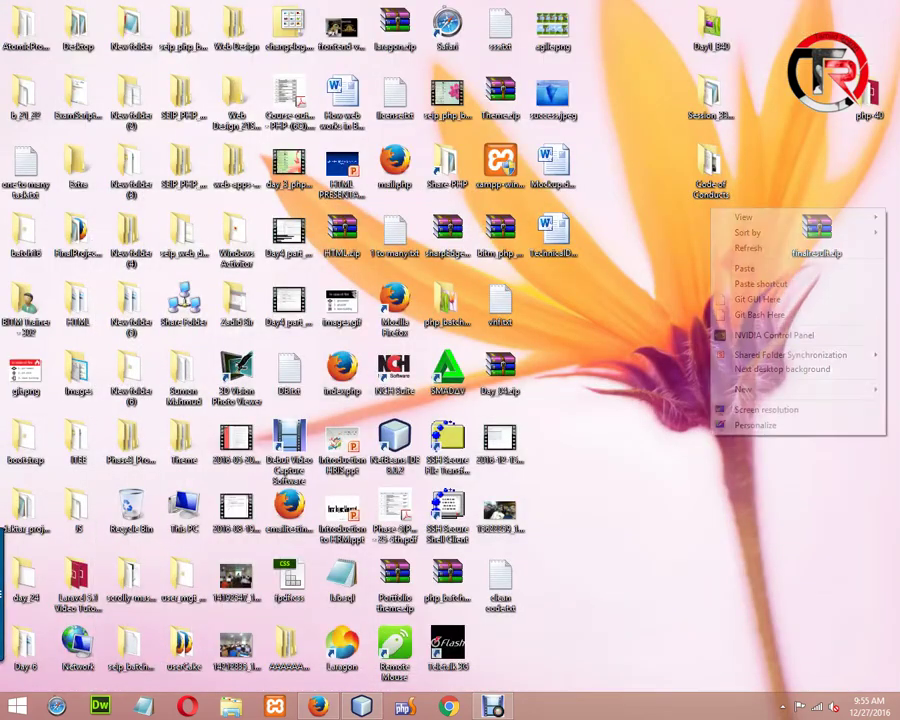
{"action": "left_click", "coordinate": [744, 268]}
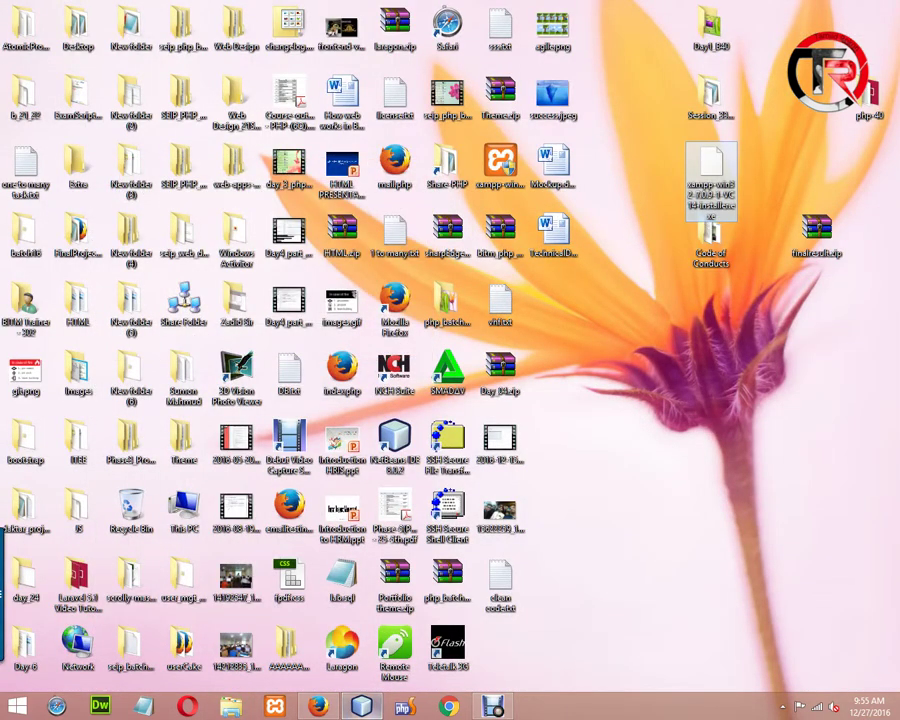
{"action": "left_click_drag", "start_coordinate": [711, 166], "coordinate": [606, 98]}
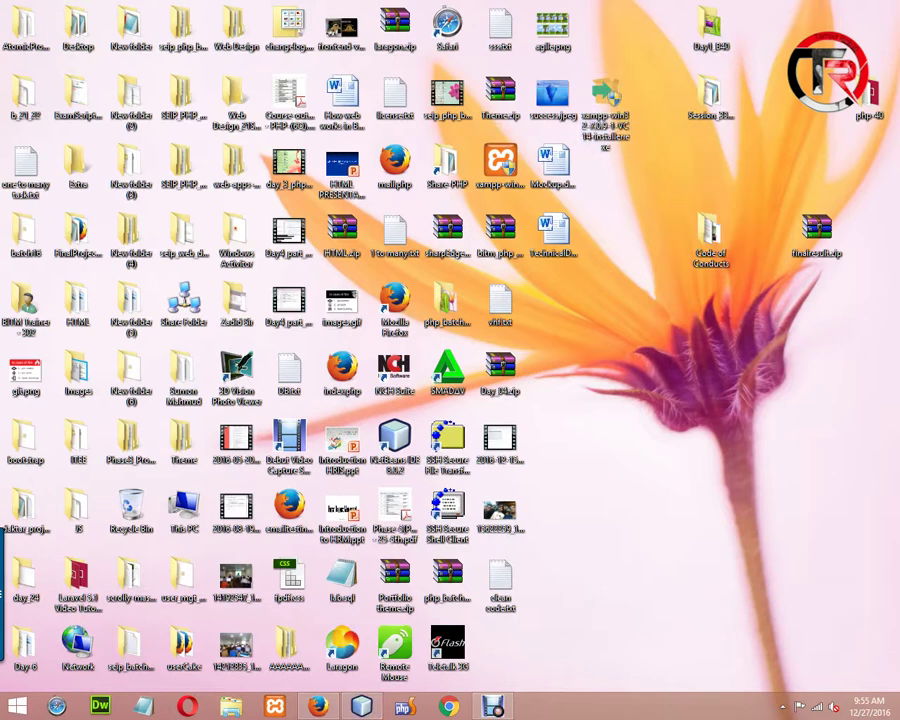
{"action": "left_click_drag", "start_coordinate": [608, 37], "coordinate": [628, 190]}
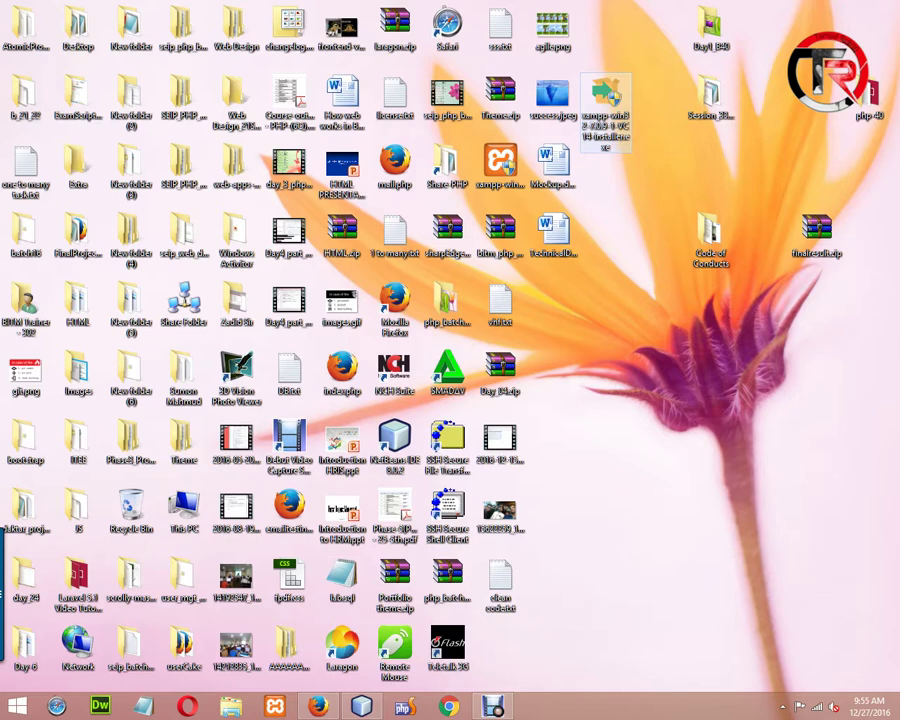
Launch the XAMPP 7.0.9 installer from the desktop, accept the User Account Control warnings, and abort the duplicate setup
{"action": "double_click", "coordinate": [608, 122]}
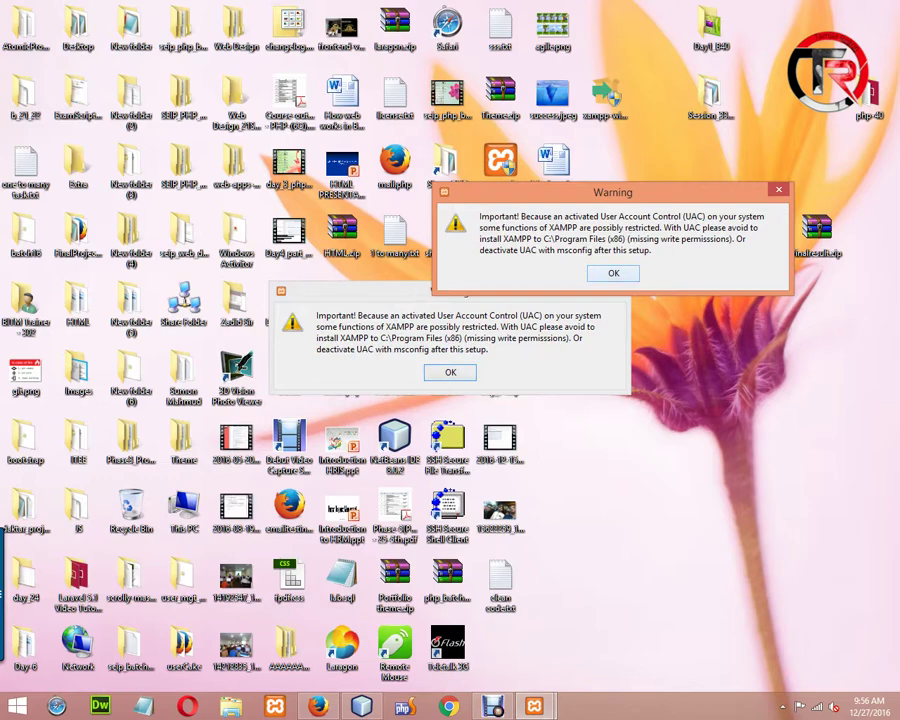
{"action": "key", "text": "Return"}
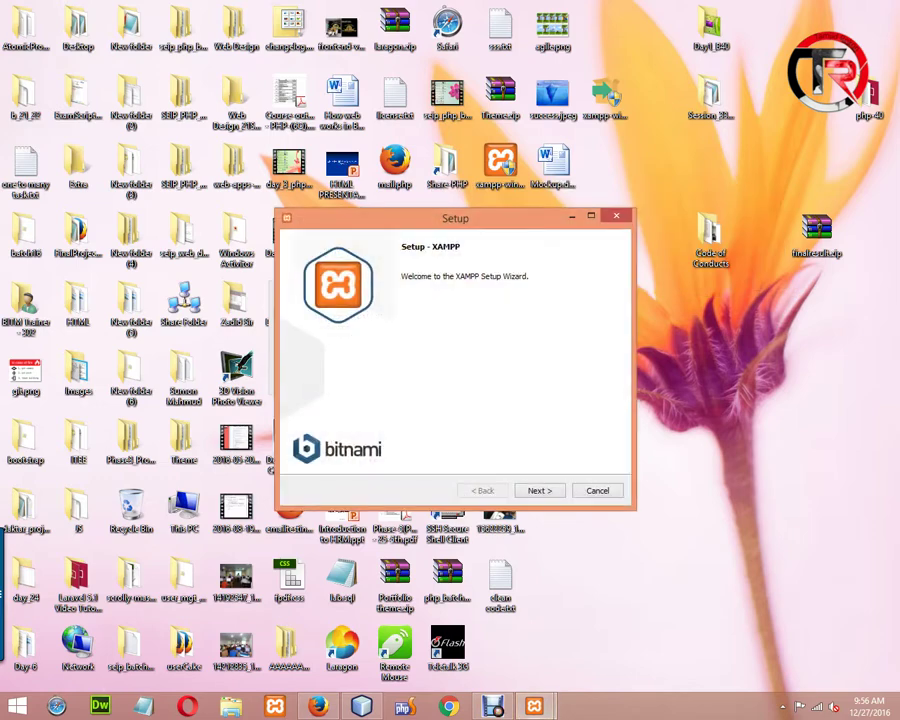
{"action": "left_click_drag", "start_coordinate": [457, 218], "coordinate": [744, 343]}
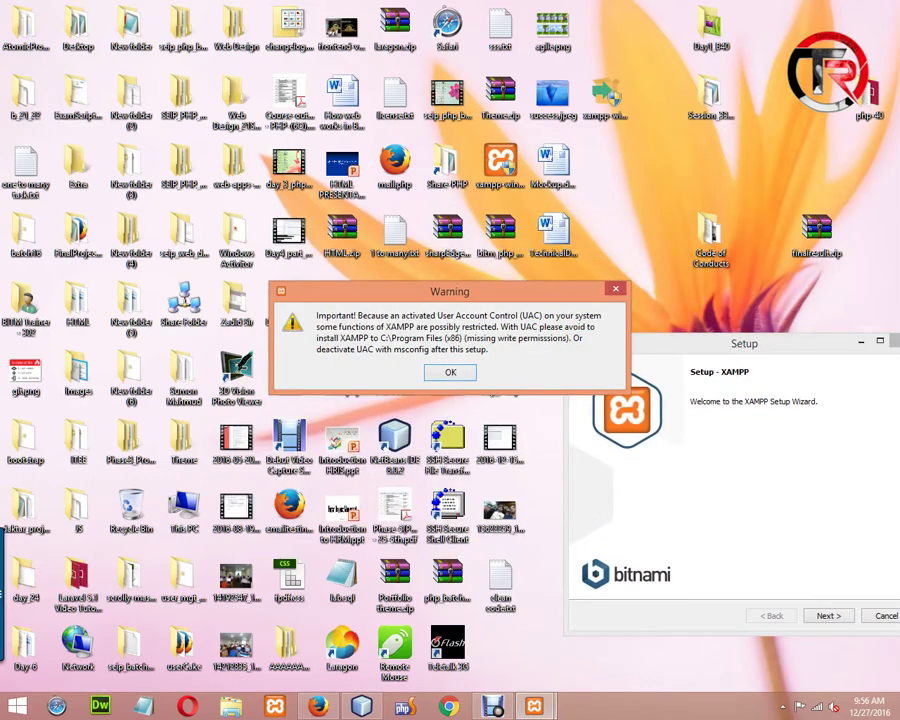
{"action": "key", "text": "Return"}
{"action": "key", "text": "Escape"}
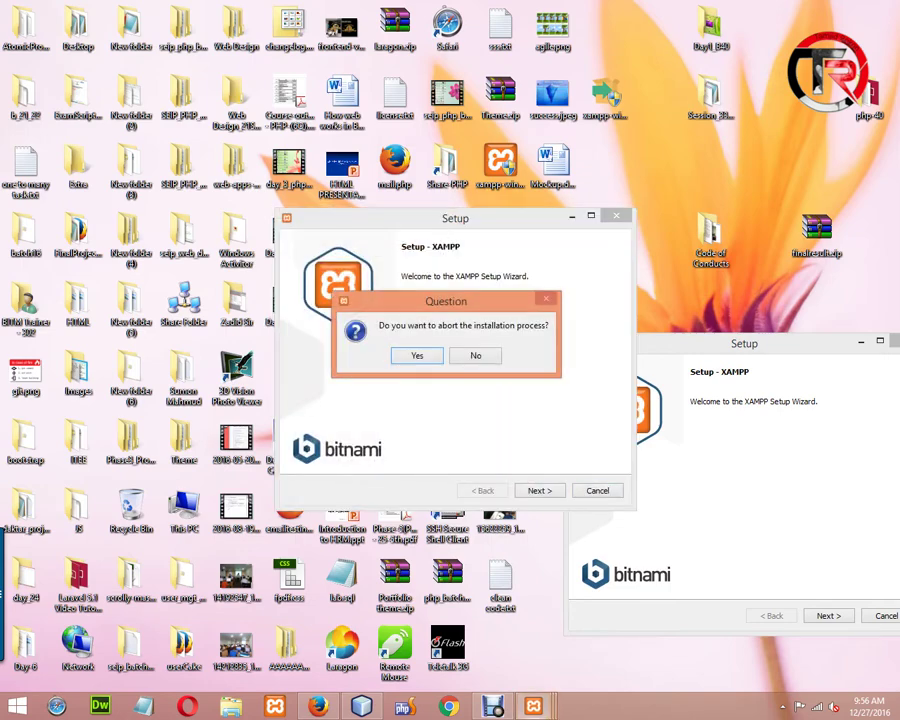
{"action": "key", "text": "Return"}
Move the remaining XAMPP setup wizard clear of the screen edge and advance from its welcome page to component selection
{"action": "left_click_drag", "start_coordinate": [744, 343], "coordinate": [387, 144]}
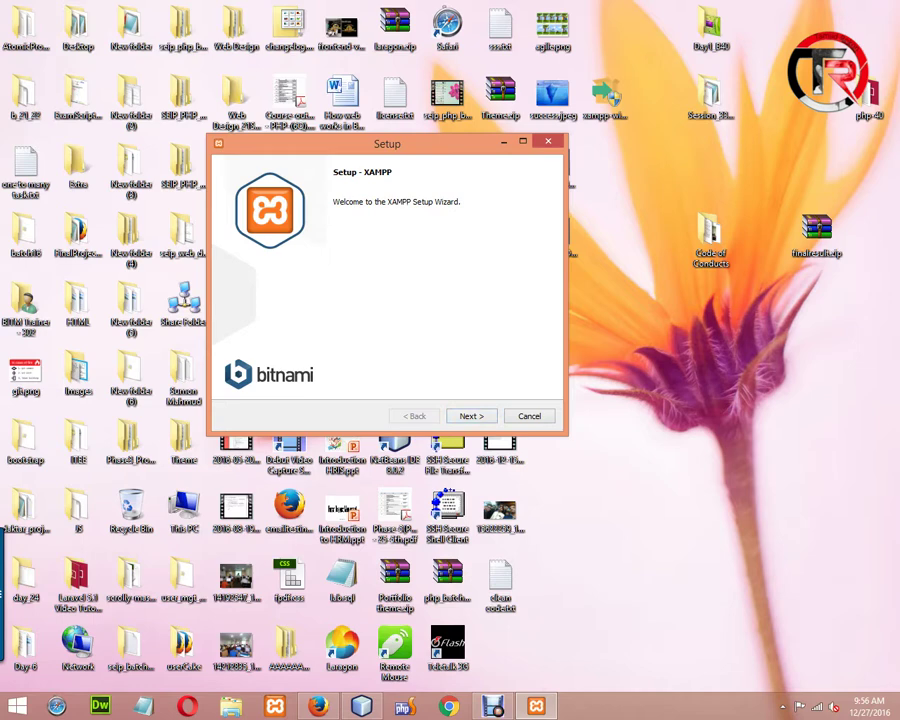
{"action": "key", "text": "Return"}
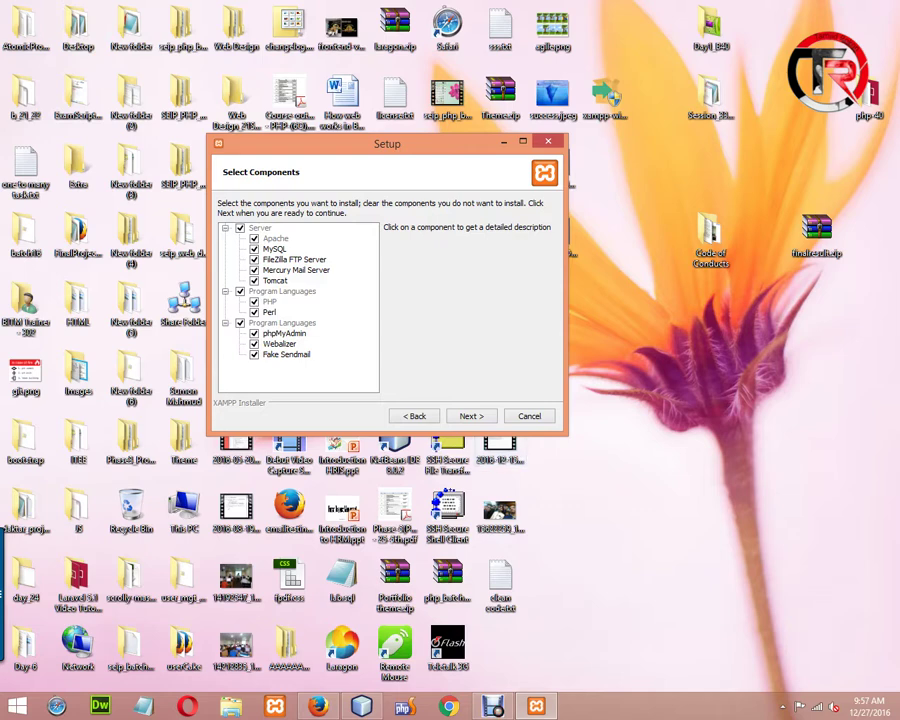
Keep all default XAMPP components and advance to the installation folder page, nudging the setup window slightly
{"action": "key", "text": "Return"}
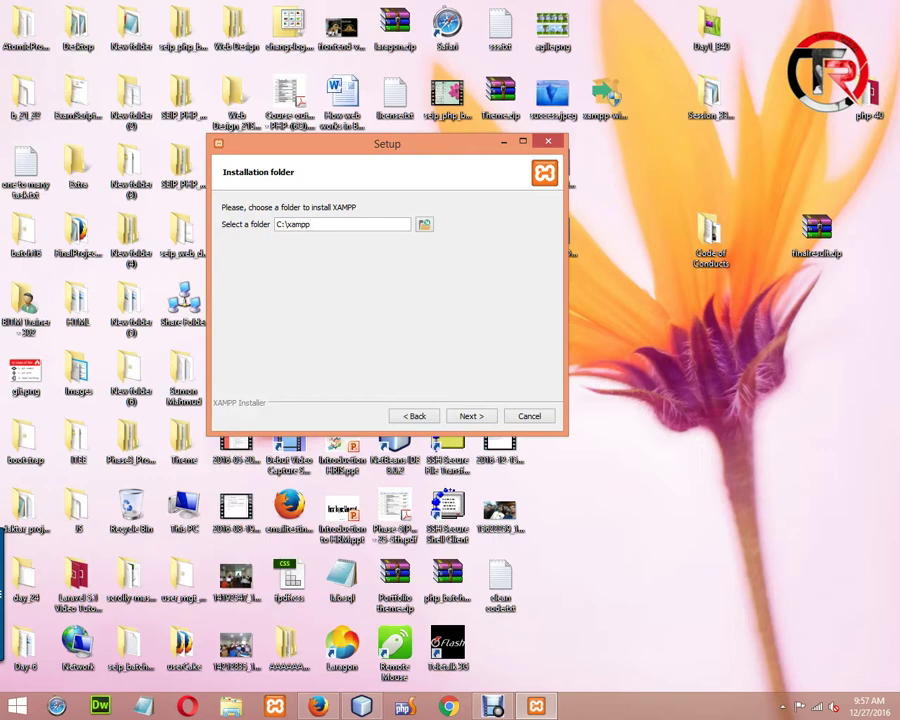
{"action": "left_click_drag", "start_coordinate": [276, 224], "coordinate": [292, 224]}
{"action": "left_click", "coordinate": [311, 224]}
{"action": "left_click_drag", "start_coordinate": [387, 143], "coordinate": [403, 146]}
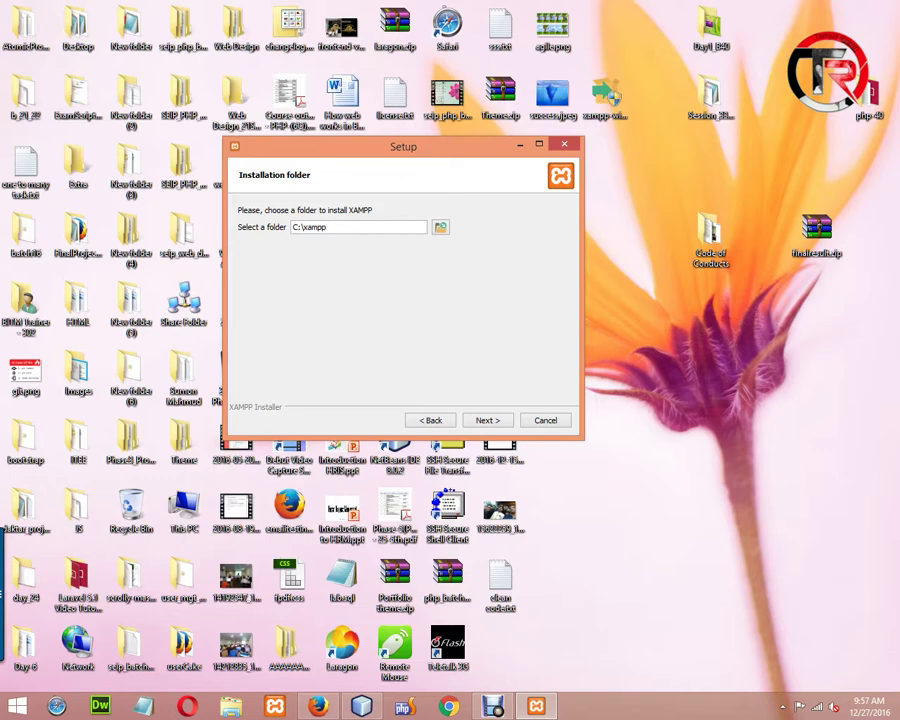
Examine the default installation path and browse the folders on the C: drive without choosing one
{"action": "key", "text": "shift+Left"}
{"action": "key", "text": "shift+Left"}
{"action": "key", "text": "shift+Left"}
{"action": "key", "text": "shift+Left"}
{"action": "left_click", "coordinate": [308, 227]}
{"action": "left_click_drag", "start_coordinate": [403, 146], "coordinate": [422, 151]}
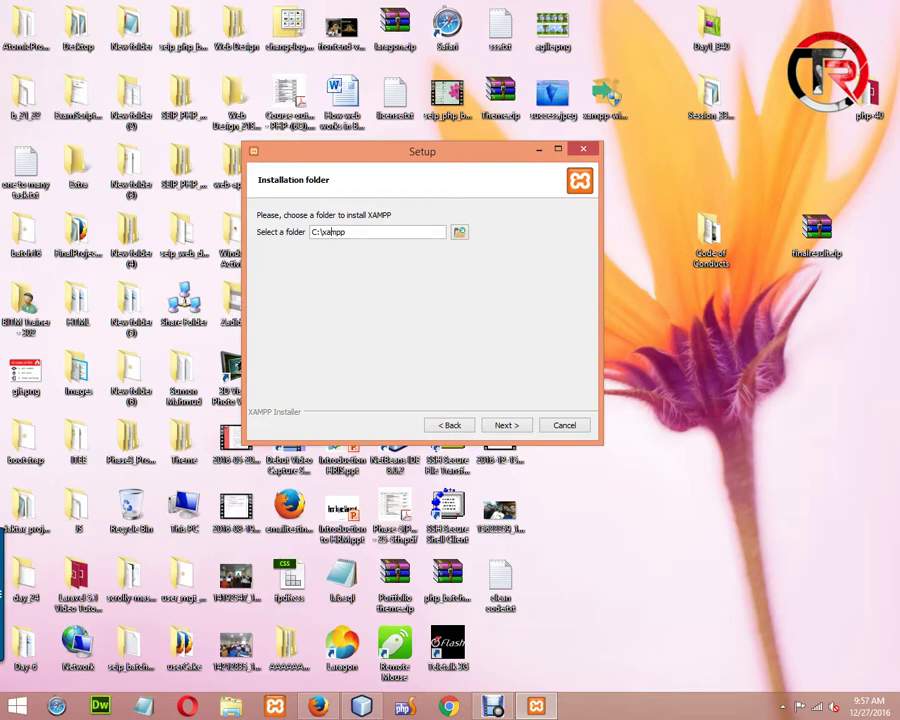
{"action": "left_click_drag", "start_coordinate": [322, 232], "coordinate": [346, 232]}
{"action": "left_click", "coordinate": [346, 232]}
{"action": "left_click", "coordinate": [459, 231]}
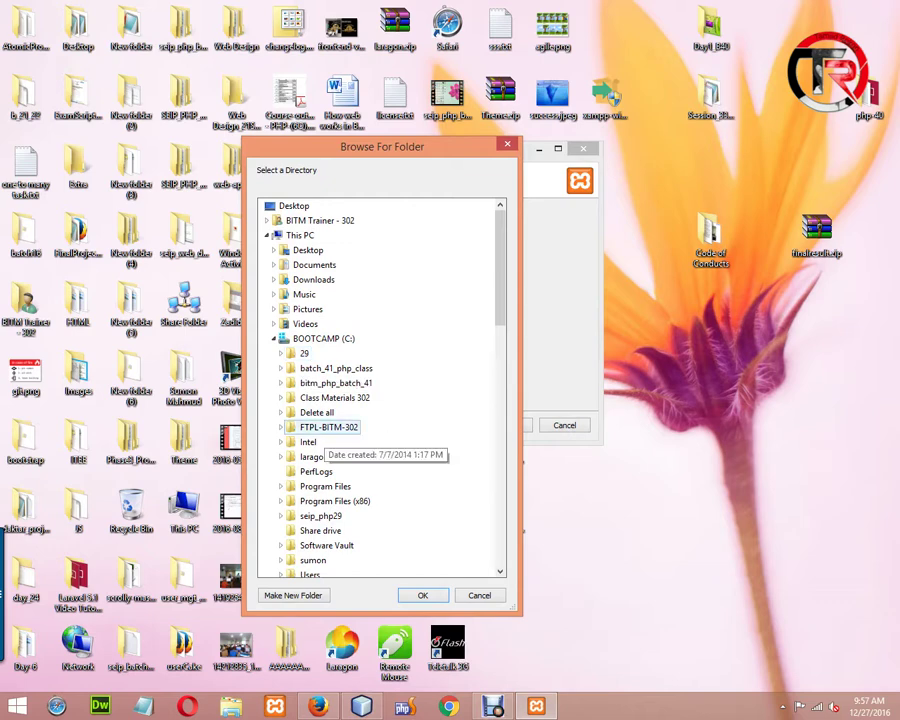
{"action": "left_click", "coordinate": [334, 398]}
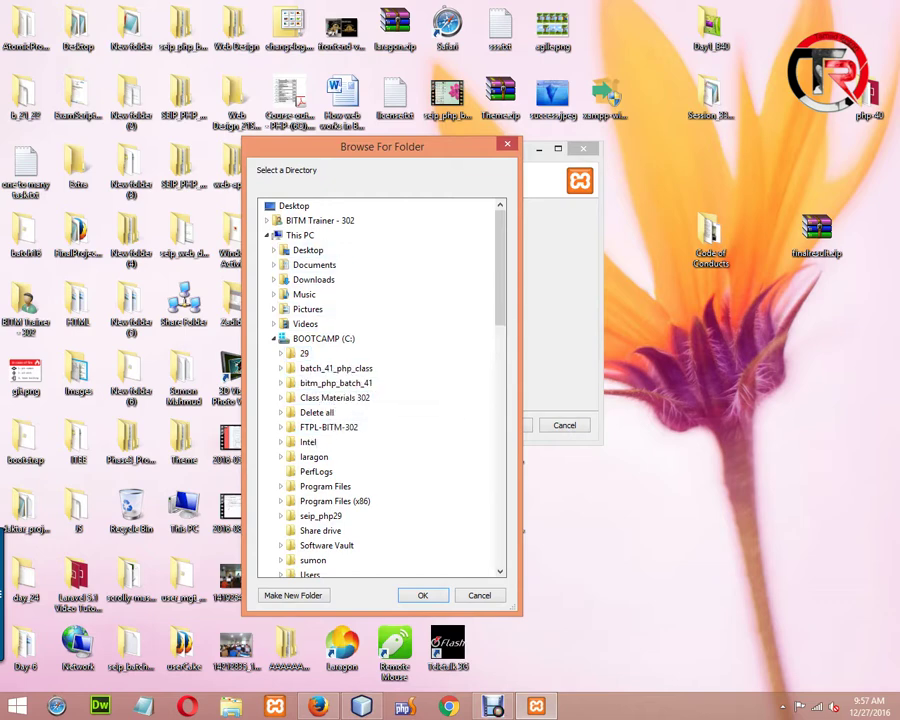
{"action": "key", "text": "Escape"}
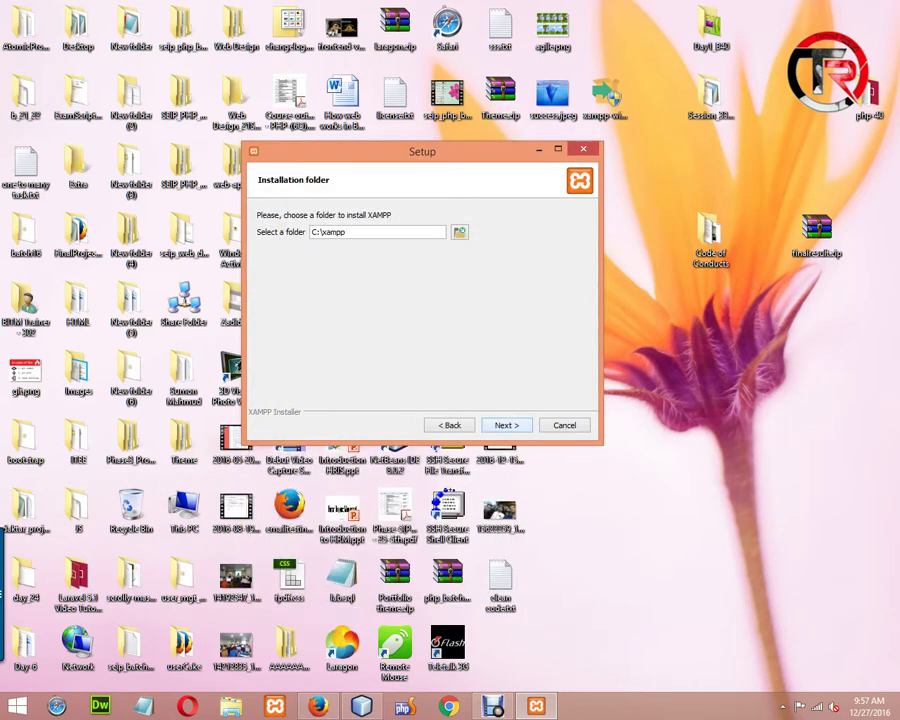
{"action": "left_click_drag", "start_coordinate": [345, 231], "coordinate": [322, 231]}
{"action": "left_click", "coordinate": [346, 232]}
Pick the C:\ root as installation folder and rewrite the path as D:\xampp\
{"action": "left_click", "coordinate": [459, 232]}
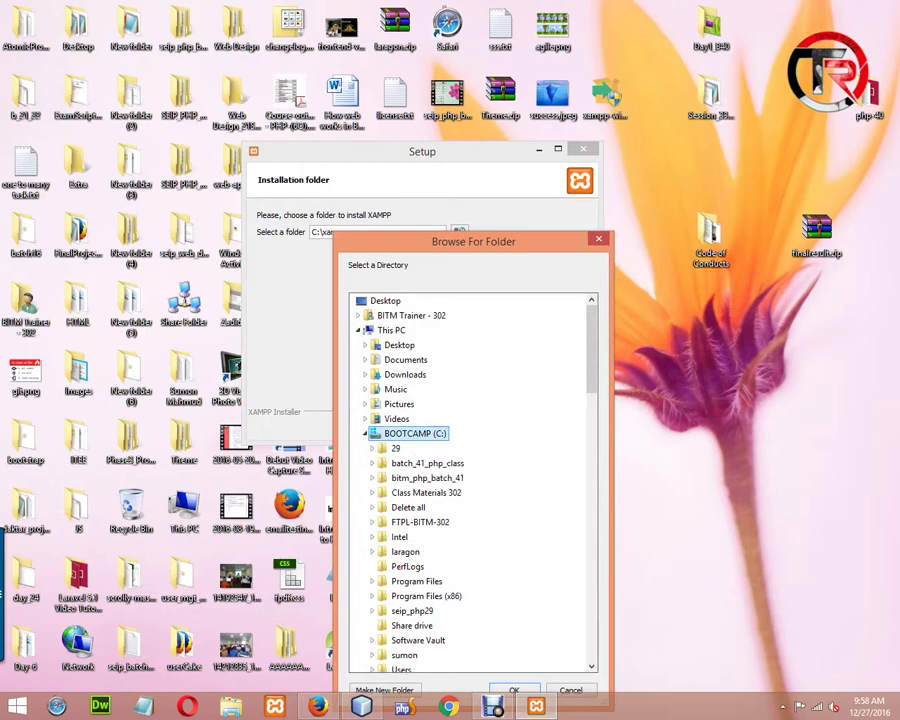
{"action": "scroll", "coordinate": [468, 483], "scroll_direction": "down", "scroll_amount": 7}
{"action": "key", "text": "Return"}
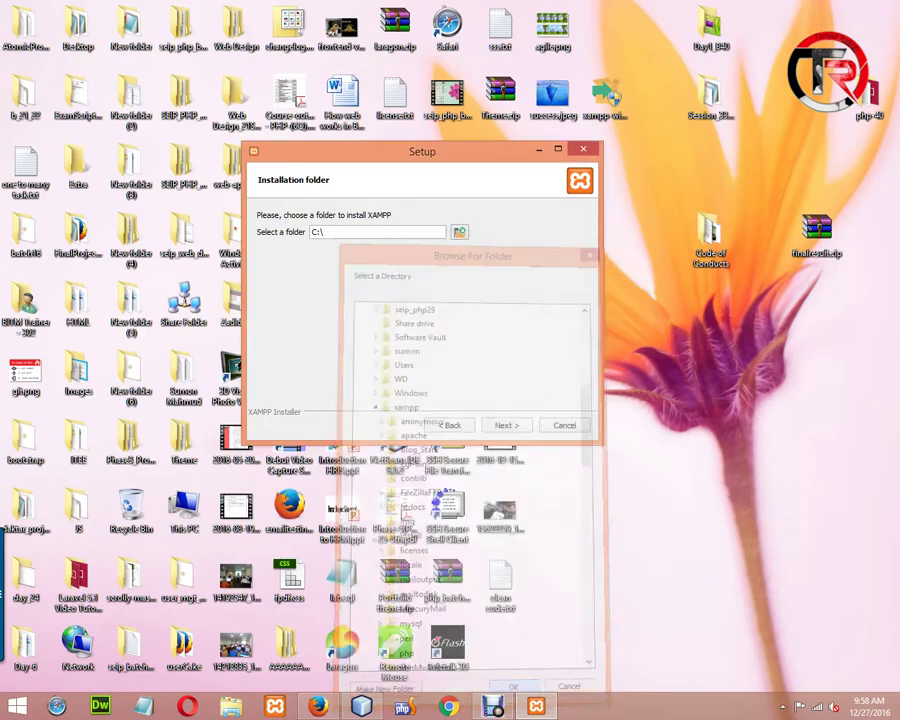
{"action": "double_click", "coordinate": [314, 232]}
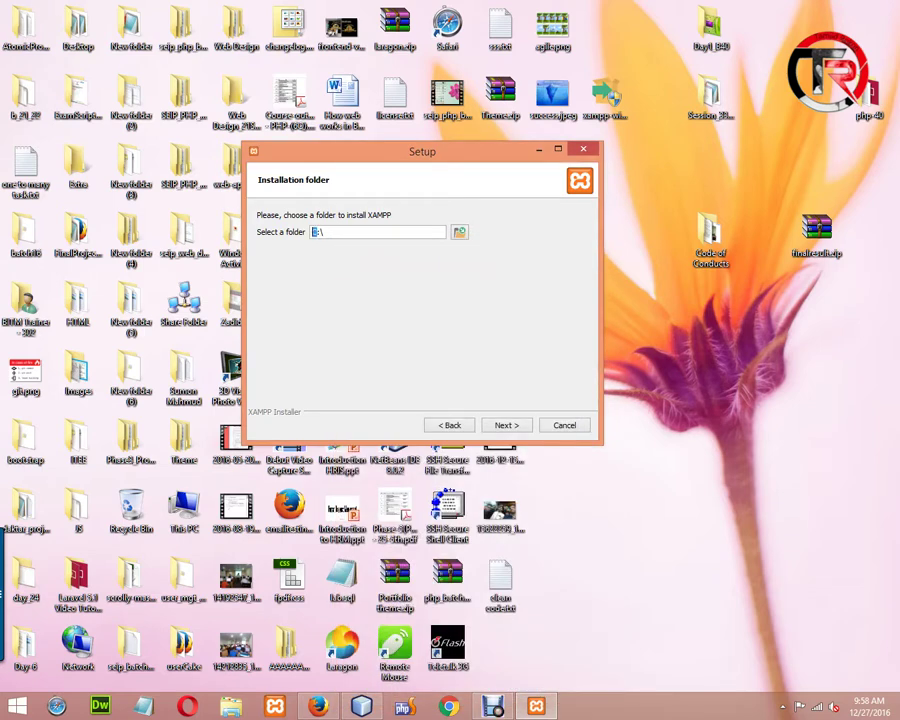
{"action": "type", "text": "D"}
{"action": "type", "text": "xampp\\"}
Remove the trailing backslash from the folder path and try to continue the setup with D:\xampp
{"action": "left_click_drag", "start_coordinate": [348, 232], "coordinate": [322, 232]}
{"action": "left_click", "coordinate": [349, 231]}
{"action": "left_click_drag", "start_coordinate": [323, 231], "coordinate": [349, 231]}
{"action": "left_click", "coordinate": [349, 232]}
{"action": "key", "text": "BackSpace"}
{"action": "key", "text": "Return"}
{"action": "key", "text": "Return"}
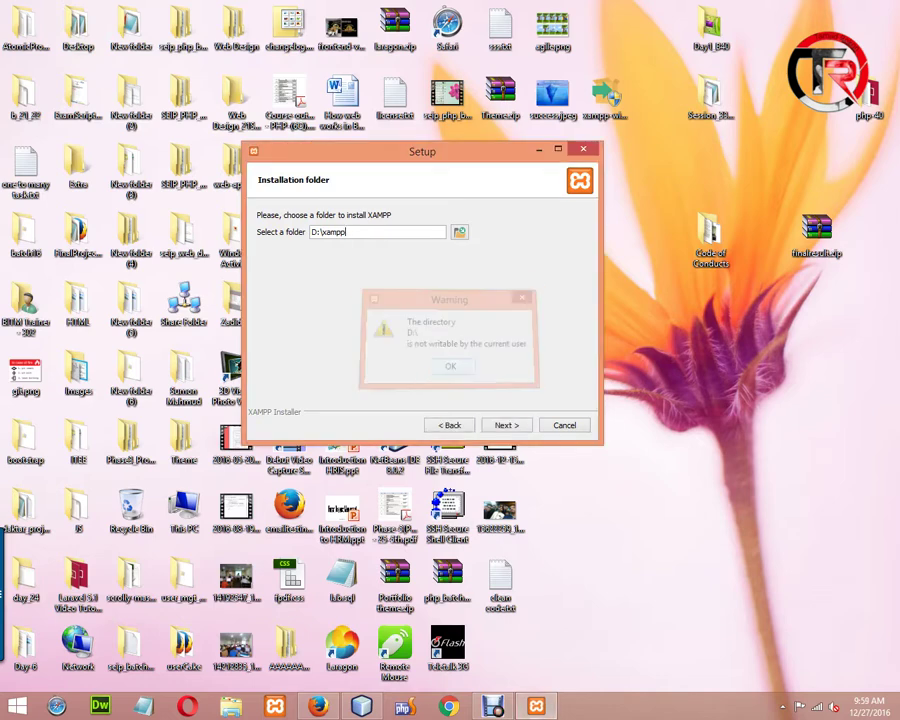
{"action": "key", "text": "Return"}
{"action": "key", "text": "Return"}
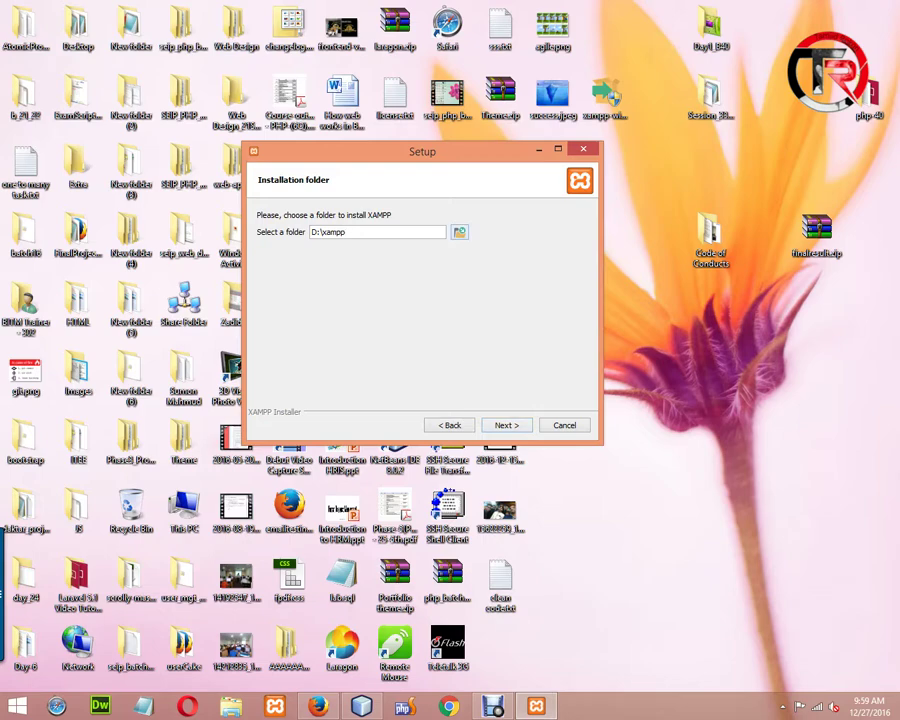
Browse to the BOOTCAMP (C:) drive, set the installation folder to C:\hello\, and continue to the Bitnami page
{"action": "left_click", "coordinate": [459, 231]}
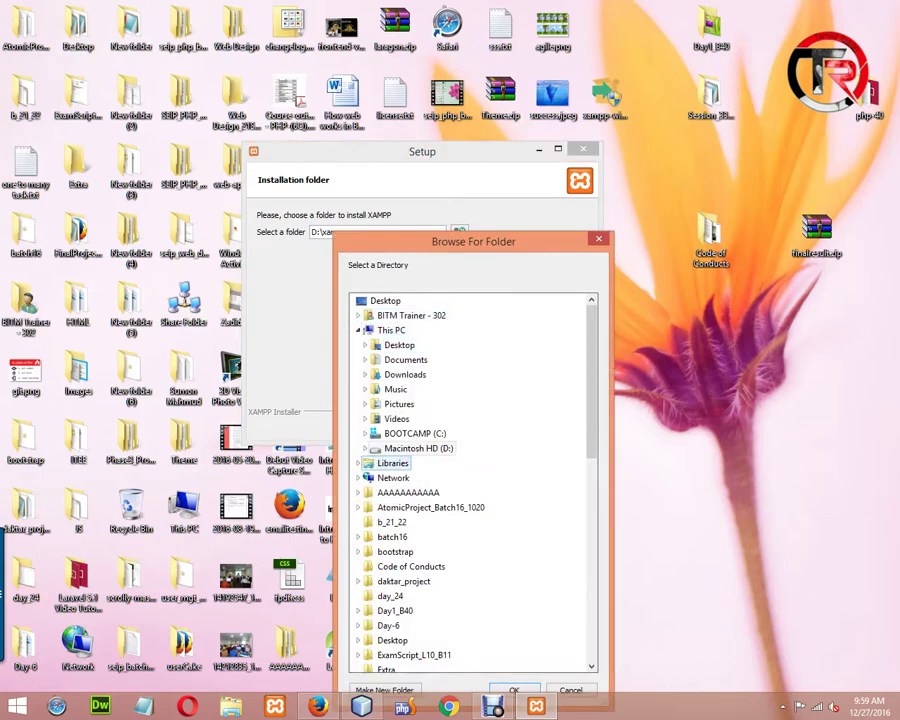
{"action": "left_click", "coordinate": [414, 433]}
{"action": "scroll", "coordinate": [414, 433], "scroll_direction": "down", "scroll_amount": 5}
{"action": "key", "text": "Return"}
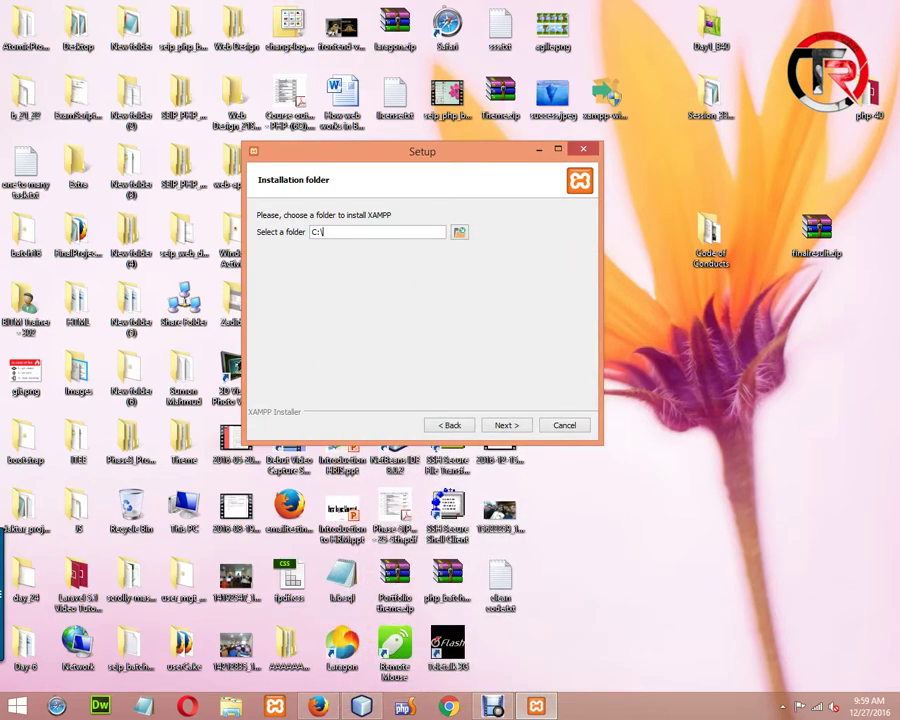
{"action": "type", "text": "hello\\"}
{"action": "key", "text": "Return"}
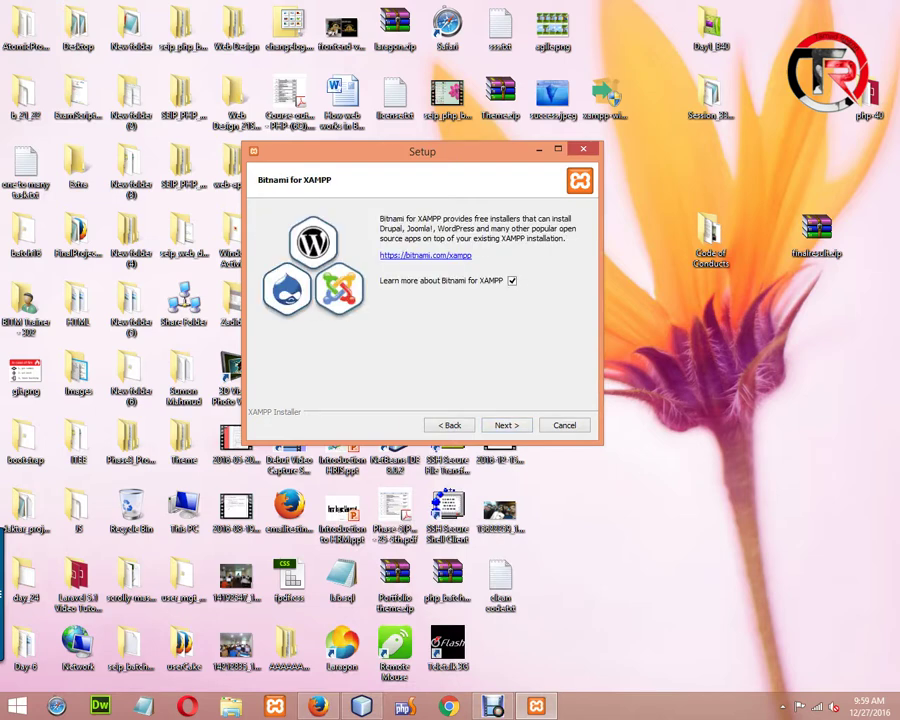
Turn off the option to learn more about Bitnami for XAMPP and start the installation
{"action": "left_click", "coordinate": [512, 281]}
{"action": "key", "text": "Return"}
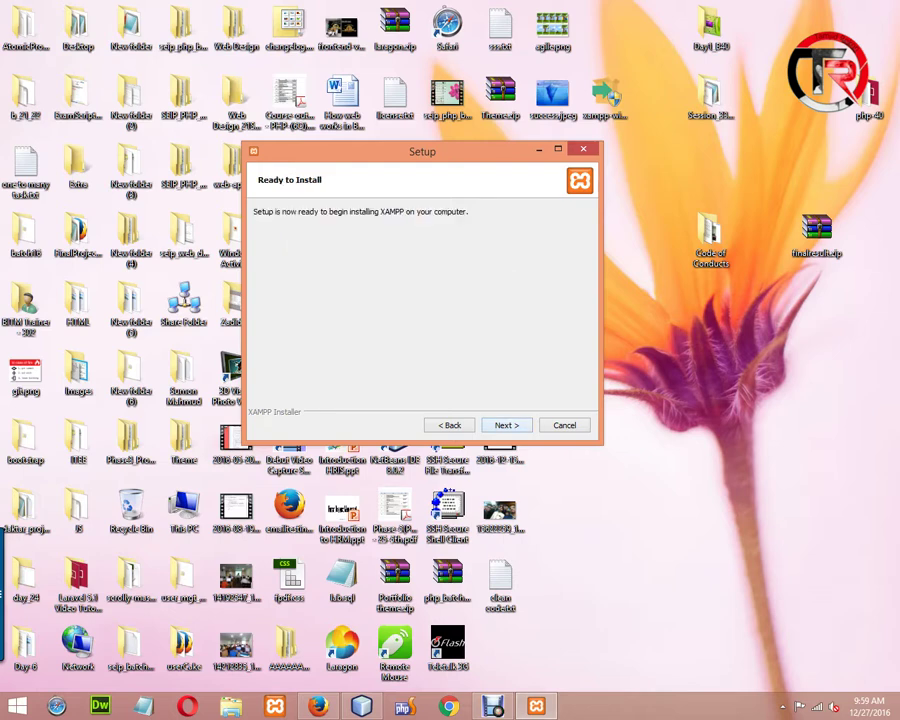
{"action": "key", "text": "Return"}
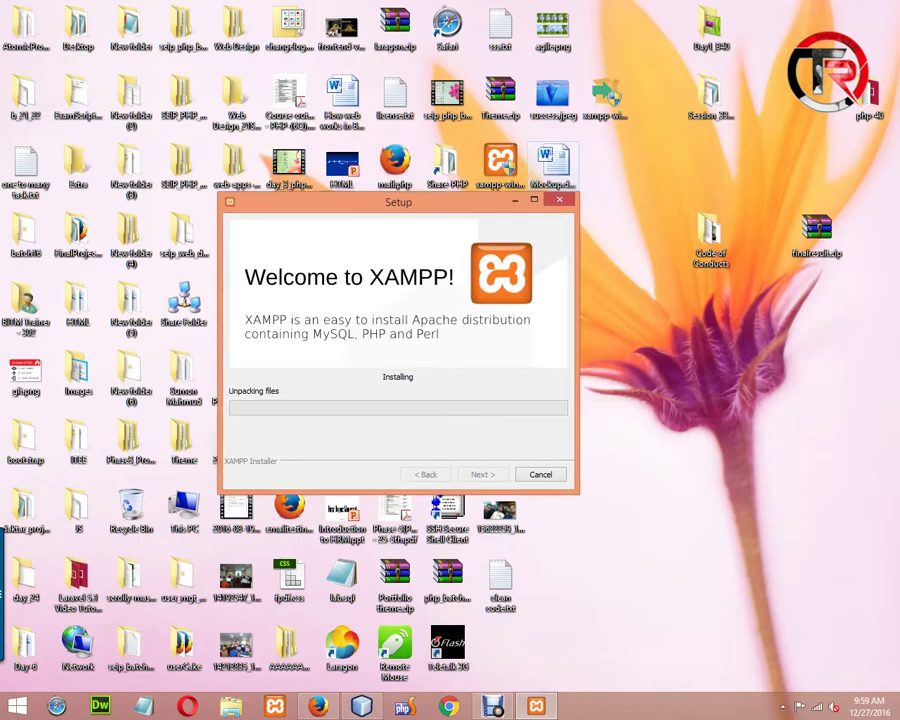
Abort the running XAMPP installation and refresh the desktop twice
{"action": "key", "text": "Escape"}
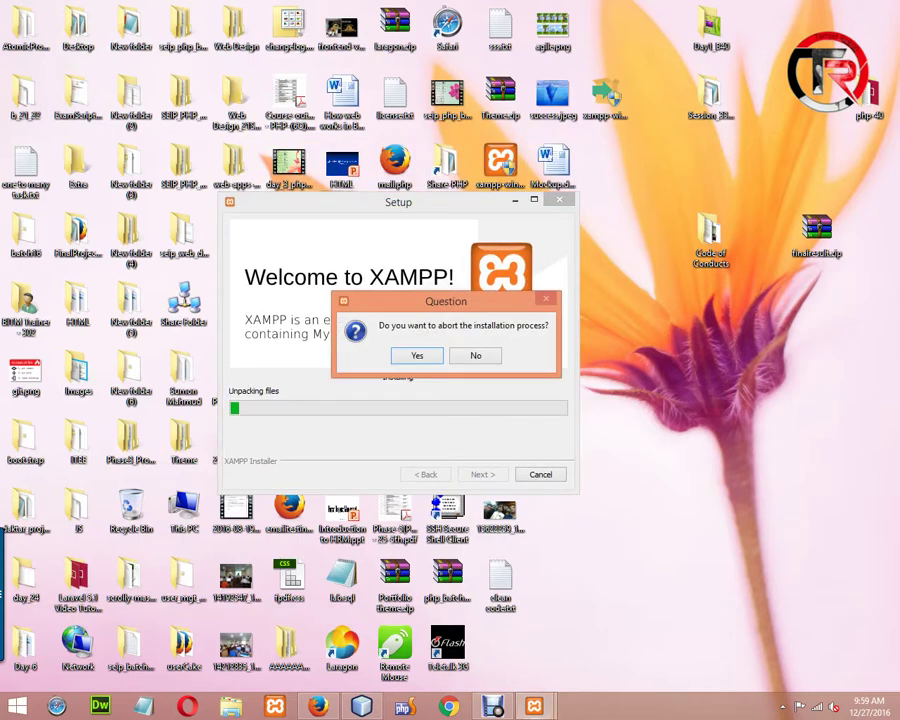
{"action": "key", "text": "Return"}
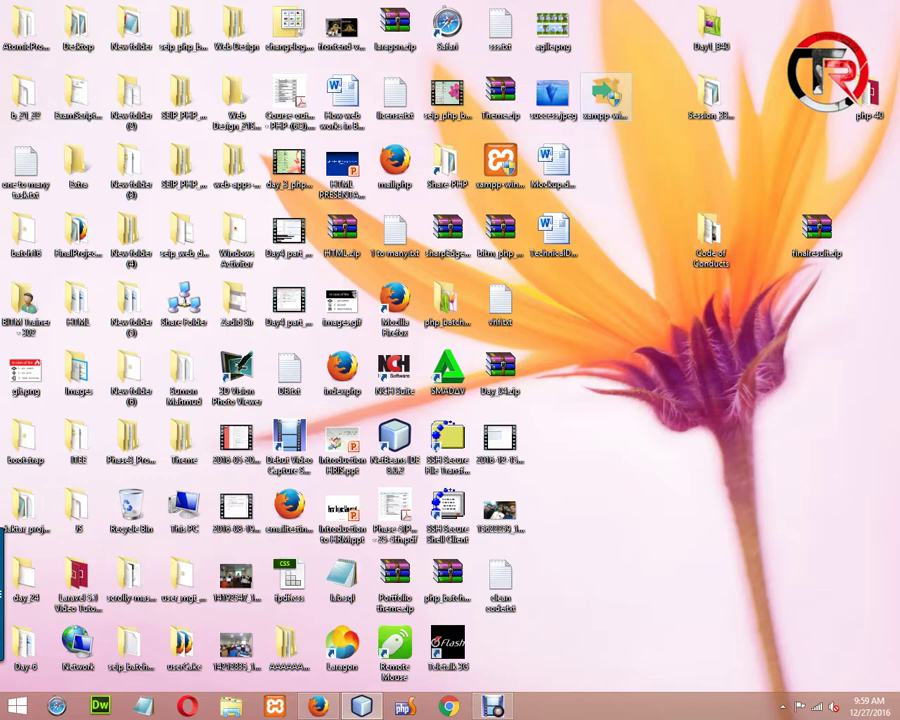
{"action": "left_click", "coordinate": [605, 100]}
{"action": "right_click", "coordinate": [634, 216]}
{"action": "left_click", "coordinate": [670, 255]}
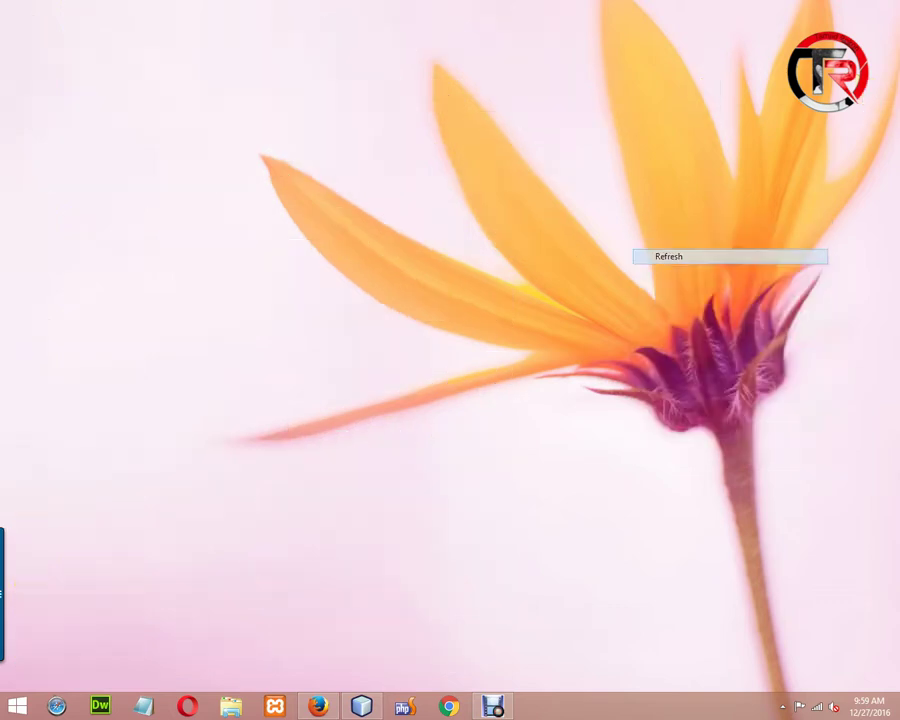
{"action": "right_click", "coordinate": [695, 362]}
{"action": "left_click", "coordinate": [722, 399]}
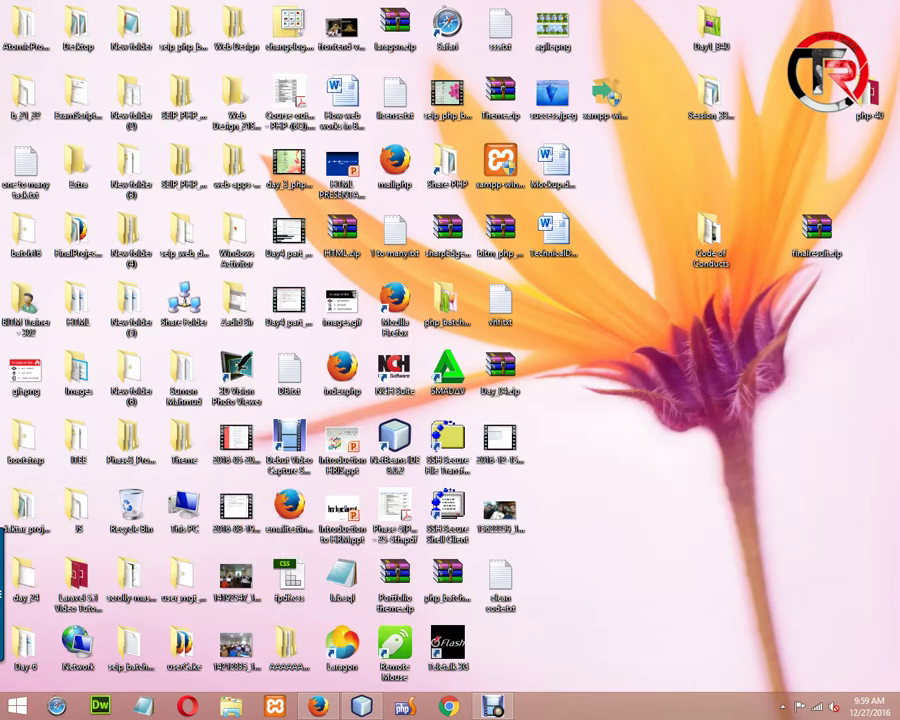
Open This PC from the desktop and highlight the Macintosh HD (D:) and BOOTCAMP (C:) drives in turn
{"action": "left_click_drag", "start_coordinate": [895, 3], "coordinate": [573, 465]}
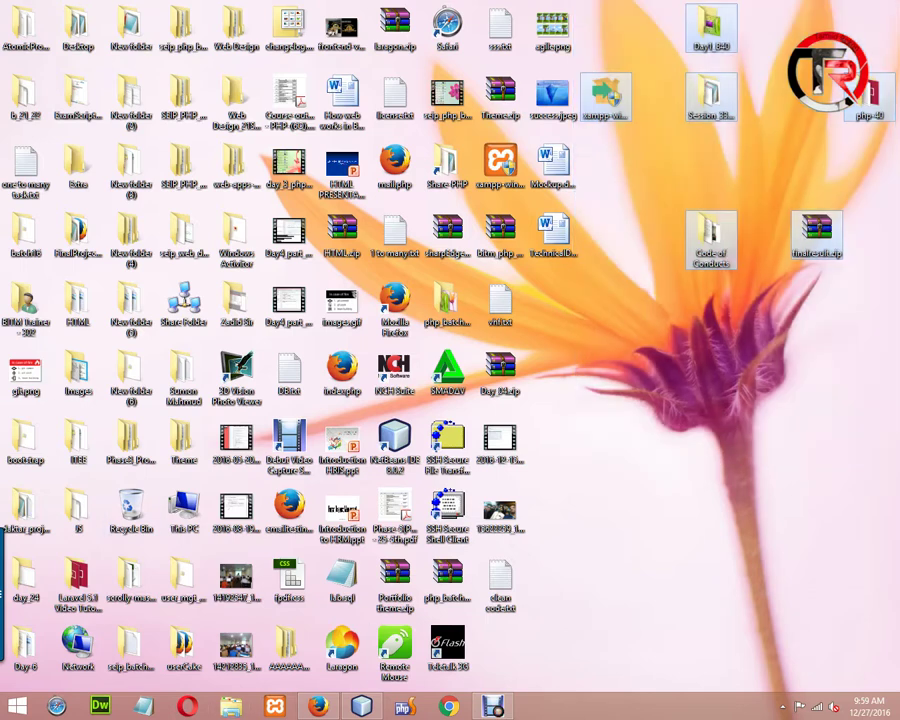
{"action": "left_click", "coordinate": [184, 508]}
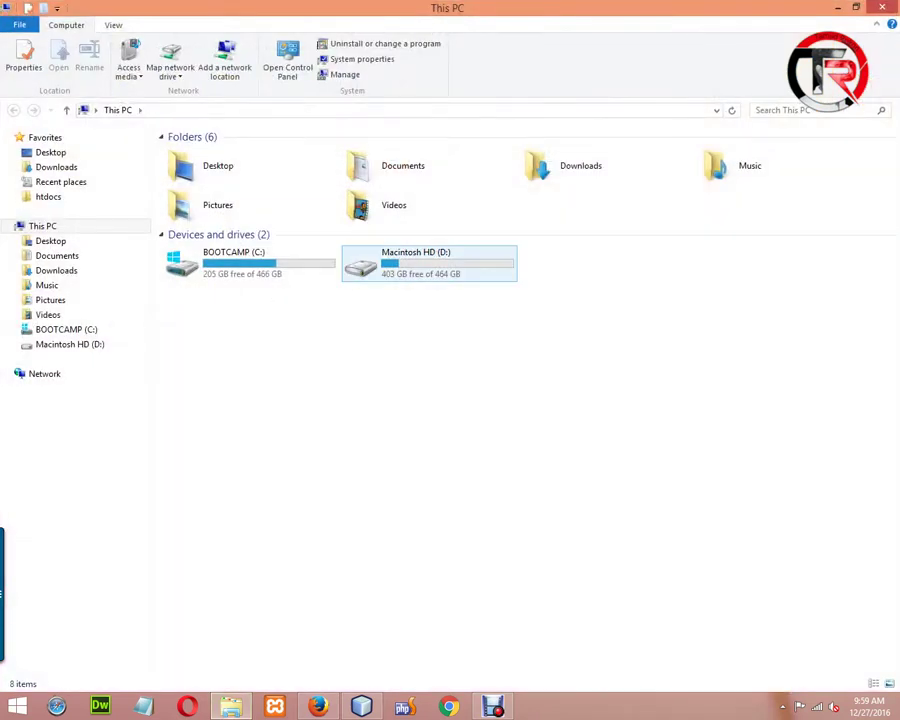
{"action": "left_click", "coordinate": [429, 263]}
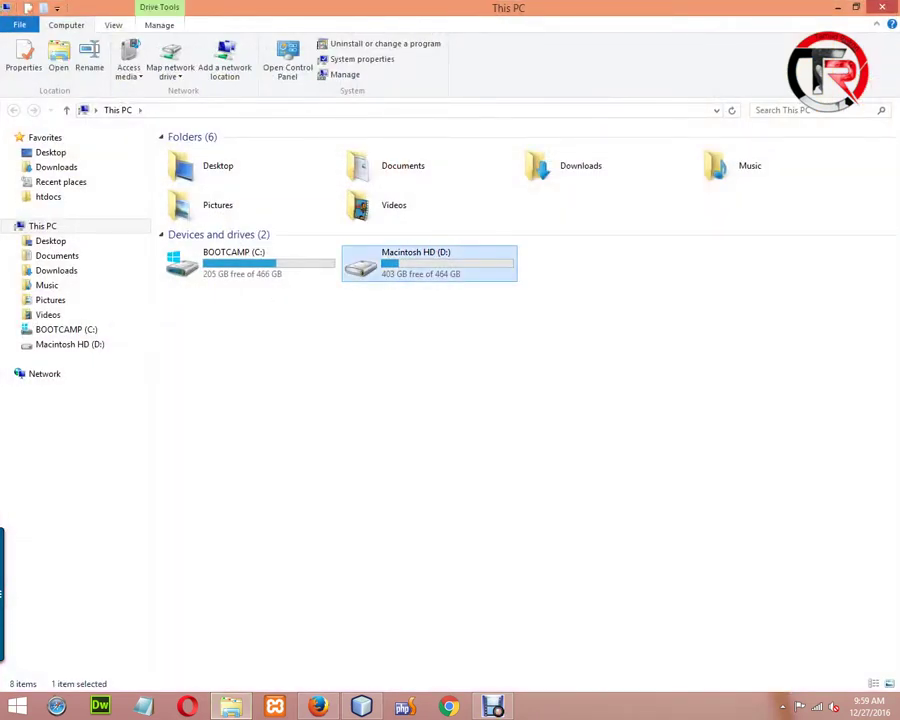
{"action": "left_click_drag", "start_coordinate": [592, 372], "coordinate": [398, 271]}
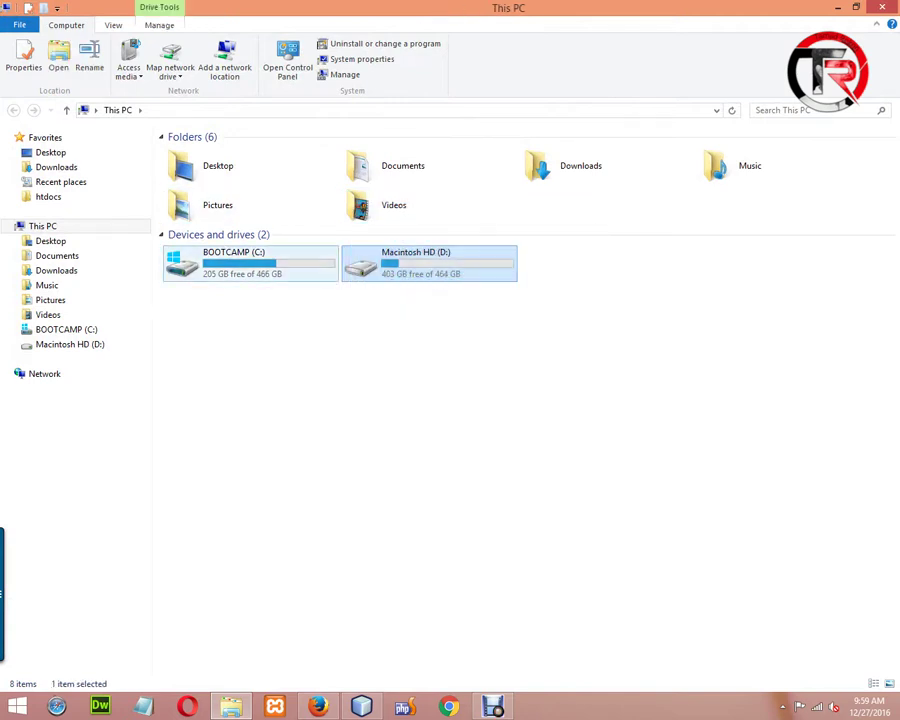
{"action": "left_click", "coordinate": [250, 263]}
{"action": "left_click_drag", "start_coordinate": [270, 319], "coordinate": [193, 245]}
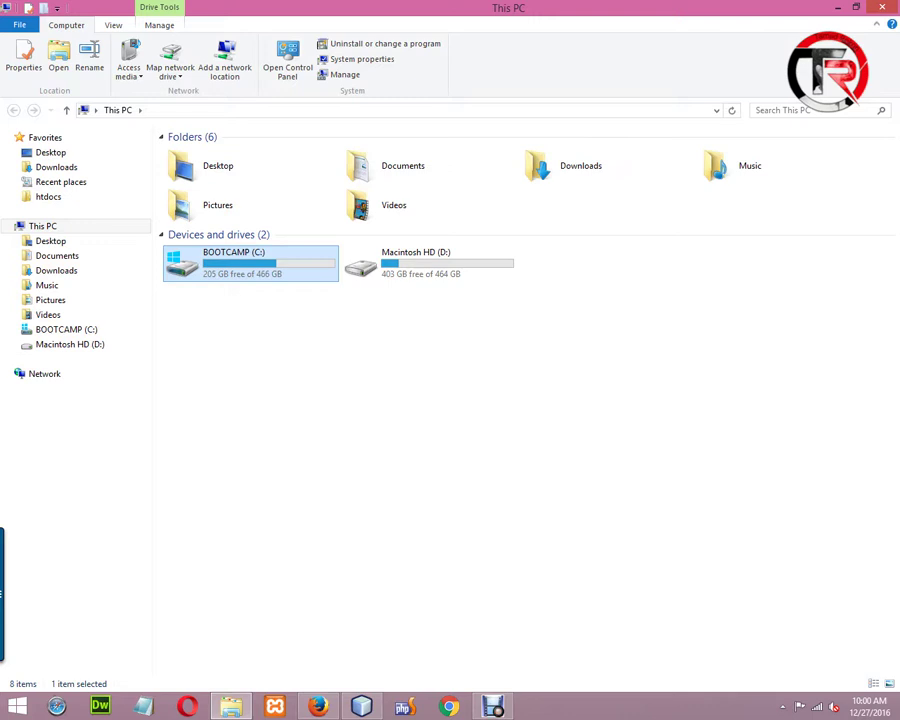
Open the xampp folder on the BOOTCAMP (C:) drive
{"action": "key", "text": "Escape"}
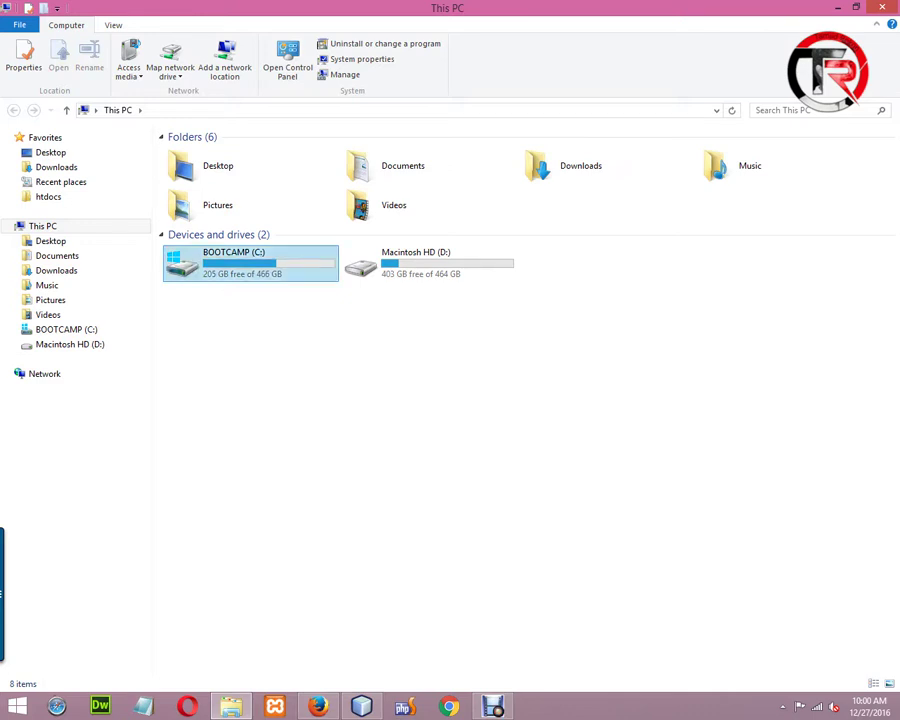
{"action": "double_click", "coordinate": [245, 262]}
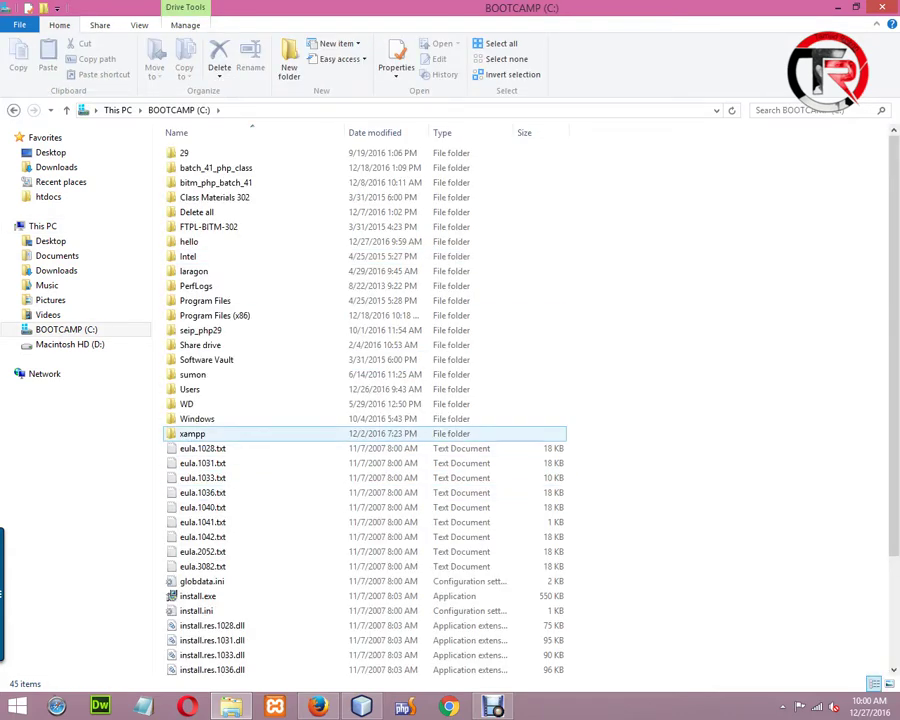
{"action": "left_click", "coordinate": [200, 433]}
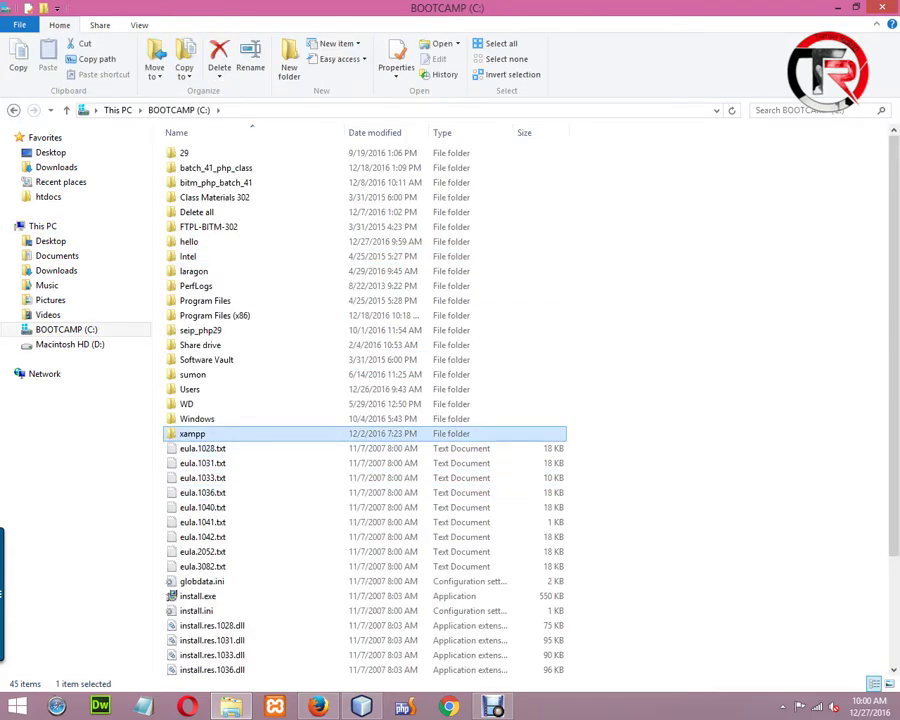
{"action": "key", "text": "Return"}
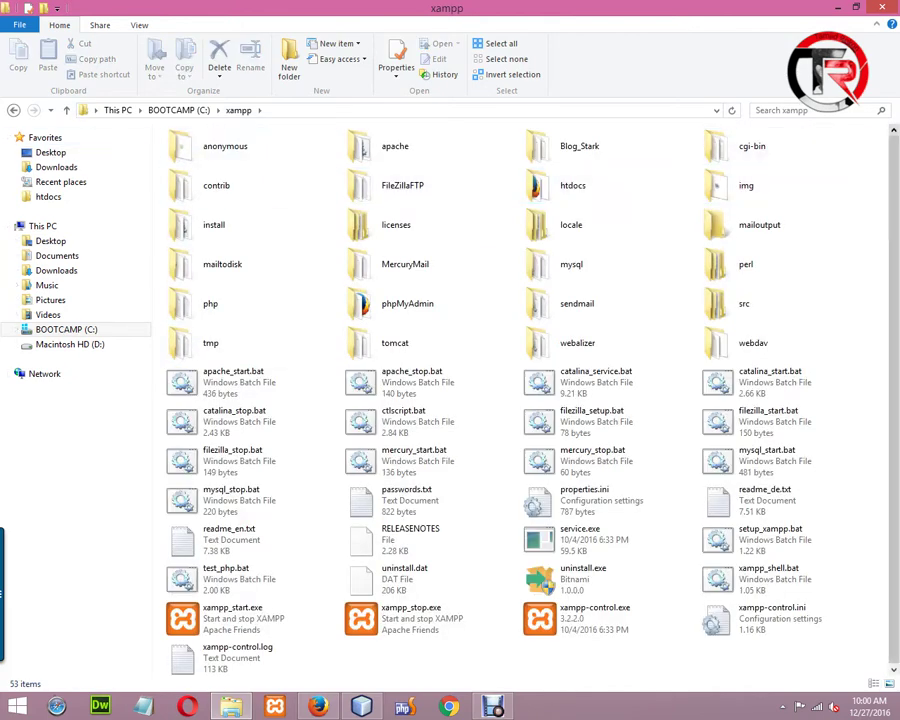
Highlight the whole contents of the xampp folder and return to the root of the C: drive
{"action": "left_click_drag", "start_coordinate": [882, 130], "coordinate": [162, 672]}
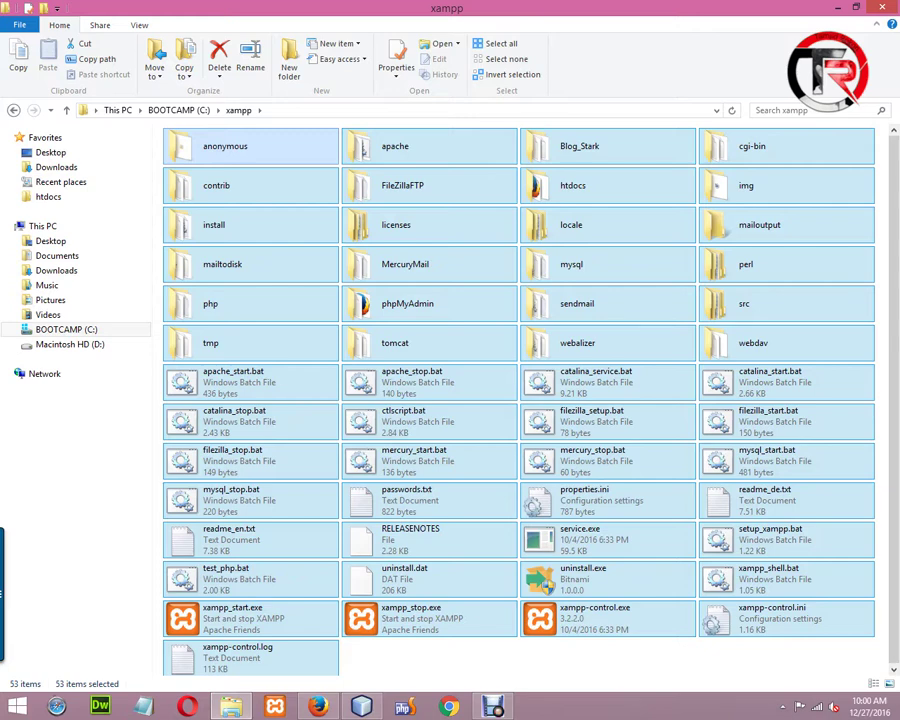
{"action": "left_click", "coordinate": [250, 185]}
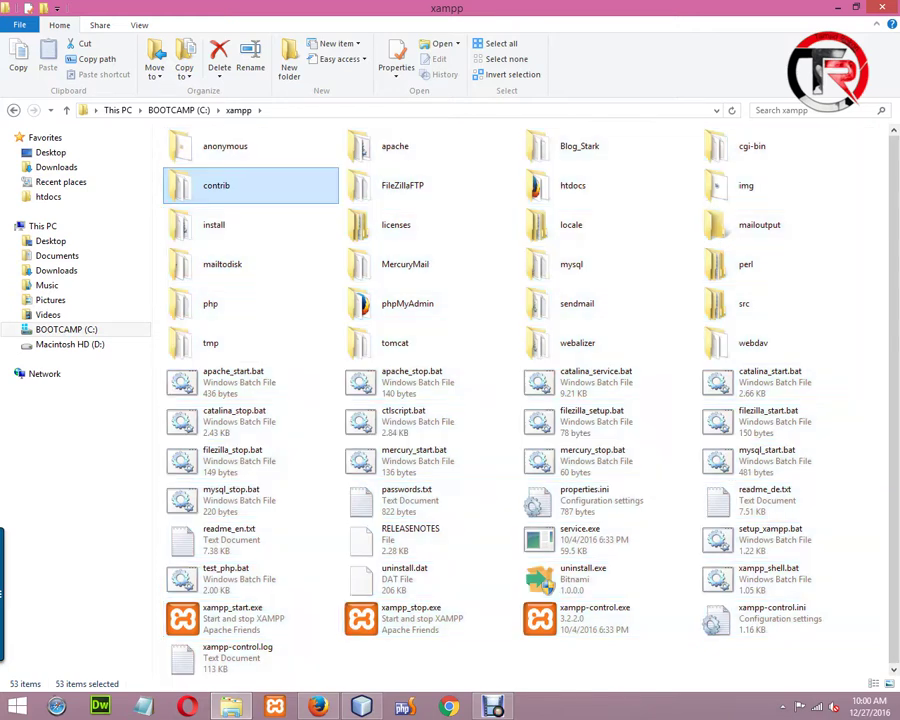
{"action": "left_click", "coordinate": [179, 110]}
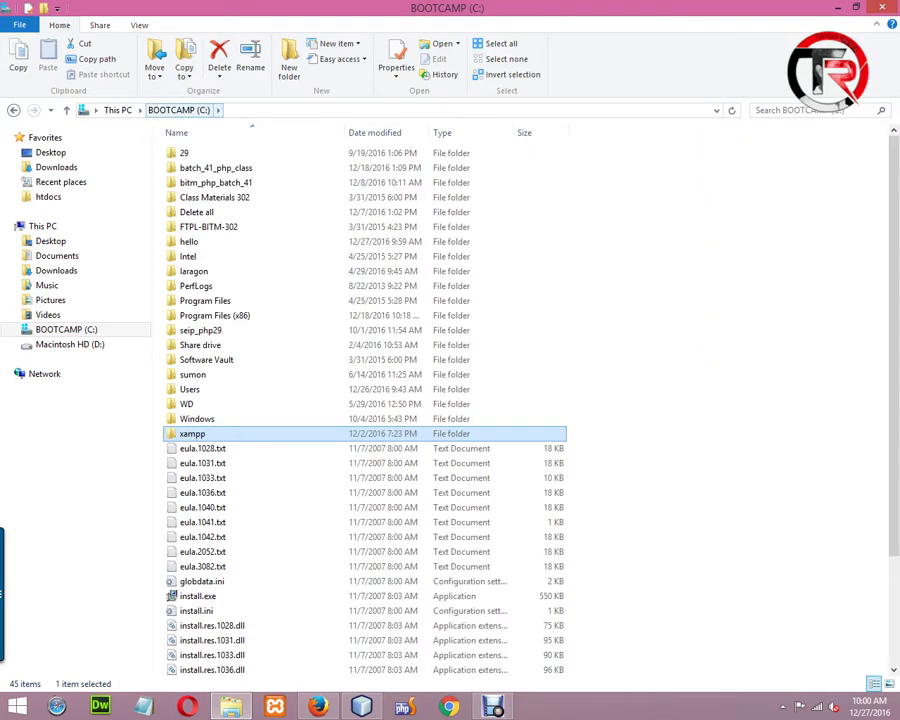
Minimize File Explorer to point out the XAMPP installer on the desktop, and bring the C: drive window back
{"action": "left_click", "coordinate": [838, 7]}
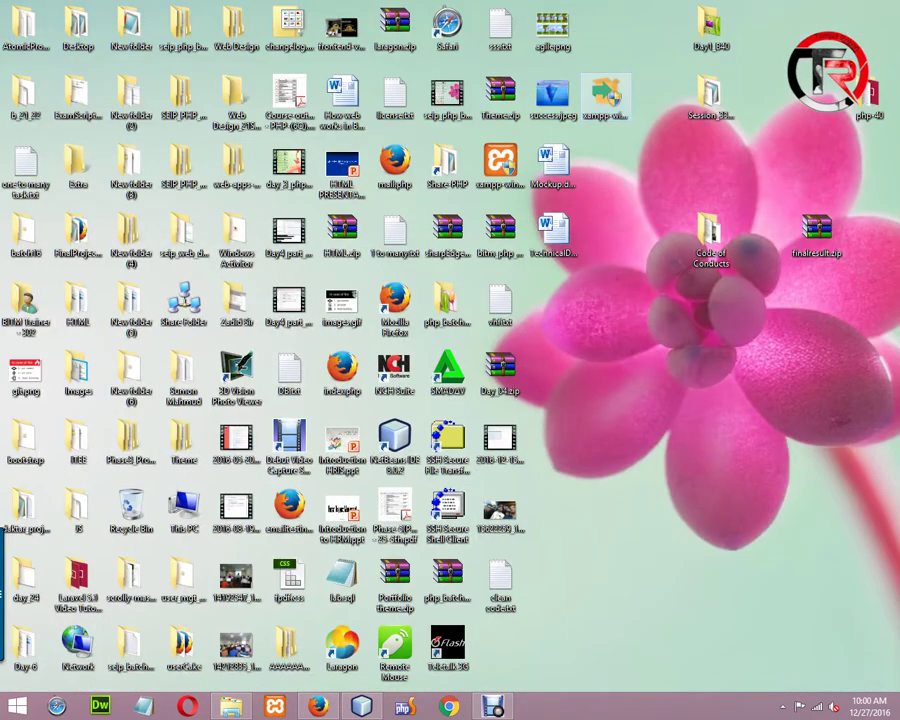
{"action": "left_click", "coordinate": [606, 100]}
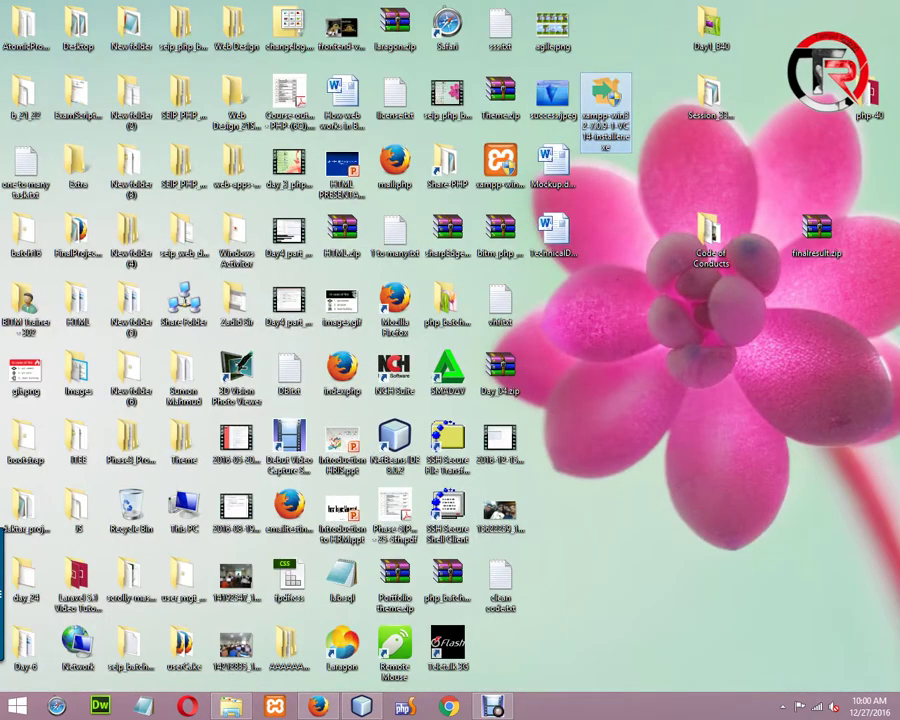
{"action": "key", "text": "super+d"}
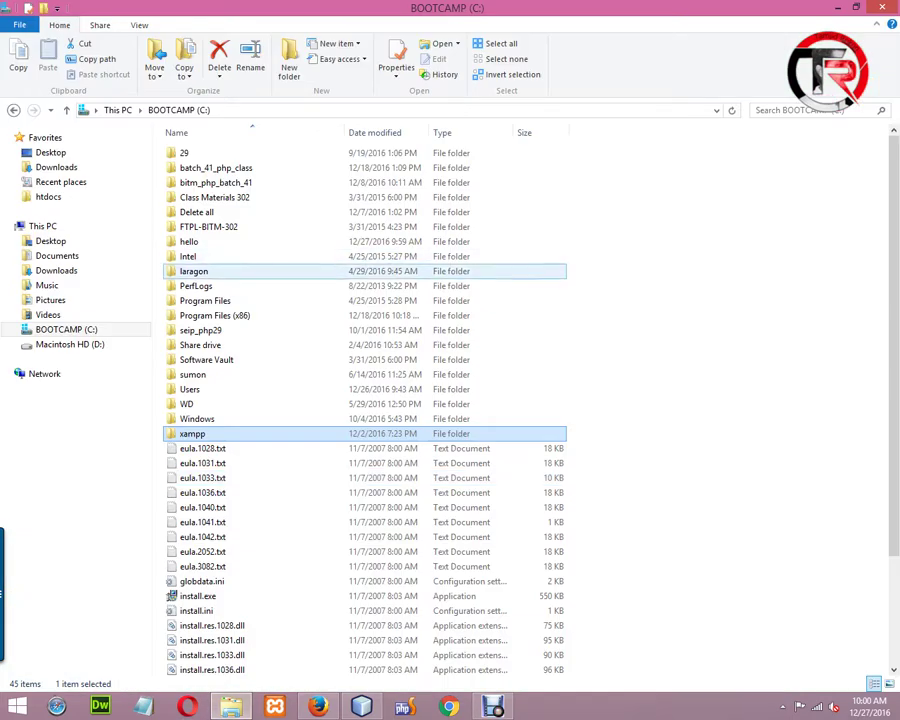
Open the xampp folder on the C: drive and launch the XAMPP Control Panel from xampp-control.exe
{"action": "key", "text": "Return"}
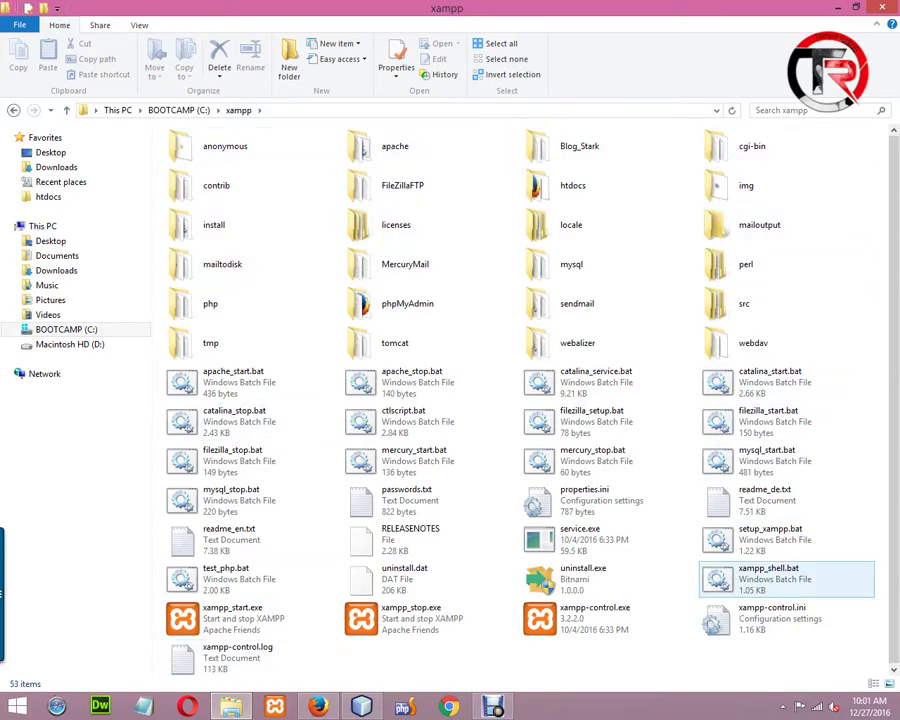
{"action": "left_click", "coordinate": [607, 618]}
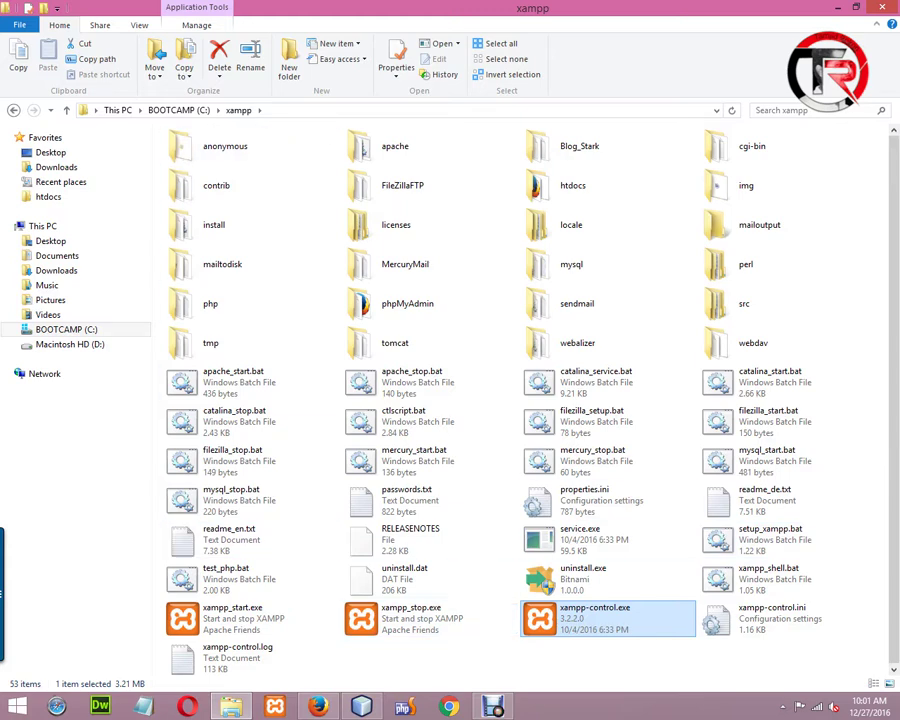
{"action": "double_click", "coordinate": [600, 622]}
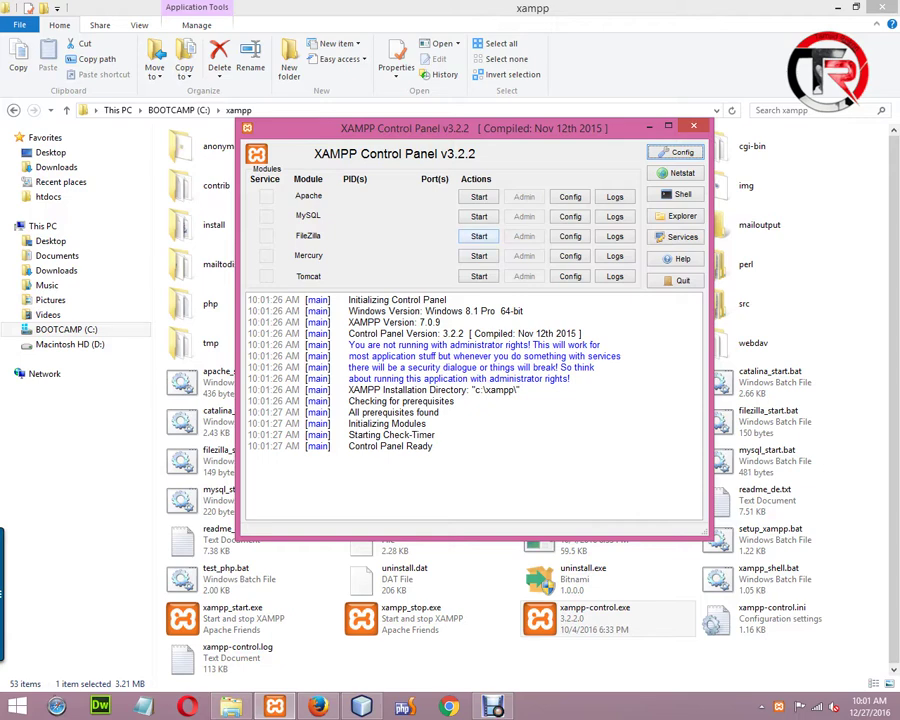
{"action": "mouse_move", "coordinate": [318, 706]}
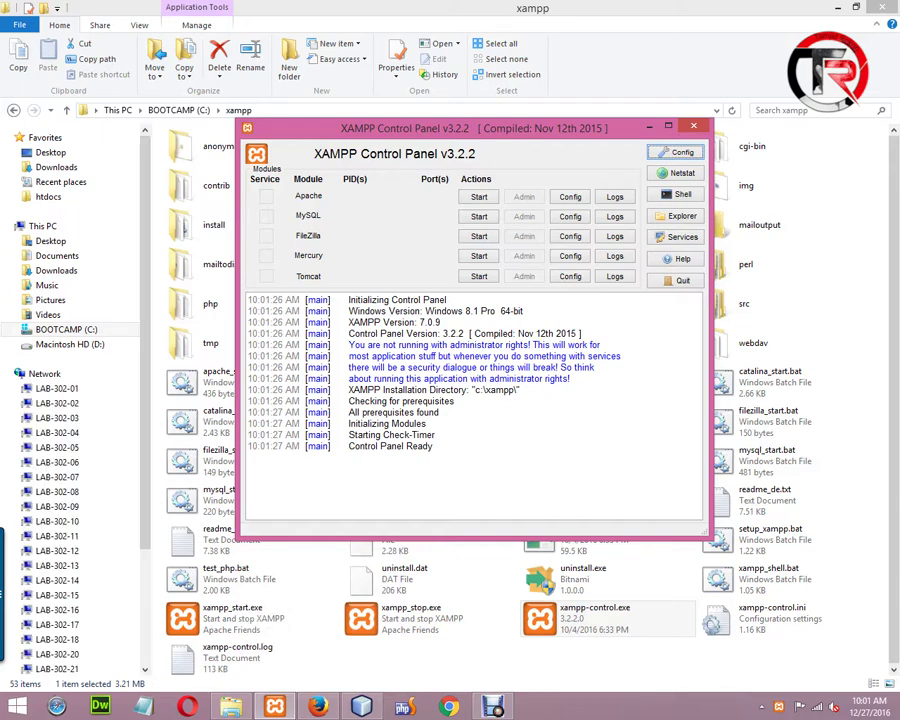
Start the Apache module in the XAMPP Control Panel and move the panel clear of the folder path
{"action": "left_click_drag", "start_coordinate": [520, 128], "coordinate": [543, 163]}
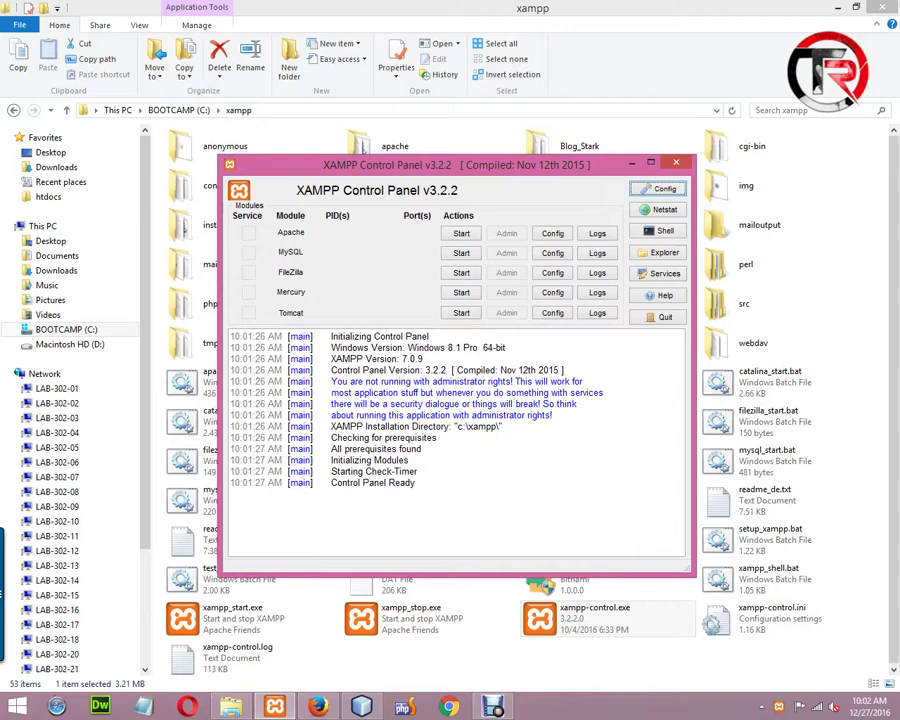
{"action": "left_click_drag", "start_coordinate": [543, 156], "coordinate": [543, 141]}
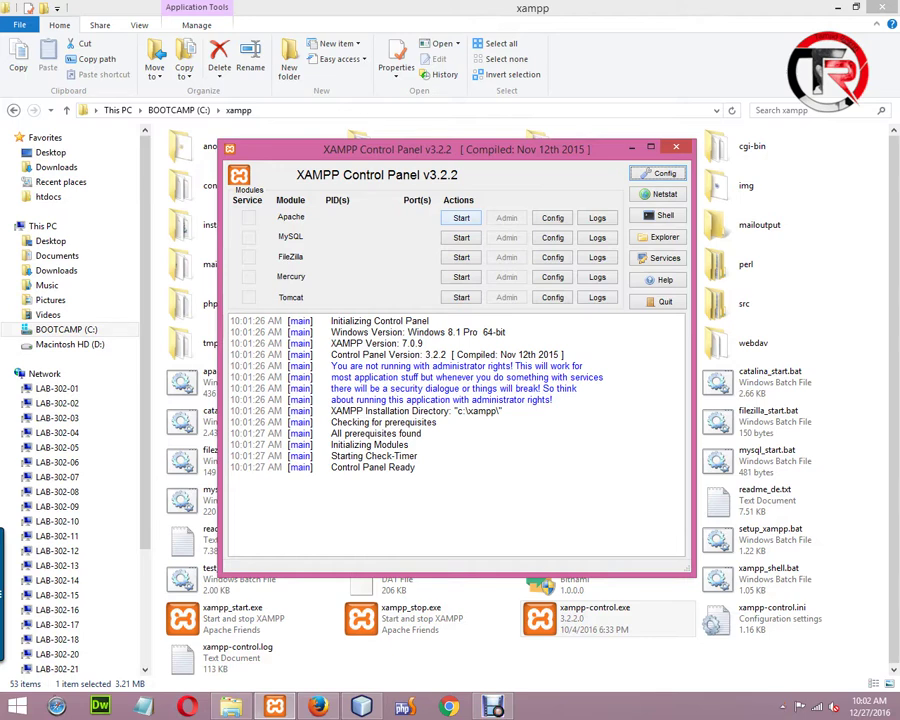
{"action": "left_click", "coordinate": [461, 217]}
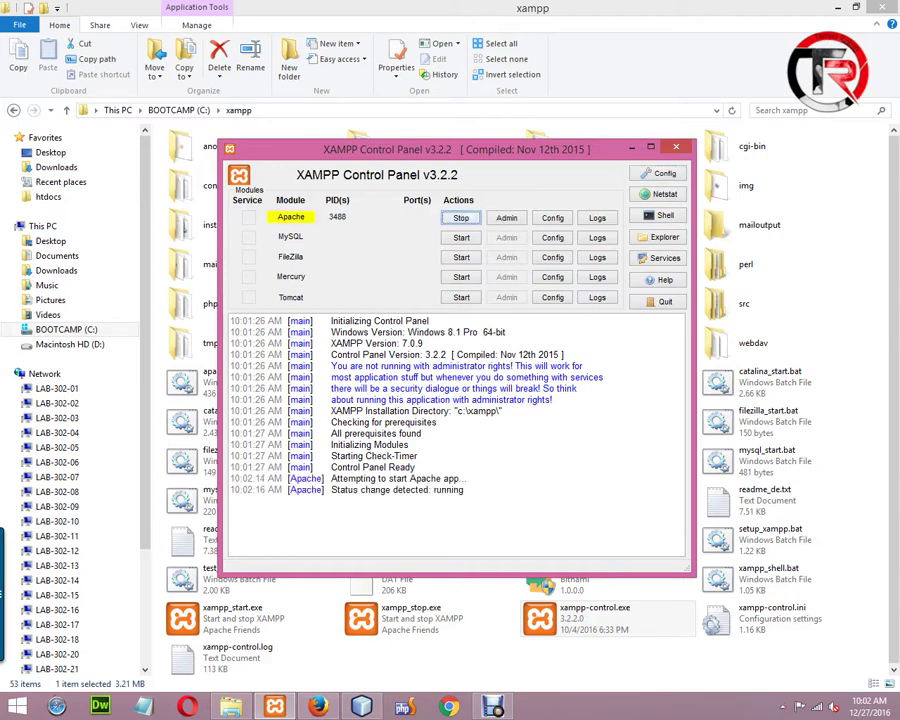
{"action": "left_click_drag", "start_coordinate": [456, 149], "coordinate": [467, 179]}
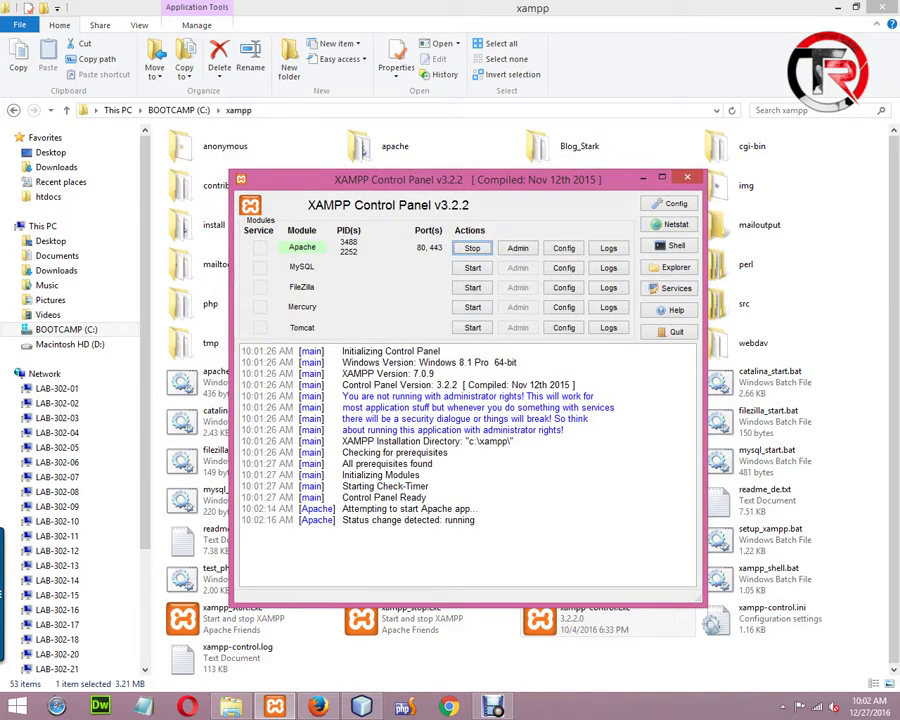
{"action": "left_click_drag", "start_coordinate": [467, 179], "coordinate": [528, 202]}
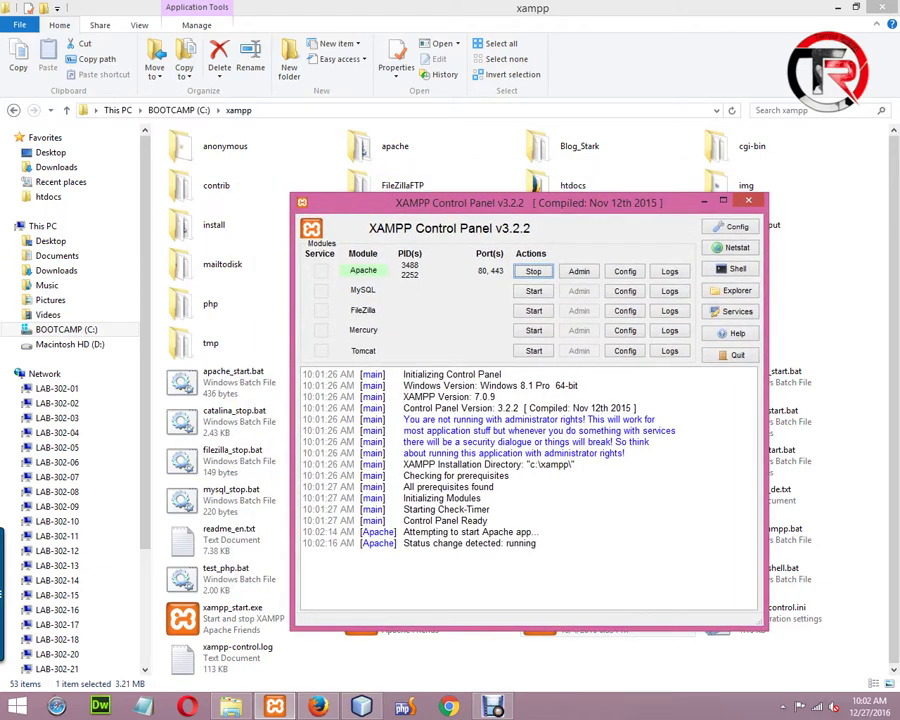
Go back to the root of the C: drive, reopen the xampp folder and launch xampp-control.exe again to show where the panel is found
{"action": "left_click", "coordinate": [178, 110]}
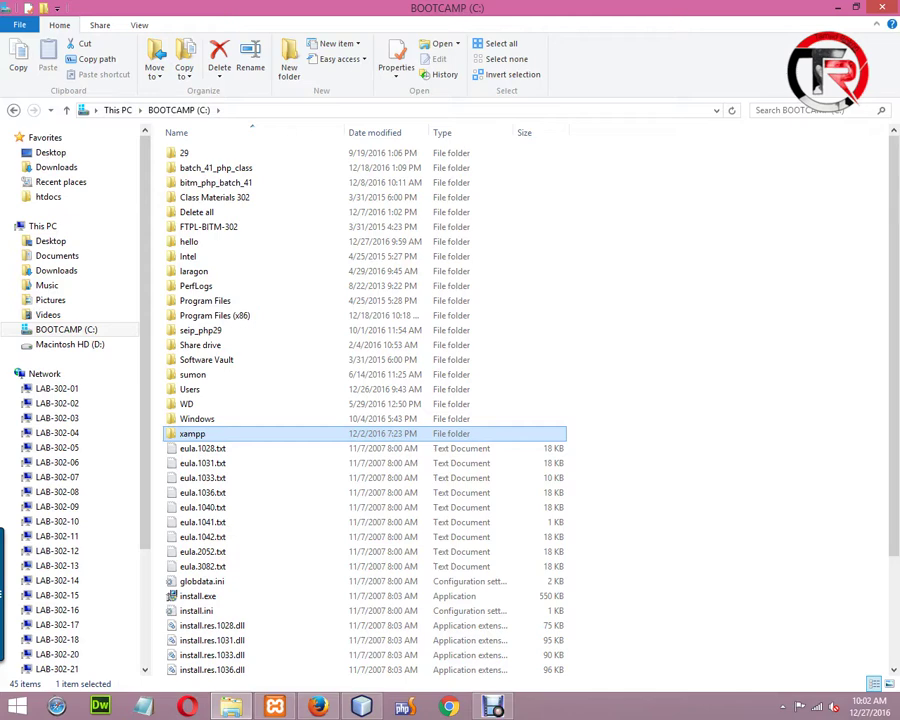
{"action": "key", "text": "Return"}
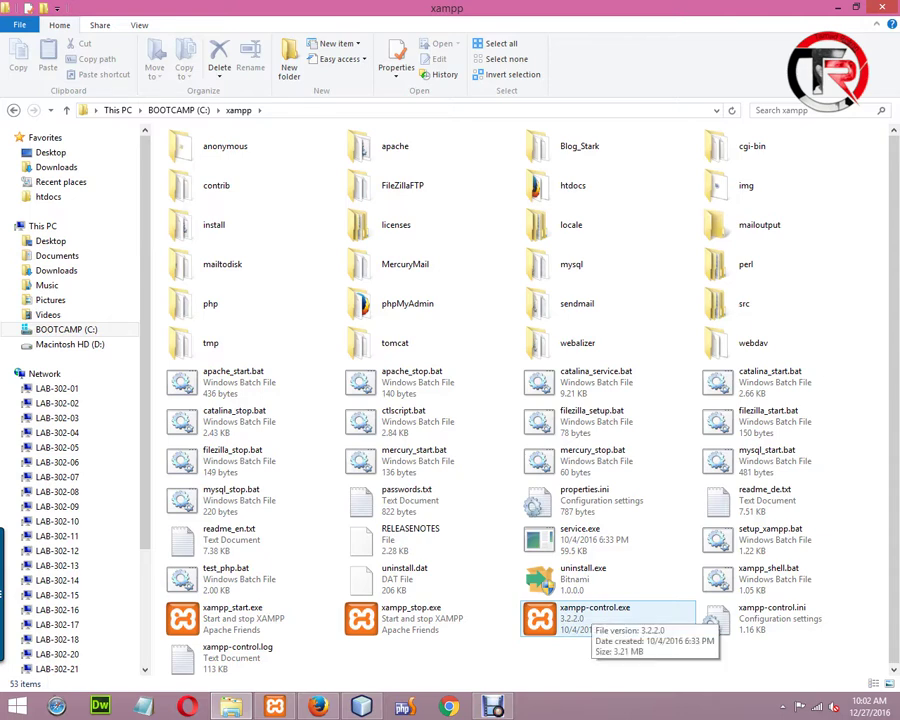
{"action": "double_click", "coordinate": [582, 610]}
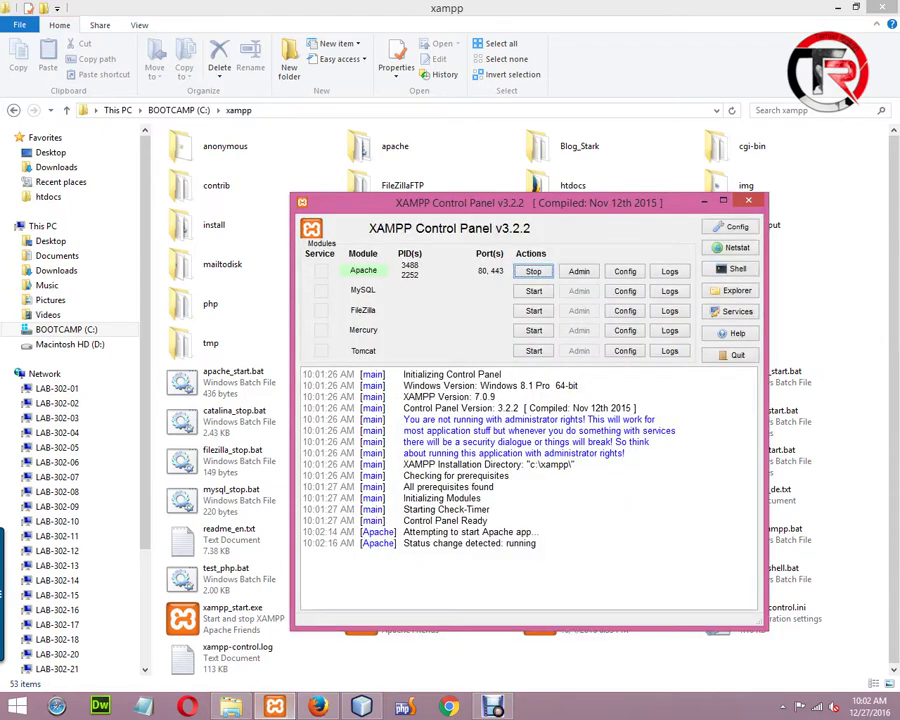
{"action": "left_click_drag", "start_coordinate": [500, 202], "coordinate": [410, 145]}
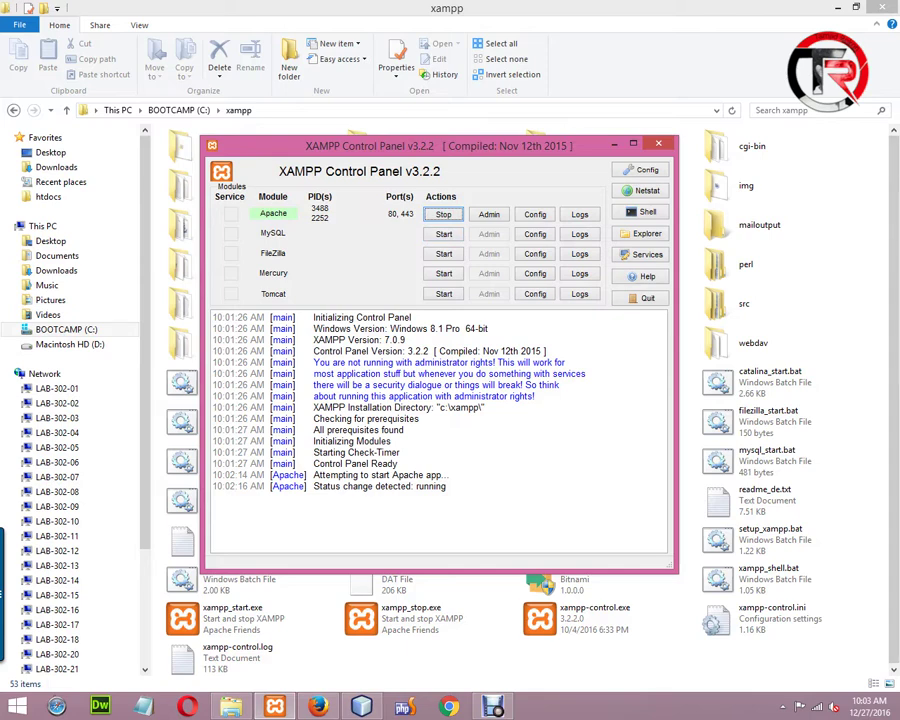
{"action": "left_click_drag", "start_coordinate": [437, 145], "coordinate": [463, 151]}
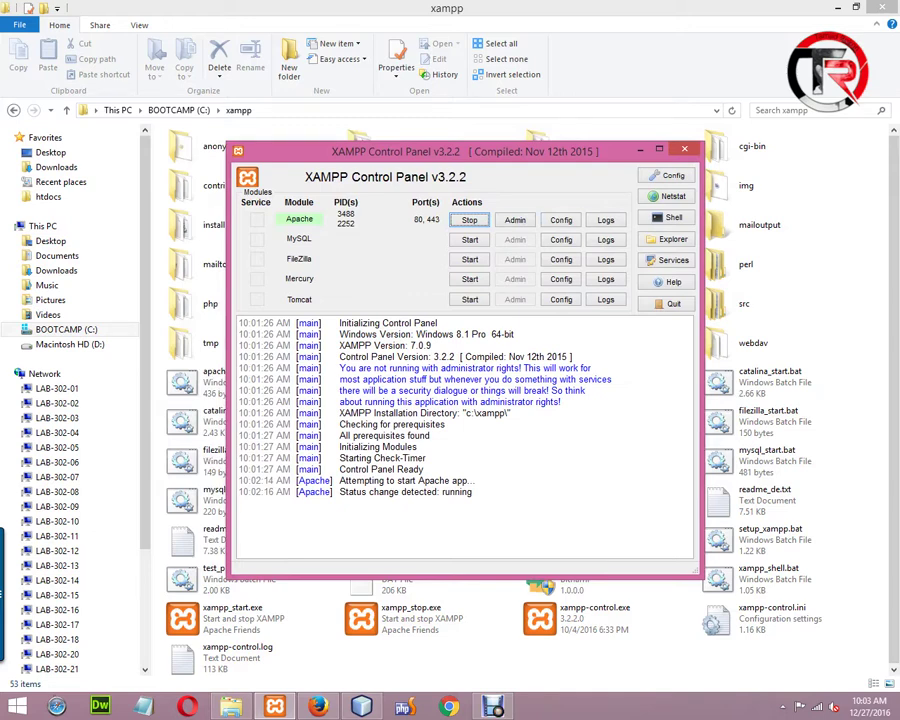
{"action": "left_click_drag", "start_coordinate": [465, 151], "coordinate": [473, 174]}
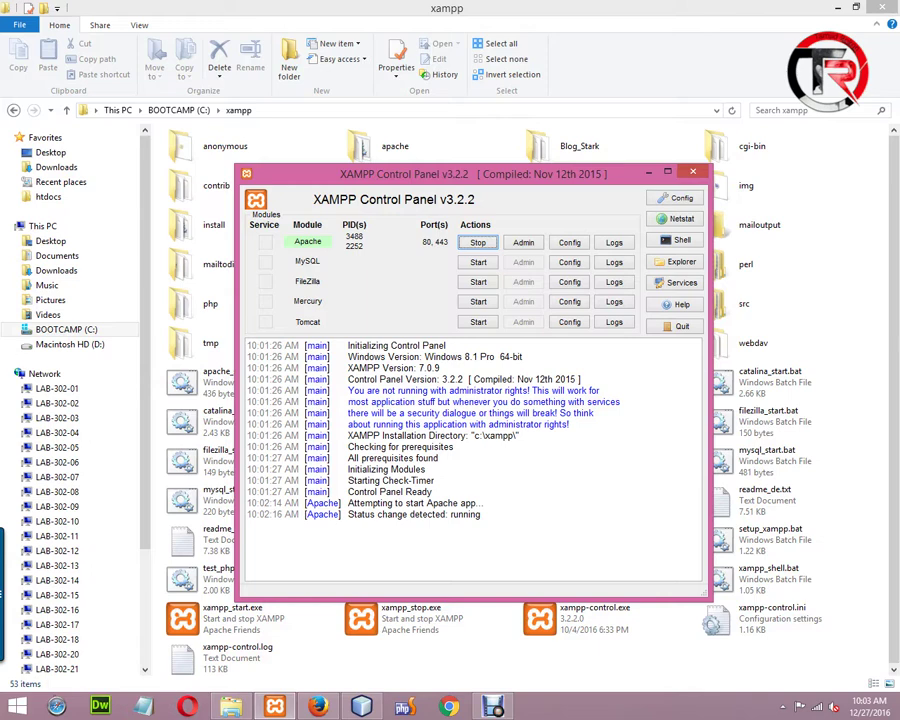
{"action": "left_click_drag", "start_coordinate": [470, 173], "coordinate": [461, 173]}
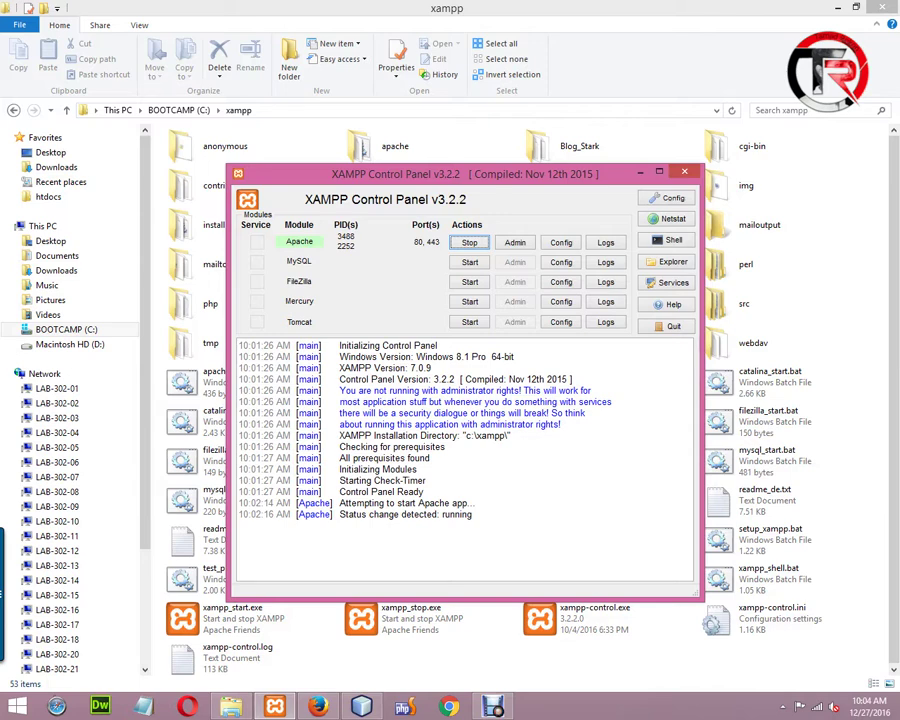
{"action": "left_click_drag", "start_coordinate": [465, 173], "coordinate": [451, 169]}
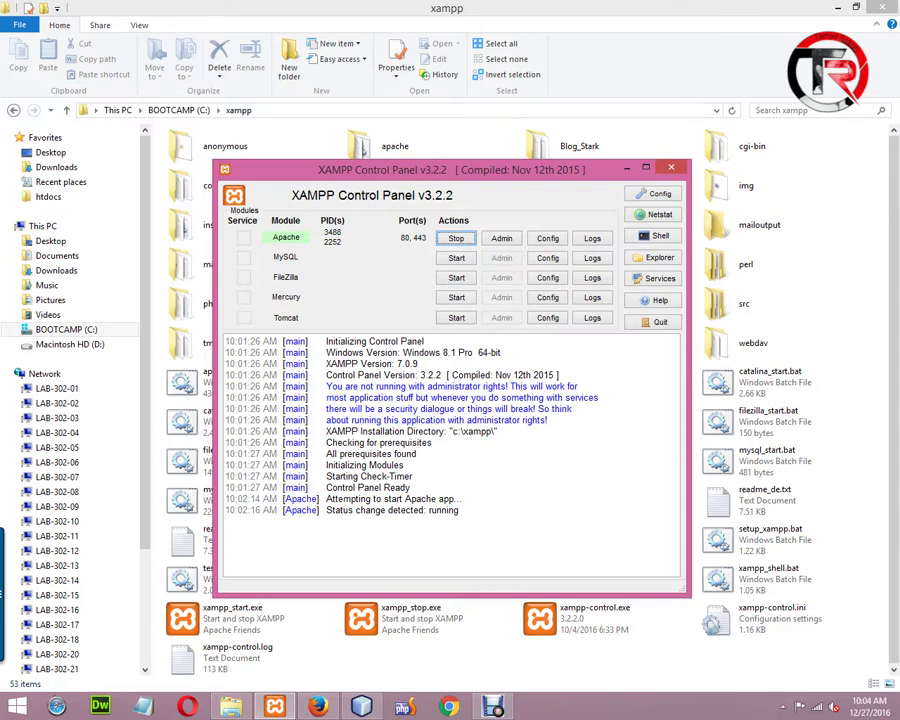
{"action": "left_click_drag", "start_coordinate": [450, 169], "coordinate": [443, 169]}
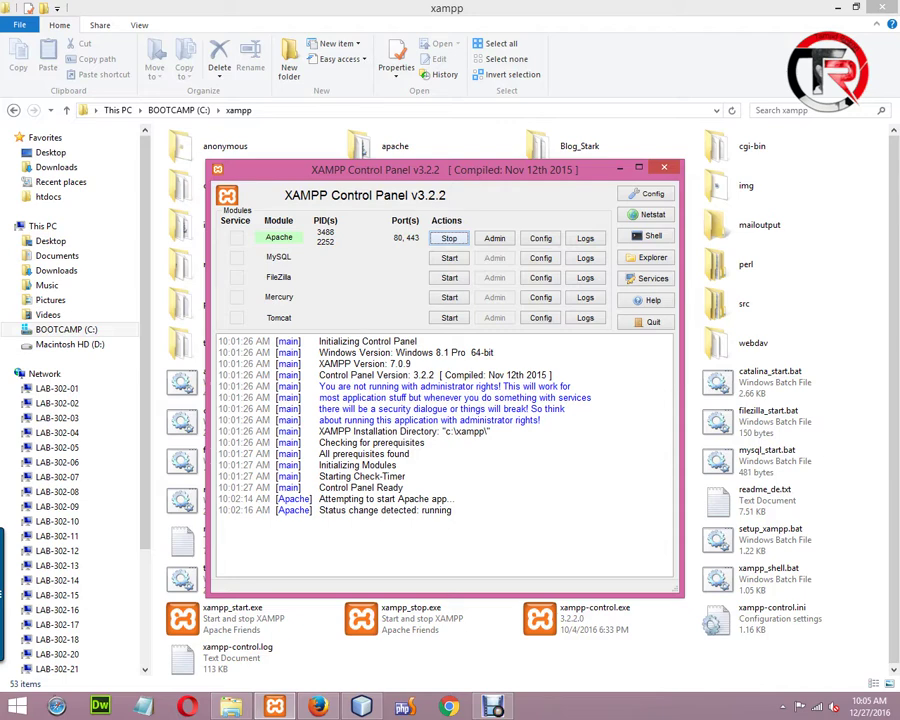
{"action": "left_click_drag", "start_coordinate": [322, 169], "coordinate": [294, 139]}
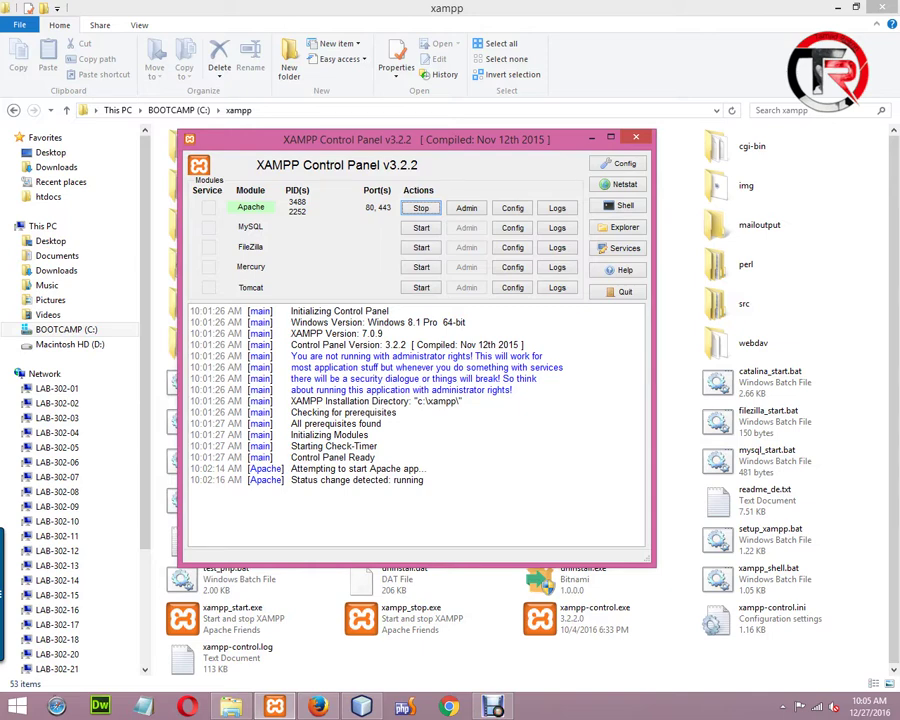
{"action": "left_click_drag", "start_coordinate": [416, 139], "coordinate": [401, 143]}
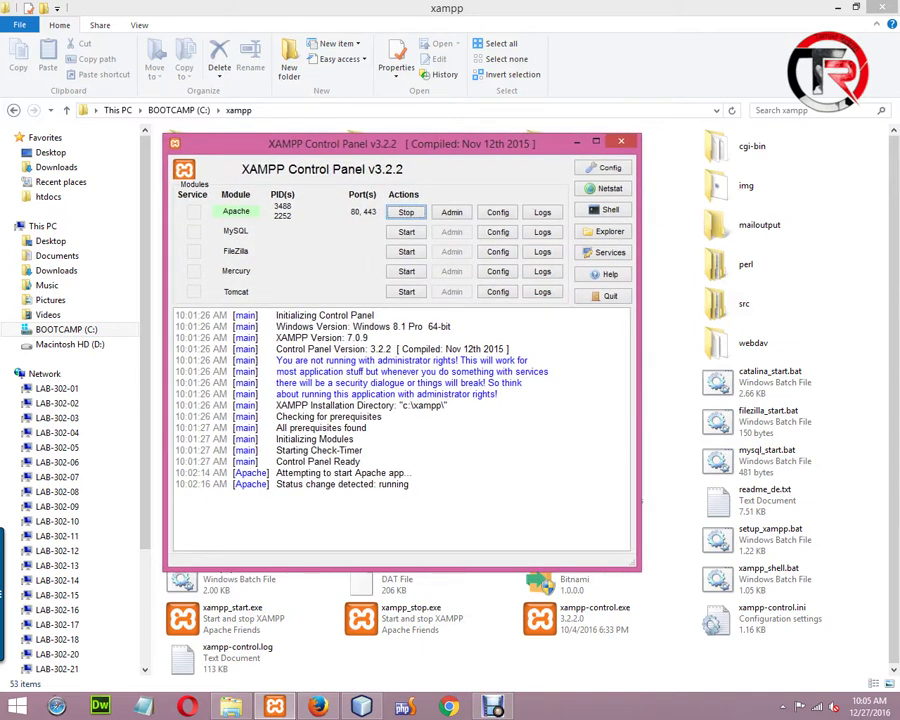
{"action": "left_click_drag", "start_coordinate": [401, 143], "coordinate": [388, 140]}
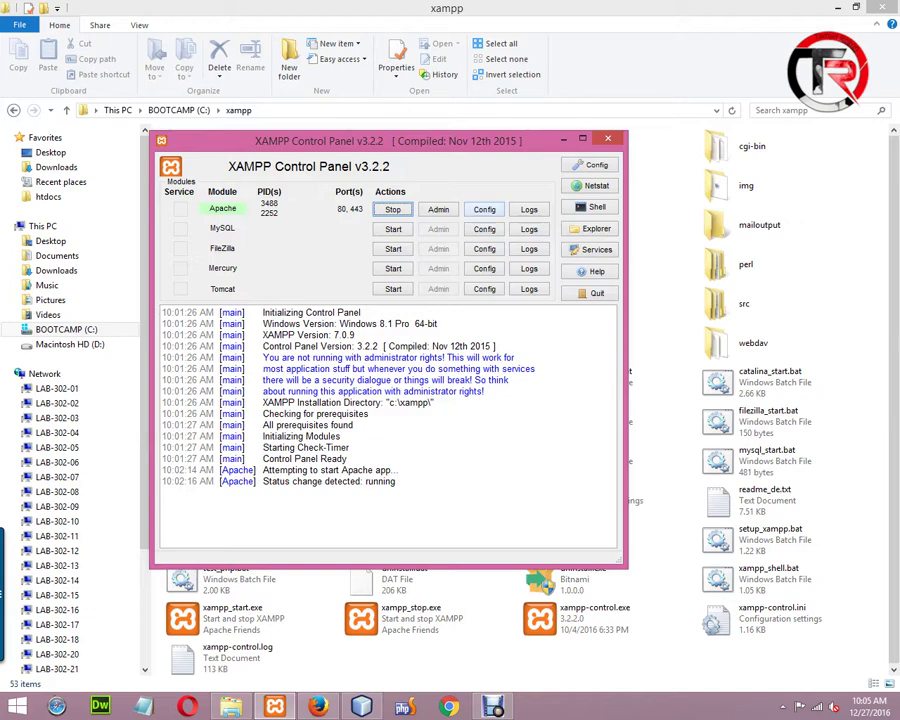
Open Apache's httpd.conf configuration file from the XAMPP Control Panel and find the Listen directive
{"action": "left_click", "coordinate": [484, 209]}
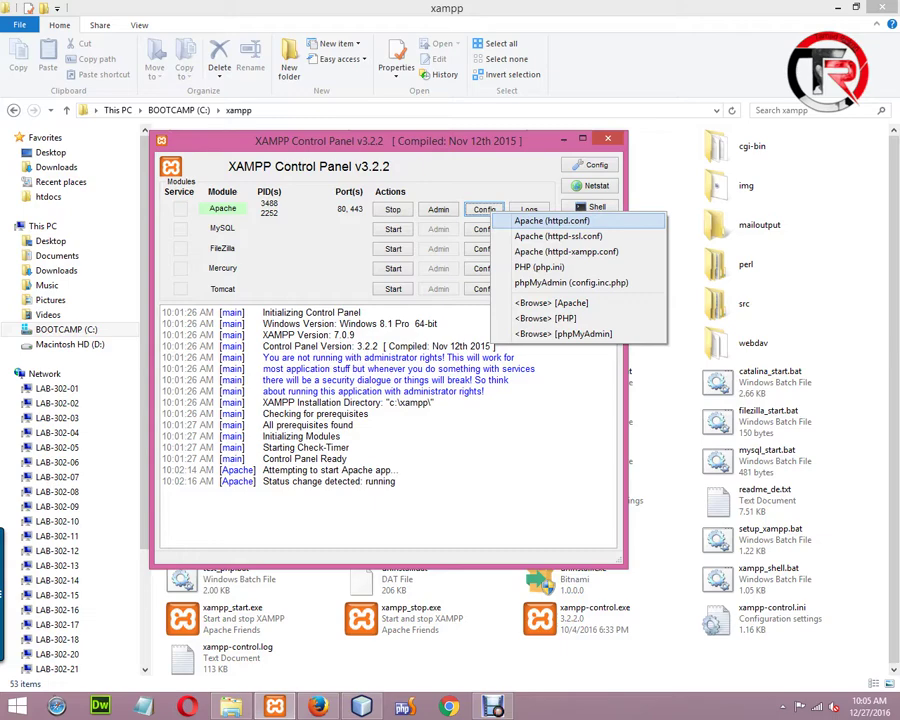
{"action": "left_click", "coordinate": [552, 220]}
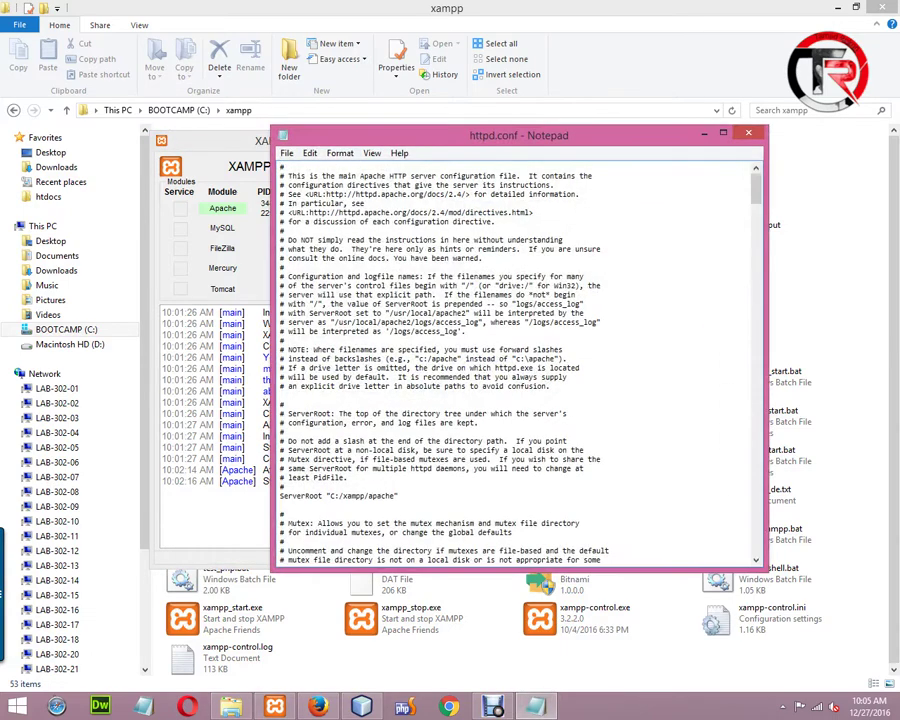
{"action": "left_click_drag", "start_coordinate": [515, 135], "coordinate": [433, 127]}
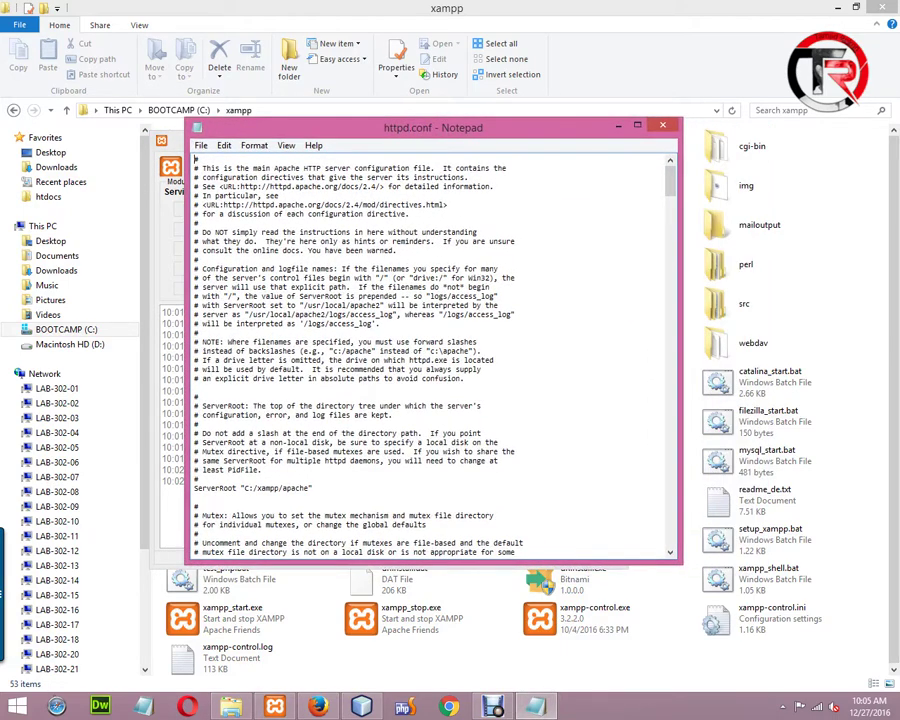
{"action": "scroll", "coordinate": [430, 350], "scroll_direction": "down", "scroll_amount": 4}
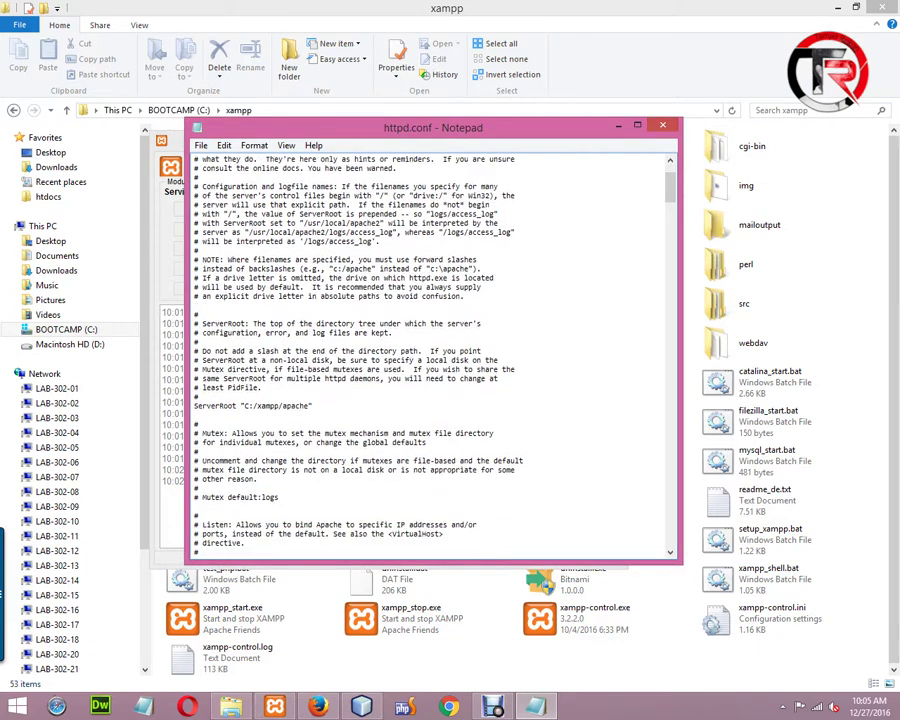
{"action": "scroll", "coordinate": [430, 350], "scroll_direction": "down", "scroll_amount": 3}
{"action": "scroll", "coordinate": [430, 350], "scroll_direction": "down", "scroll_amount": 3}
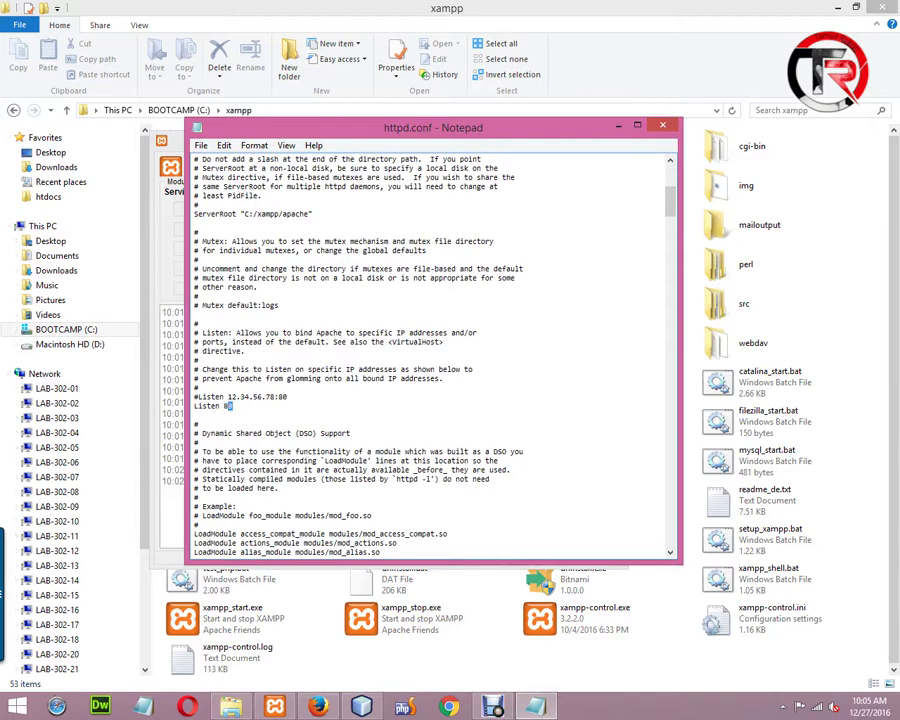
Highlight the Listen lines and the port number 80 in httpd.conf, and close the file without changing it
{"action": "left_click_drag", "start_coordinate": [195, 397], "coordinate": [233, 406]}
{"action": "left_click", "coordinate": [194, 406]}
{"action": "left_click_drag", "start_coordinate": [194, 406], "coordinate": [233, 406]}
{"action": "left_click", "coordinate": [233, 406]}
{"action": "key", "text": "shift+Left"}
{"action": "key", "text": "shift+Left"}
{"action": "key", "text": "shift+Left"}
{"action": "key", "text": "shift+Left"}
{"action": "key", "text": "shift+Left"}
{"action": "key", "text": "ctrl+shift+Left"}
{"action": "left_click", "coordinate": [195, 415]}
{"action": "left_click_drag", "start_coordinate": [249, 397], "coordinate": [224, 406]}
{"action": "left_click", "coordinate": [195, 415]}
{"action": "left_click", "coordinate": [233, 406]}
{"action": "key", "text": "ctrl+shift+Left"}
{"action": "left_click", "coordinate": [195, 415]}
{"action": "key", "text": "shift+Up"}
{"action": "key", "text": "shift+Home"}
{"action": "key", "text": "Right"}
{"action": "key", "text": "alt+F4"}
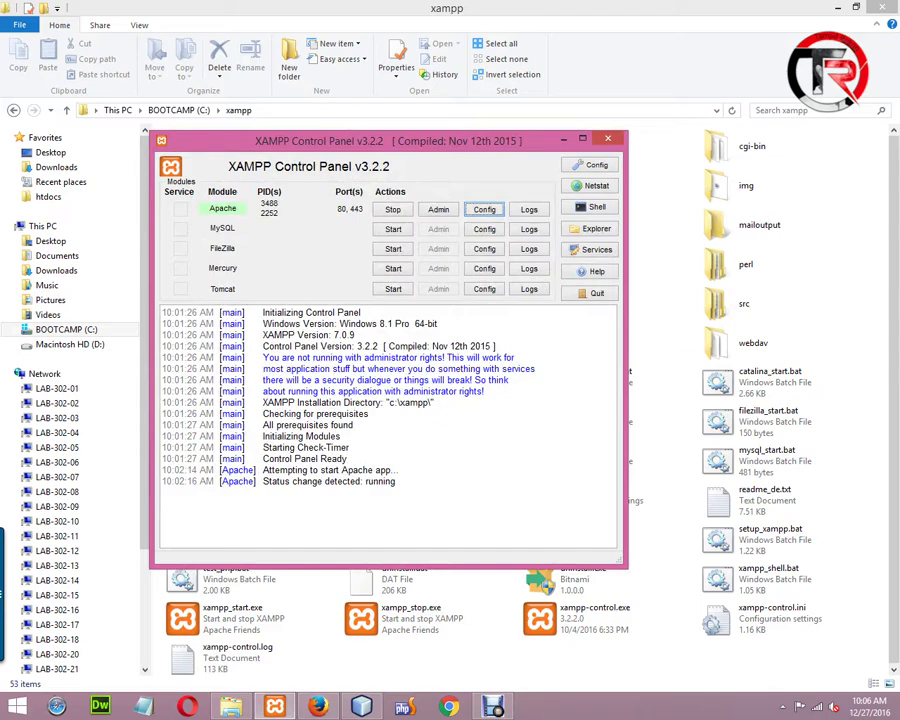
Minimize the xampp folder window and move the XAMPP Control Panel aside to uncover the desktop icons
{"action": "left_click", "coordinate": [837, 8]}
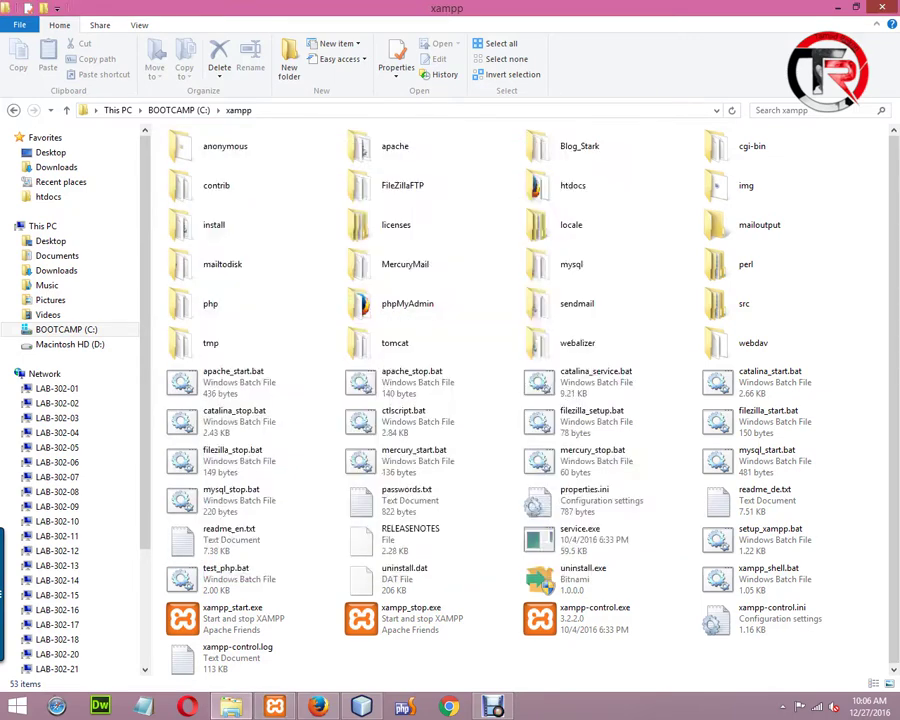
{"action": "mouse_move", "coordinate": [443, 153]}
{"action": "left_mouse_down"}
{"action": "mouse_move", "coordinate": [460, 169]}
{"action": "mouse_move", "coordinate": [360, 182]}
{"action": "mouse_move", "coordinate": [370, 168]}
{"action": "mouse_move", "coordinate": [440, 158]}
{"action": "left_mouse_up"}
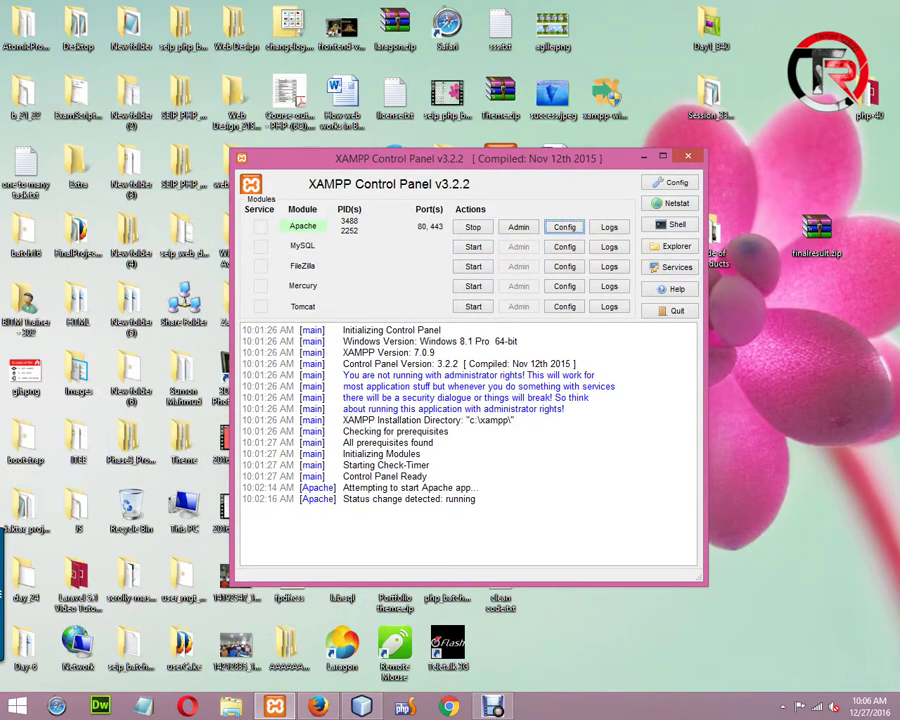
{"action": "left_click_drag", "start_coordinate": [440, 158], "coordinate": [480, 177]}
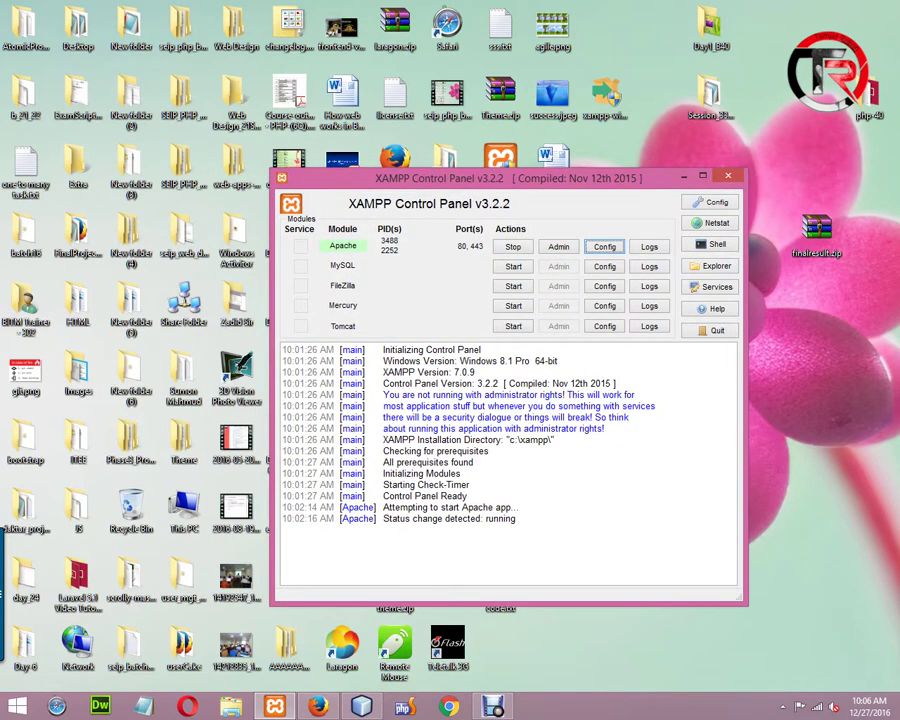
{"action": "mouse_move", "coordinate": [274, 706]}
{"action": "left_click_drag", "start_coordinate": [480, 178], "coordinate": [461, 176]}
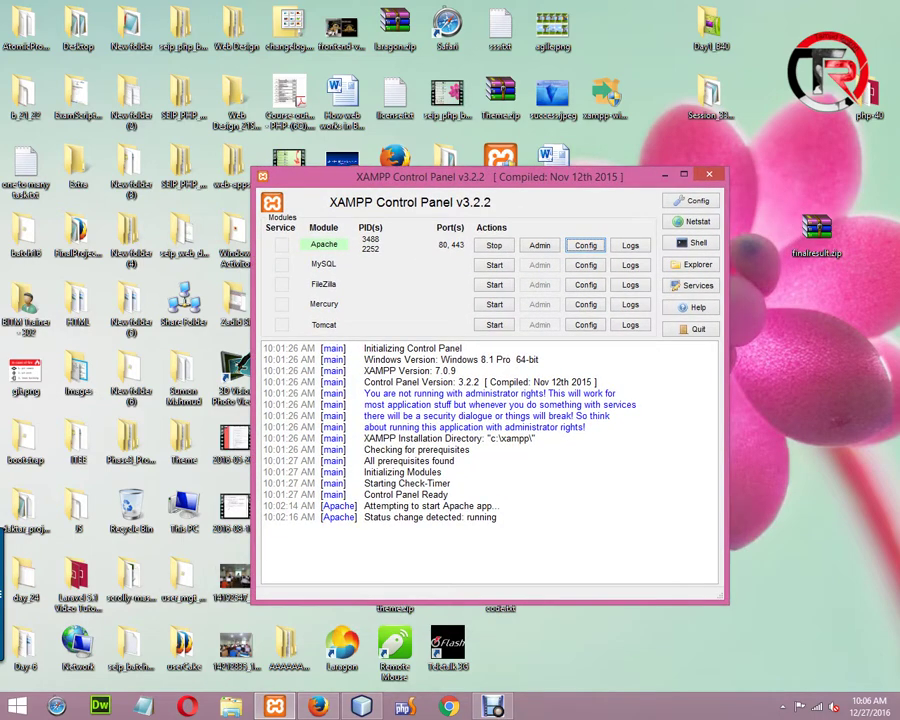
{"action": "left_click_drag", "start_coordinate": [541, 176], "coordinate": [518, 208]}
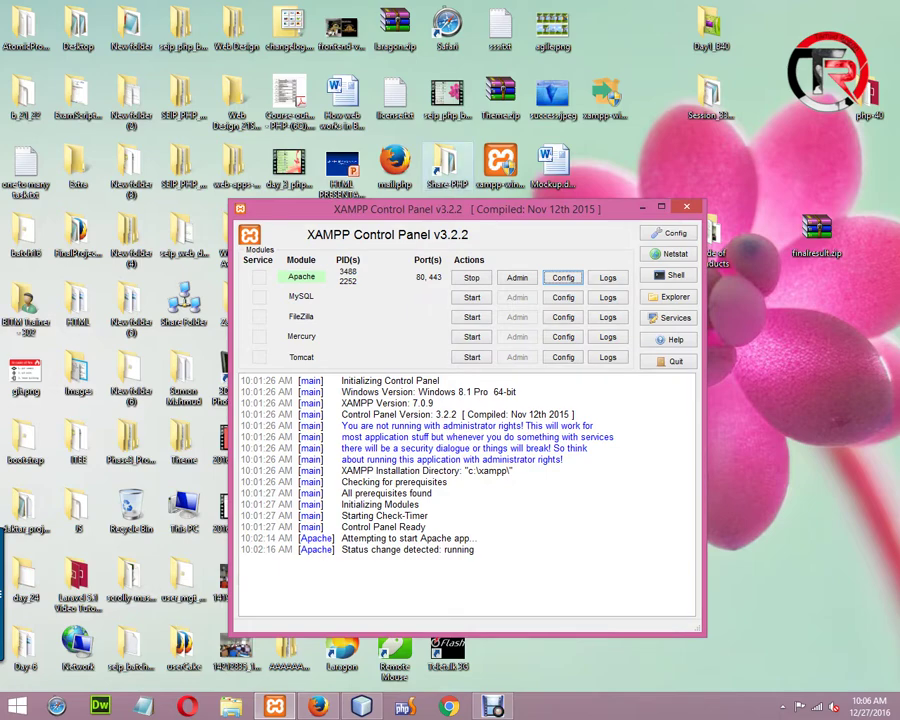
{"action": "left_click_drag", "start_coordinate": [448, 208], "coordinate": [445, 180]}
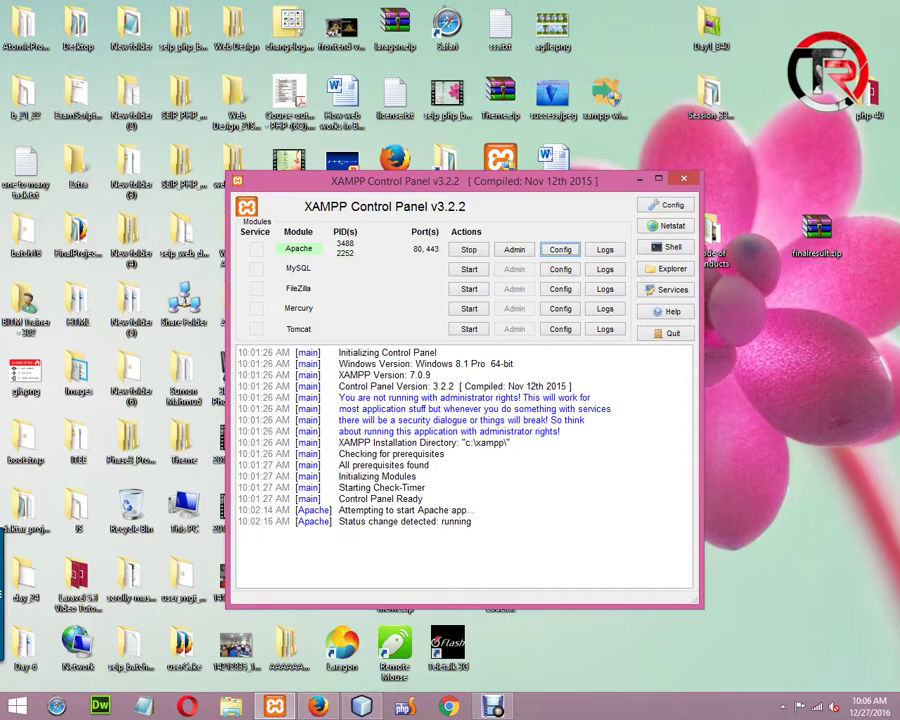
{"action": "left_click_drag", "start_coordinate": [465, 180], "coordinate": [470, 191]}
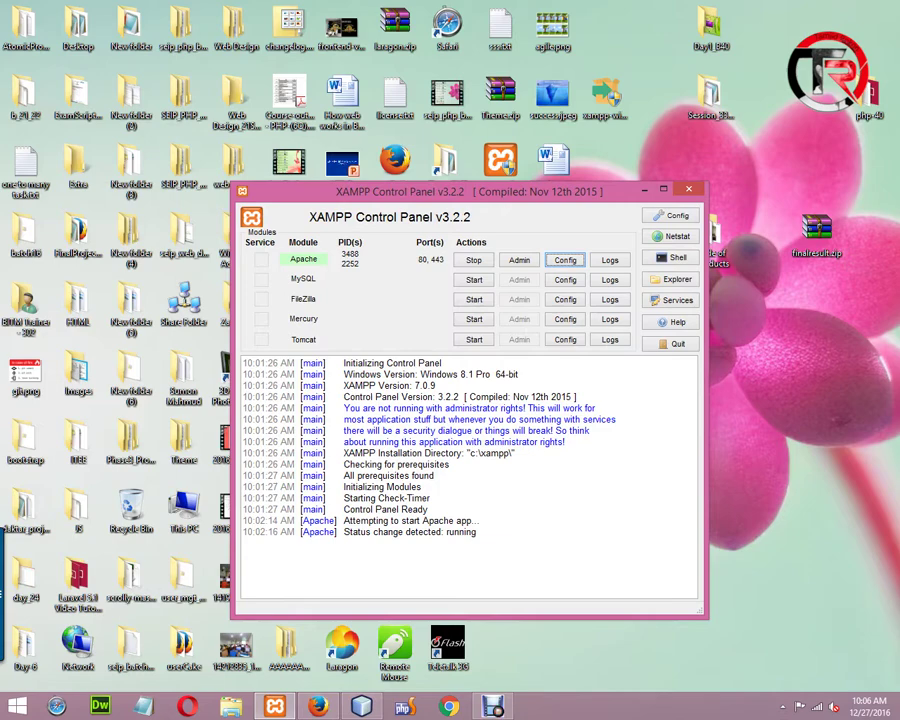
{"action": "left_click_drag", "start_coordinate": [470, 191], "coordinate": [708, 189]}
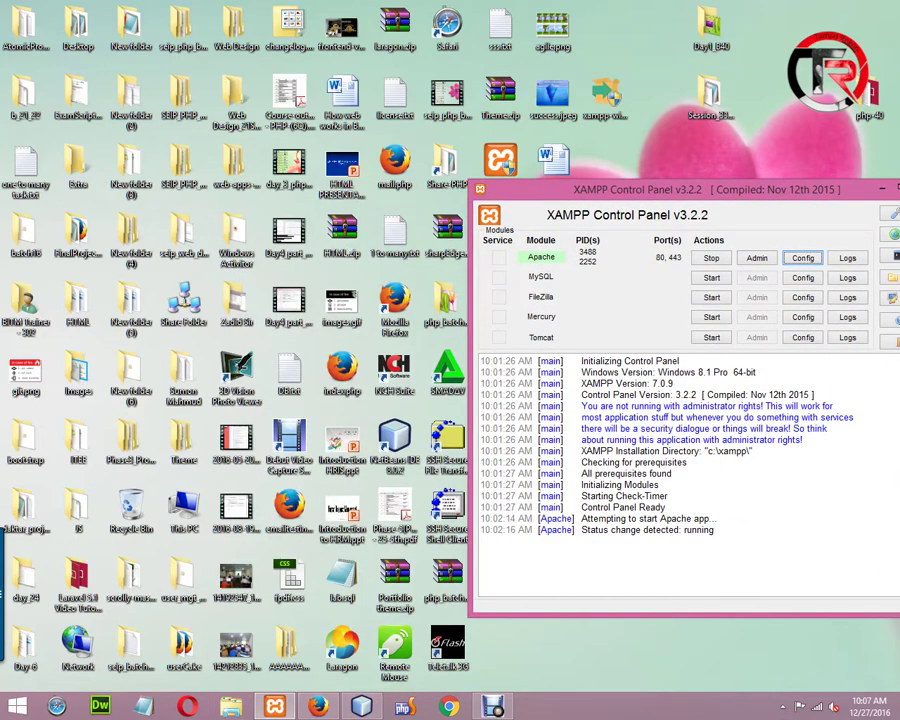
Open the XAMPP installation folder from the Control Panel, maximize its window and select xampp-control.exe
{"action": "left_click_drag", "start_coordinate": [708, 189], "coordinate": [414, 157]}
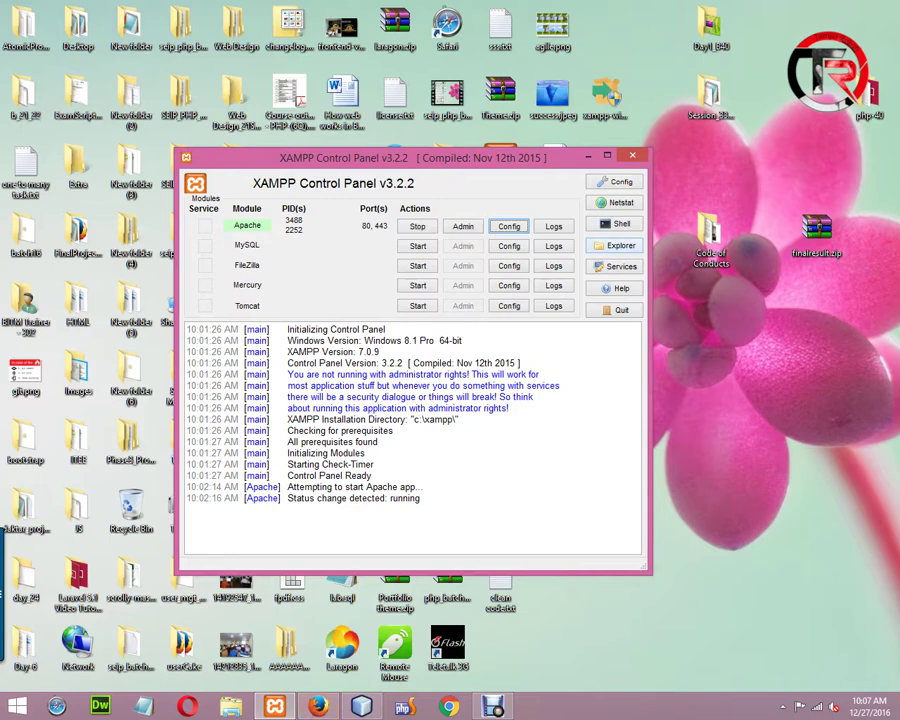
{"action": "left_click", "coordinate": [618, 246]}
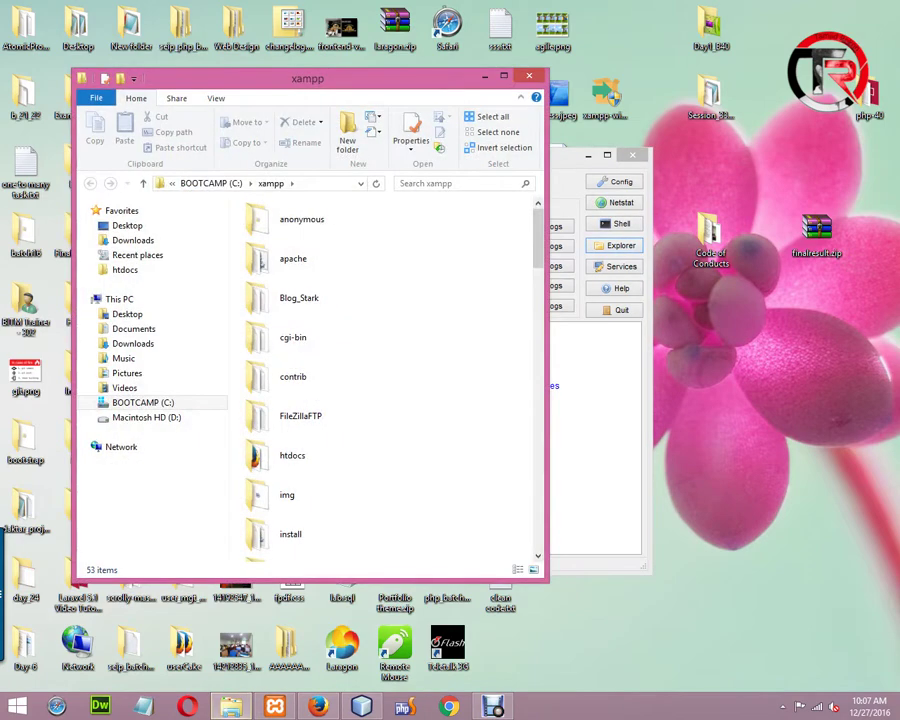
{"action": "left_click", "coordinate": [505, 76]}
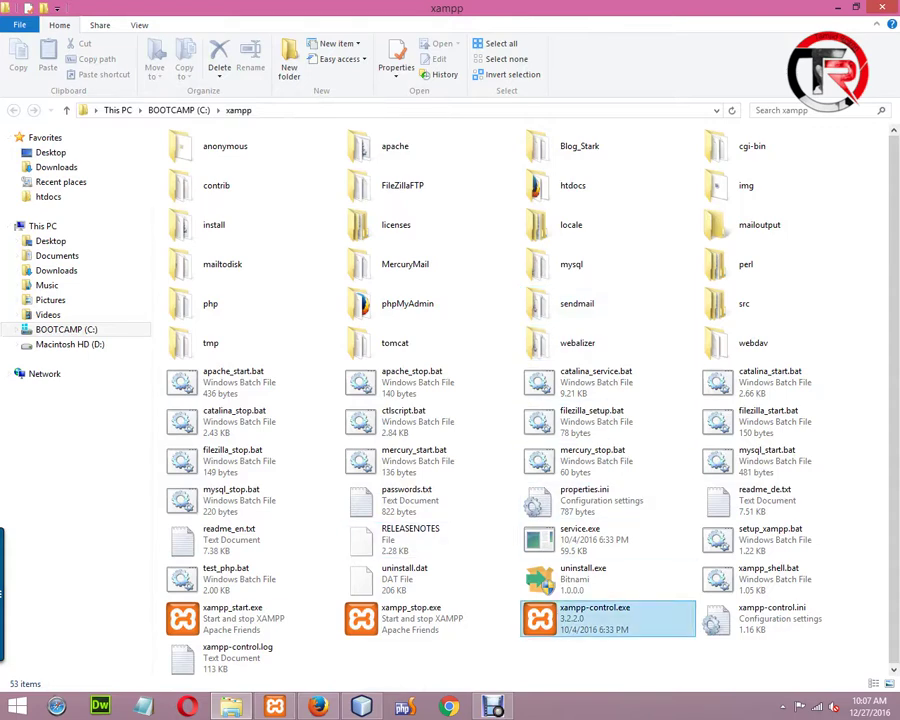
{"action": "left_click", "coordinate": [600, 617]}
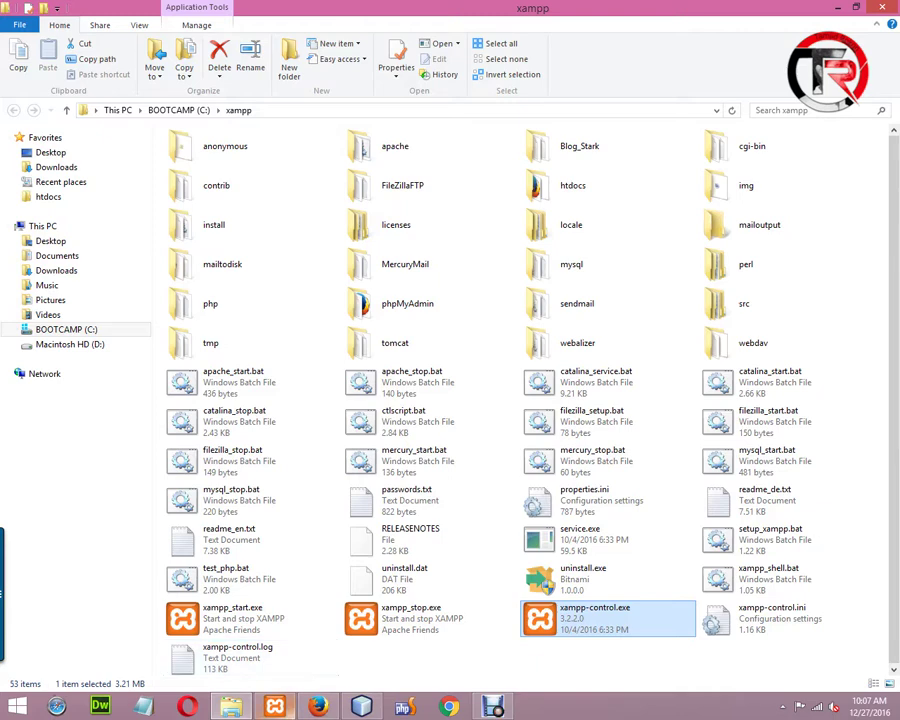
Bring the XAMPP Control Panel forward, close its window and restore it from the system tray
{"action": "left_click", "coordinate": [276, 706]}
{"action": "left_click_drag", "start_coordinate": [413, 157], "coordinate": [439, 152]}
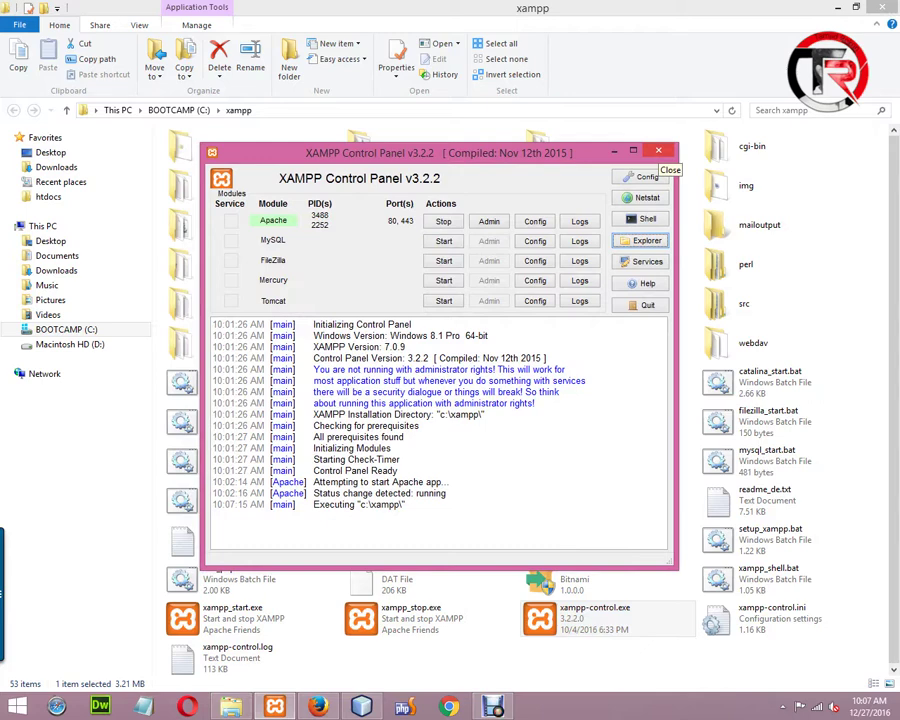
{"action": "left_click", "coordinate": [658, 152]}
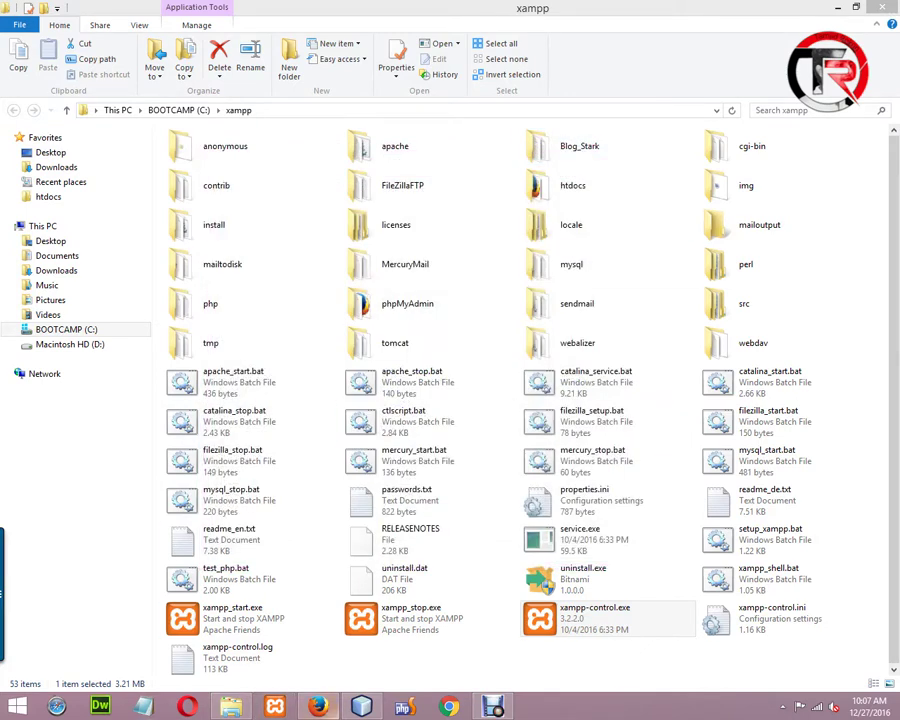
{"action": "left_click", "coordinate": [782, 707]}
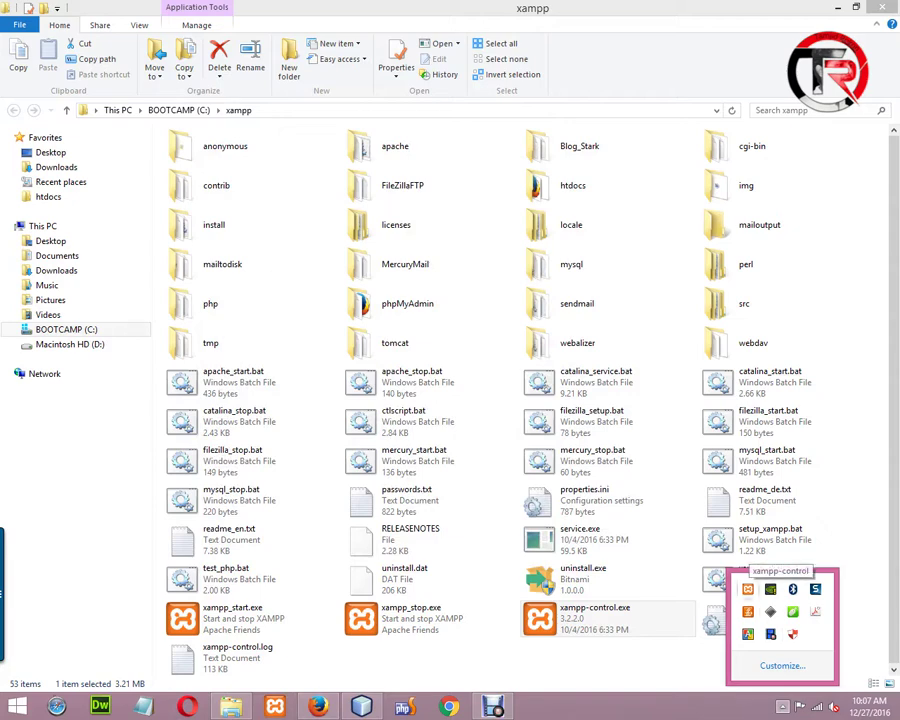
{"action": "left_click", "coordinate": [748, 589]}
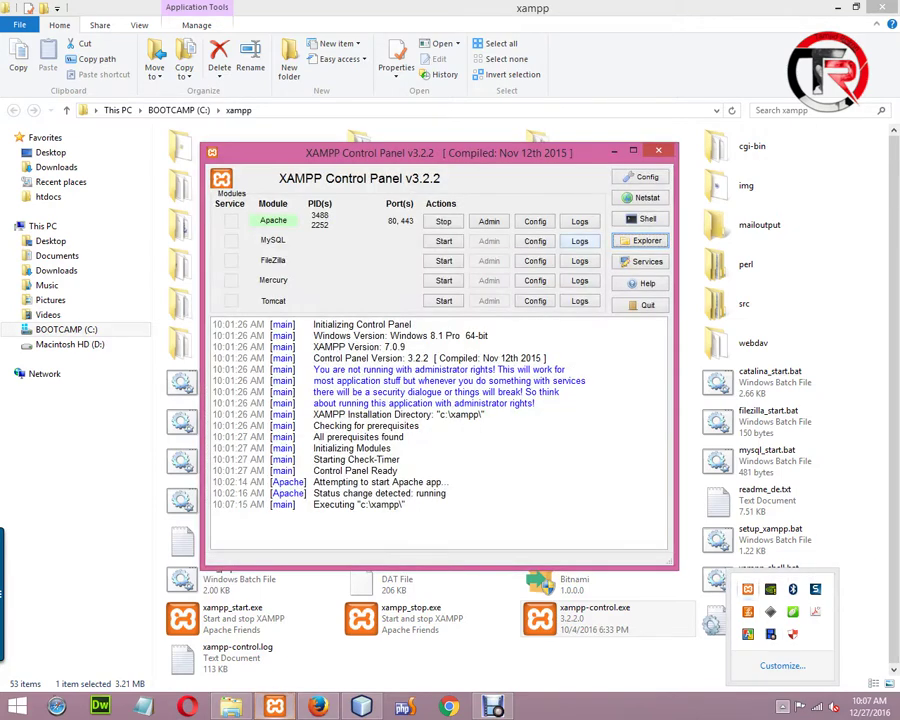
{"action": "left_click_drag", "start_coordinate": [439, 152], "coordinate": [395, 146]}
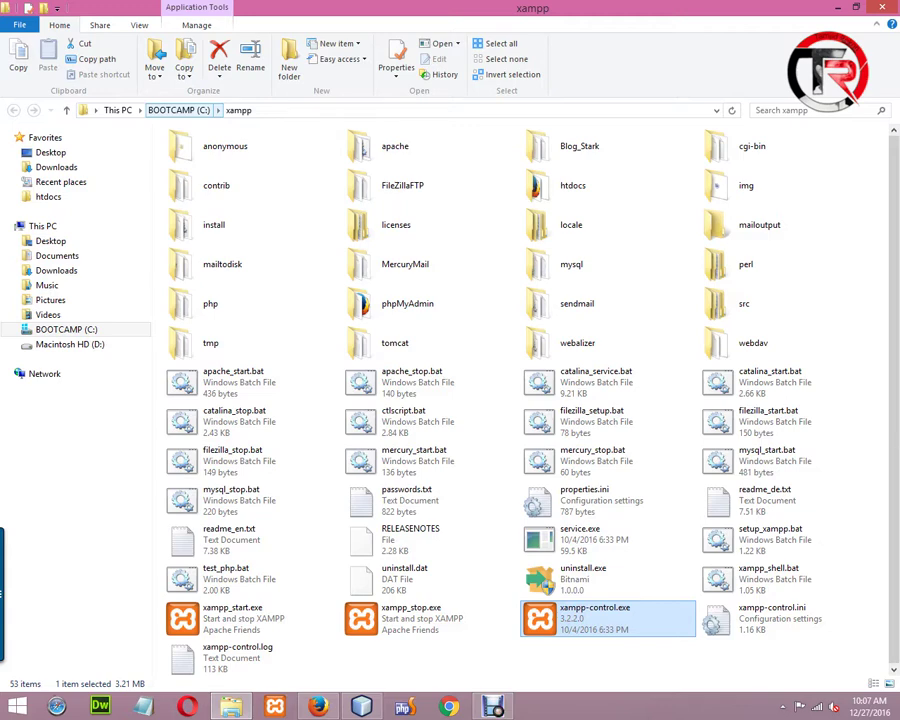
Retrace the path from the C: drive into the xampp folder, and restore the running Control Panel from the system tray
{"action": "left_click", "coordinate": [178, 110]}
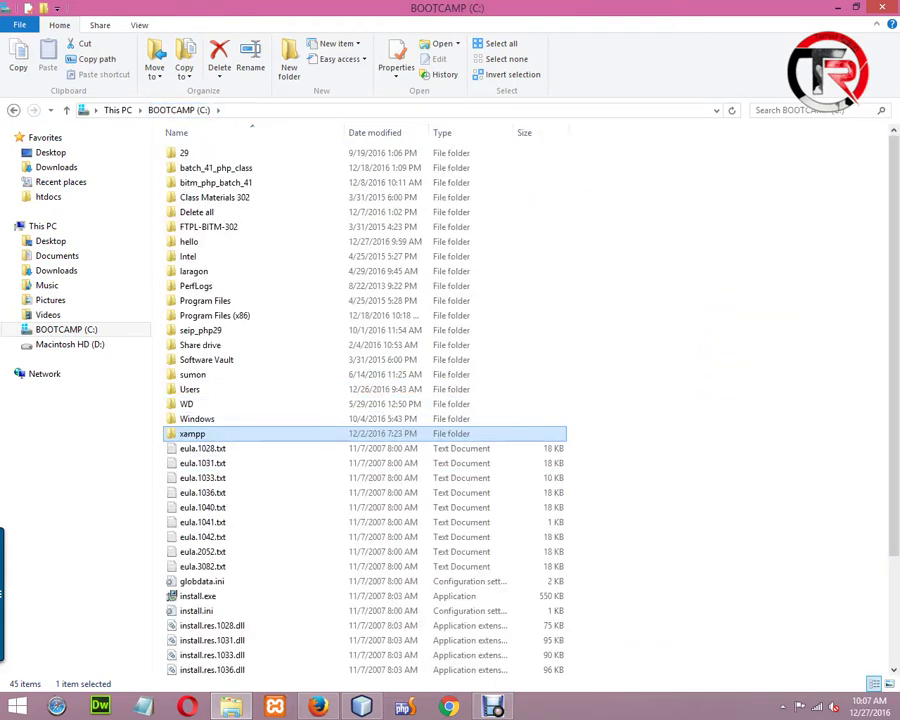
{"action": "double_click", "coordinate": [250, 428]}
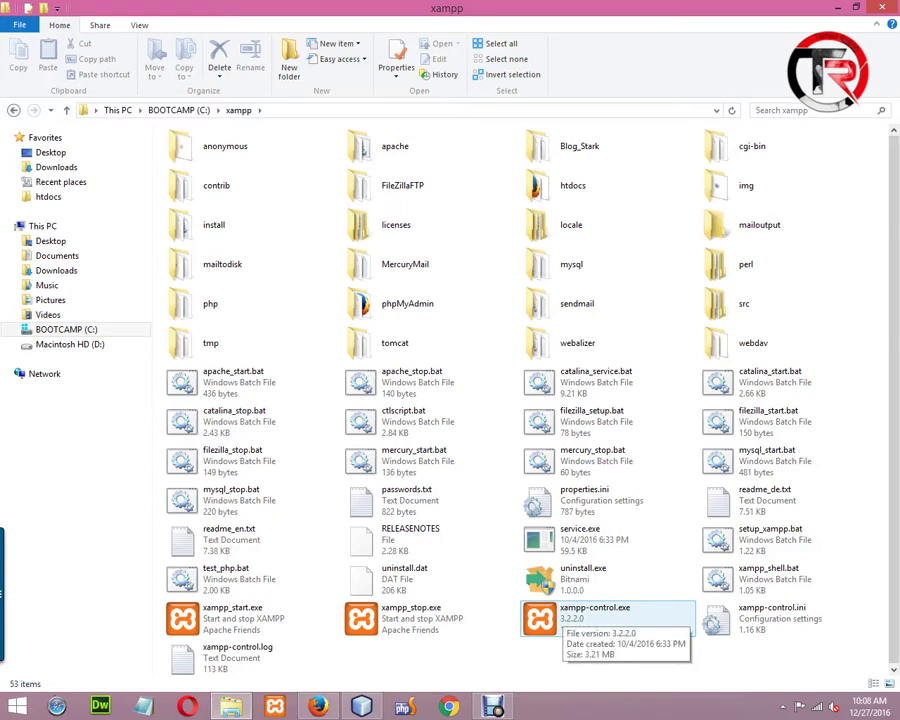
{"action": "left_click", "coordinate": [783, 706]}
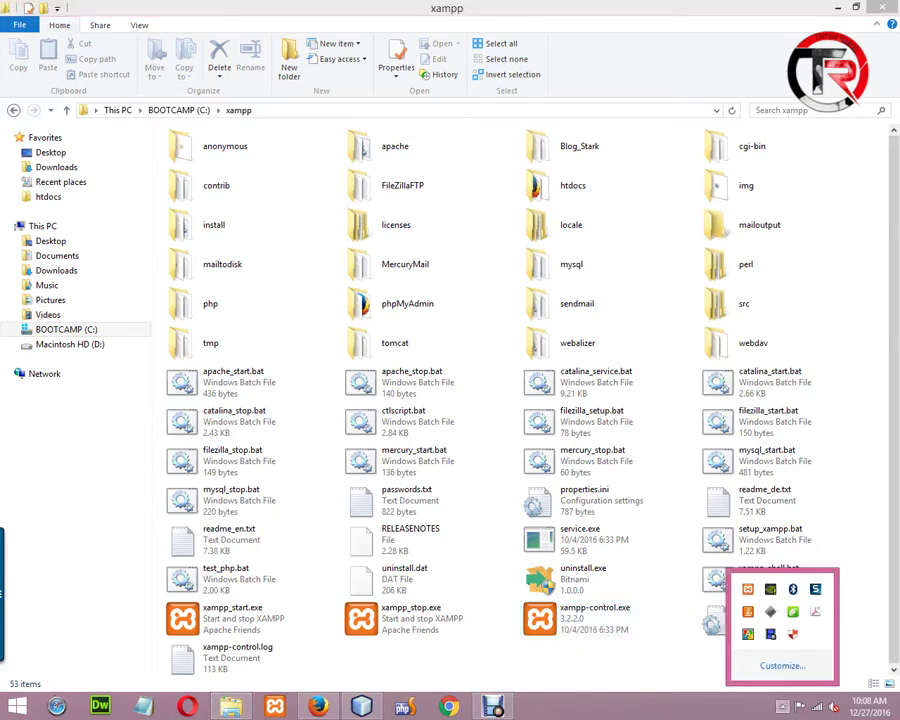
{"action": "left_click", "coordinate": [748, 589]}
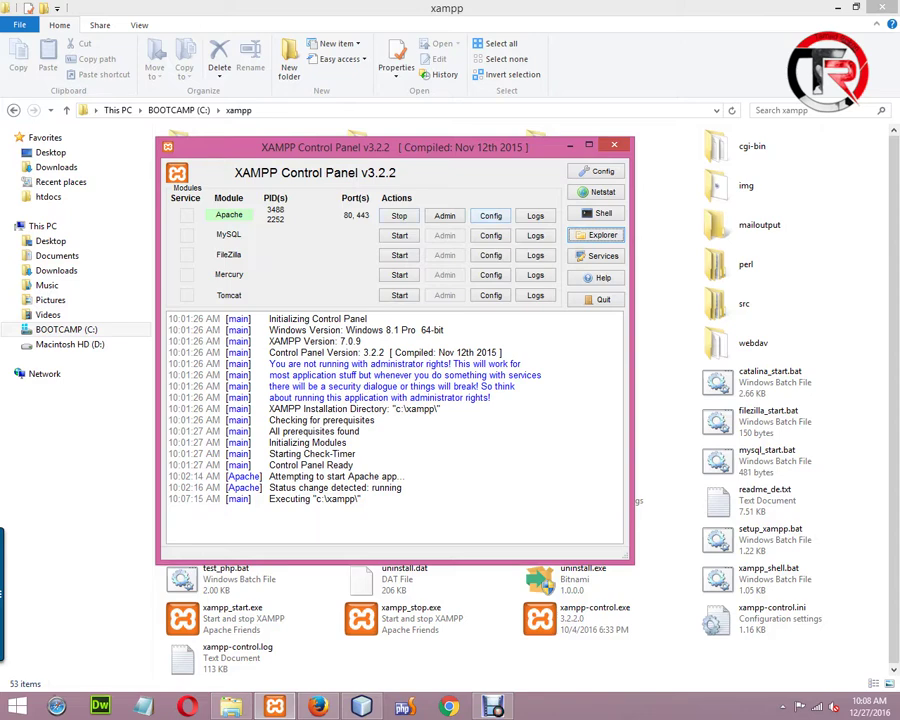
Open Apache's httpd.conf from the Control Panel, highlight the port on the Listen 80 line, and close the file
{"action": "left_click", "coordinate": [490, 215]}
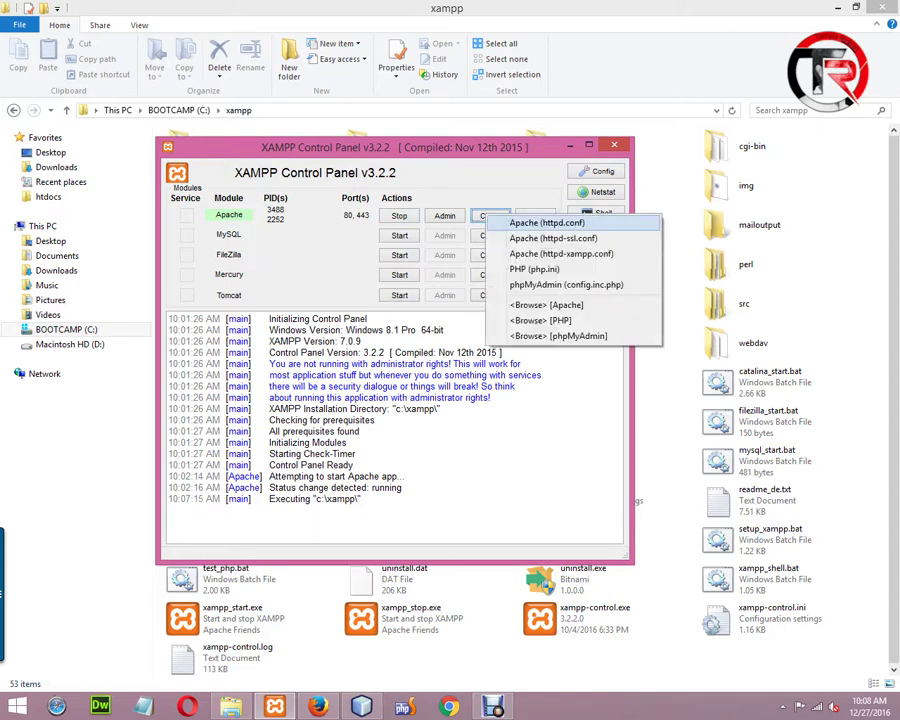
{"action": "left_click", "coordinate": [600, 278]}
{"action": "scroll", "coordinate": [430, 350], "scroll_direction": "down", "scroll_amount": 3}
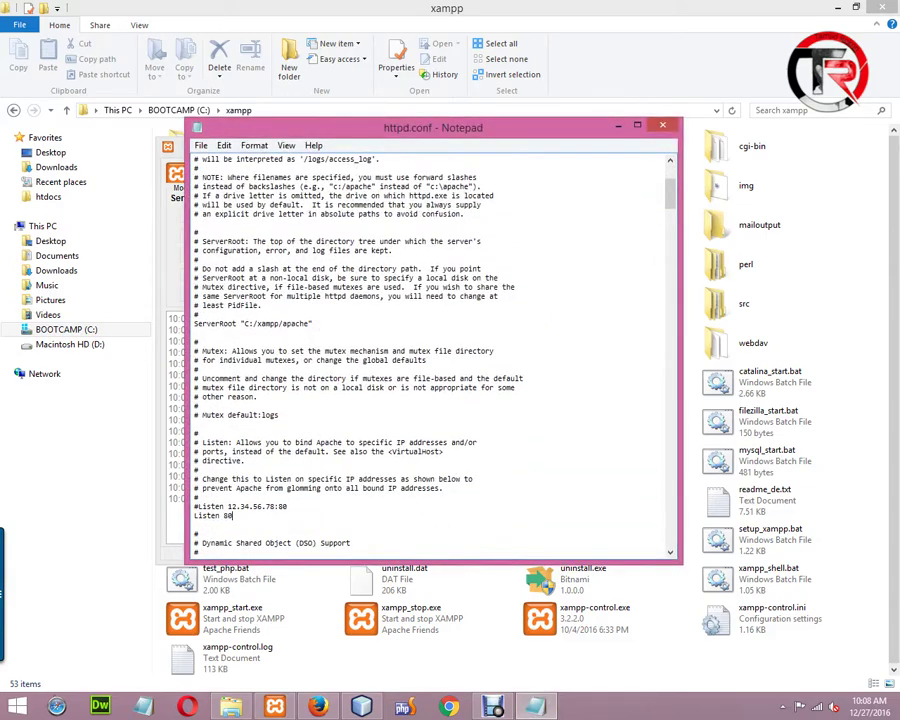
{"action": "double_click", "coordinate": [228, 516]}
{"action": "key", "text": "alt+F4"}
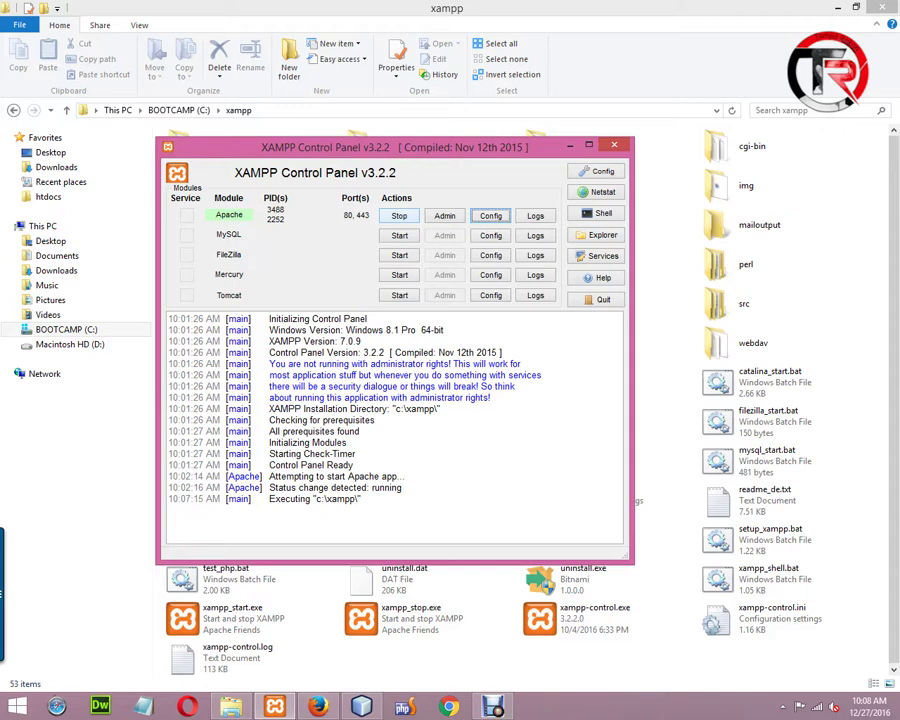
Stop Apache, reopen the closed Control Panel window from the system tray, and quit the Control Panel completely
{"action": "left_click", "coordinate": [399, 215]}
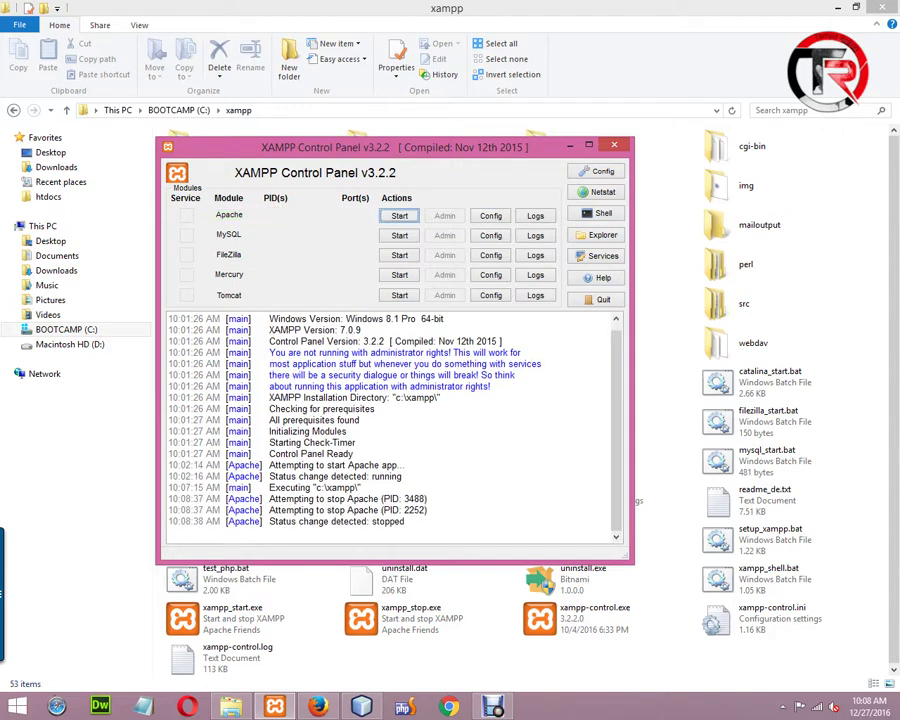
{"action": "left_click", "coordinate": [614, 145]}
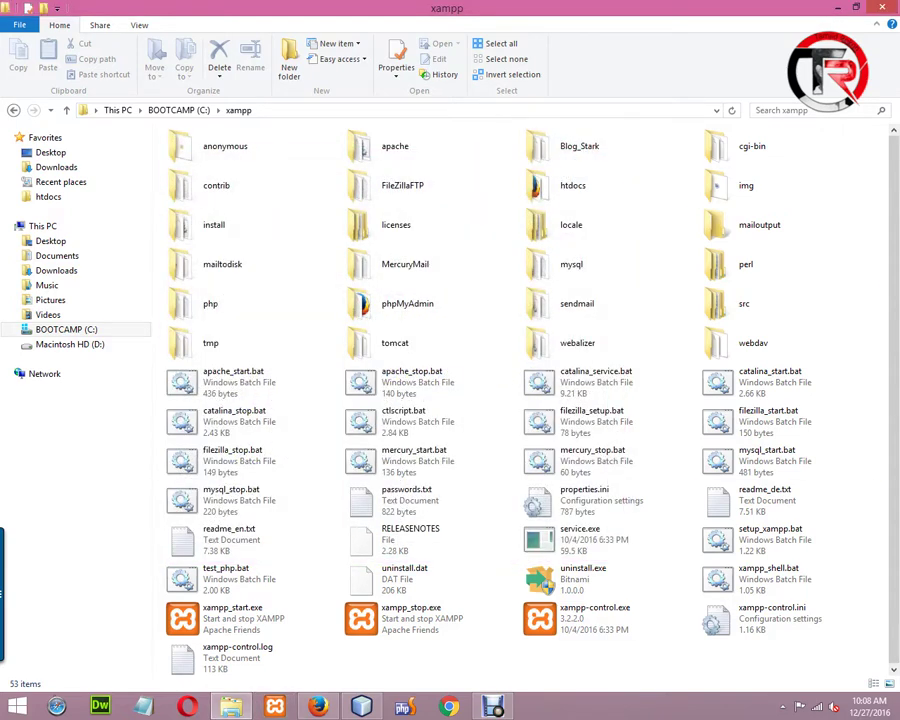
{"action": "left_click", "coordinate": [782, 706]}
{"action": "left_click", "coordinate": [748, 589]}
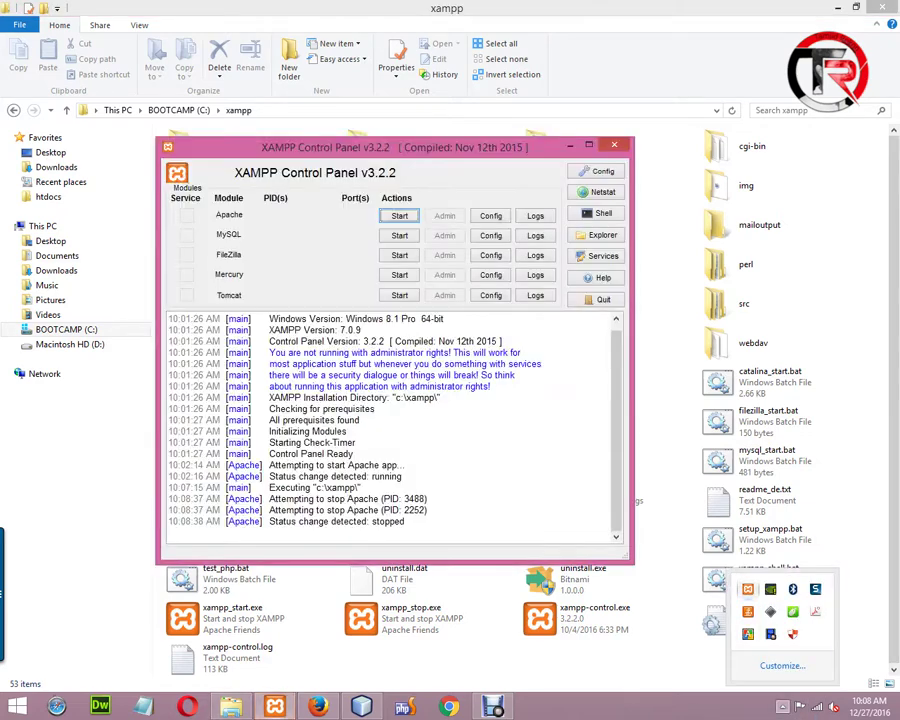
{"action": "left_click_drag", "start_coordinate": [395, 147], "coordinate": [346, 136]}
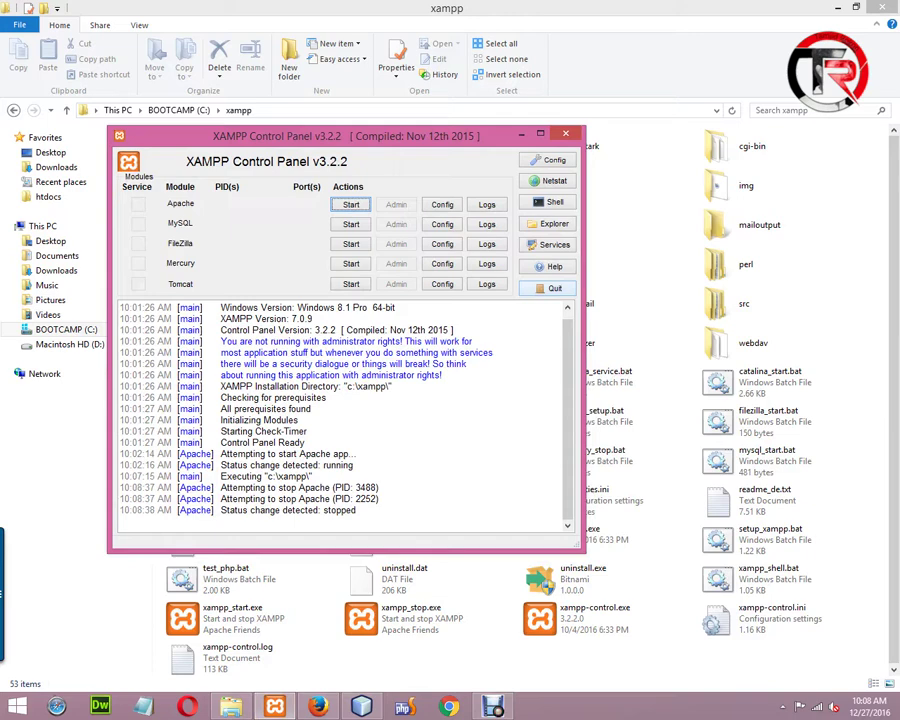
{"action": "left_click", "coordinate": [547, 288]}
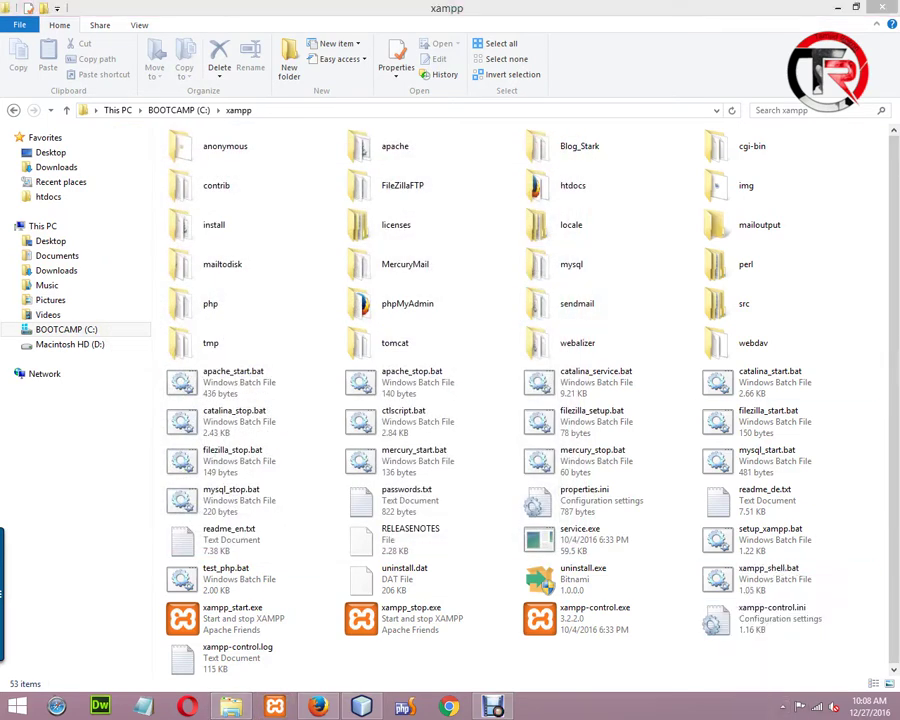
Launch xampp-control.exe again, start Apache and close the panel window while the server keeps running
{"action": "double_click", "coordinate": [590, 618]}
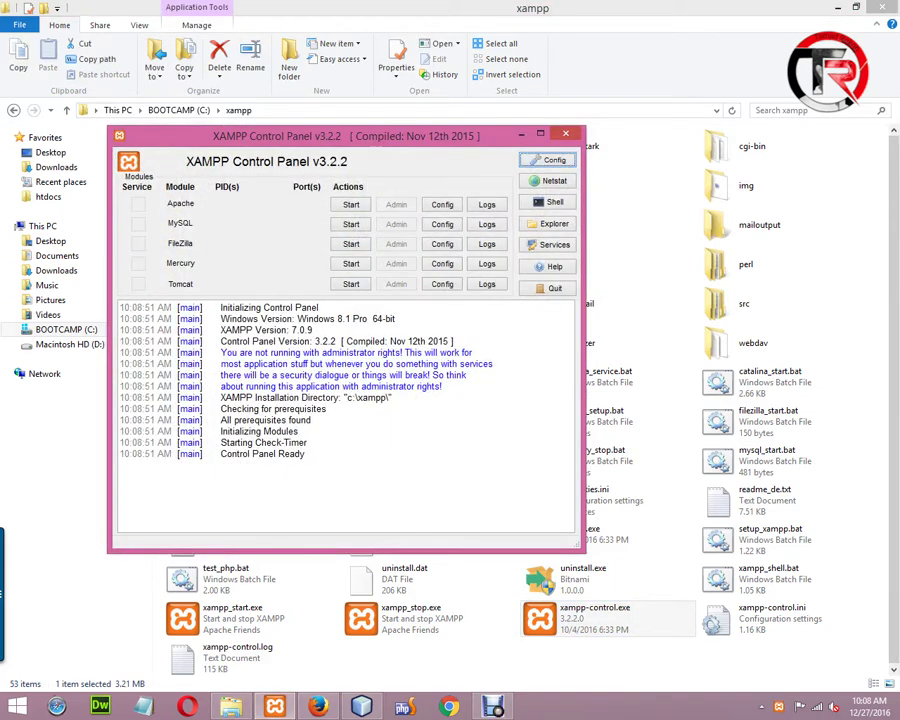
{"action": "left_click", "coordinate": [350, 204]}
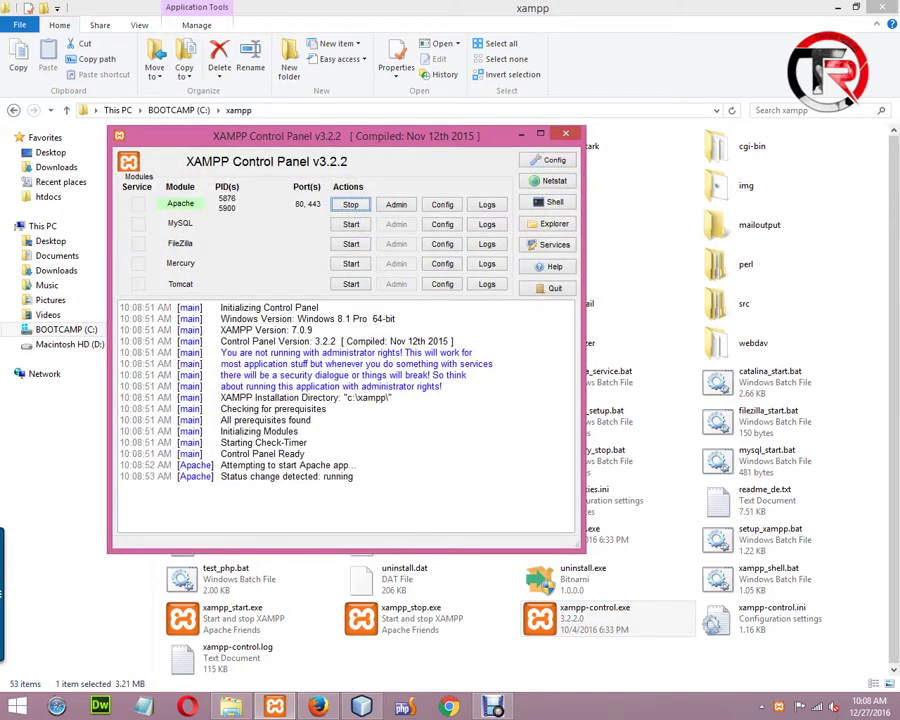
{"action": "left_click", "coordinate": [566, 133]}
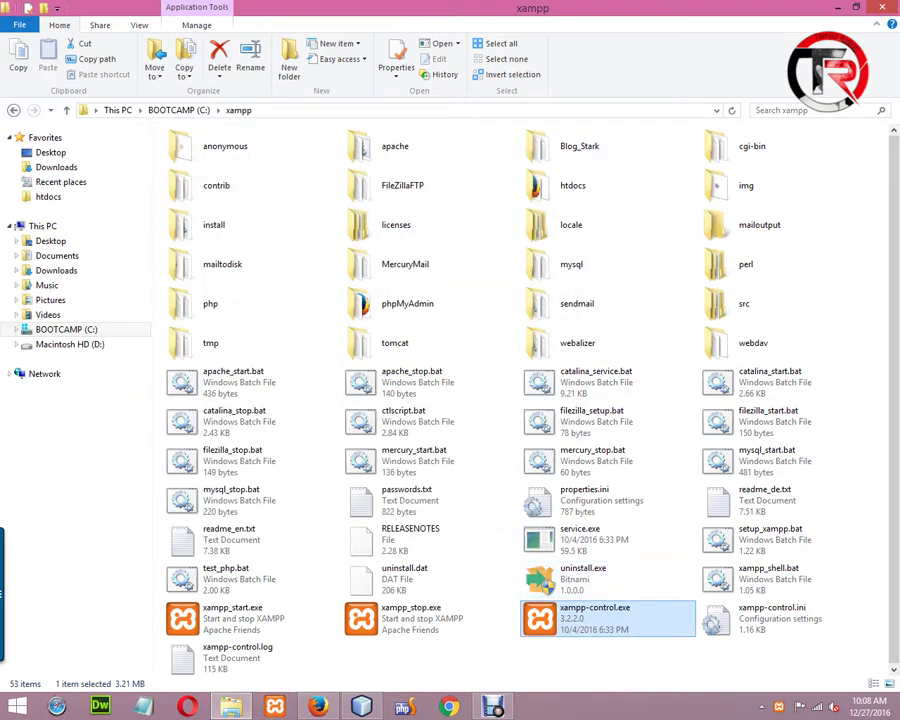
Restore the Control Panel from the system tray, close its window again and dismiss the update dialog behind it
{"action": "left_click", "coordinate": [778, 707]}
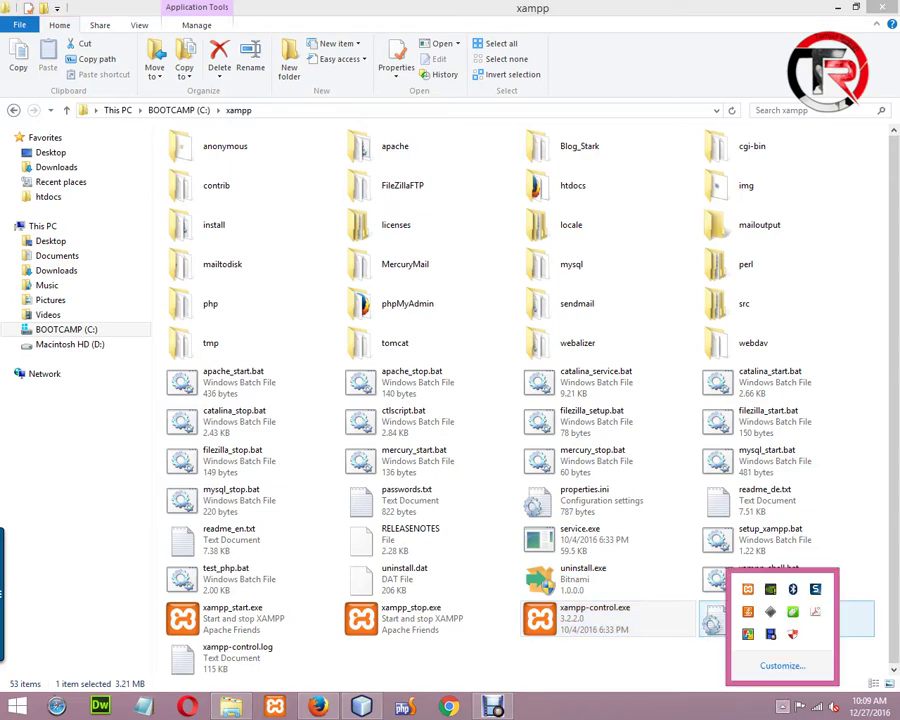
{"action": "left_click", "coordinate": [747, 589]}
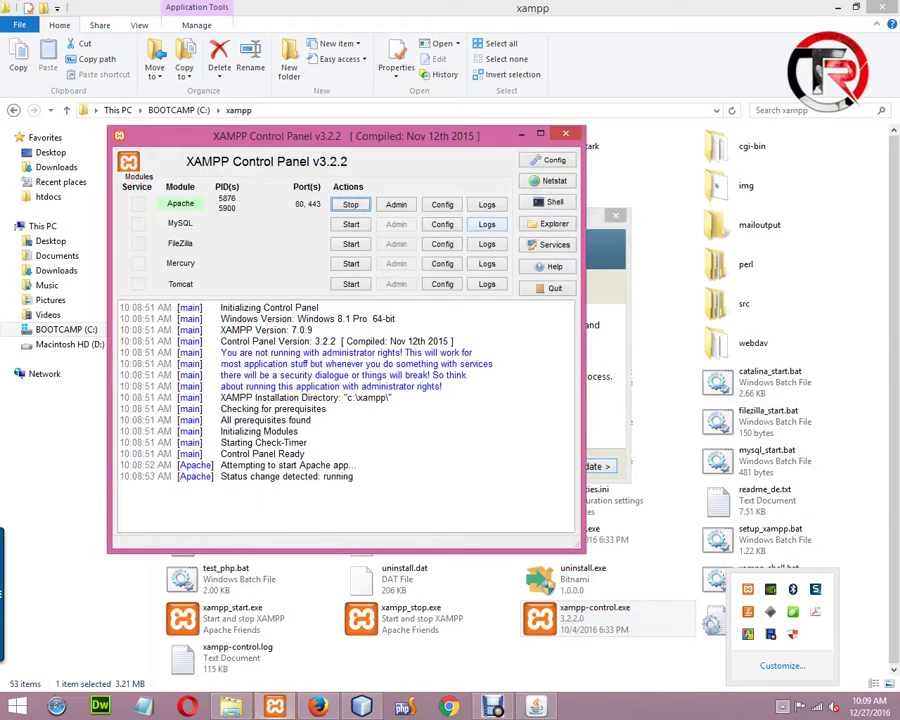
{"action": "left_click", "coordinate": [566, 133]}
{"action": "left_click", "coordinate": [615, 216]}
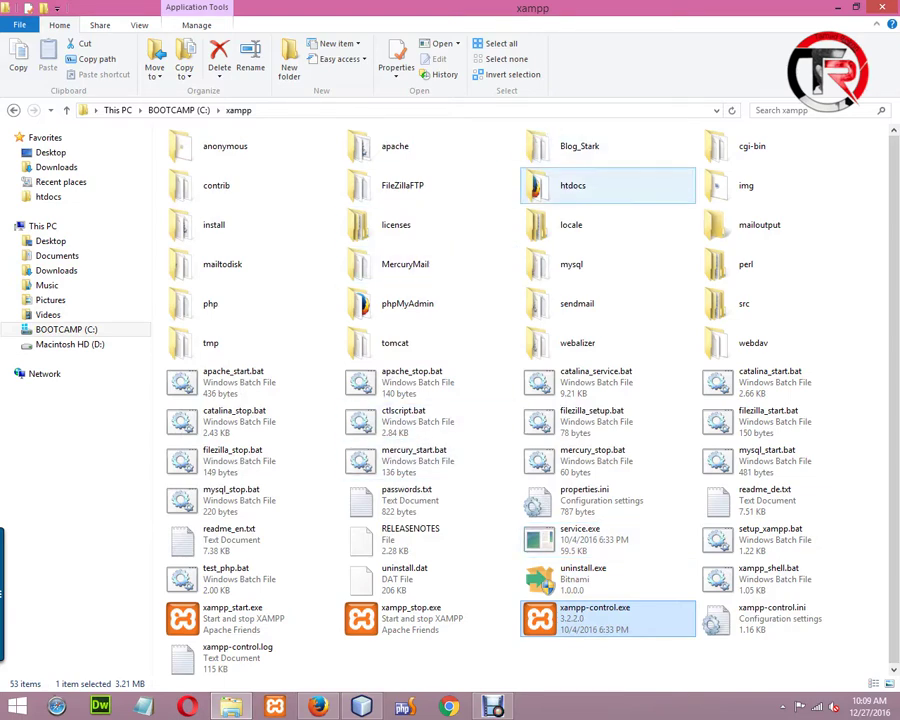
Open the htdocs folder inside xampp to view its project folders, and return to the xampp folder
{"action": "left_click", "coordinate": [607, 185]}
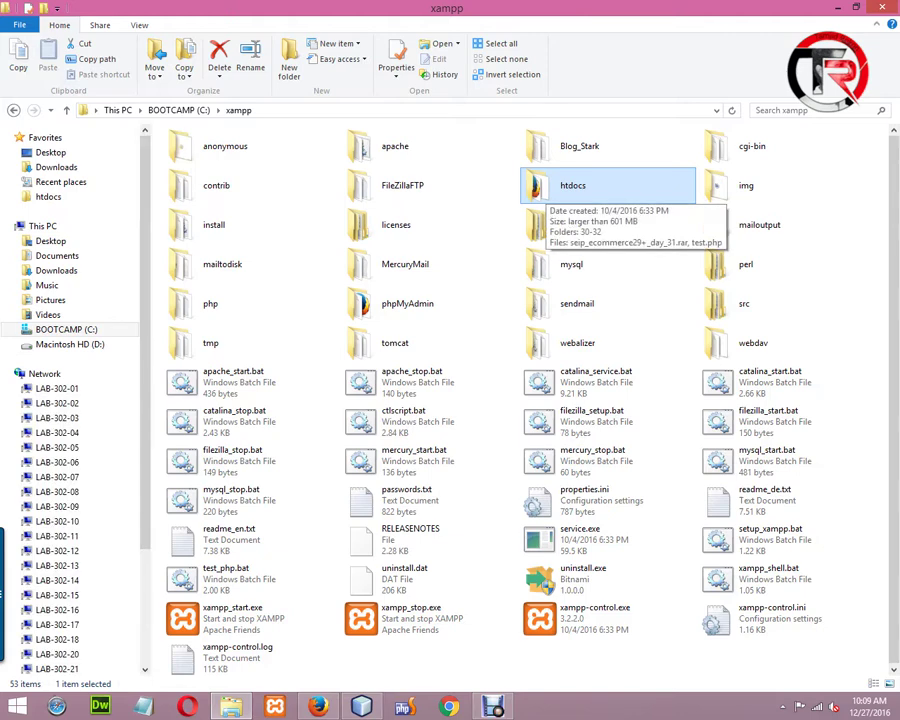
{"action": "double_click", "coordinate": [545, 188]}
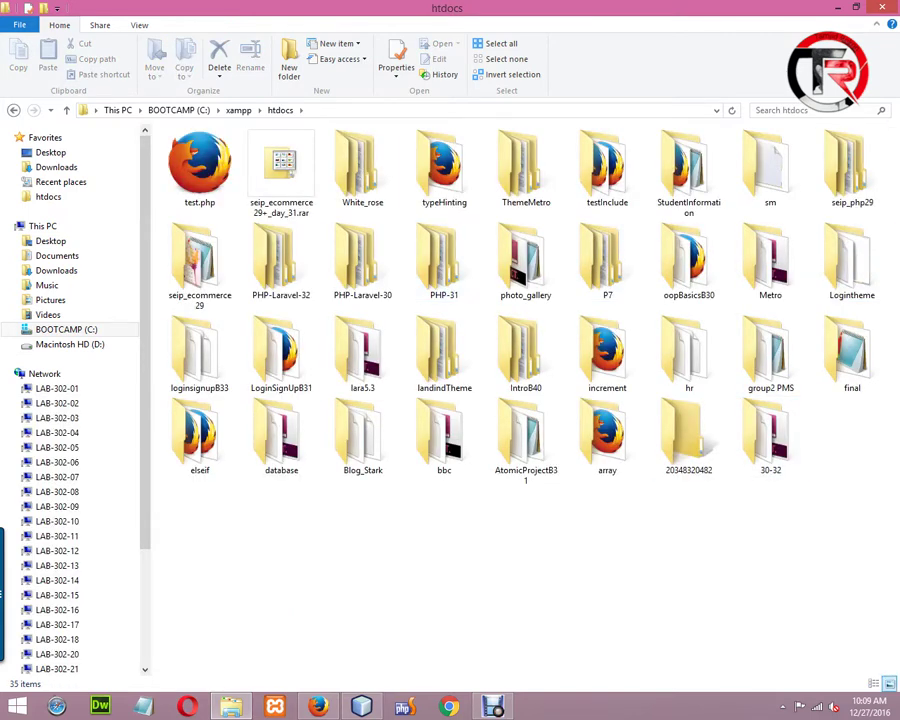
{"action": "left_click", "coordinate": [14, 110]}
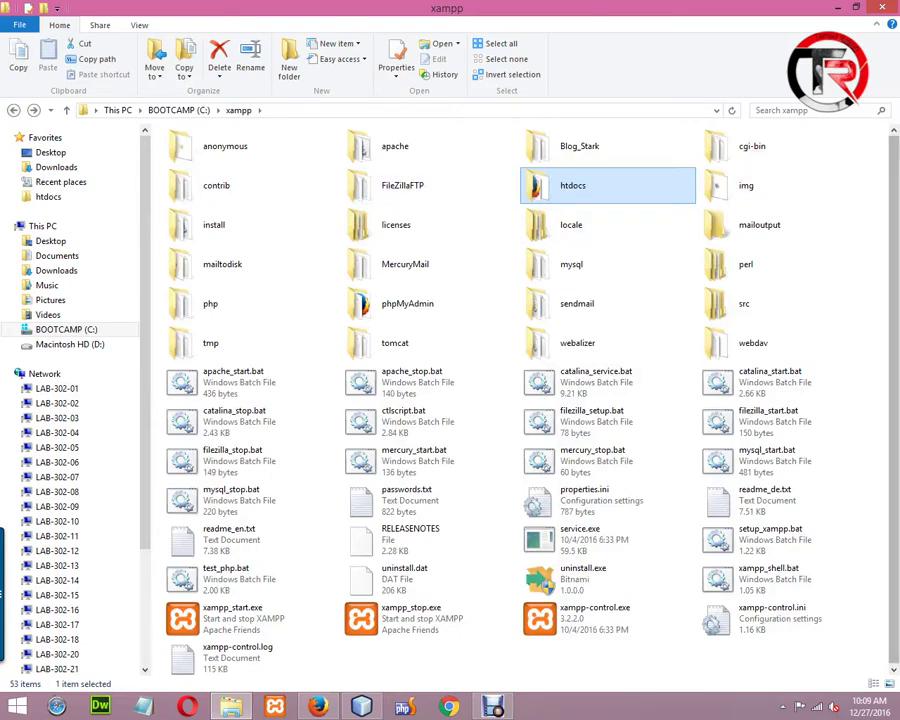
Restore the Control Panel from the system tray, move it to uncover the folders behind it, and close its window
{"action": "left_click", "coordinate": [813, 706]}
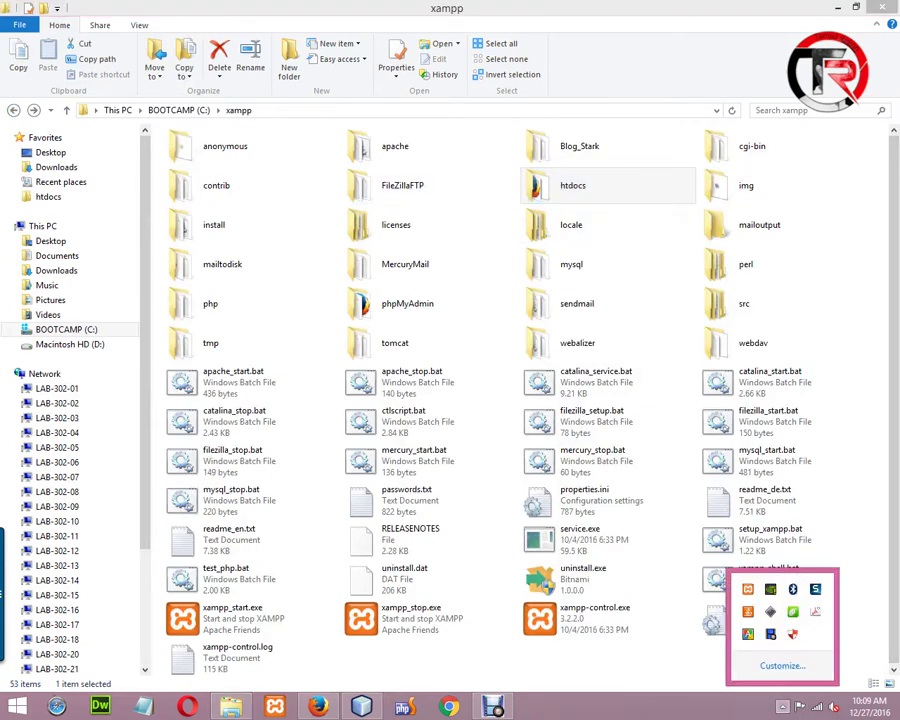
{"action": "left_click", "coordinate": [748, 589]}
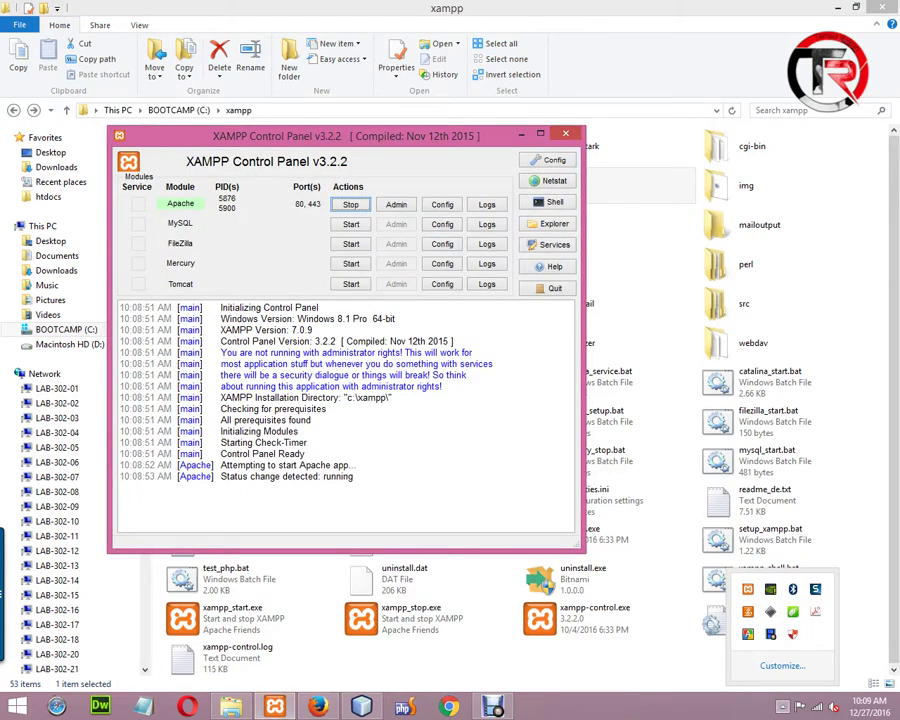
{"action": "left_click_drag", "start_coordinate": [300, 135], "coordinate": [642, 168]}
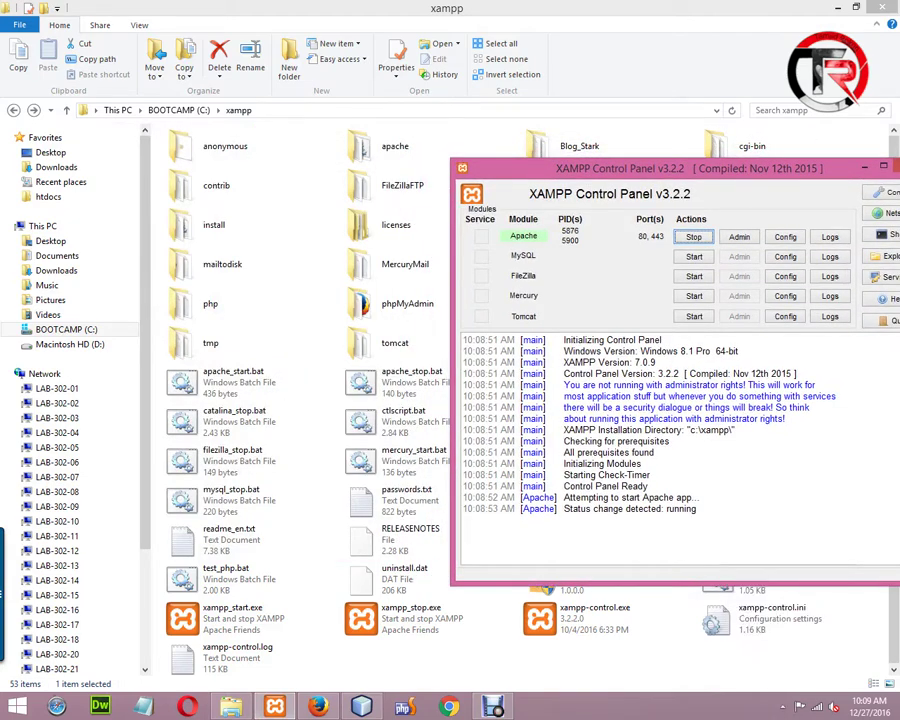
{"action": "left_click_drag", "start_coordinate": [642, 168], "coordinate": [452, 207]}
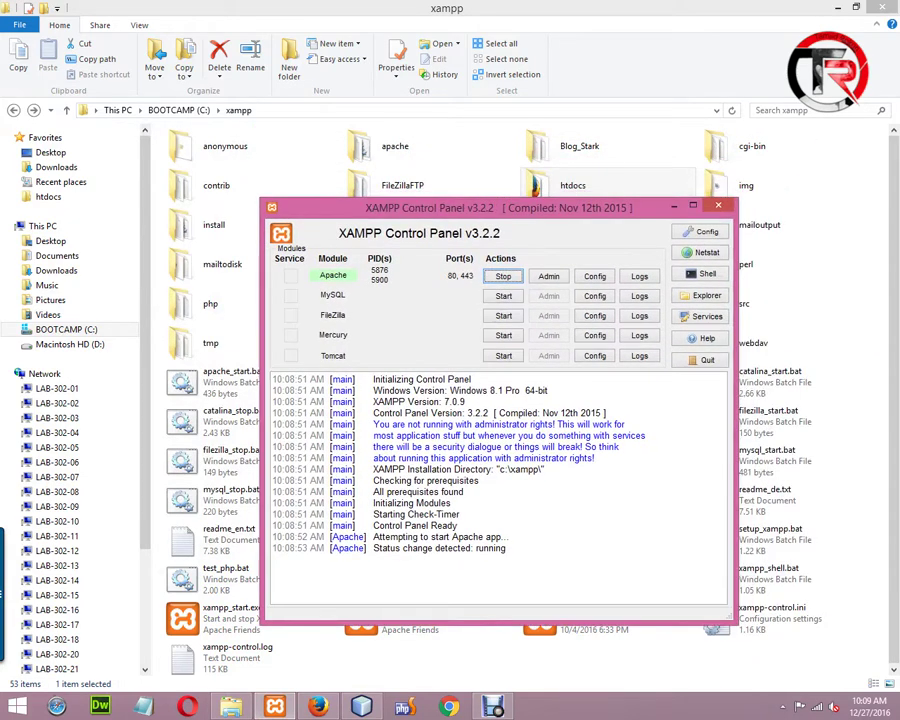
{"action": "left_click", "coordinate": [717, 205]}
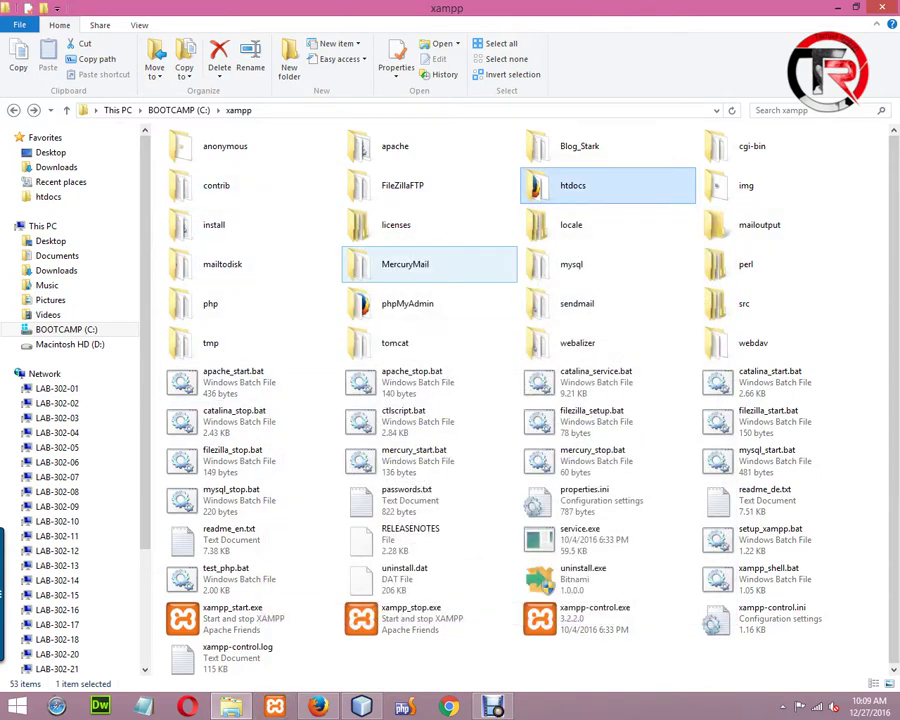
Highlight the FileZillaFTP, mysql, MercuryMail, tomcat and apache folders one after another in the xampp folder
{"action": "left_click", "coordinate": [429, 185]}
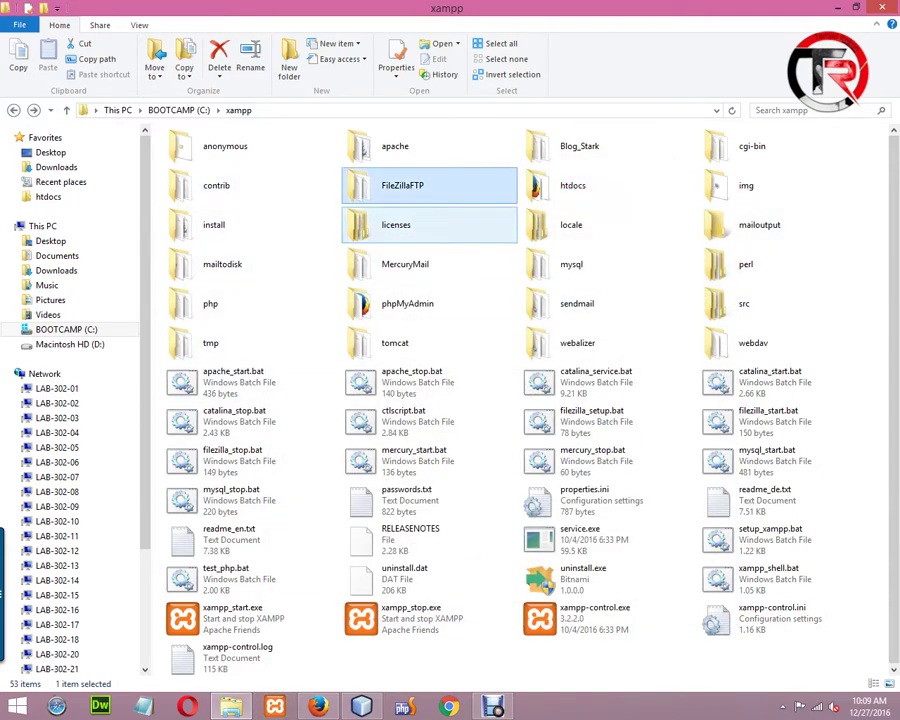
{"action": "left_click", "coordinate": [571, 264]}
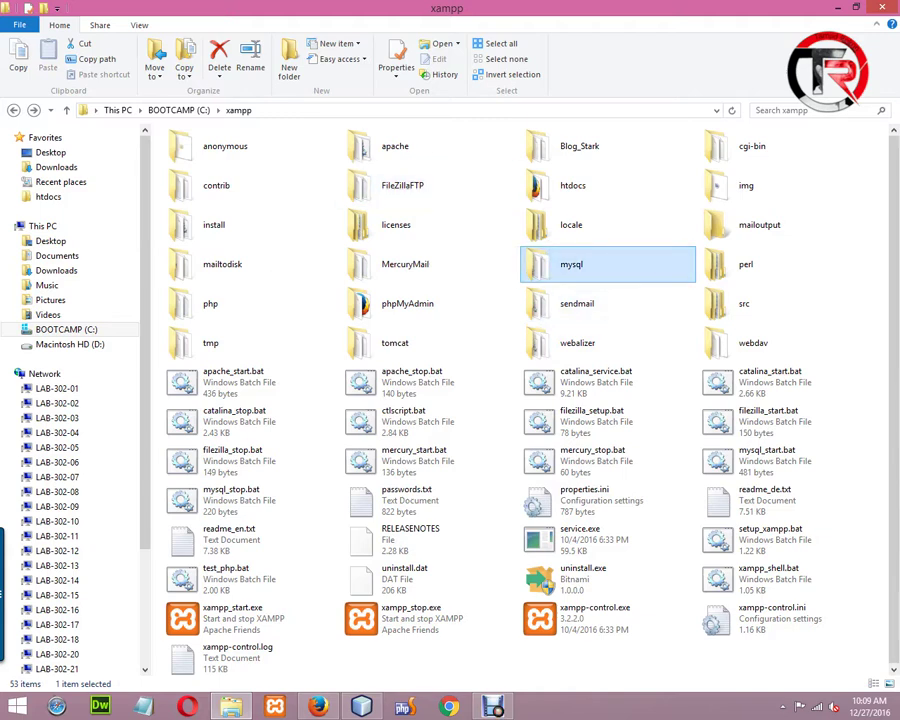
{"action": "left_click", "coordinate": [429, 264]}
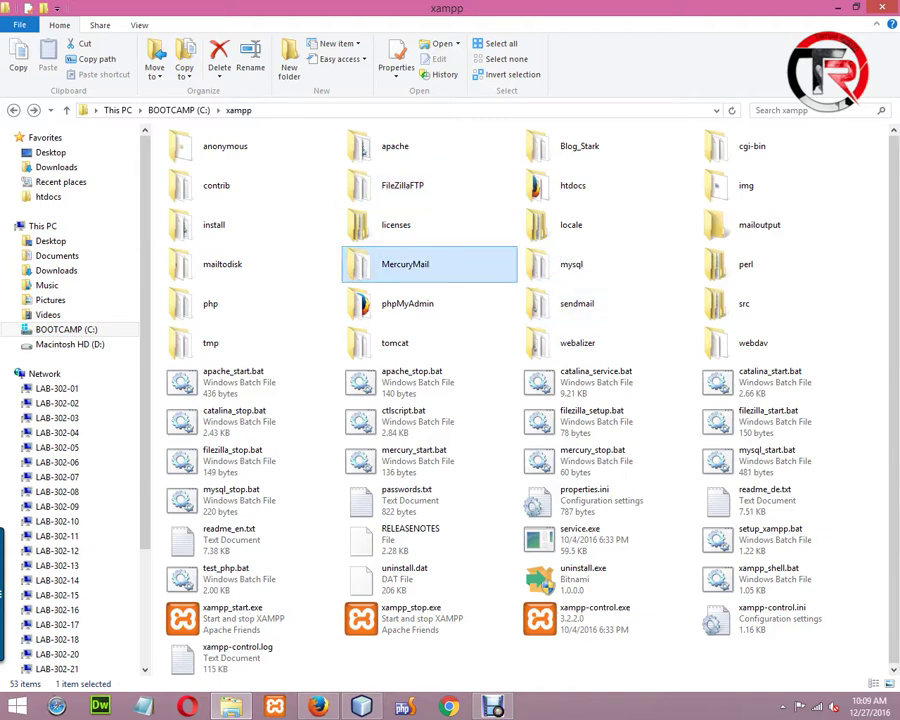
{"action": "left_click", "coordinate": [429, 343]}
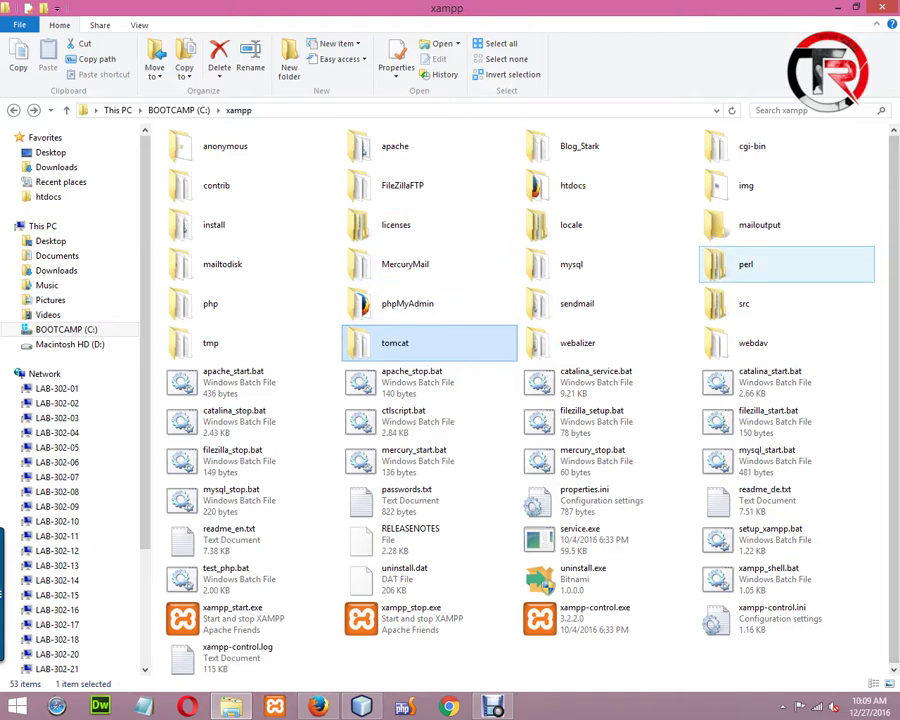
{"action": "left_click", "coordinate": [429, 146]}
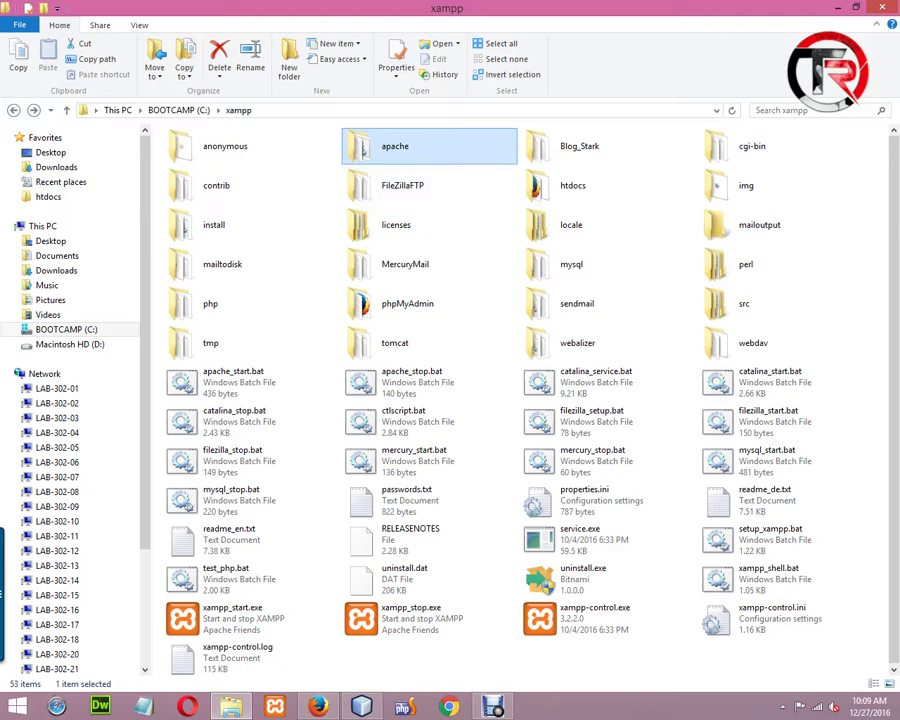
Open the htdocs folder inside xampp, go back up once and reopen it
{"action": "double_click", "coordinate": [540, 188]}
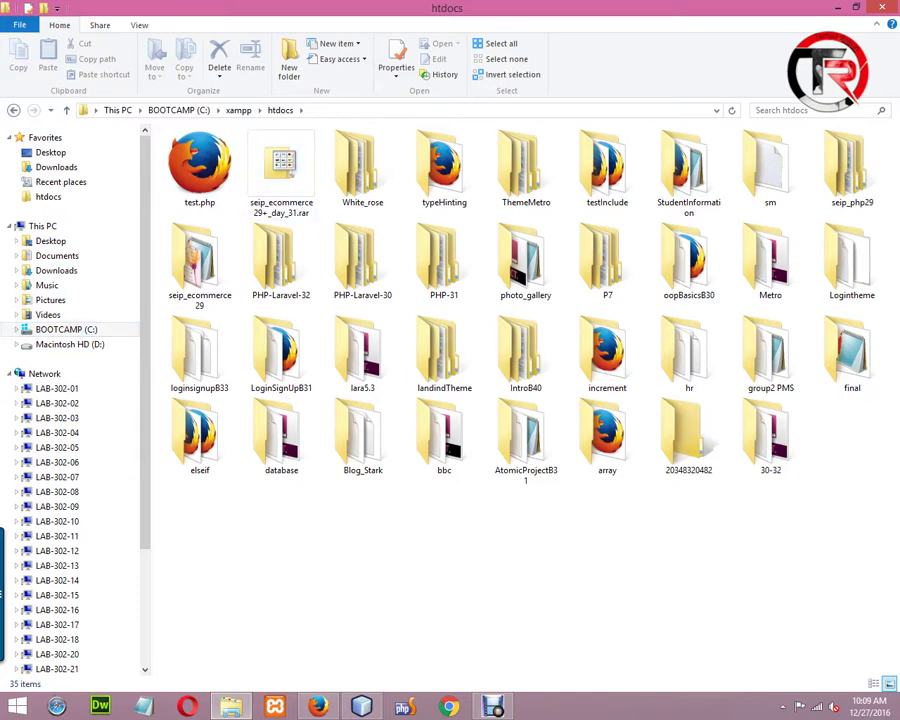
{"action": "key", "text": "BackSpace"}
{"action": "key", "text": "Return"}
Create a new folder named seip_php41 inside htdocs
{"action": "right_click", "coordinate": [527, 644]}
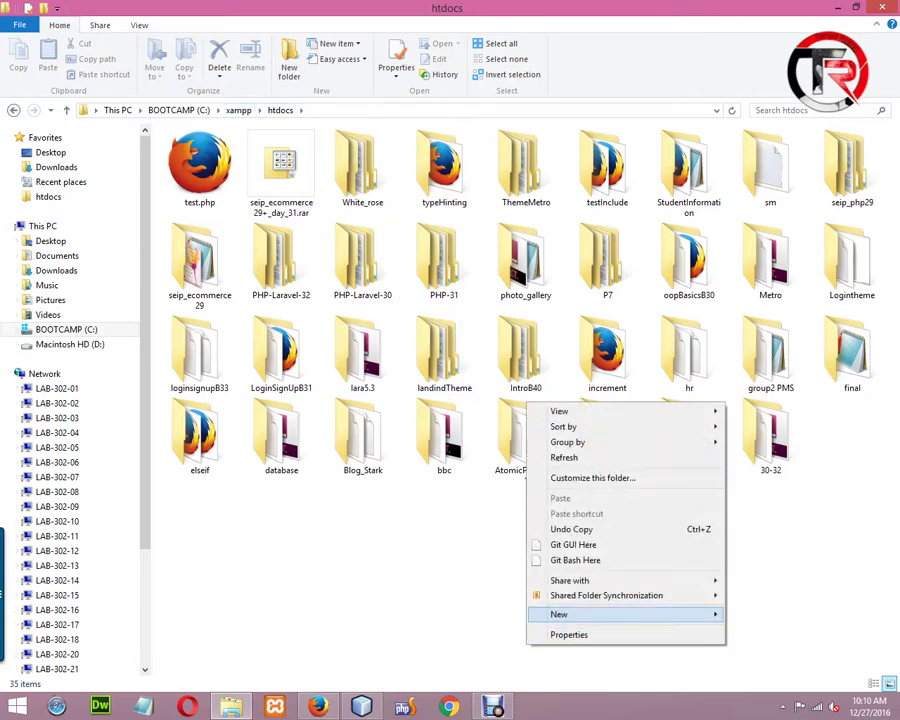
{"action": "mouse_move", "coordinate": [558, 614]}
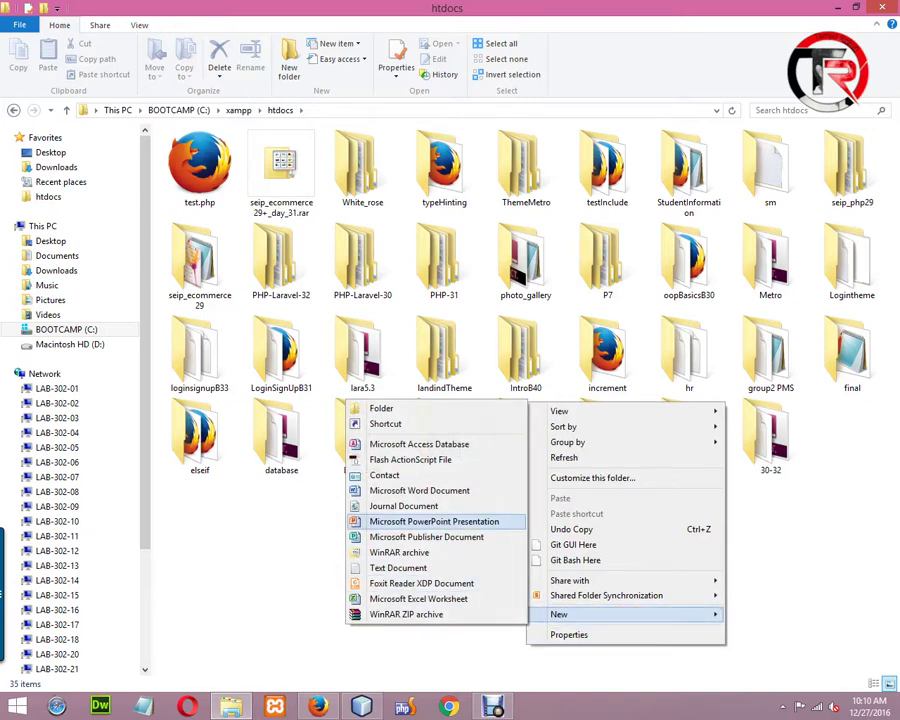
{"action": "left_click", "coordinate": [381, 409]}
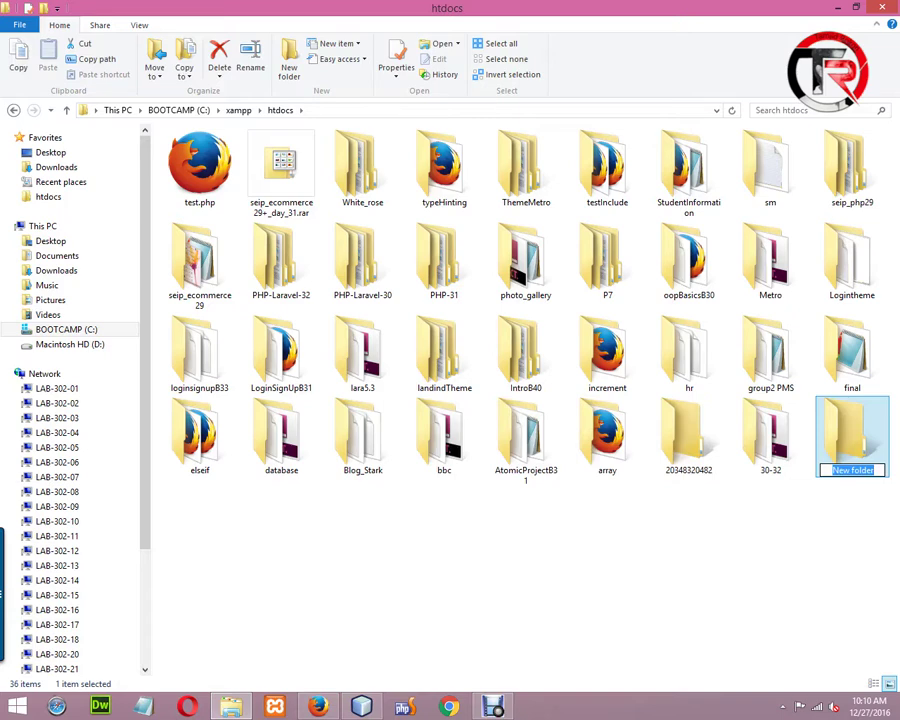
{"action": "type", "text": "seip_"}
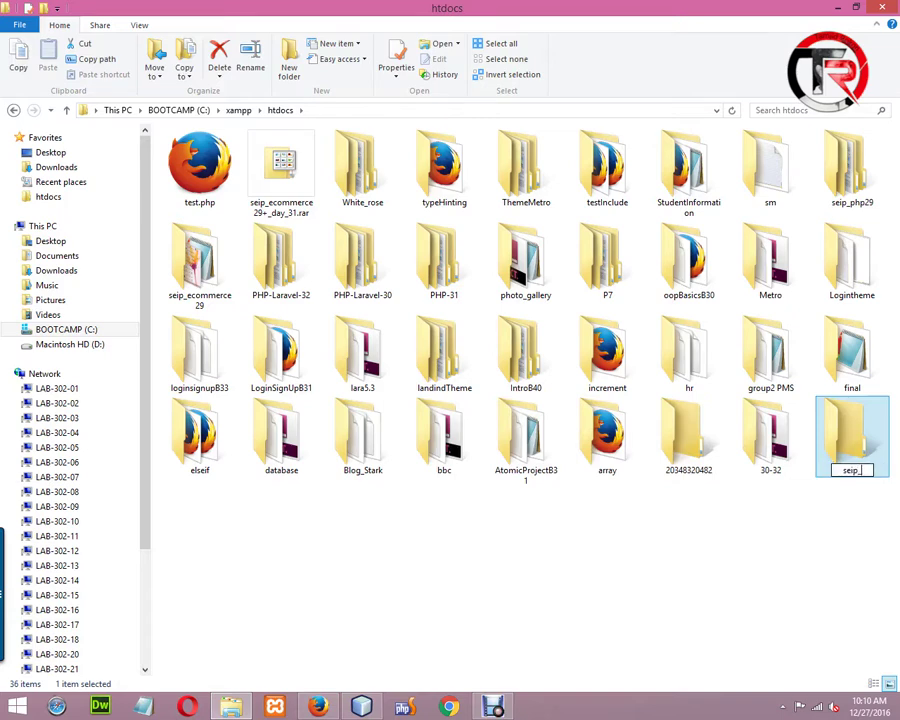
{"action": "type", "text": "php"}
{"action": "type", "text": "421"}
{"action": "key", "text": "BackSpace"}
{"action": "key", "text": "BackSpace"}
{"action": "type", "text": "1"}
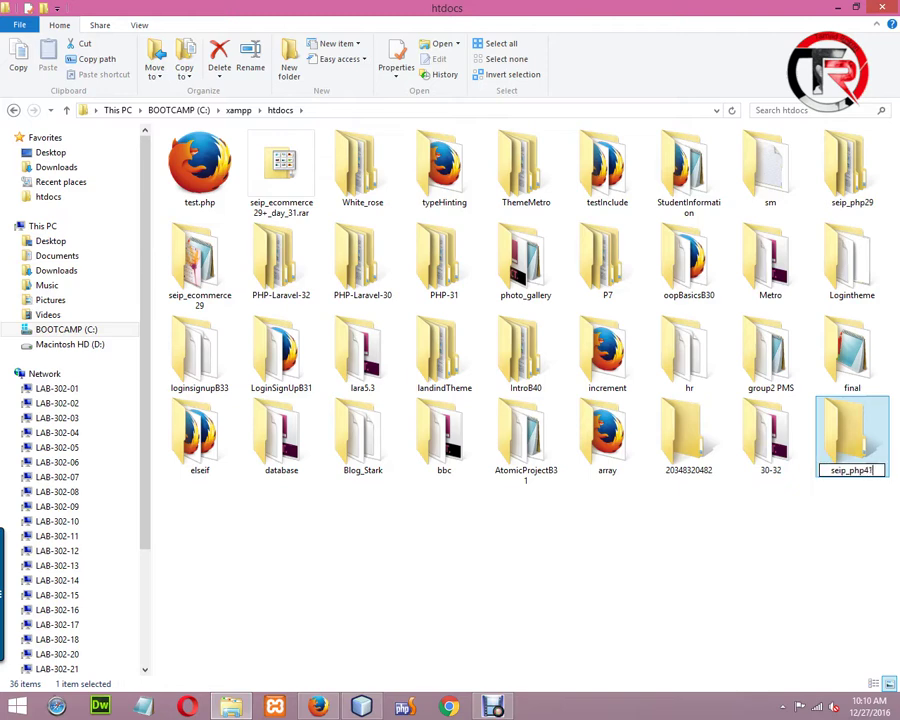
{"action": "key", "text": "Return"}
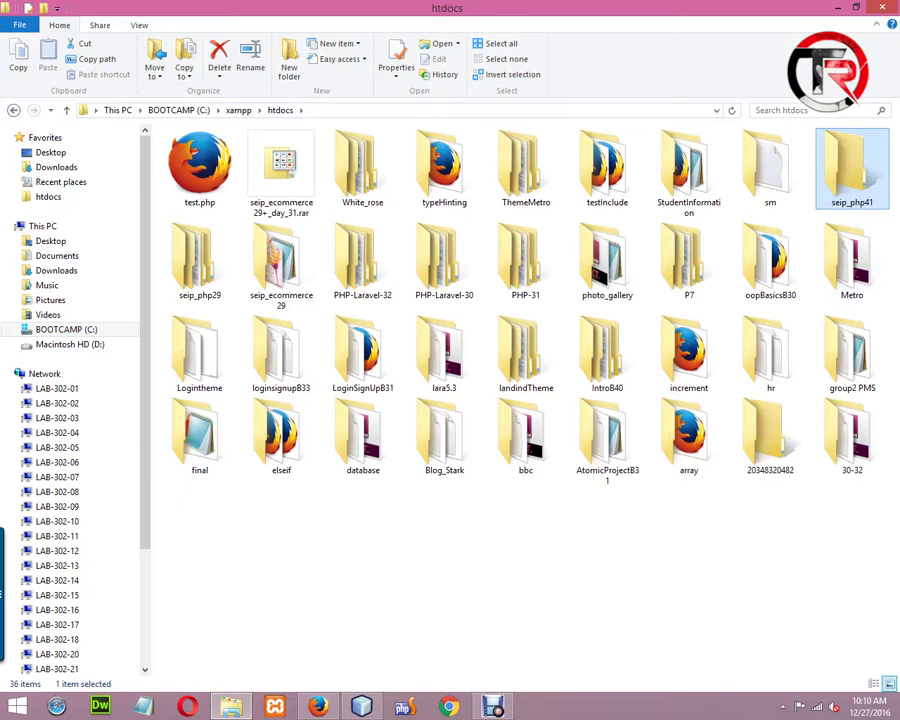
Open the new seip_php41 folder to check its contents, return to htdocs and open it again
{"action": "double_click", "coordinate": [851, 168]}
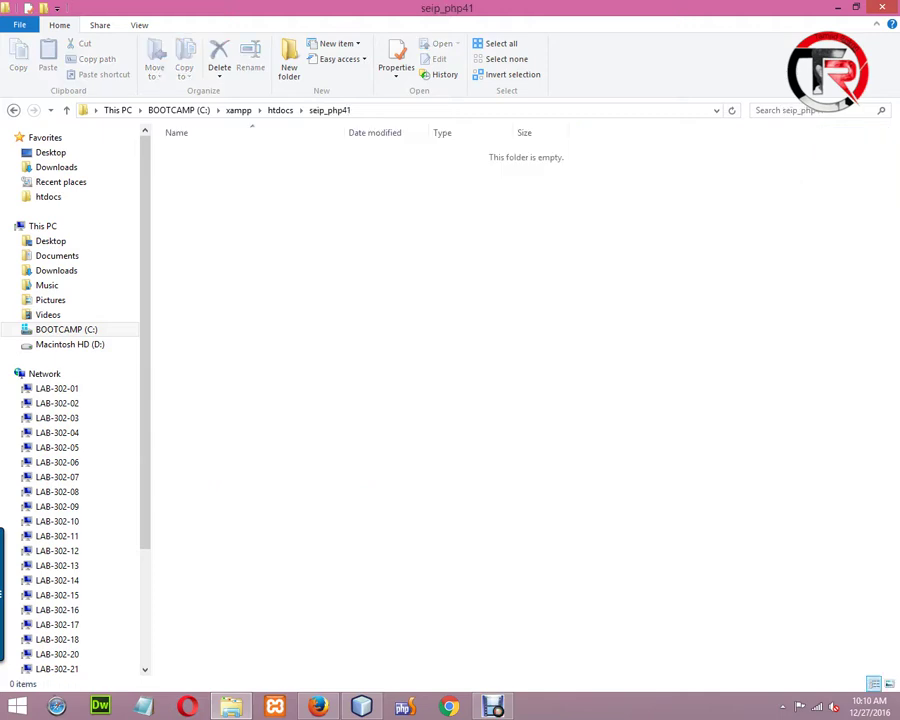
{"action": "key", "text": "BackSpace"}
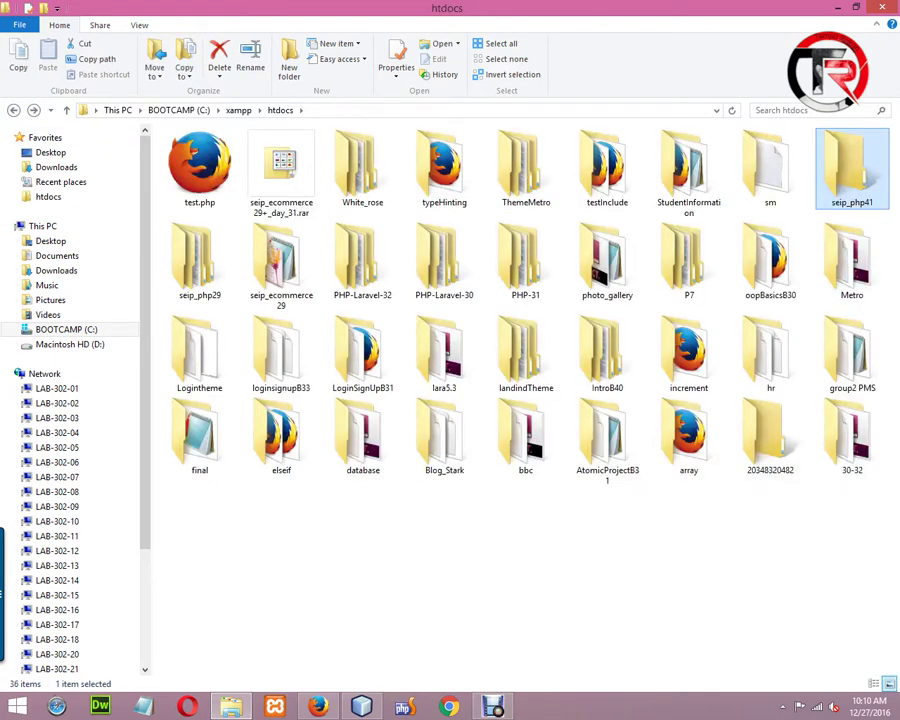
{"action": "key", "text": "Down"}
{"action": "key", "text": "Up"}
{"action": "key", "text": "Return"}
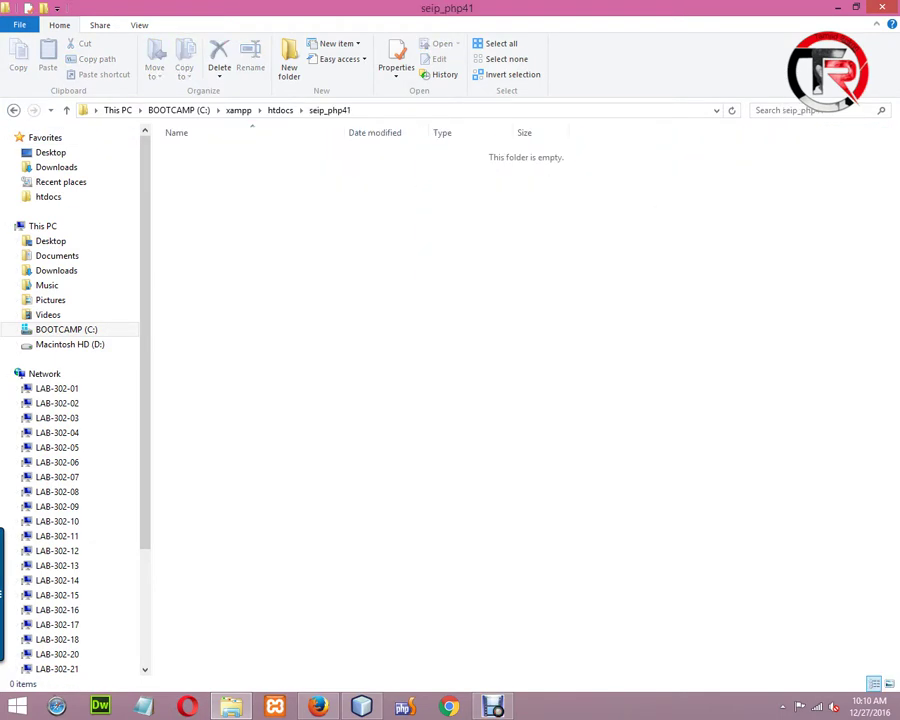
Switch to NetBeans IDE and begin a new project of the PHP Application type, advancing to its name and location settings
{"action": "key", "text": "alt+Tab"}
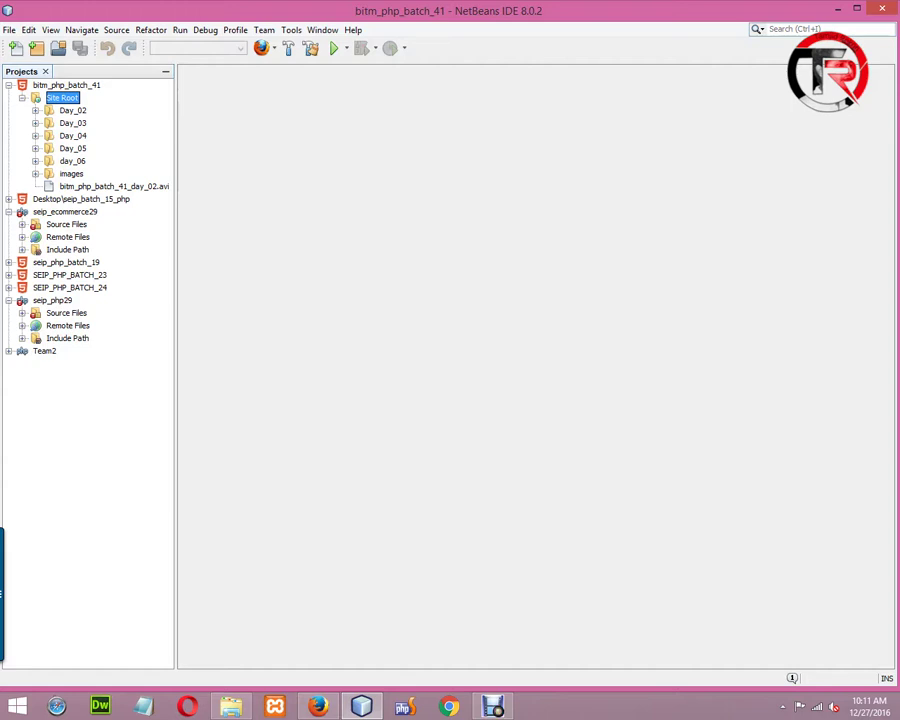
{"action": "left_click", "coordinate": [9, 29]}
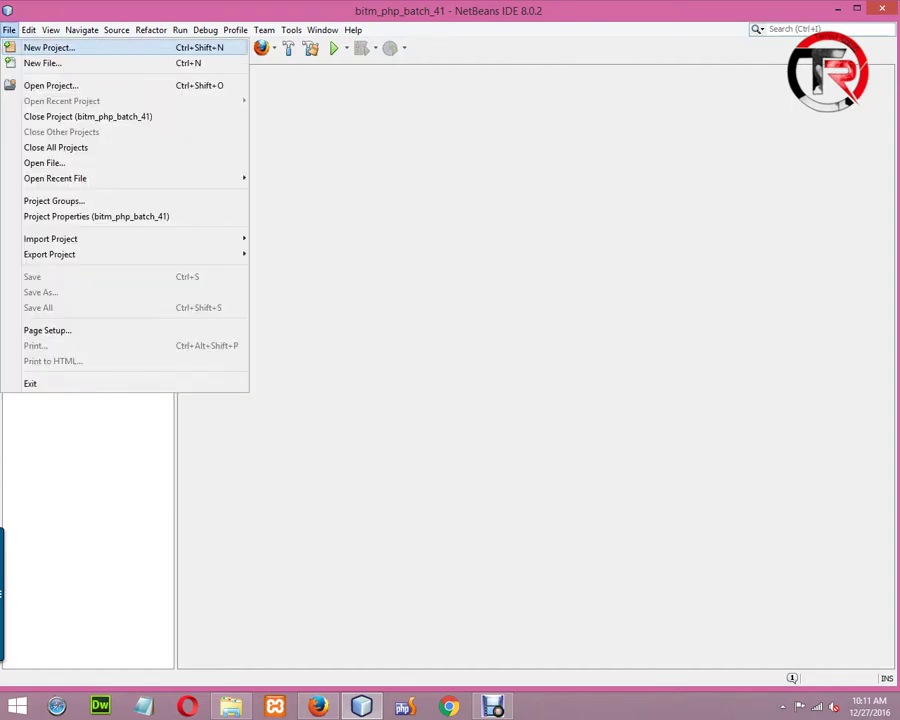
{"action": "left_click", "coordinate": [48, 47]}
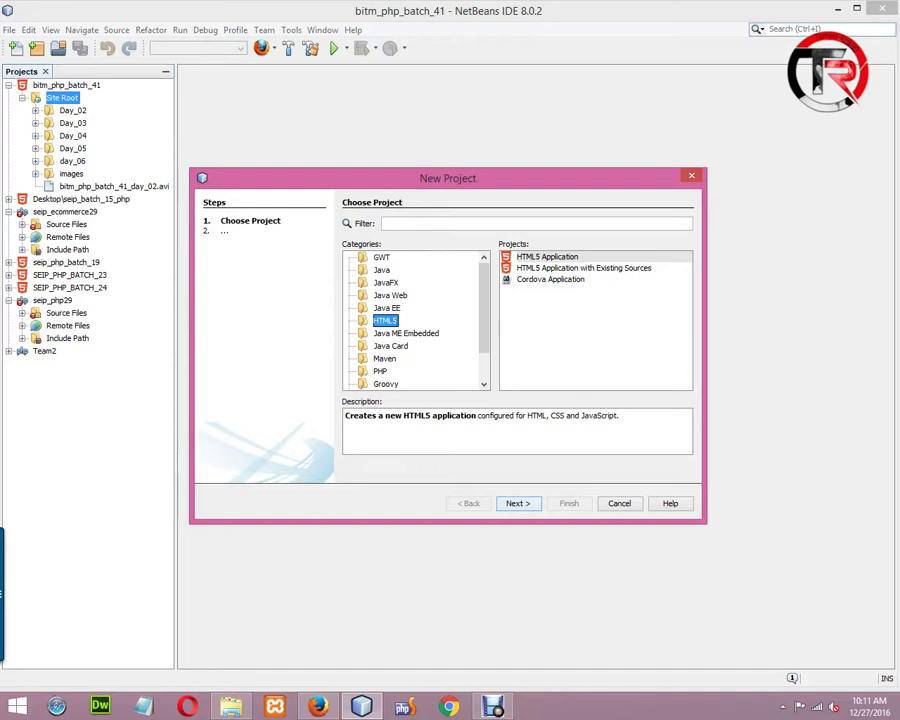
{"action": "left_click_drag", "start_coordinate": [448, 178], "coordinate": [358, 124]}
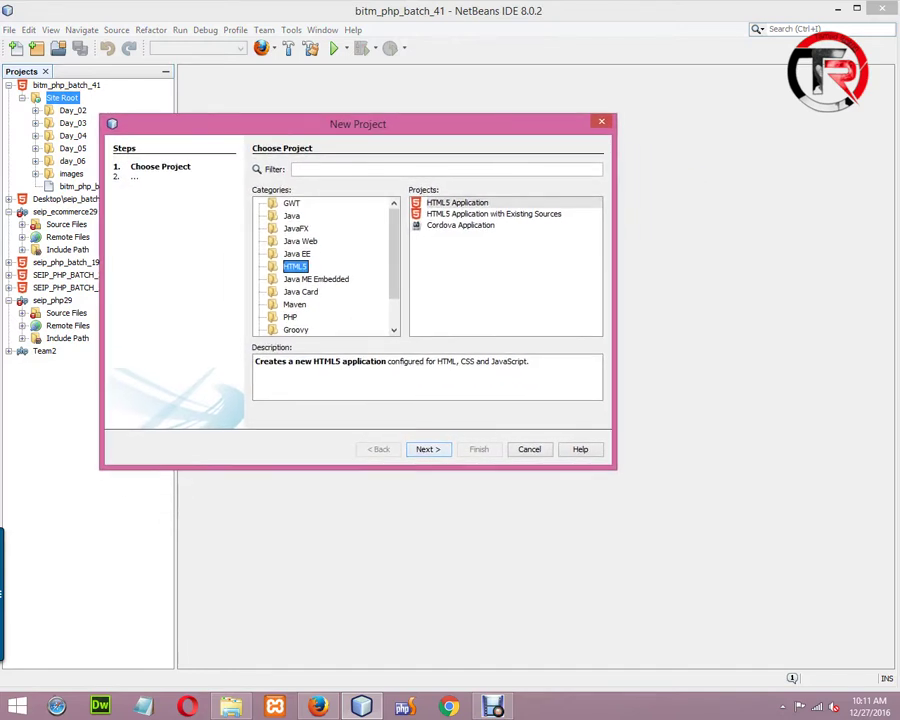
{"action": "left_click", "coordinate": [290, 317]}
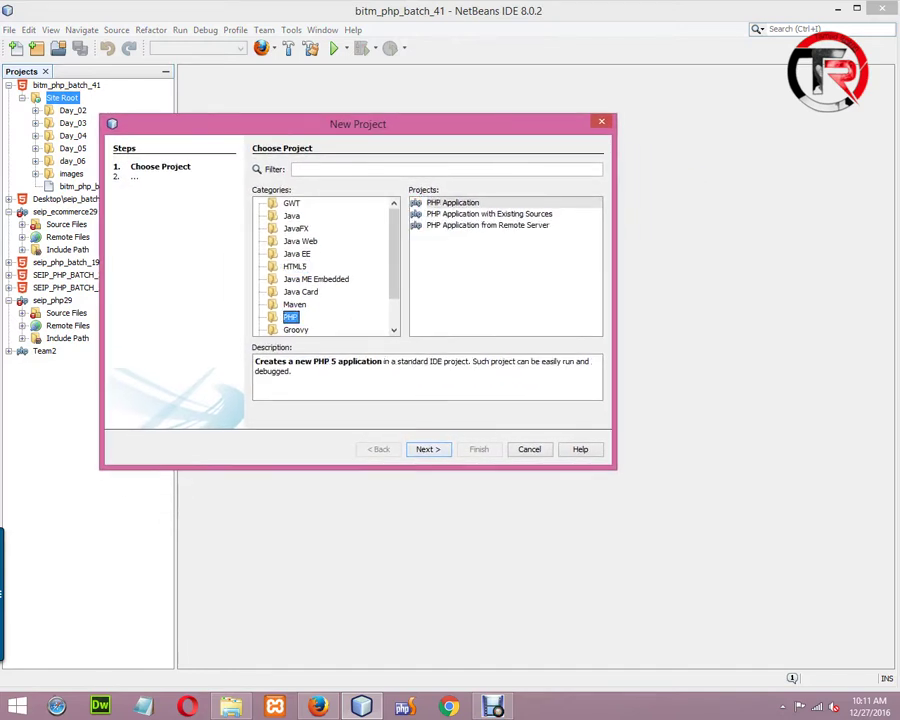
{"action": "left_click", "coordinate": [428, 449]}
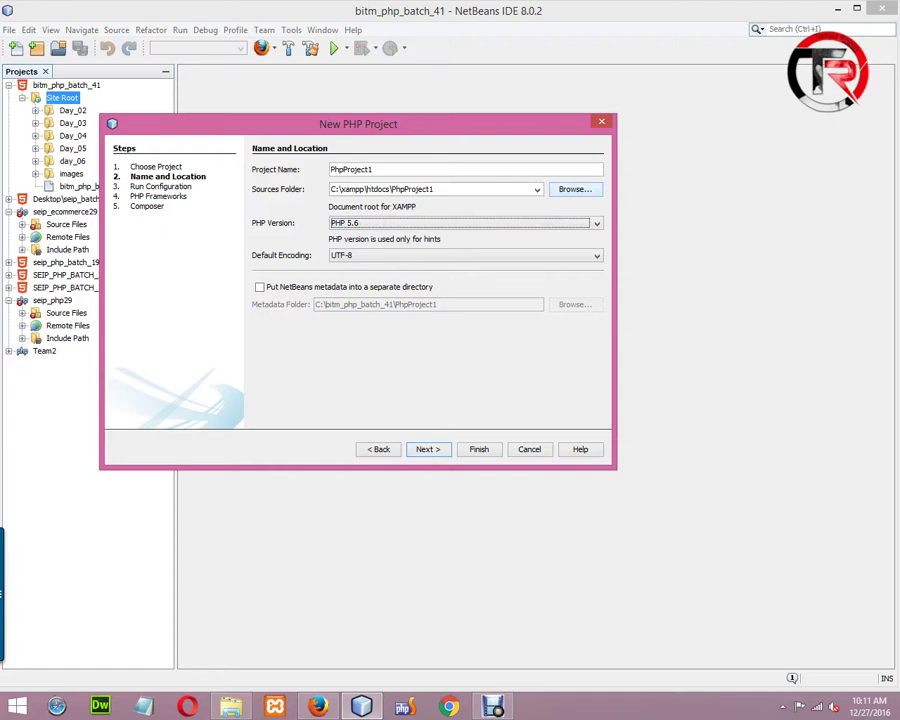
Set the project's sources folder to C:\xampp\htdocs\seip_php41 by browsing to that folder
{"action": "left_click", "coordinate": [575, 189]}
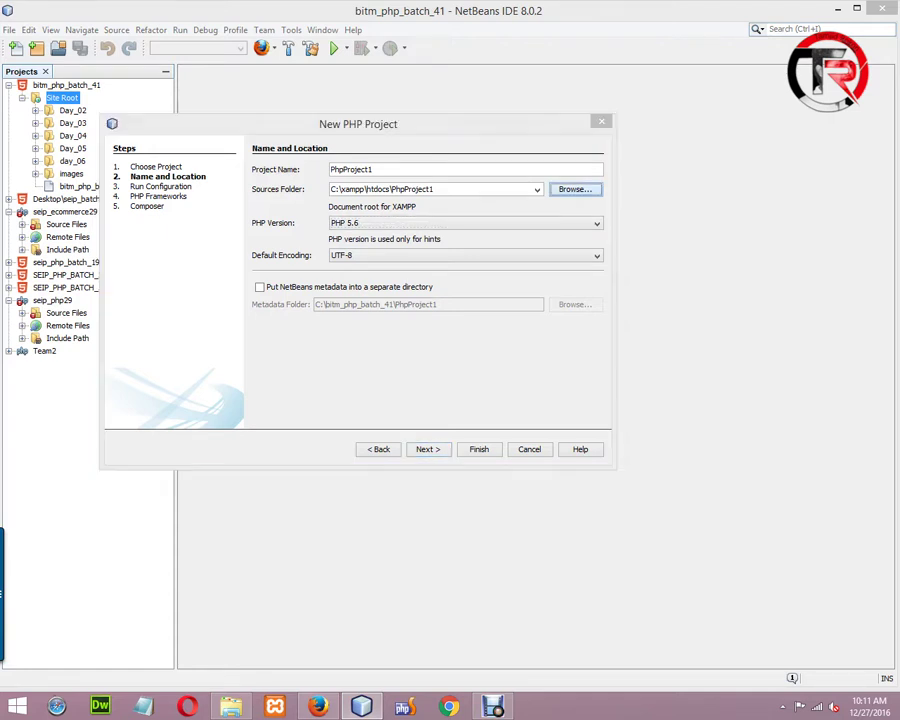
{"action": "left_click_drag", "start_coordinate": [576, 58], "coordinate": [392, 38]}
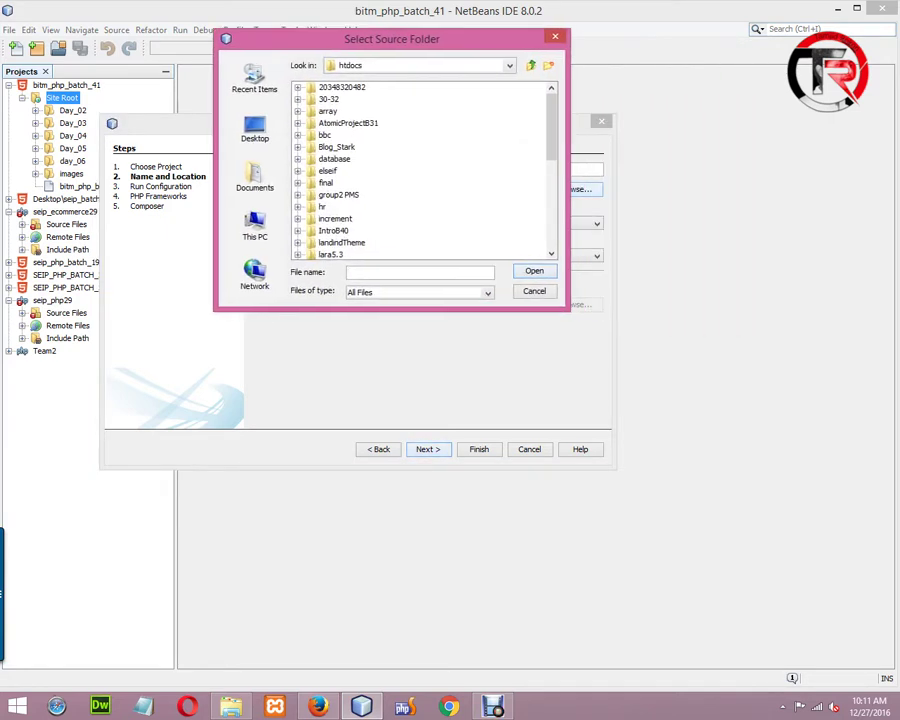
{"action": "left_click", "coordinate": [330, 254]}
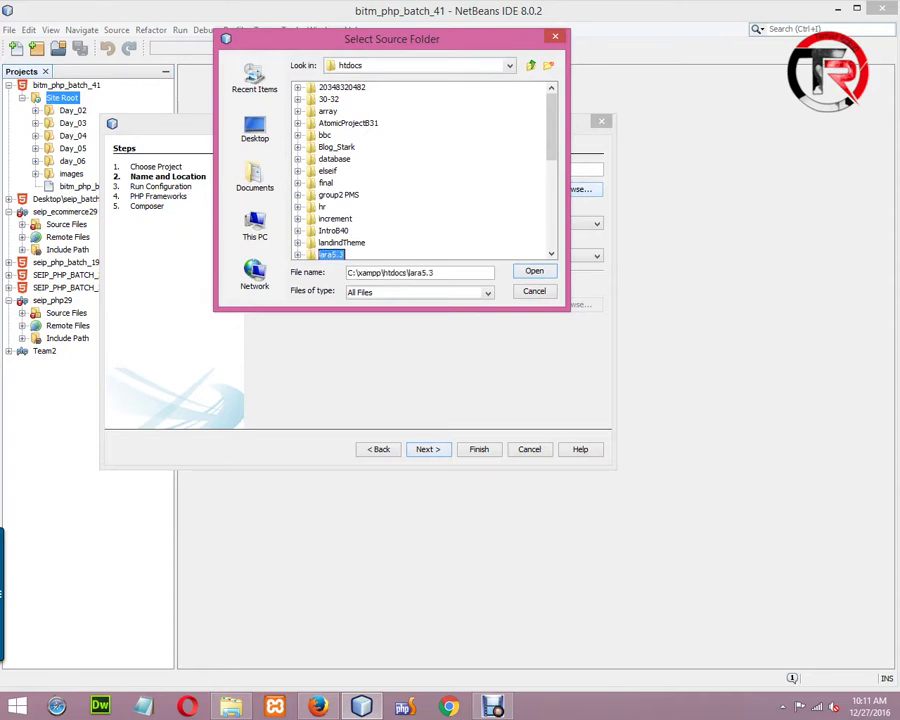
{"action": "scroll", "coordinate": [420, 170], "scroll_direction": "down", "scroll_amount": 8}
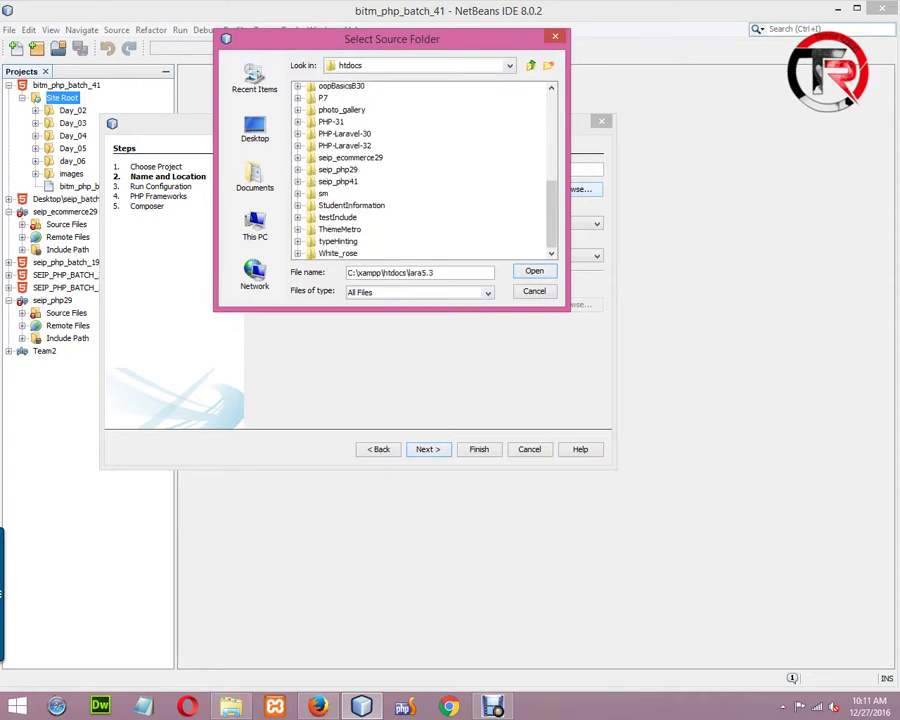
{"action": "left_click", "coordinate": [323, 193]}
{"action": "left_click", "coordinate": [338, 181]}
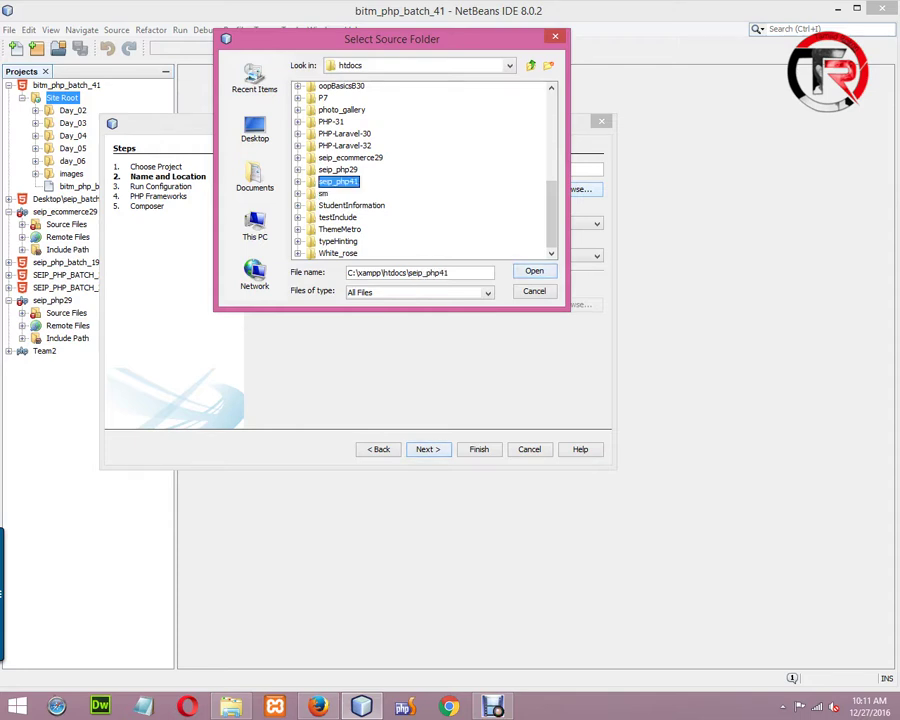
{"action": "key", "text": "Return"}
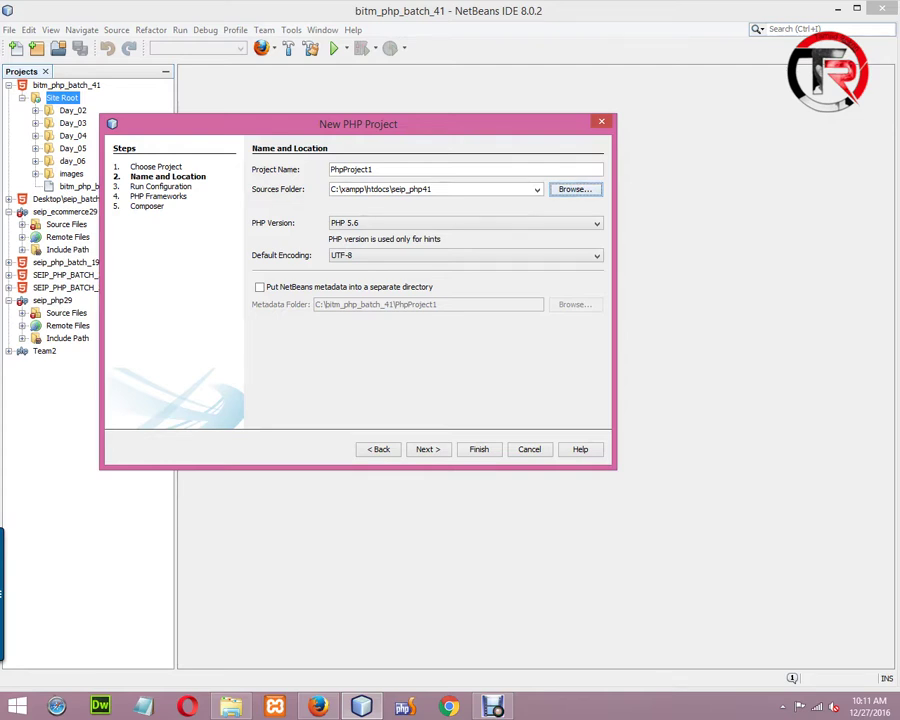
Name the project seip_php41, copying the name from the sources folder path, and finish creating it with PHP 5.6 and UTF-8
{"action": "left_click", "coordinate": [396, 189]}
{"action": "left_click_drag", "start_coordinate": [374, 169], "coordinate": [329, 169]}
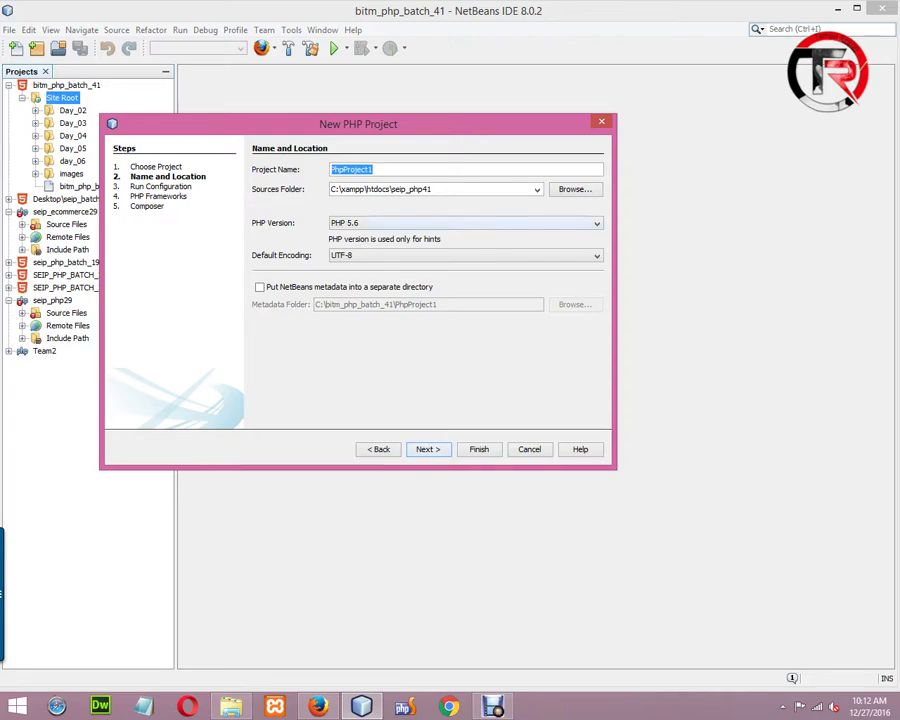
{"action": "left_click_drag", "start_coordinate": [358, 123], "coordinate": [510, 121]}
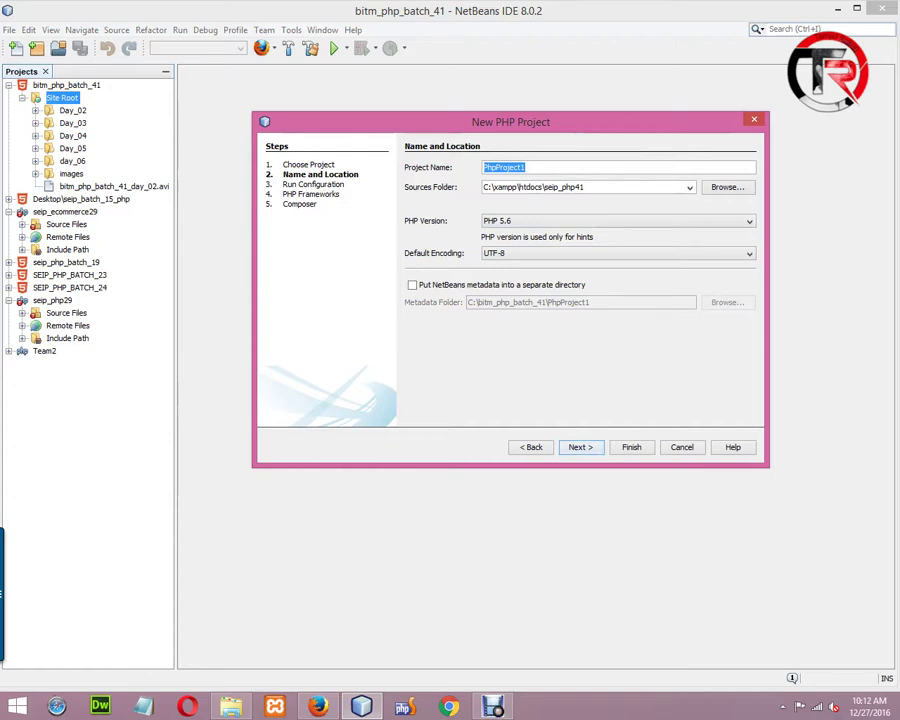
{"action": "left_click_drag", "start_coordinate": [510, 121], "coordinate": [524, 96]}
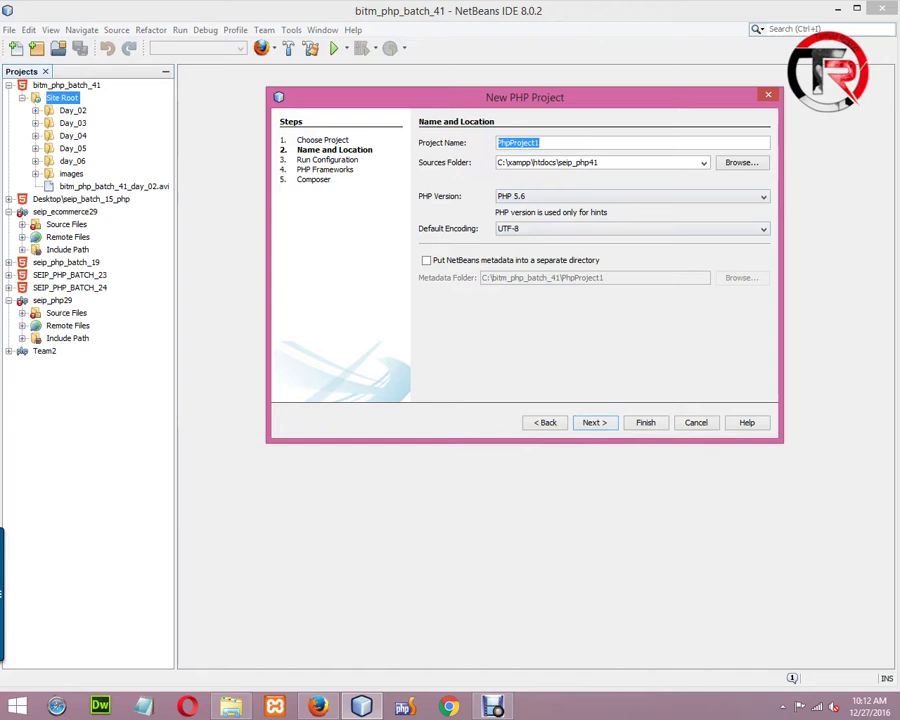
{"action": "left_click_drag", "start_coordinate": [559, 162], "coordinate": [599, 162]}
{"action": "key", "text": "ctrl+c"}
{"action": "left_click_drag", "start_coordinate": [541, 142], "coordinate": [497, 142]}
{"action": "key", "text": "ctrl+v"}
{"action": "left_click_drag", "start_coordinate": [524, 97], "coordinate": [469, 81]}
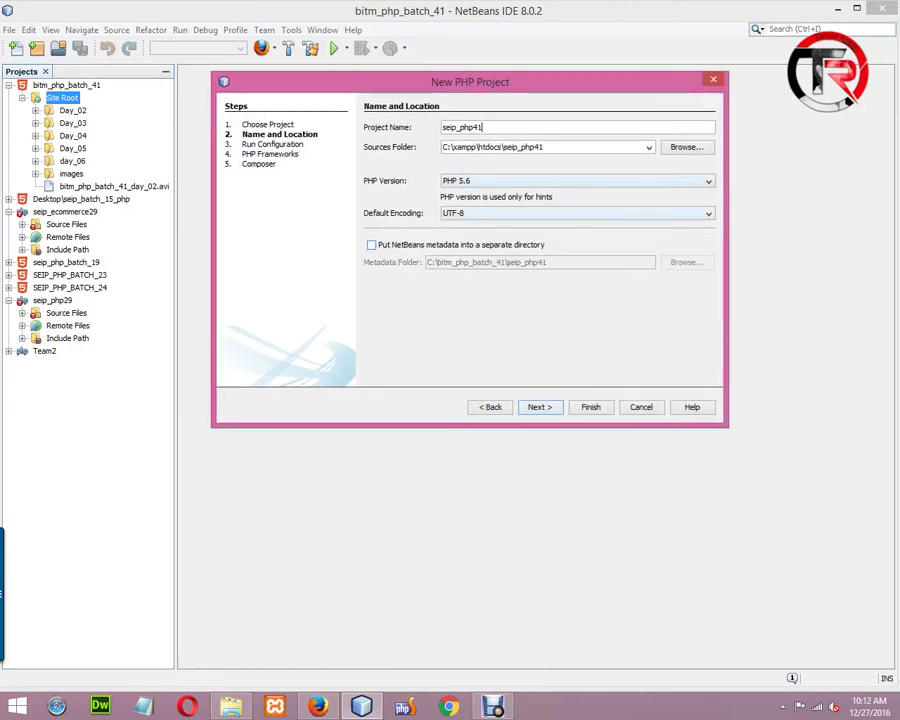
{"action": "left_click", "coordinate": [590, 407]}
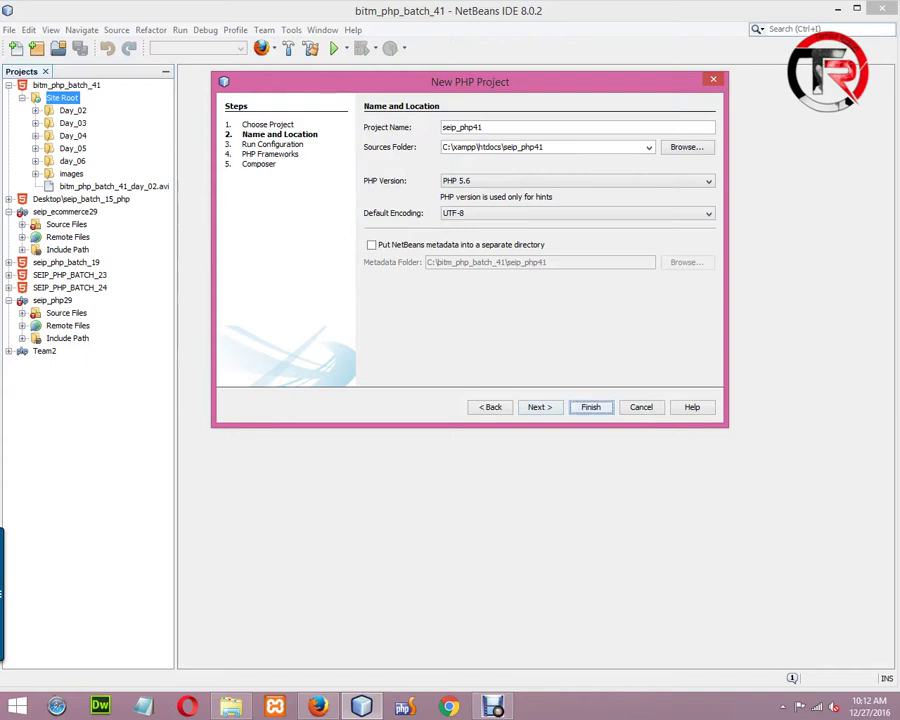
{"action": "key", "text": "Return"}
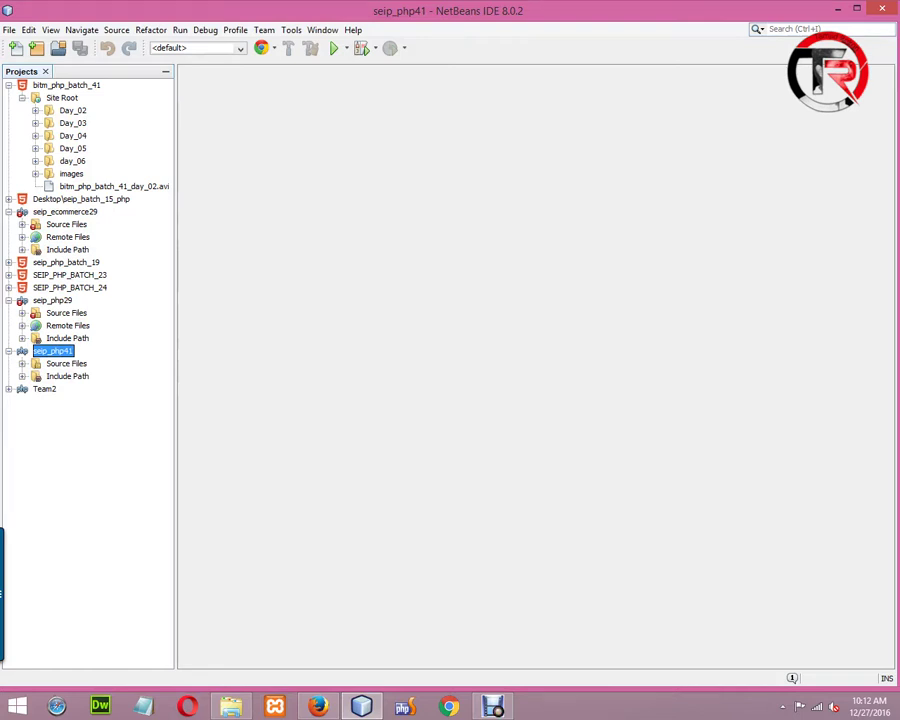
Collapse the bitm_php_batch_41 project tree and select Source Files under the seip_php41 project
{"action": "left_click", "coordinate": [22, 98]}
{"action": "left_click", "coordinate": [8, 85]}
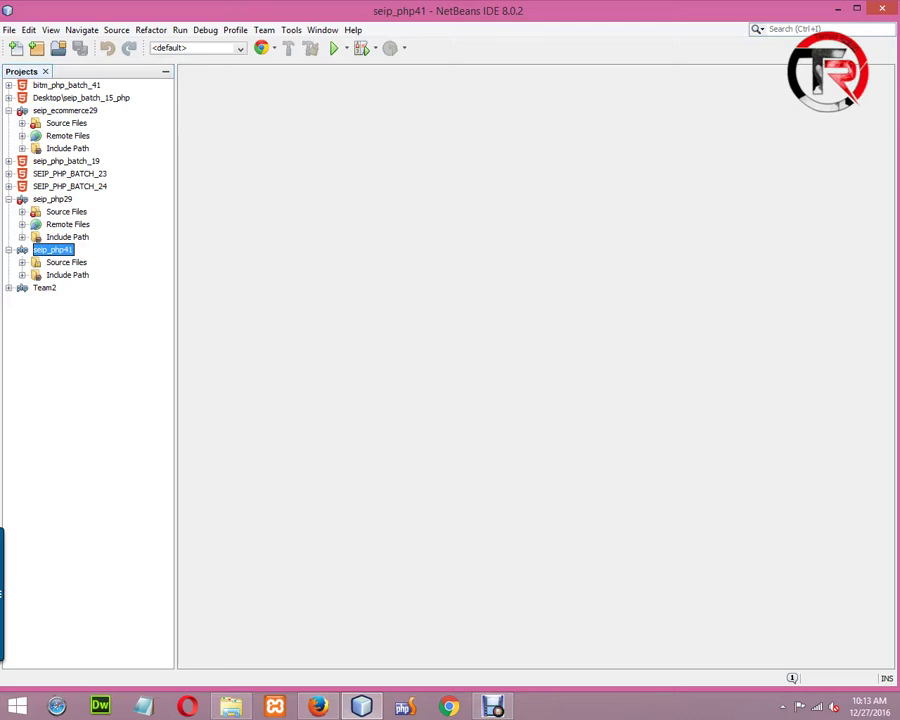
{"action": "left_click", "coordinate": [66, 262]}
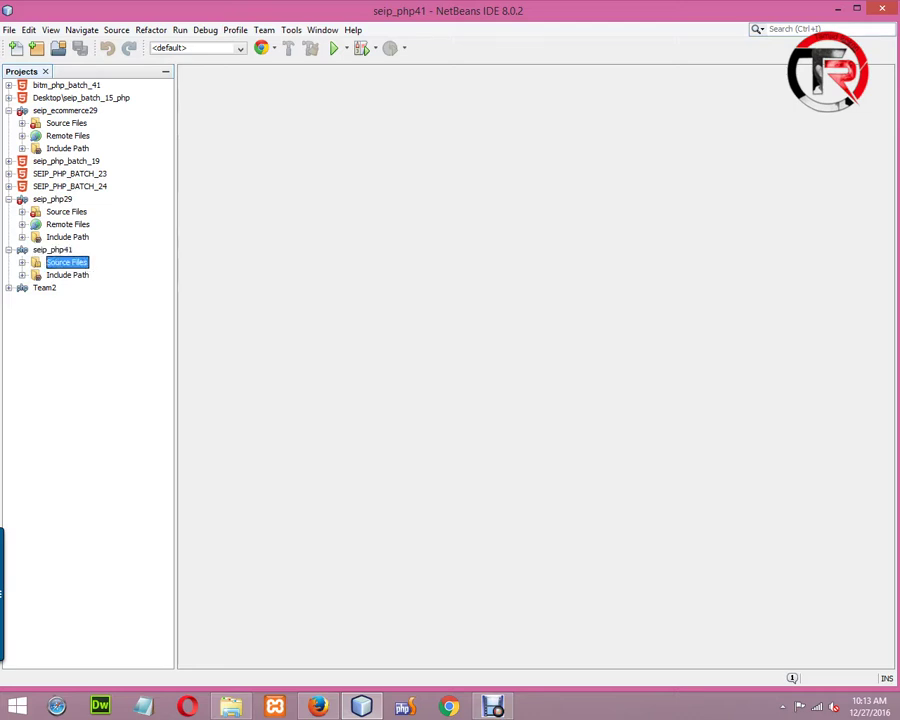
{"action": "left_click", "coordinate": [67, 275]}
{"action": "left_click", "coordinate": [66, 262]}
{"action": "left_click", "coordinate": [67, 275]}
{"action": "left_click", "coordinate": [66, 262]}
{"action": "left_click", "coordinate": [67, 275]}
{"action": "left_click", "coordinate": [66, 262]}
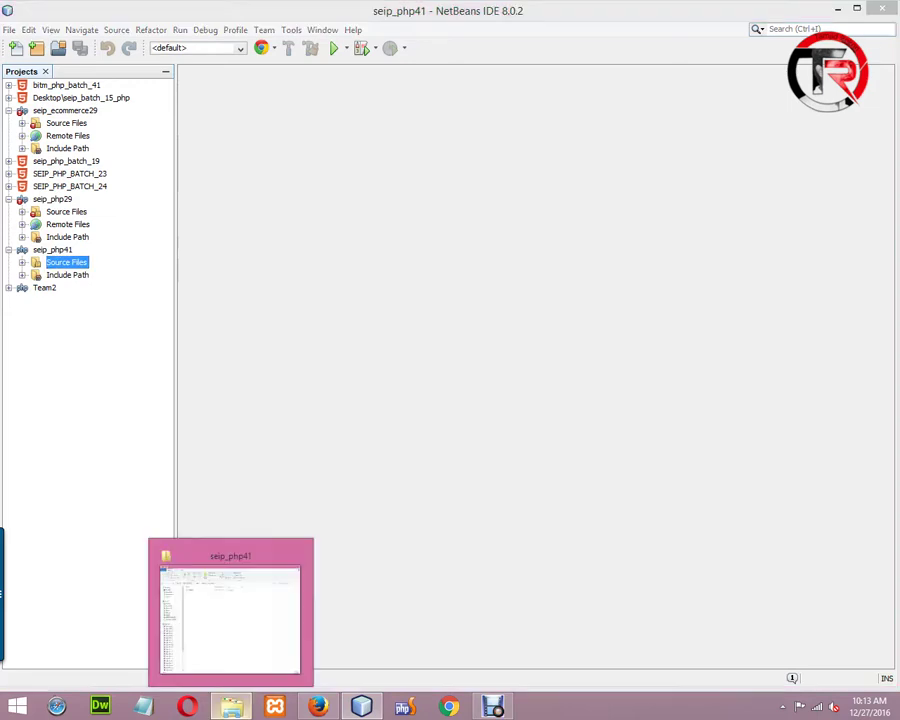
Switch to File Explorer and open seip_php41 from htdocs to examine its contents, including the nbproject folder, and return to NetBeans
{"action": "left_click", "coordinate": [231, 706]}
{"action": "left_click", "coordinate": [280, 110]}
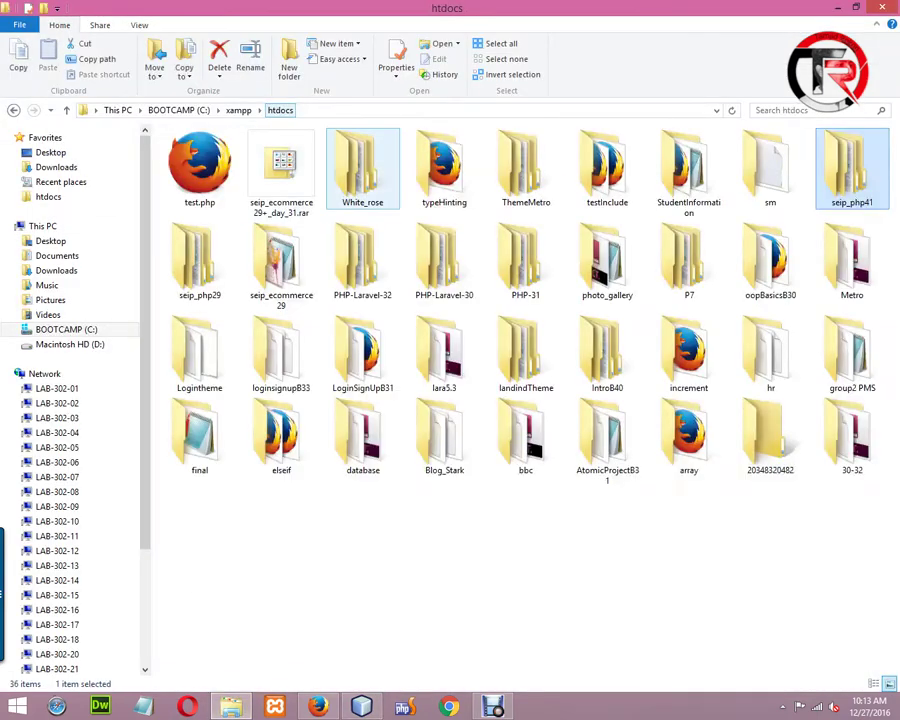
{"action": "double_click", "coordinate": [850, 172]}
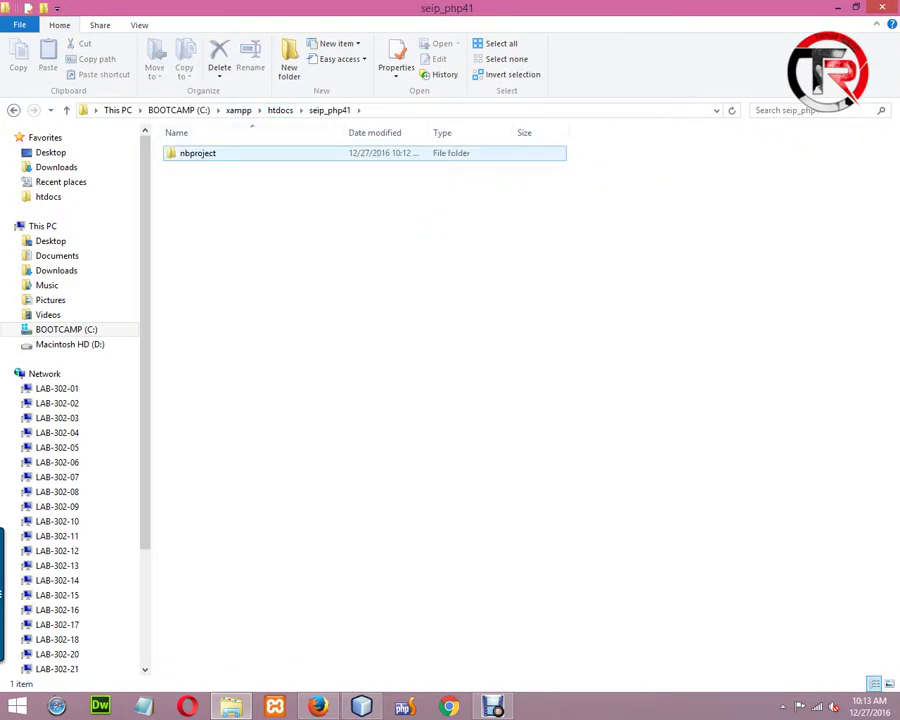
{"action": "left_click", "coordinate": [197, 153]}
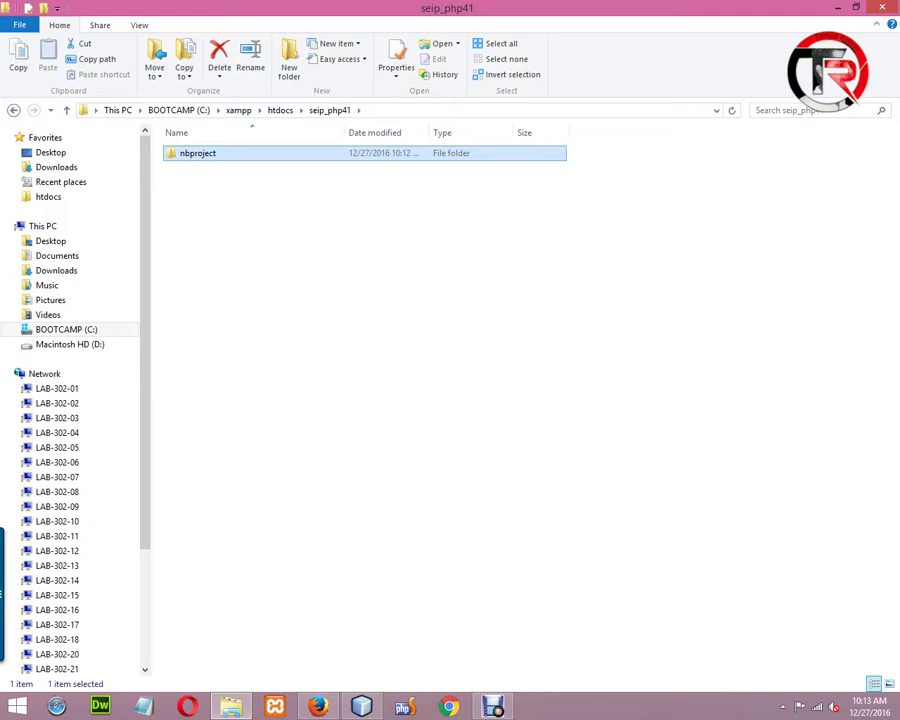
{"action": "key", "text": "Escape"}
{"action": "key", "text": "alt+Tab"}
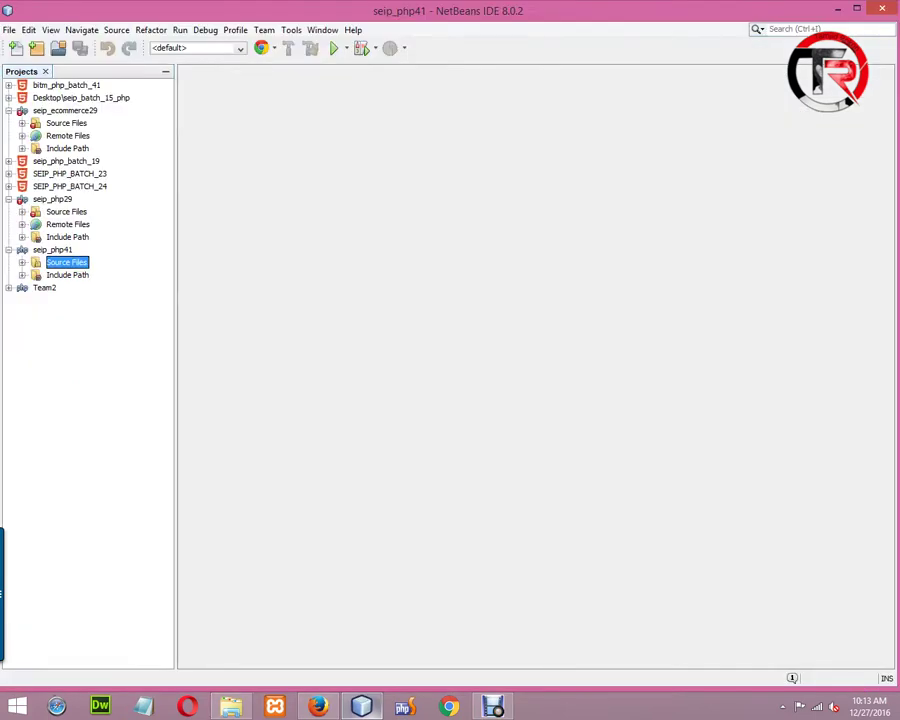
Compare the seip_php41 project's Source Files with the seip_php41 folder reopened from htdocs in File Explorer
{"action": "left_click", "coordinate": [52, 249]}
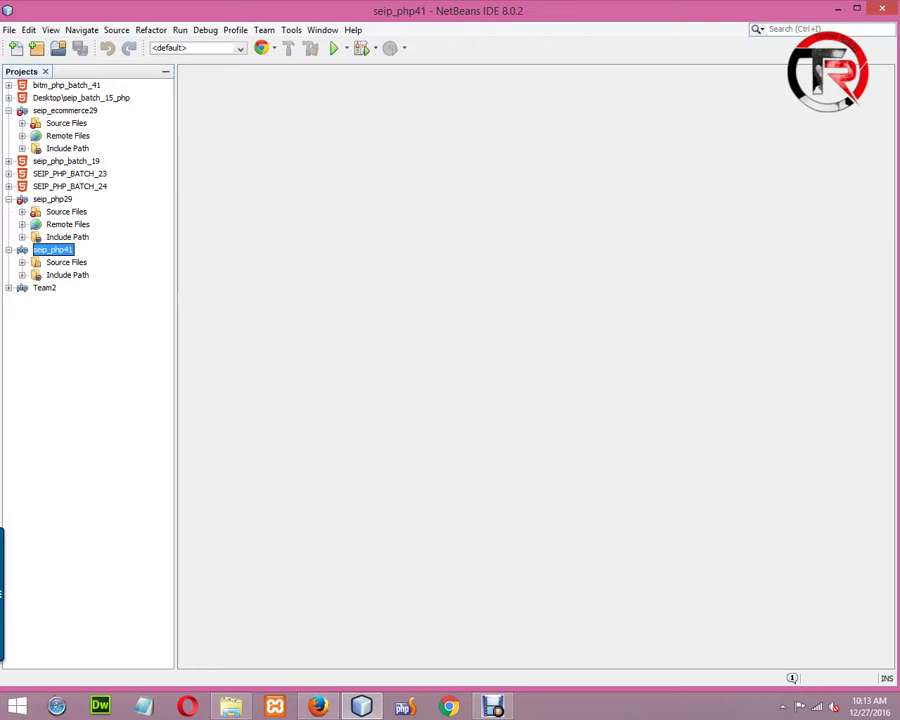
{"action": "left_click", "coordinate": [66, 262]}
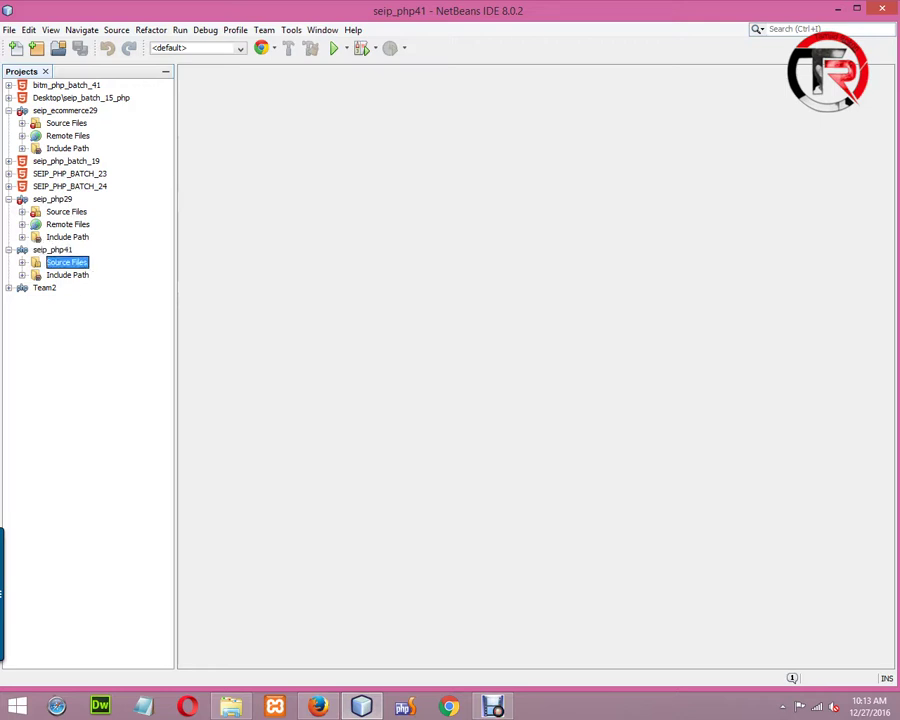
{"action": "key", "text": "alt+Tab"}
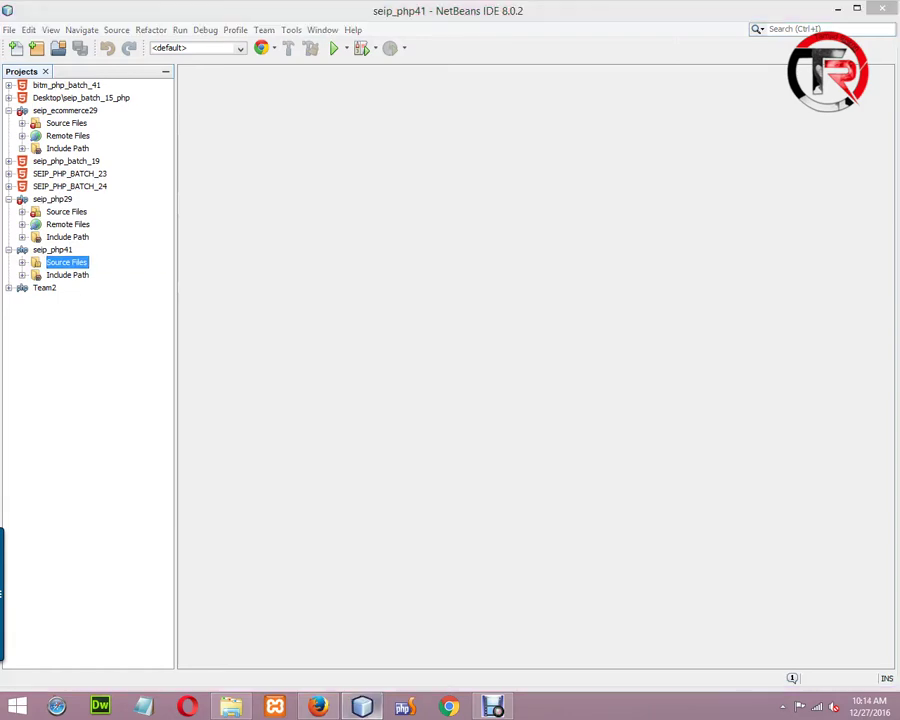
{"action": "key", "text": "alt+Up"}
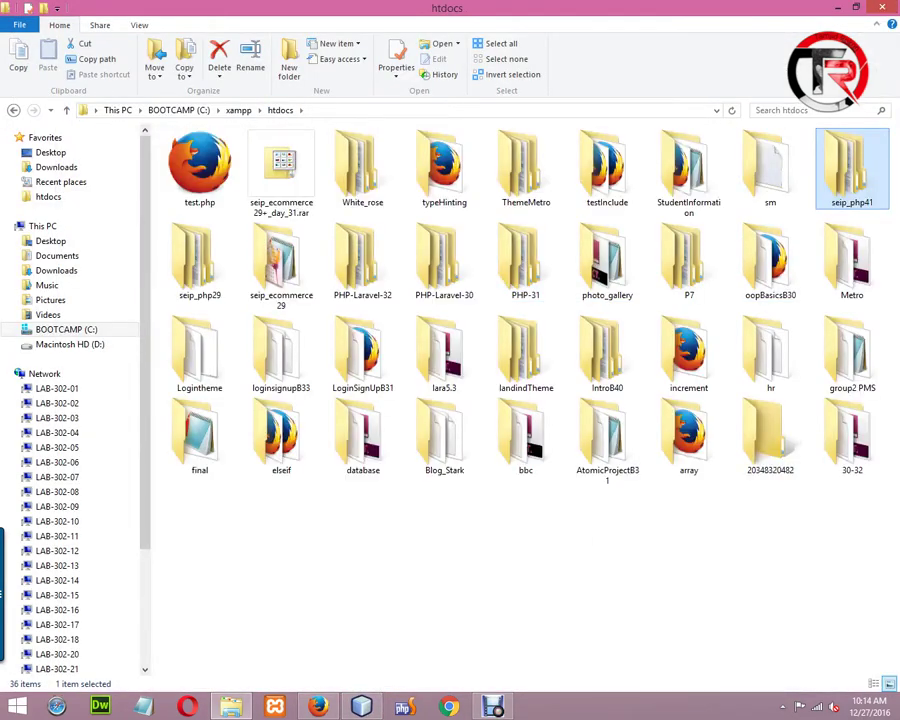
{"action": "key", "text": "Return"}
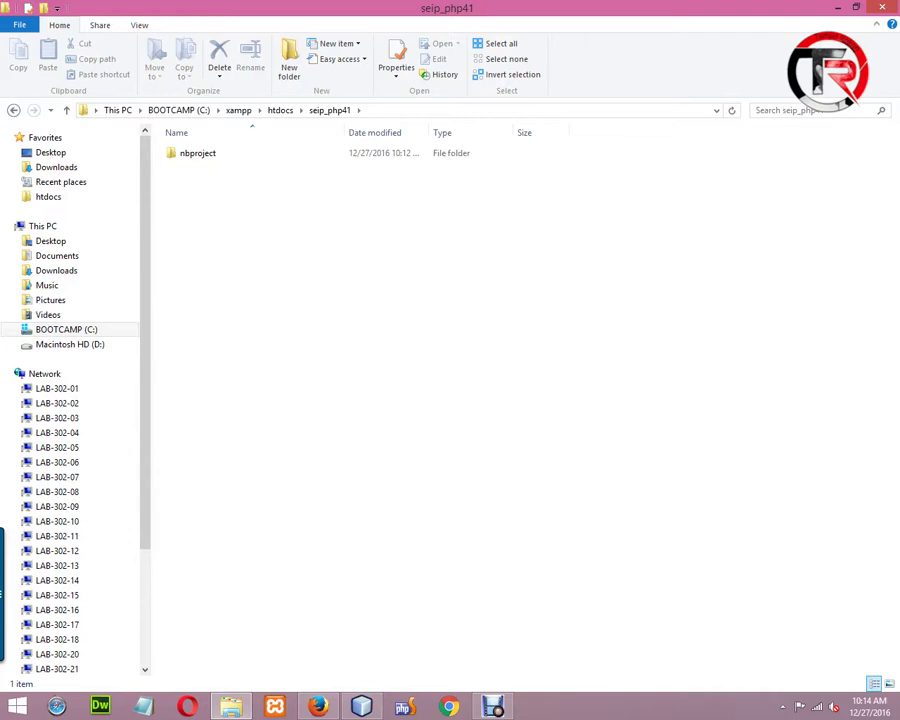
Switch to NetBeans and create a new folder with the default name "folder" under the Source Files of seip_php41
{"action": "key", "text": "alt+Tab"}
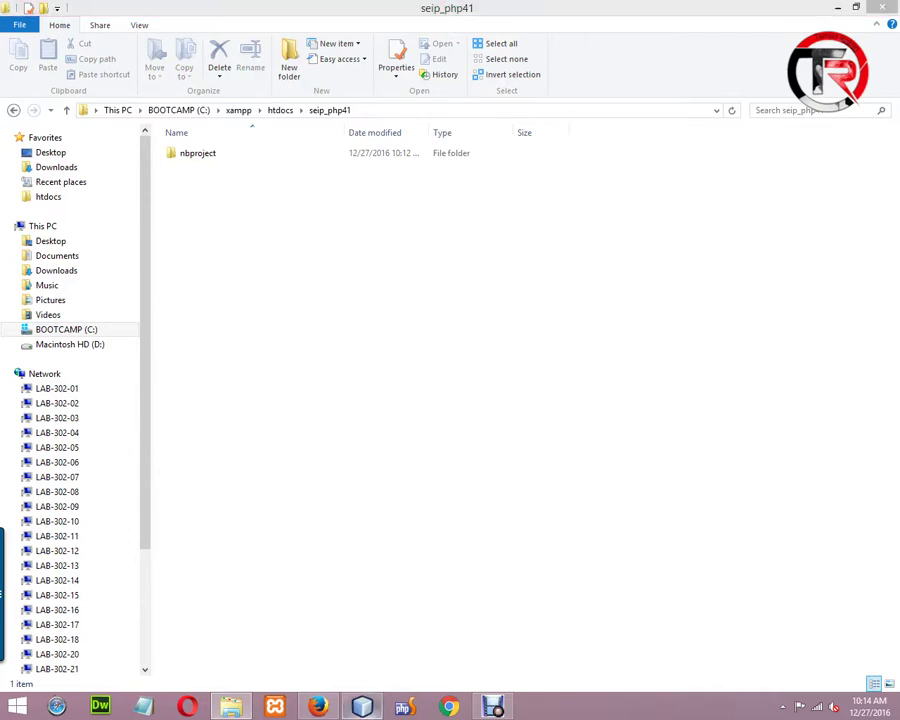
{"action": "right_click", "coordinate": [62, 263]}
{"action": "mouse_move", "coordinate": [93, 275]}
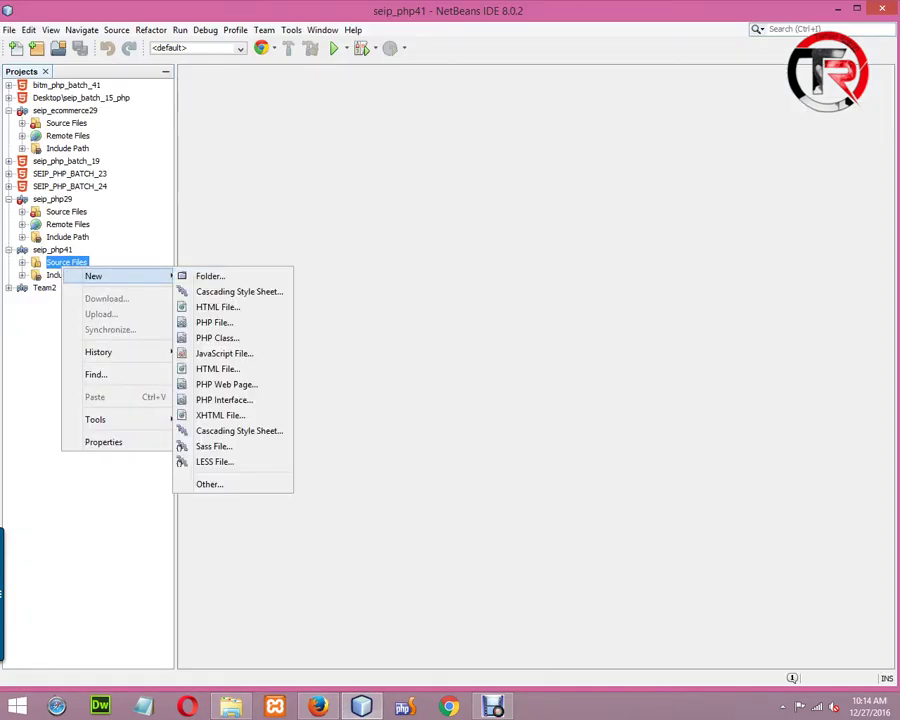
{"action": "left_click", "coordinate": [209, 275]}
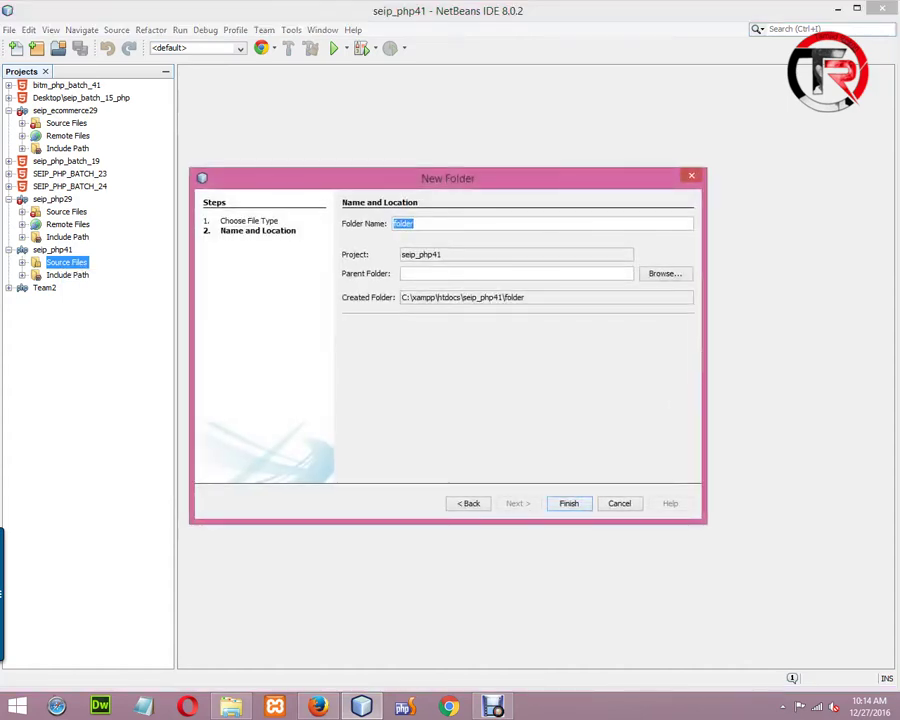
{"action": "key", "text": "Return"}
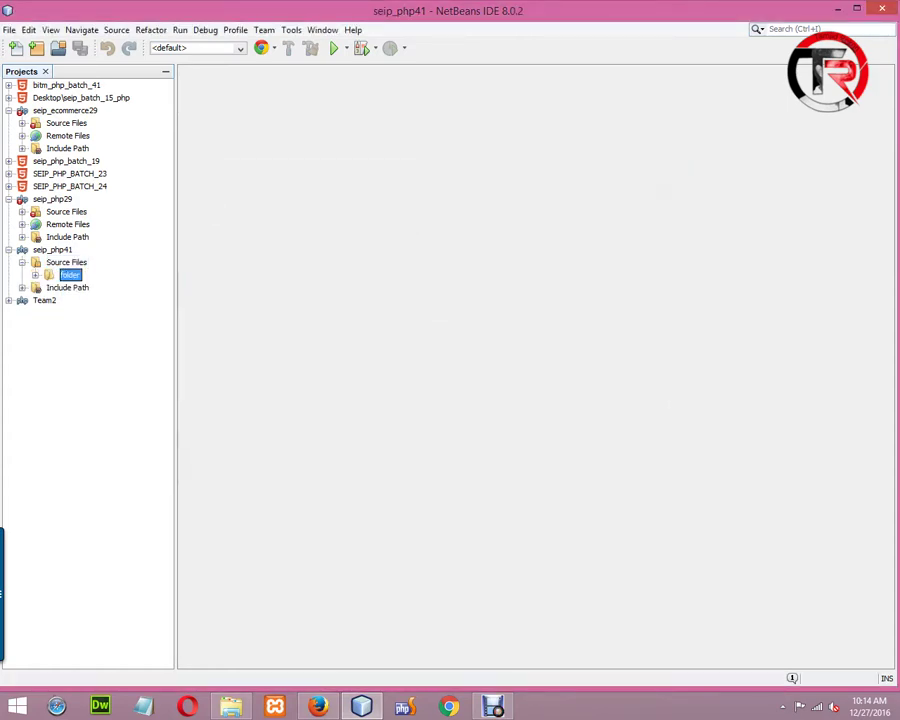
Check the new folder inside seip_php41 and its parent htdocs in File Explorer against the project's Source Files in NetBeans
{"action": "left_click", "coordinate": [231, 706]}
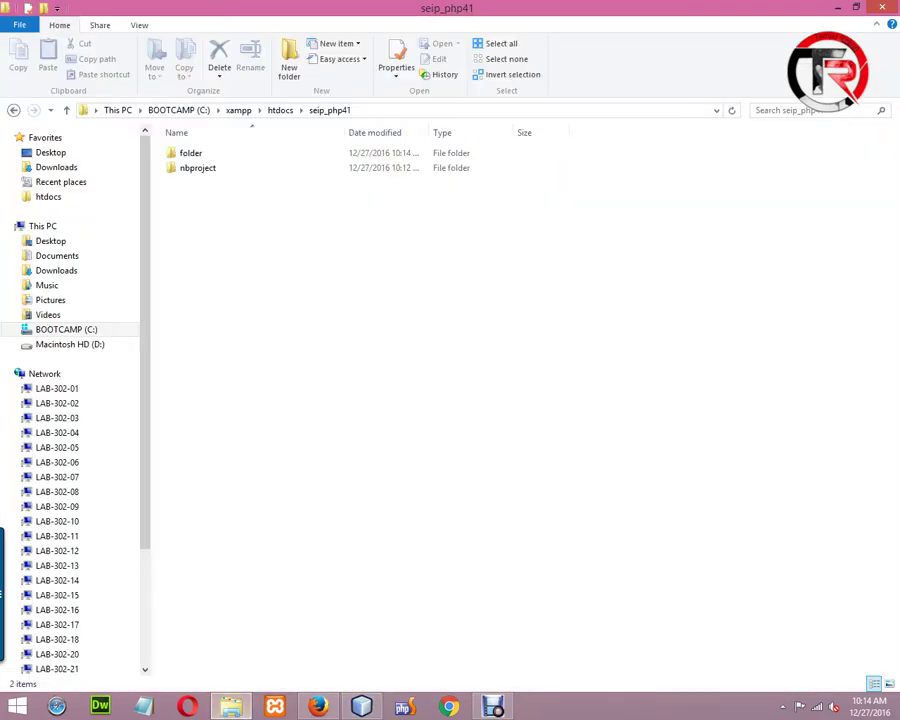
{"action": "left_click", "coordinate": [191, 153]}
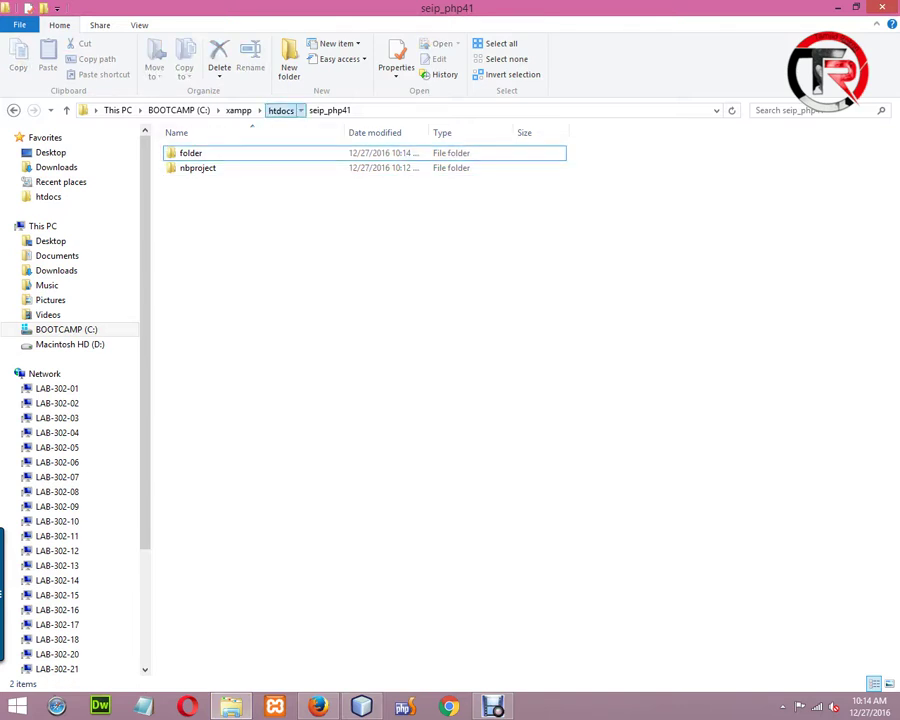
{"action": "left_click", "coordinate": [280, 110]}
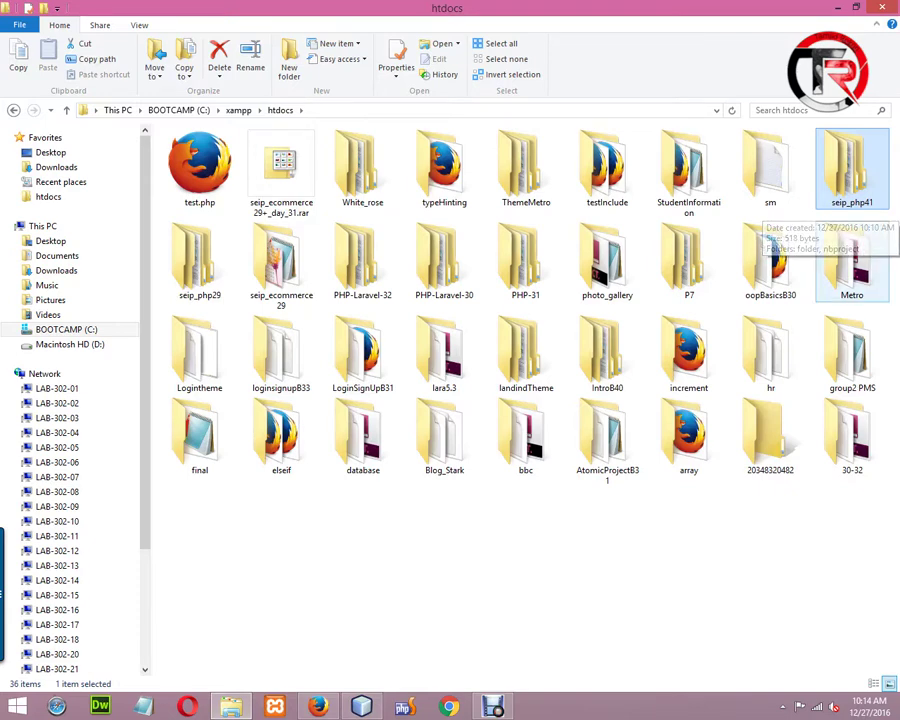
{"action": "left_click", "coordinate": [361, 706]}
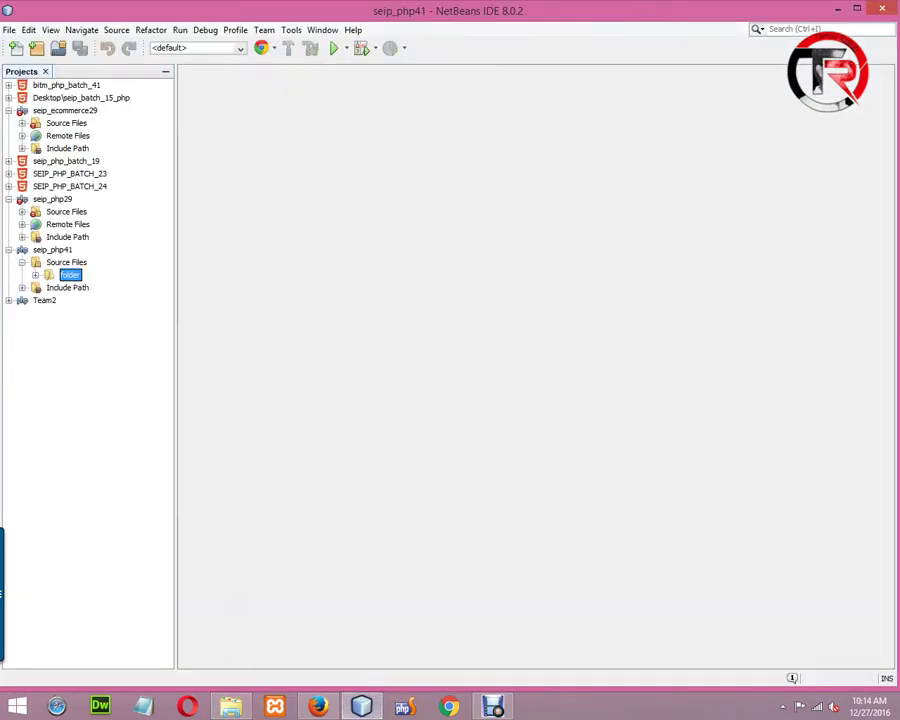
{"action": "left_click", "coordinate": [66, 262]}
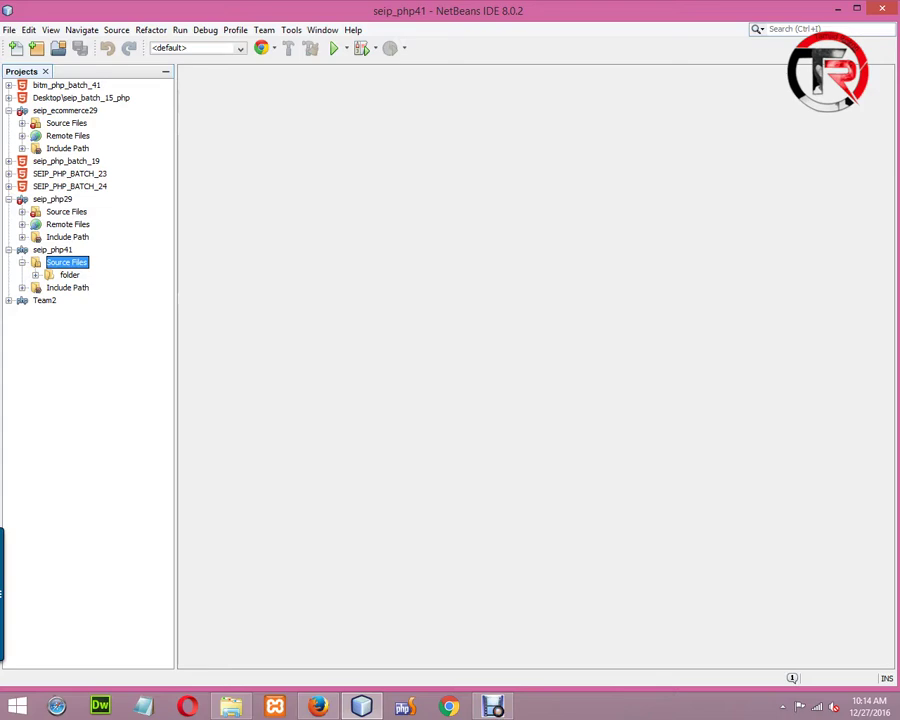
{"action": "key", "text": "alt+Tab"}
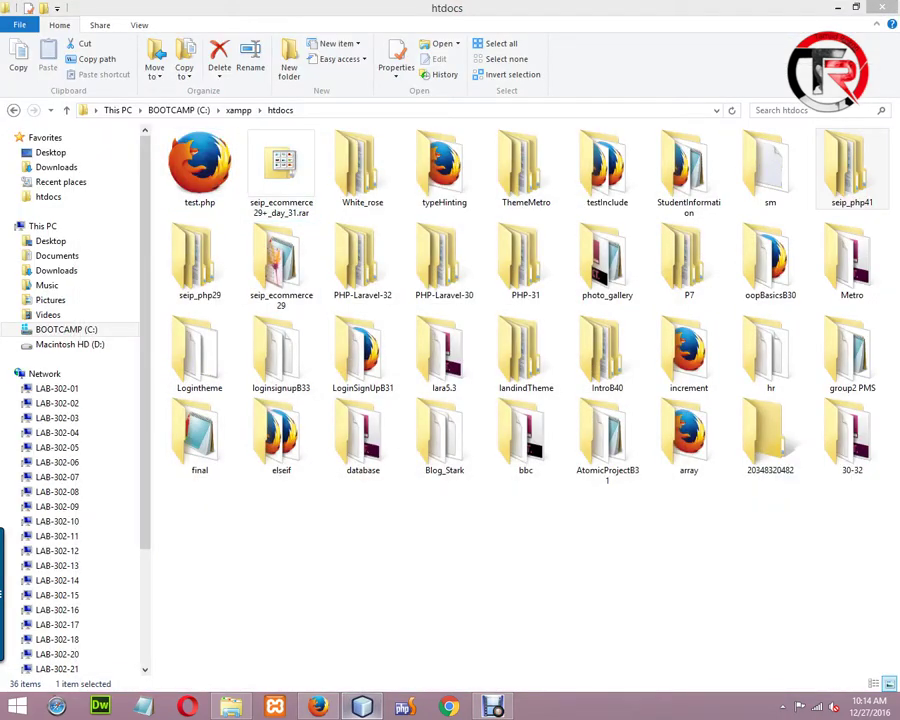
{"action": "key", "text": "alt+Tab"}
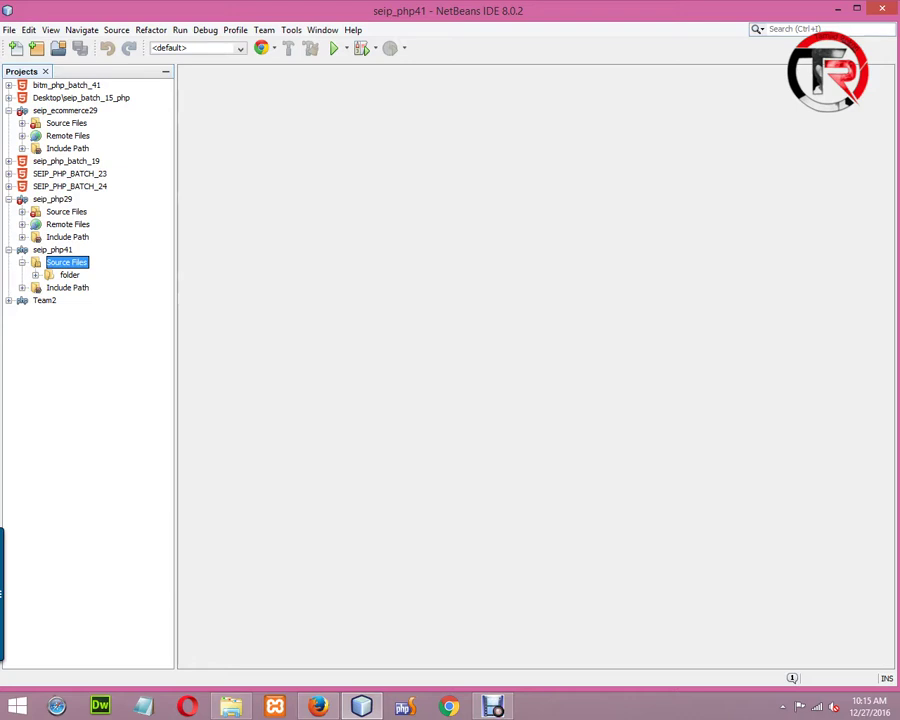
Rename the folder under seip_php41's Source Files to day_08 using the Rename refactoring
{"action": "left_click", "coordinate": [69, 275]}
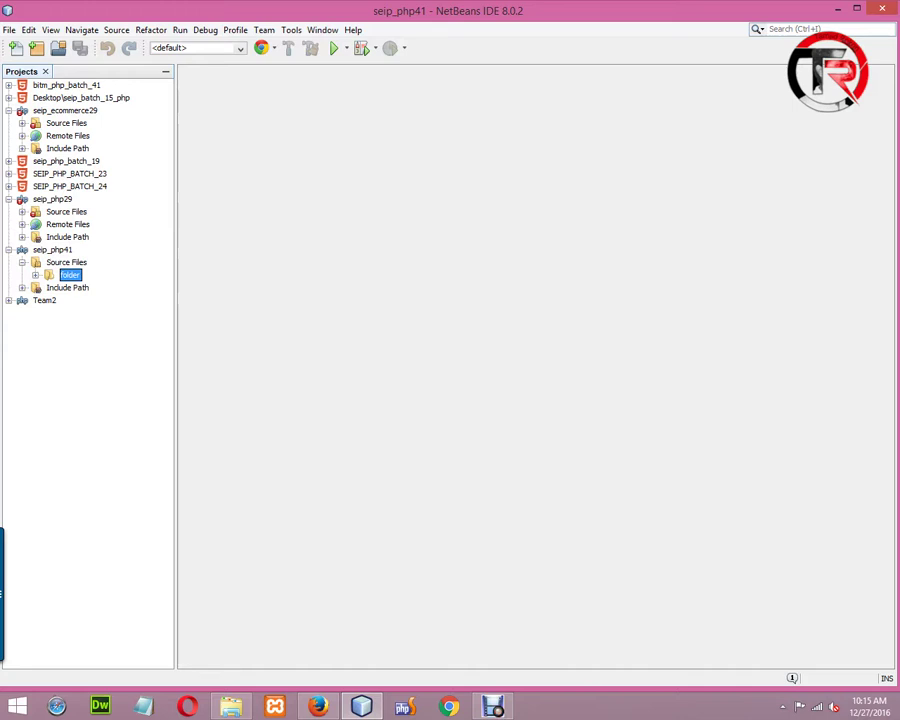
{"action": "right_click", "coordinate": [72, 277]}
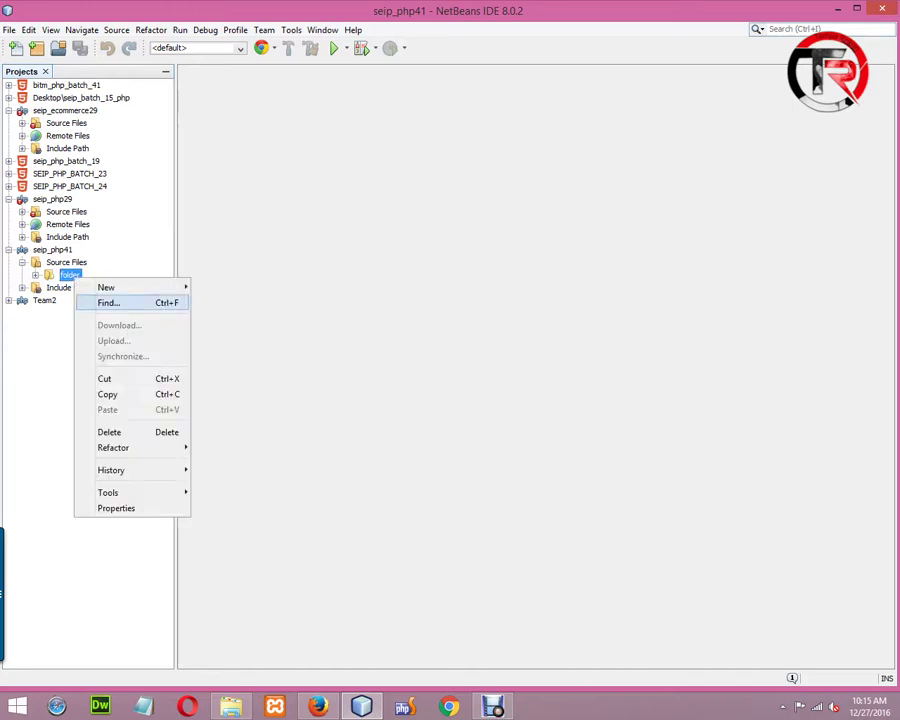
{"action": "mouse_move", "coordinate": [120, 447]}
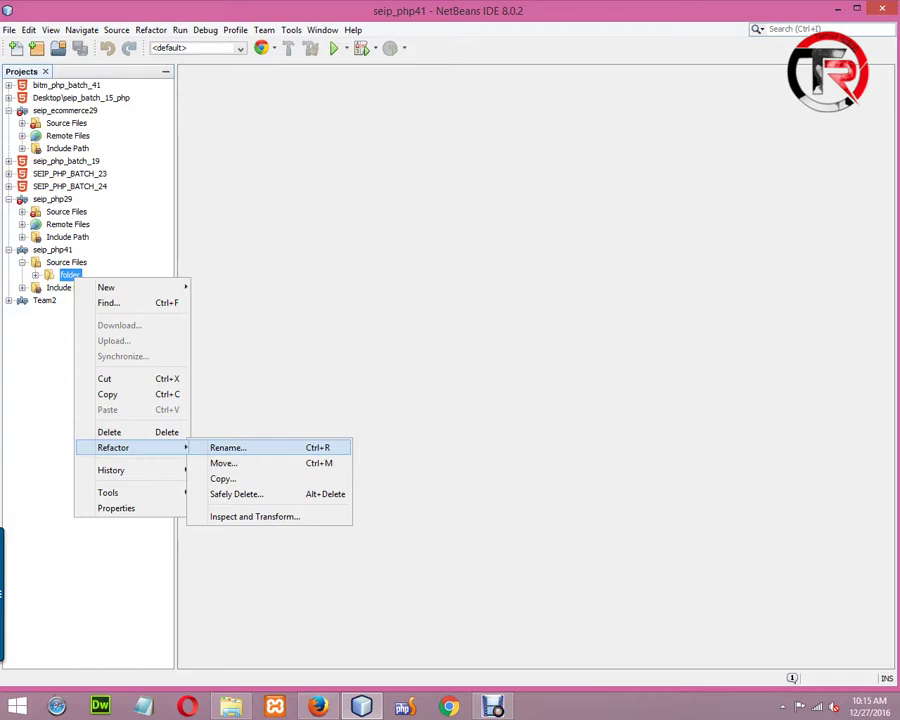
{"action": "left_click", "coordinate": [228, 447]}
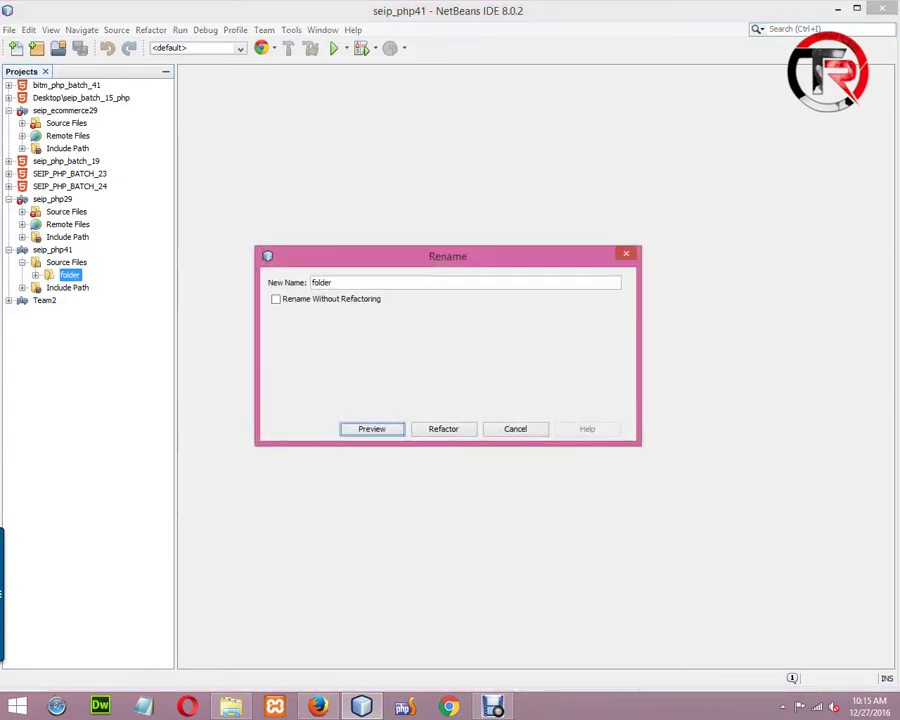
{"action": "type", "text": "day"}
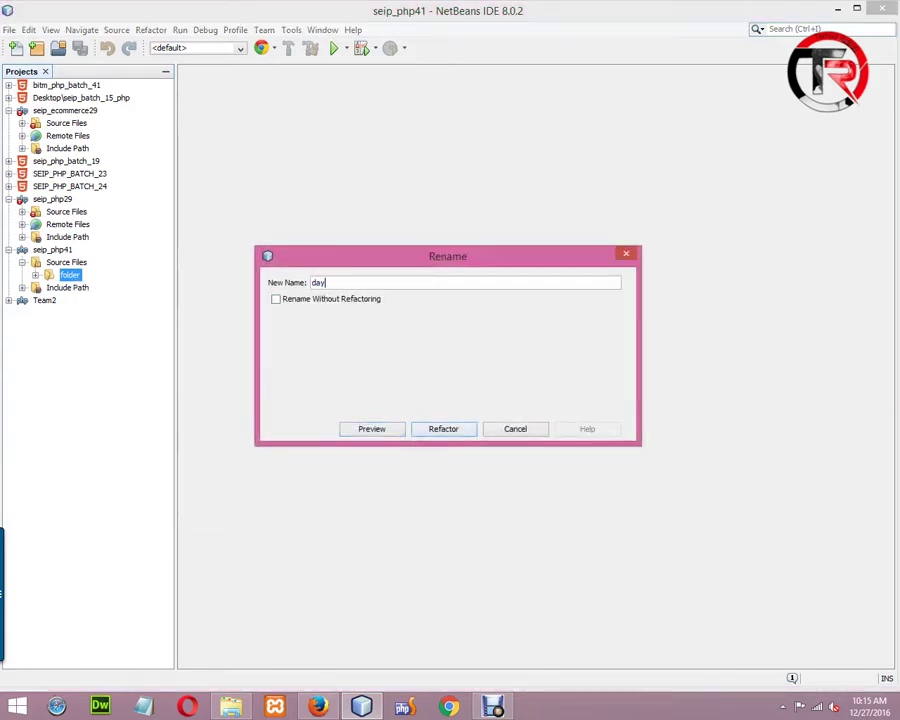
{"action": "type", "text": "_08"}
{"action": "key", "text": "Return"}
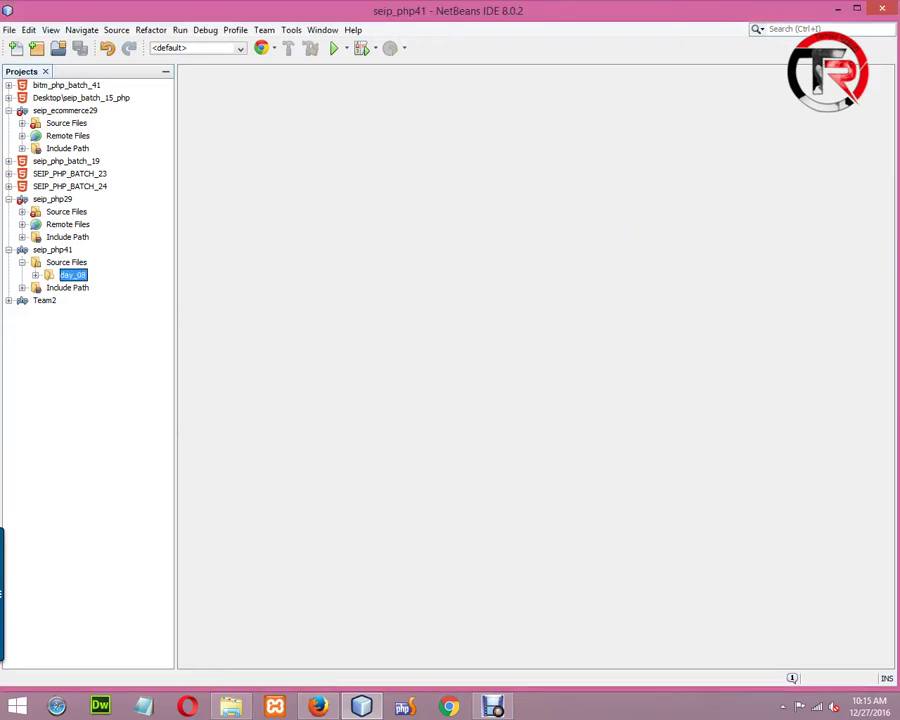
Begin adding a new PHP file to the day_08 folder
{"action": "left_click", "coordinate": [75, 274]}
{"action": "right_click", "coordinate": [75, 274]}
{"action": "mouse_move", "coordinate": [107, 284]}
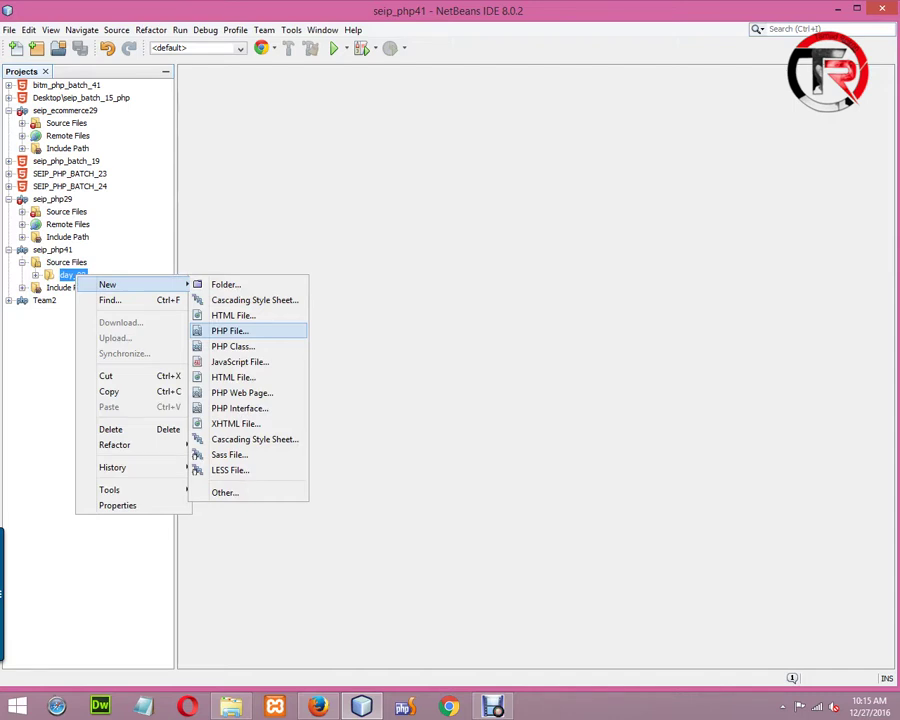
{"action": "left_click", "coordinate": [229, 330]}
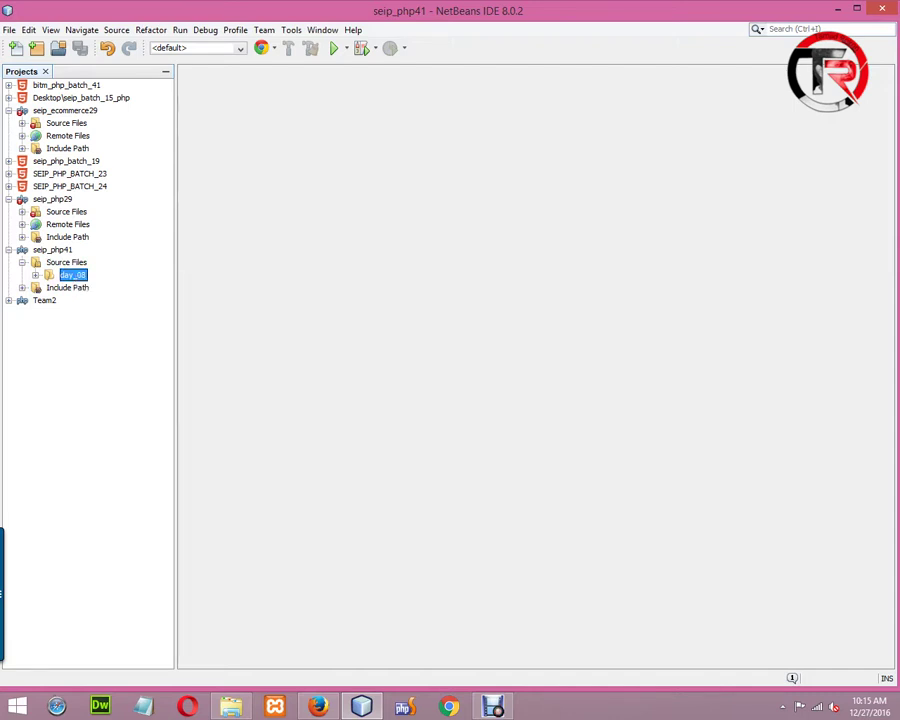
{"action": "right_click", "coordinate": [74, 279]}
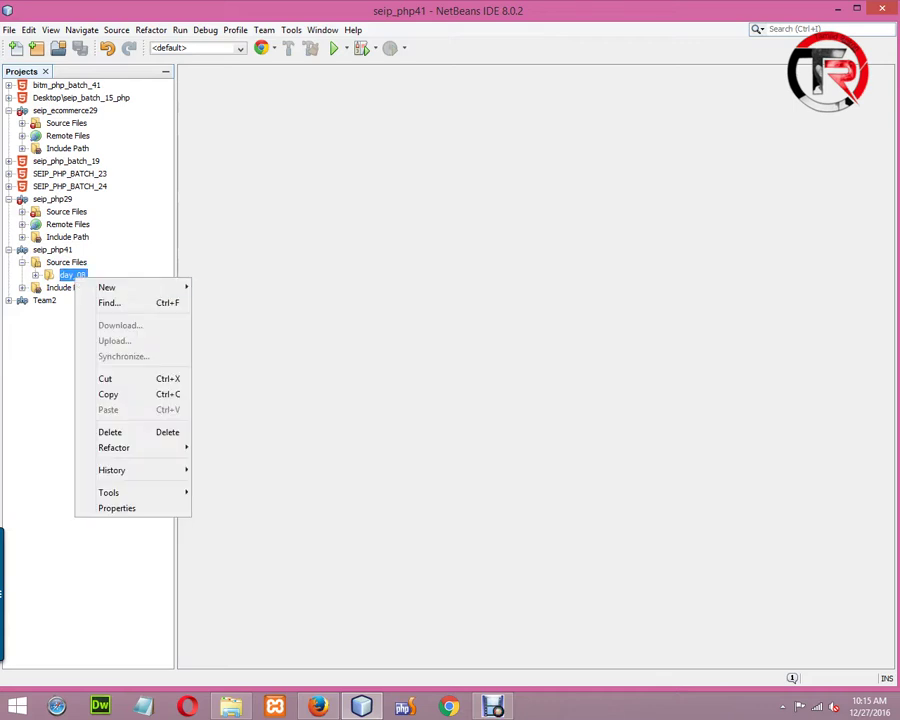
{"action": "mouse_move", "coordinate": [107, 287]}
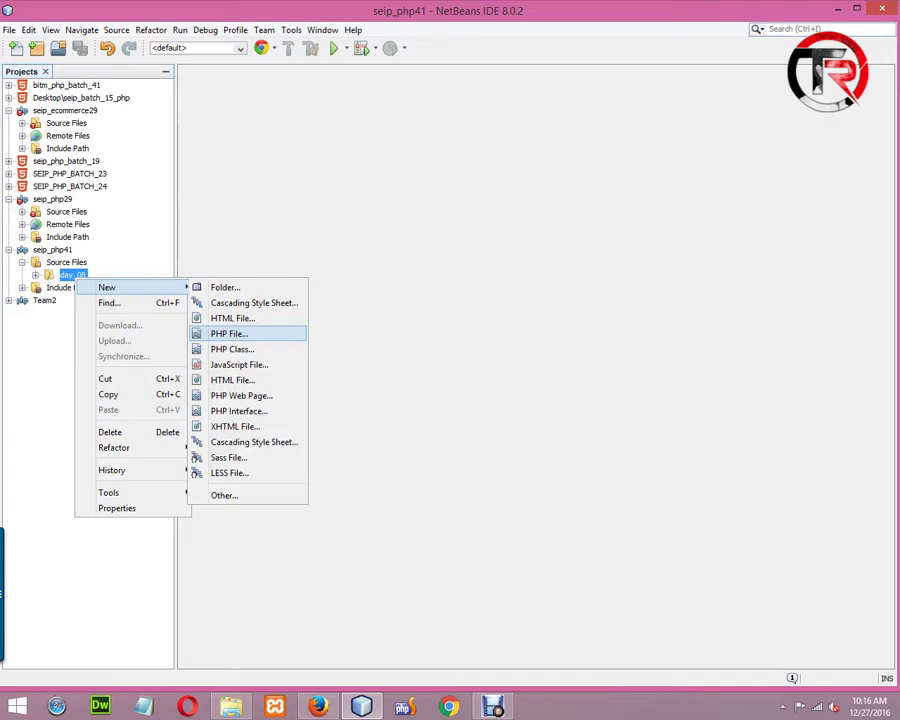
Create a new PHP file named hello in the day_08 folder of the seip_php41 project
{"action": "left_click", "coordinate": [229, 333]}
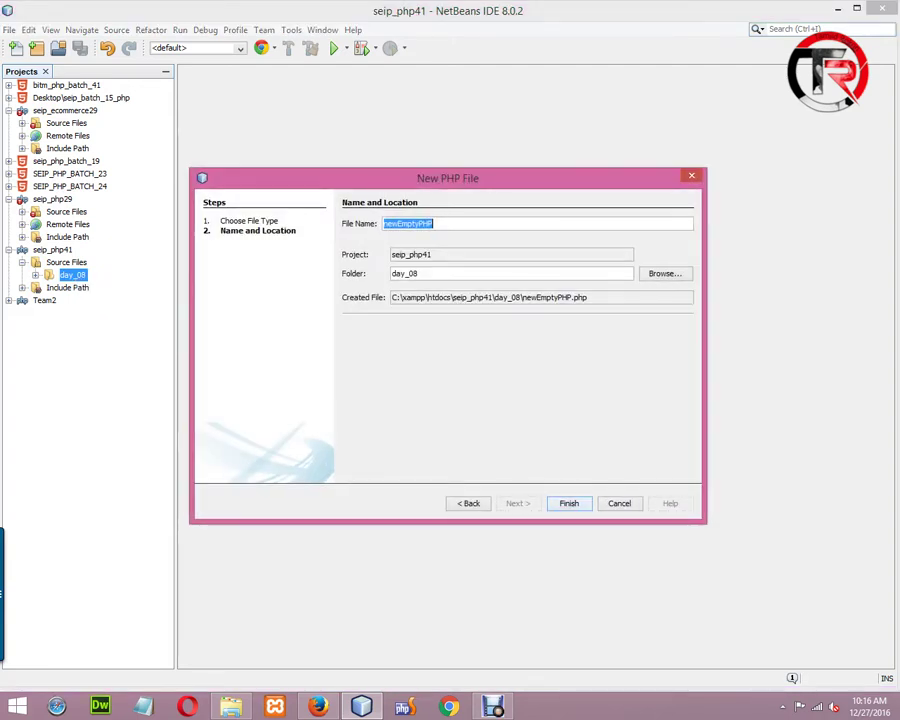
{"action": "type", "text": "hello"}
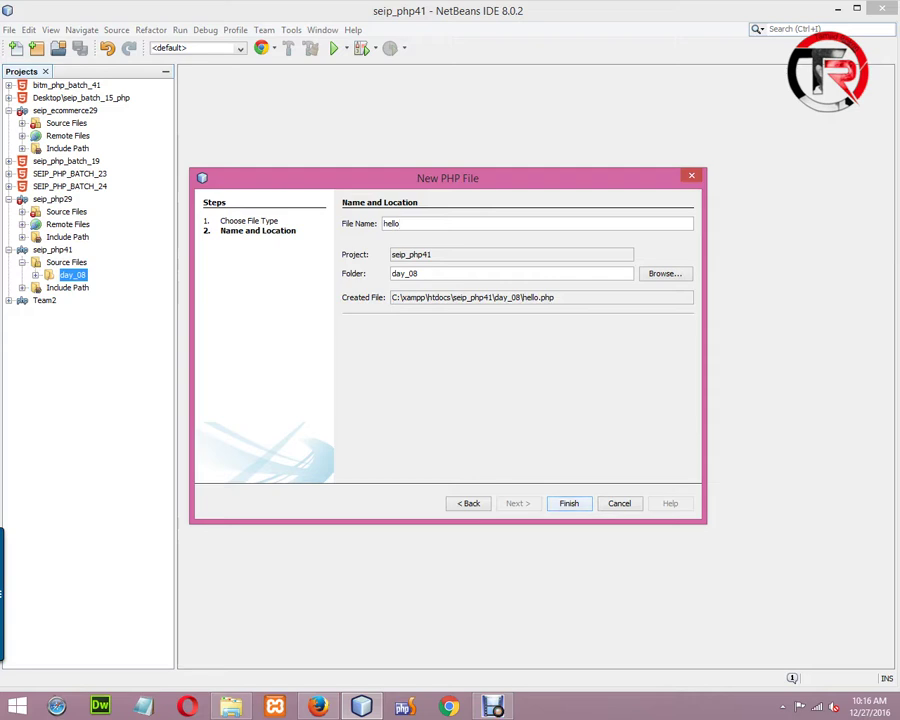
{"action": "key", "text": "Return"}
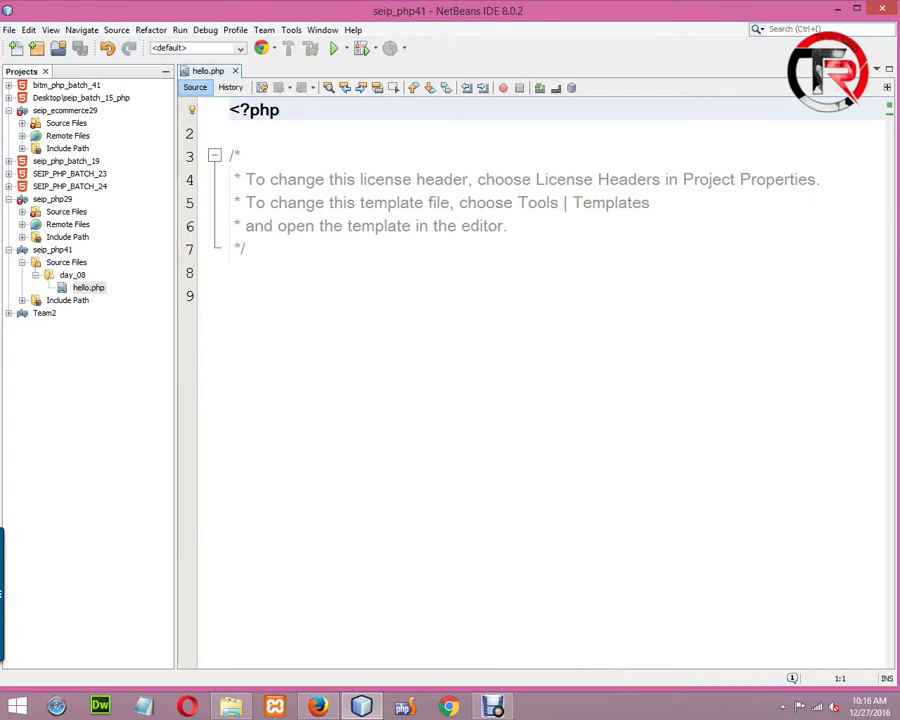
Highlight the generated license header comment in hello.php
{"action": "left_click", "coordinate": [246, 248]}
{"action": "left_click_drag", "start_coordinate": [246, 248], "coordinate": [230, 132]}
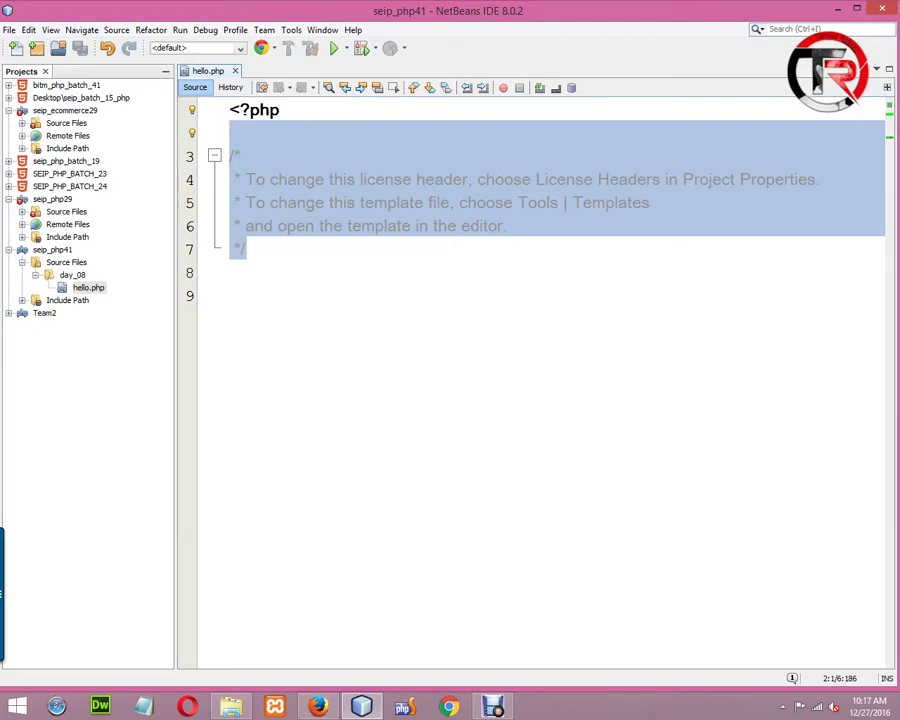
{"action": "left_click_drag", "start_coordinate": [230, 272], "coordinate": [230, 179]}
{"action": "key", "text": "shift+Up"}
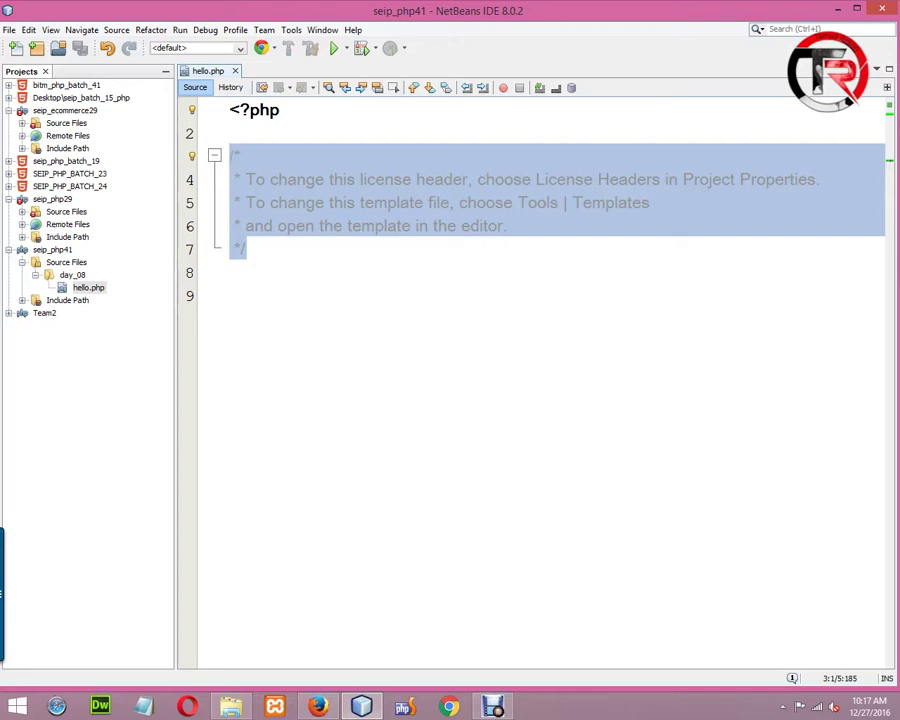
Switch to File Explorer, browse to seip_php41\day_08, and open hello.php with Firefox
{"action": "key", "text": "alt+Tab"}
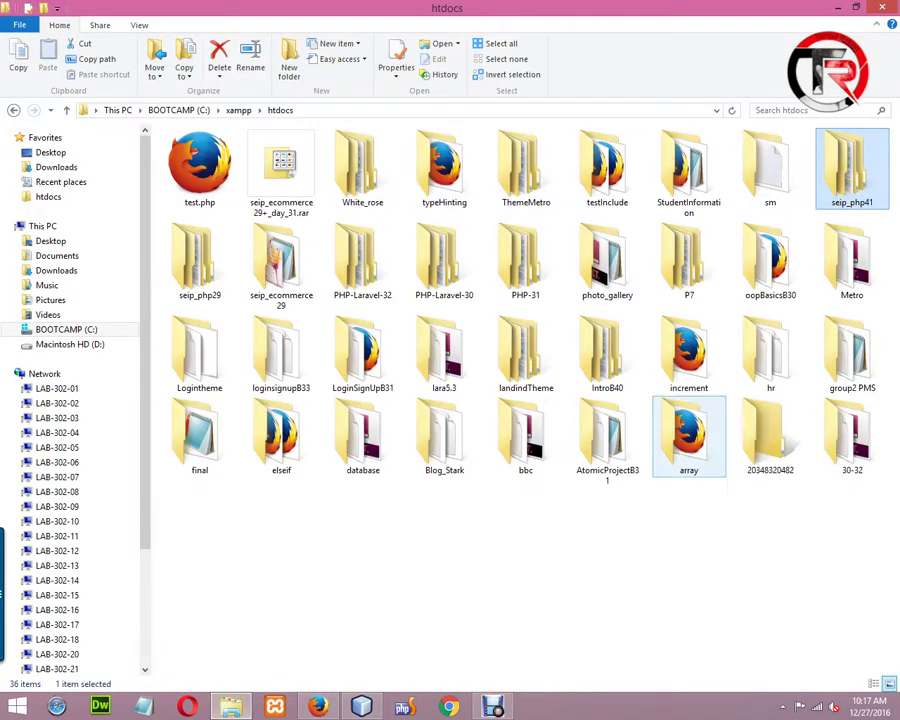
{"action": "key", "text": "Return"}
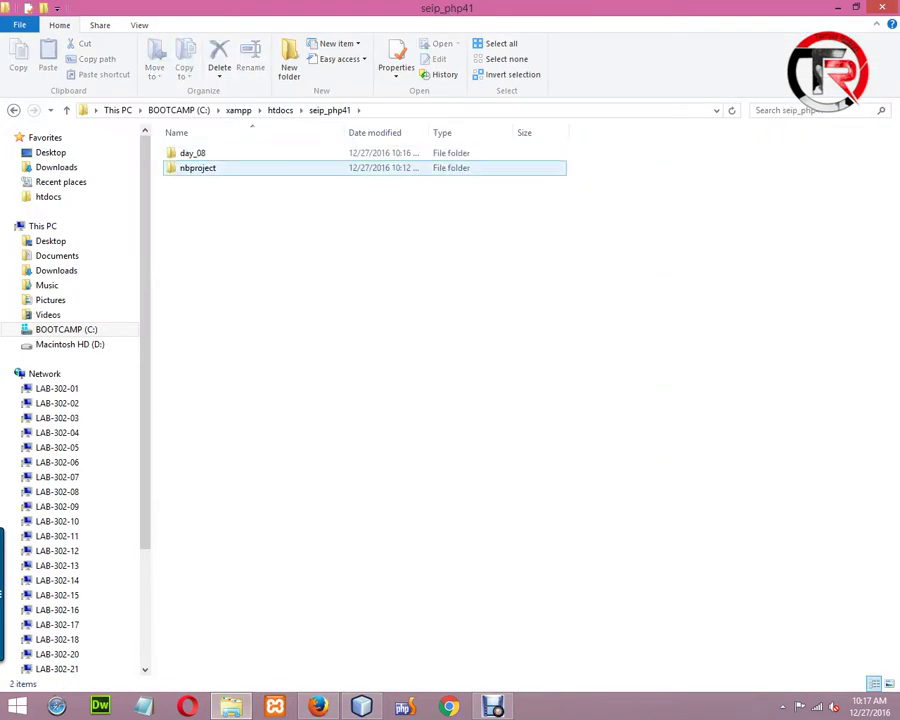
{"action": "double_click", "coordinate": [192, 153]}
{"action": "left_click", "coordinate": [197, 153]}
{"action": "key", "text": "Menu"}
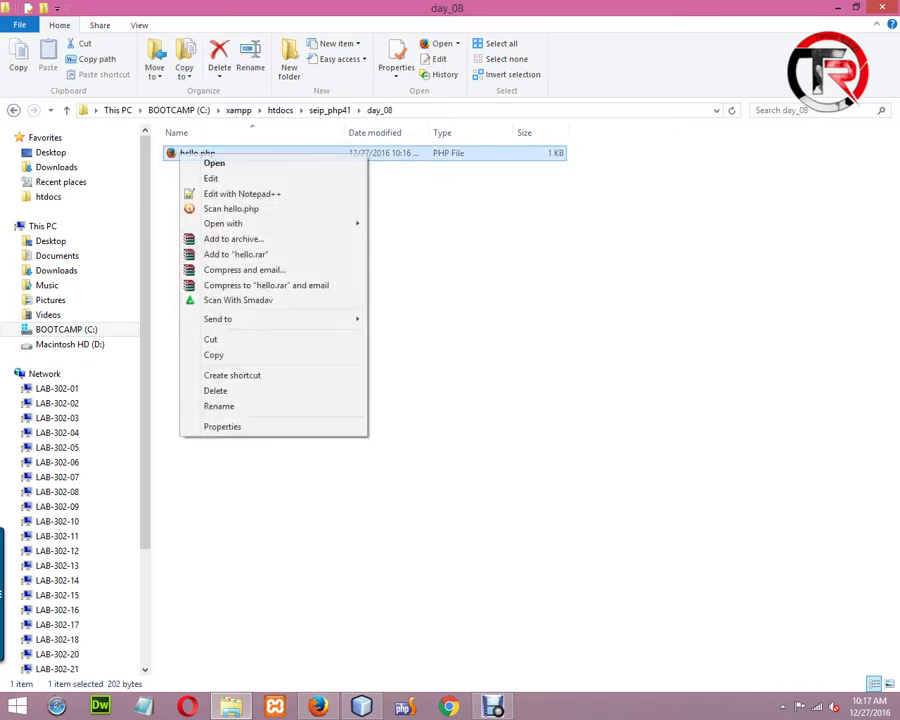
{"action": "key", "text": "Up"}
{"action": "key", "text": "Up"}
{"action": "key", "text": "Right"}
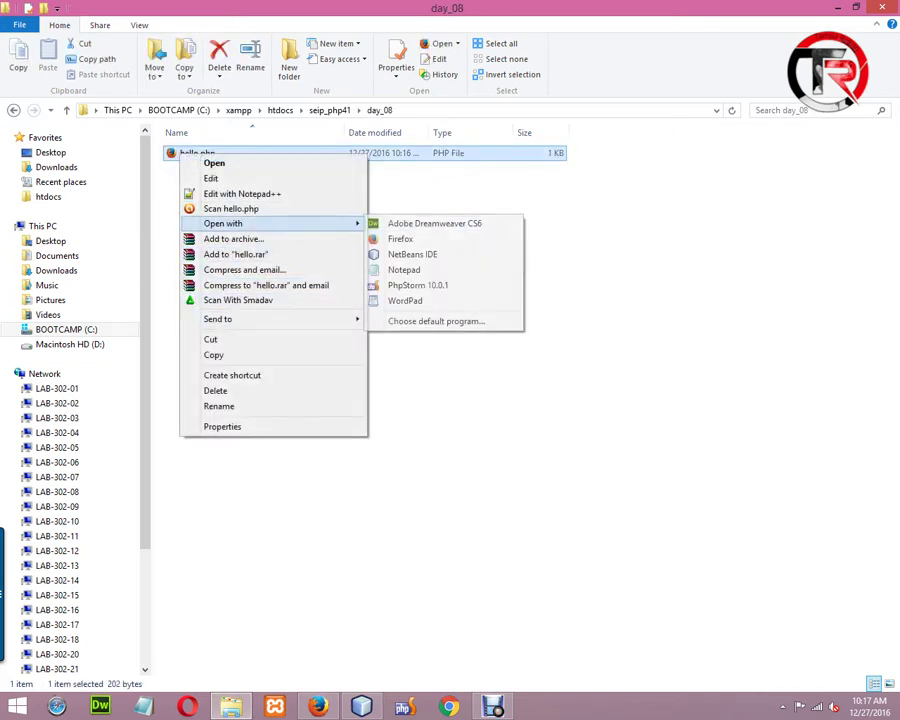
{"action": "key", "text": "Down"}
{"action": "key", "text": "Return"}
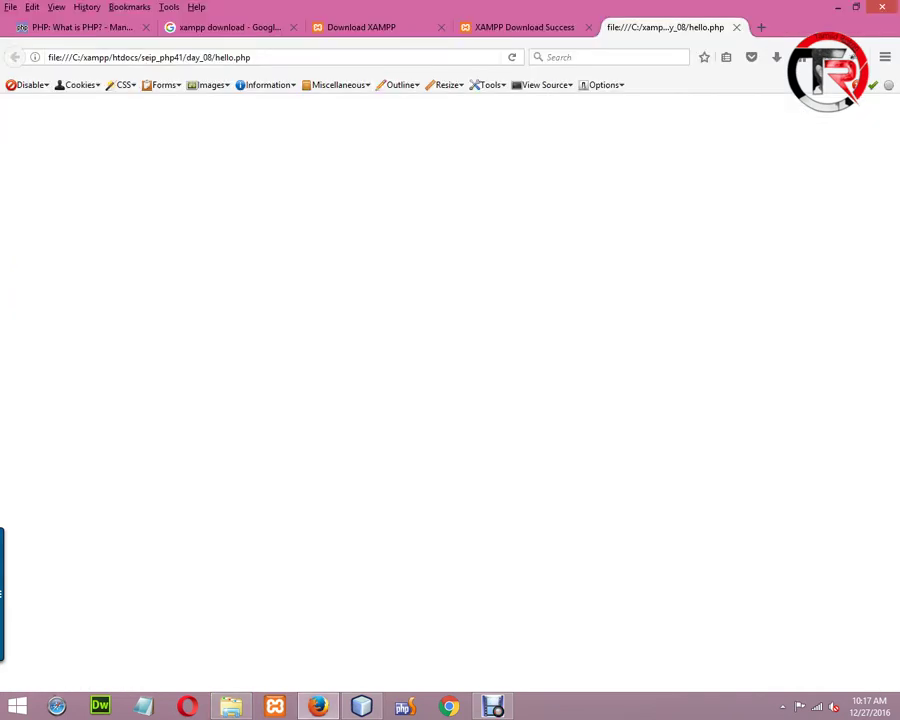
Return to File Explorer and view the programs offered for opening hello.php
{"action": "key", "text": "alt+Tab"}
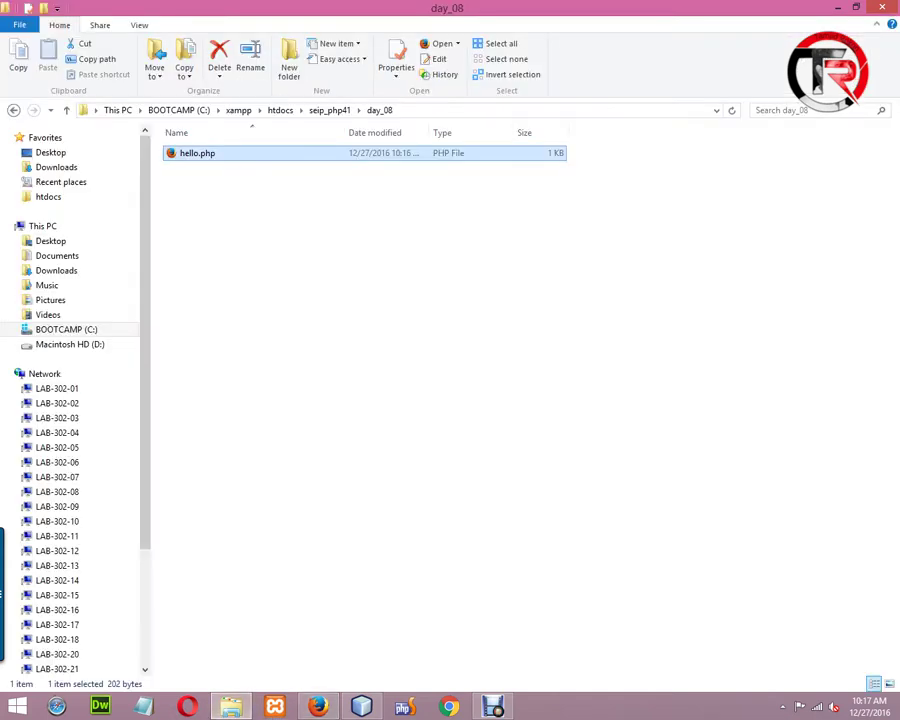
{"action": "right_click", "coordinate": [204, 155]}
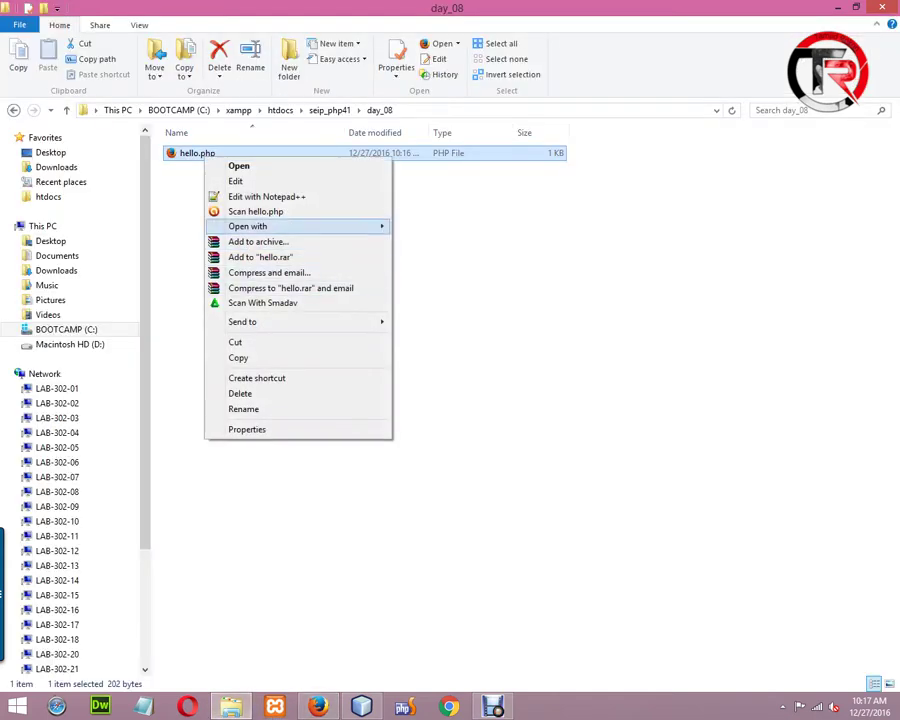
{"action": "mouse_move", "coordinate": [300, 226]}
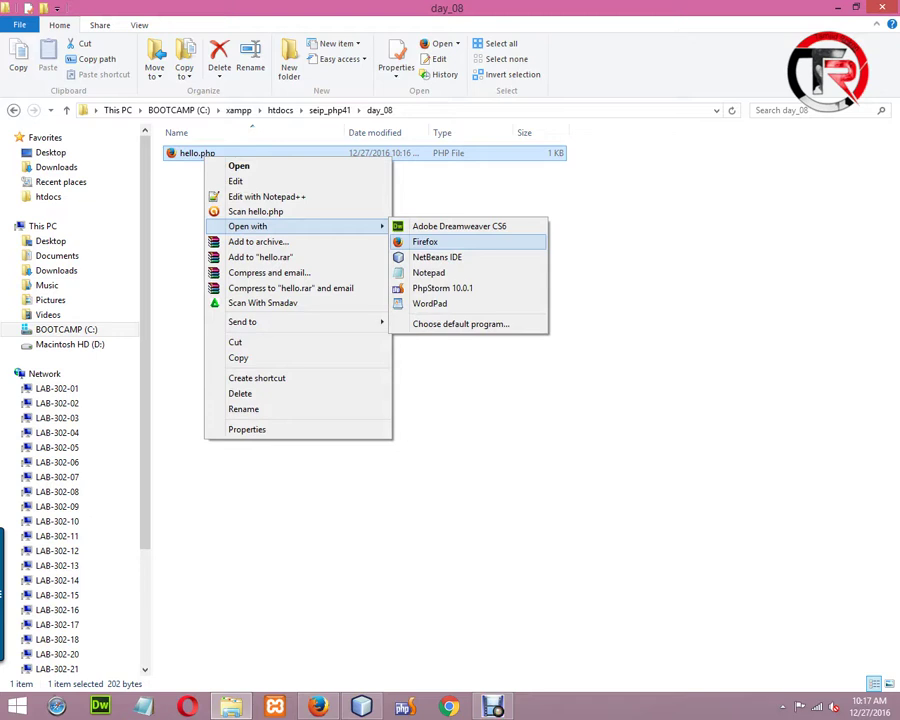
{"action": "left_click", "coordinate": [460, 380]}
Switch back to NetBeans and reselect the comment block below the opening PHP tag
{"action": "left_click", "coordinate": [361, 706]}
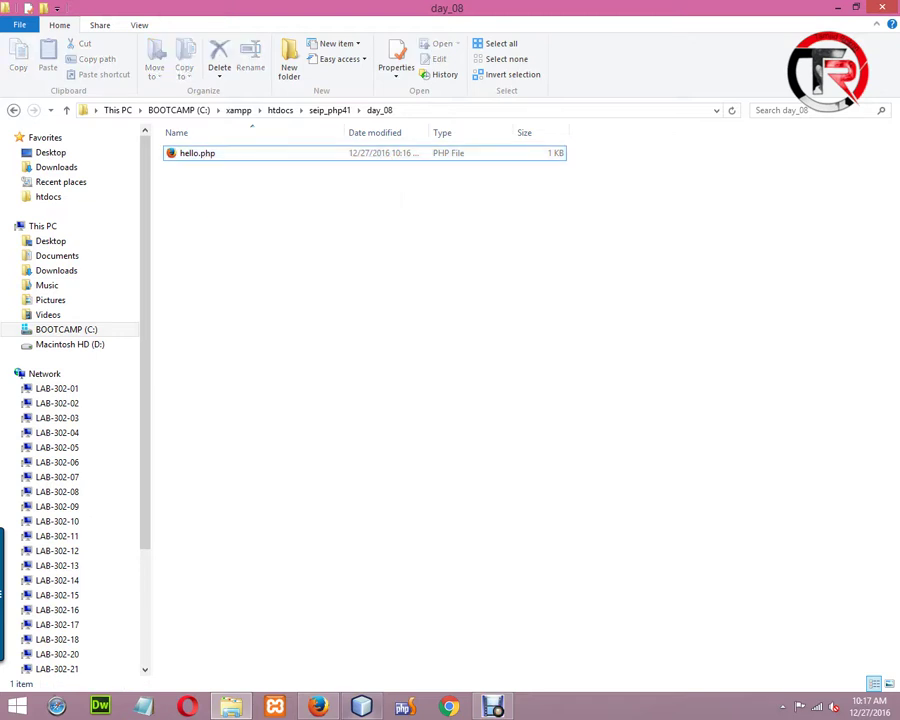
{"action": "left_click", "coordinate": [361, 706]}
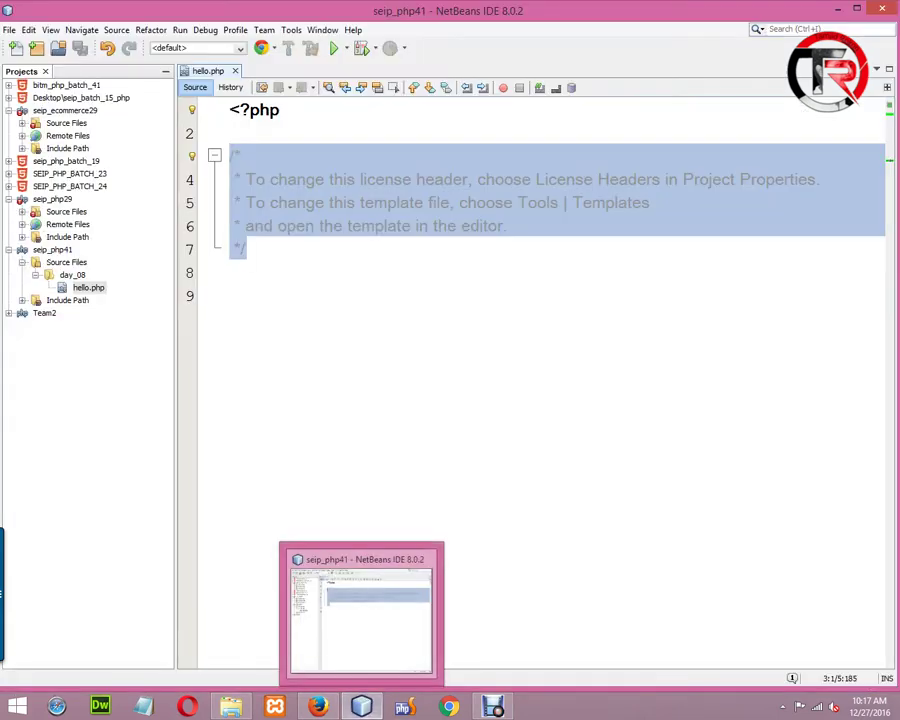
{"action": "key", "text": "shift+Up"}
{"action": "key", "text": "shift+Up"}
{"action": "key", "text": "shift+Up"}
{"action": "key", "text": "shift+Up"}
{"action": "key", "text": "shift+Up"}
{"action": "key", "text": "shift+Up"}
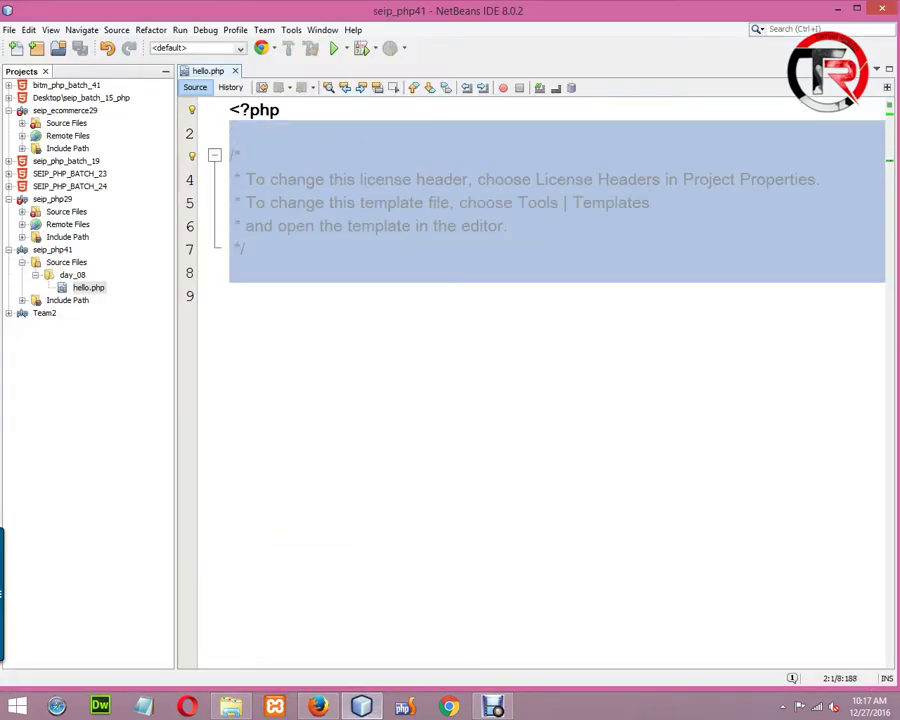
{"action": "left_click", "coordinate": [250, 295]}
{"action": "left_click_drag", "start_coordinate": [250, 273], "coordinate": [250, 158]}
{"action": "key", "text": "shift+Home"}
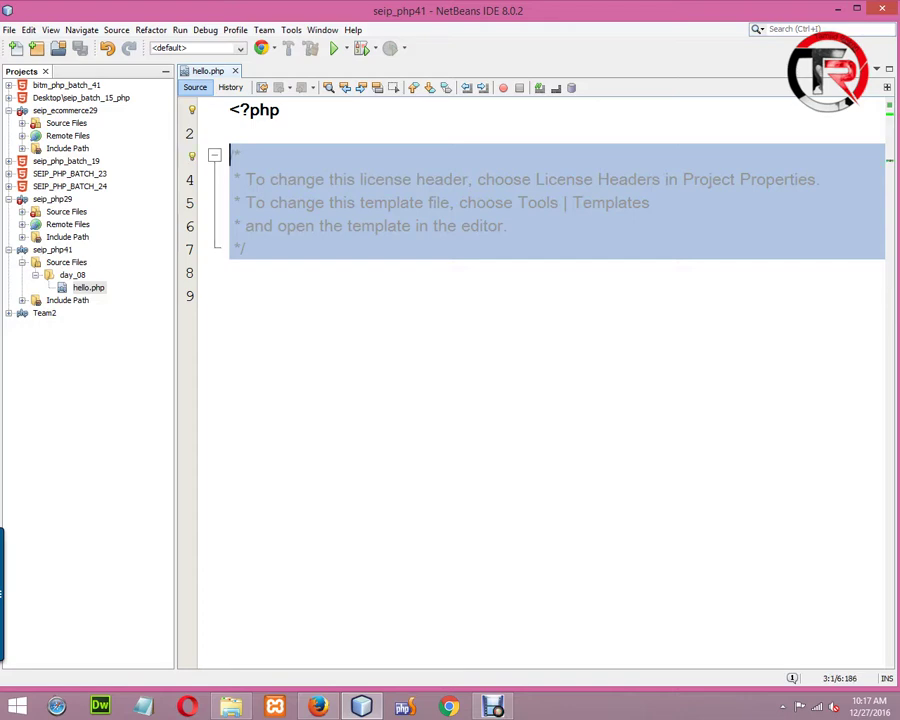
Open the XAMPP Control Panel to check the Apache server status, and close it again
{"action": "left_click", "coordinate": [783, 706]}
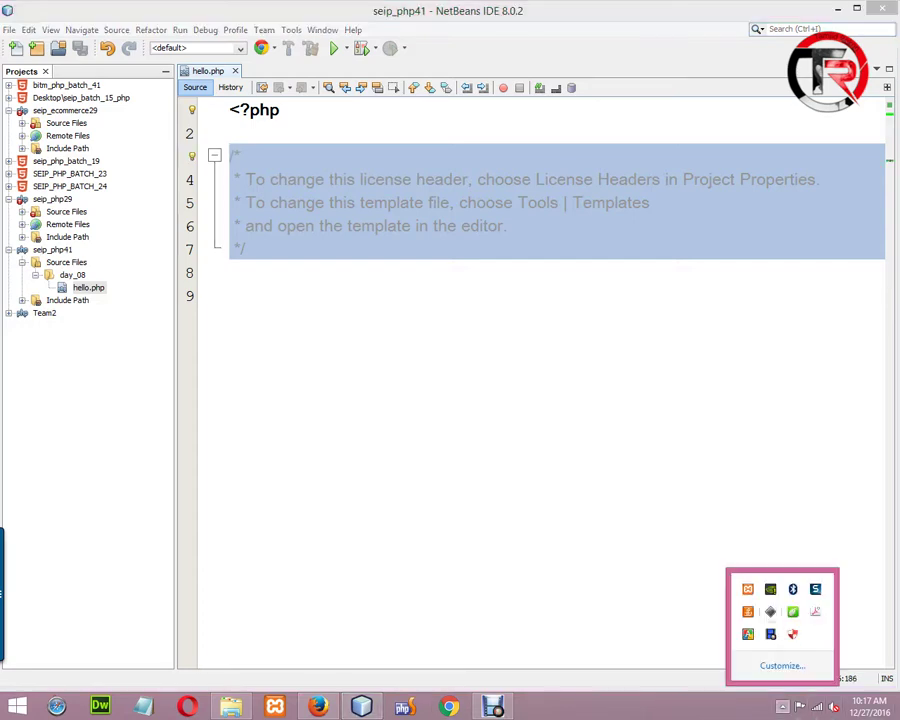
{"action": "left_click", "coordinate": [747, 589]}
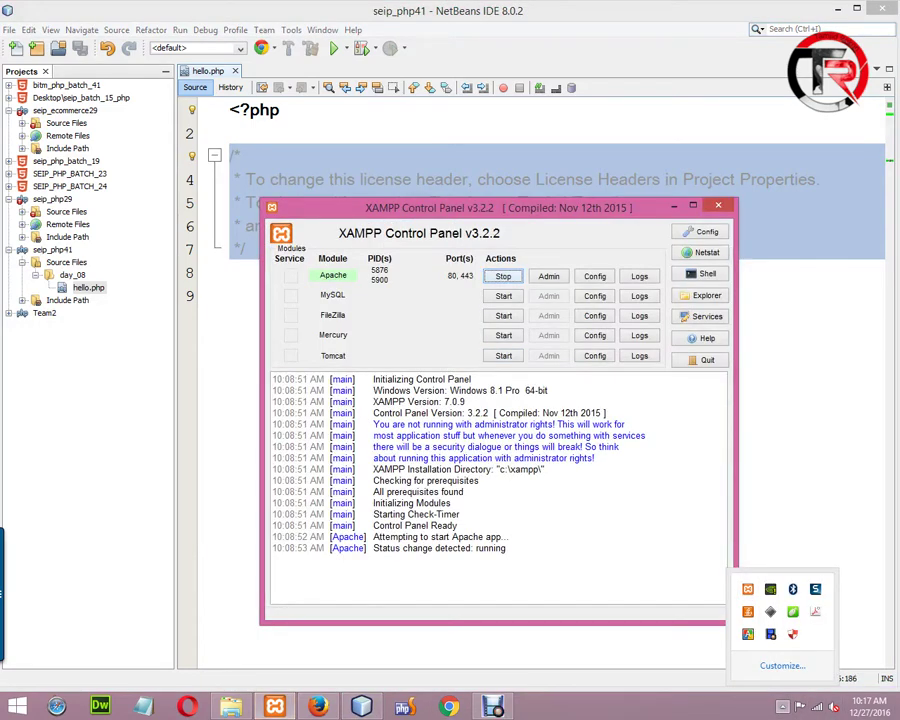
{"action": "key", "text": "alt+F4"}
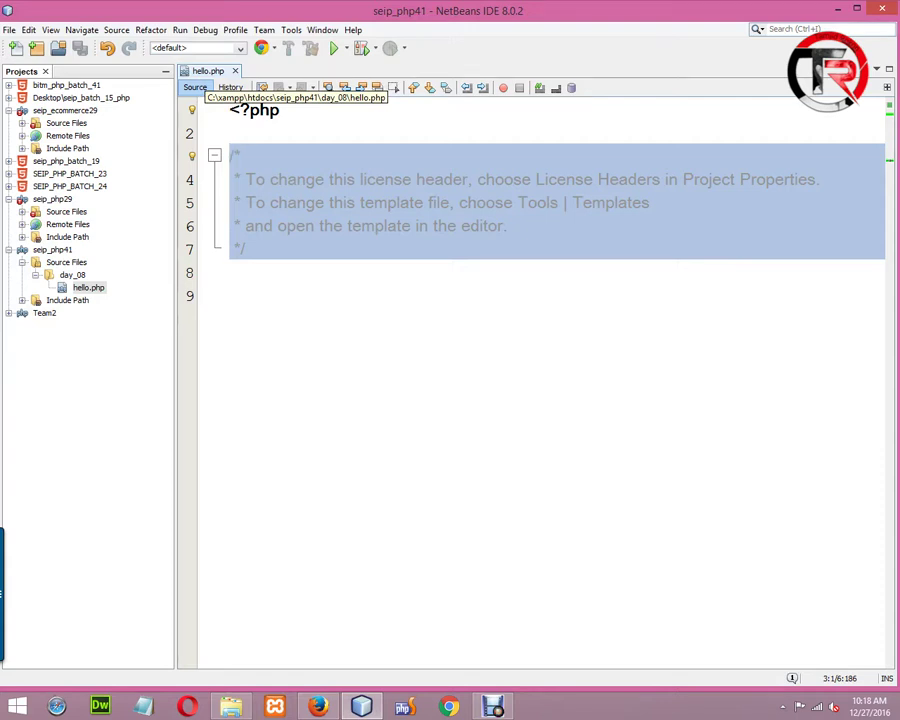
Switch to Firefox, replace the hello.php tab with a new one, and load localhost to look through its directory index
{"action": "left_click", "coordinate": [318, 706]}
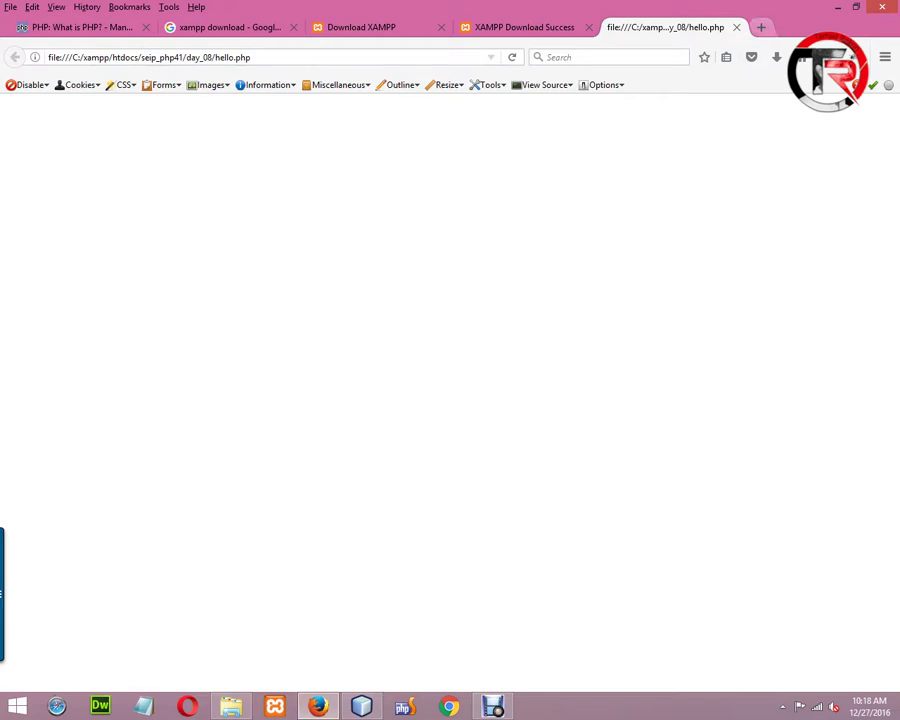
{"action": "key", "text": "ctrl+t"}
{"action": "left_click", "coordinate": [710, 27]}
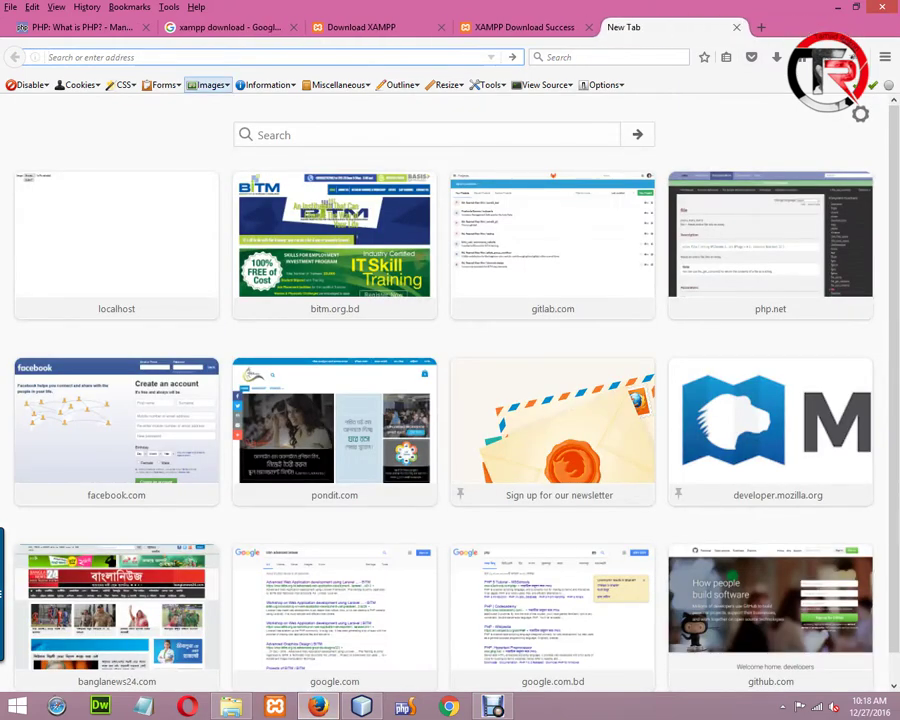
{"action": "type", "text": "localhost/"}
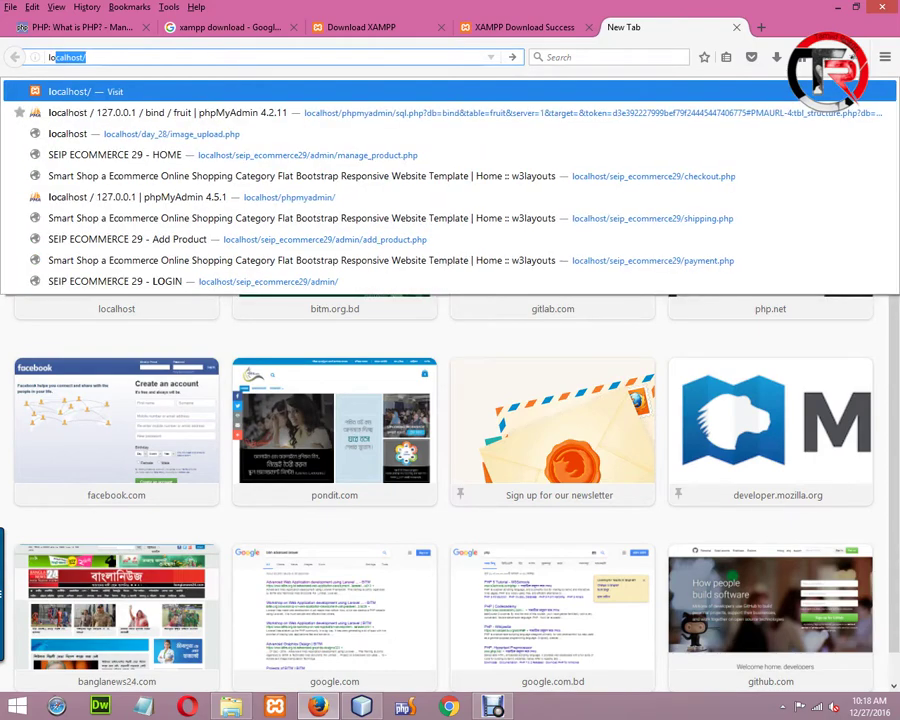
{"action": "key", "text": "Right"}
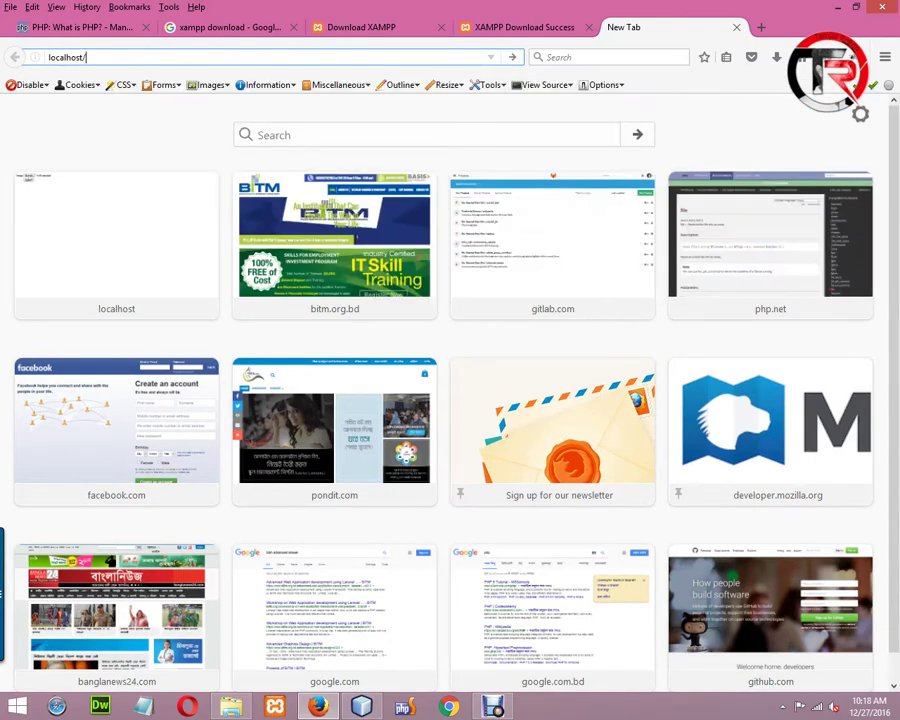
{"action": "key", "text": "Return"}
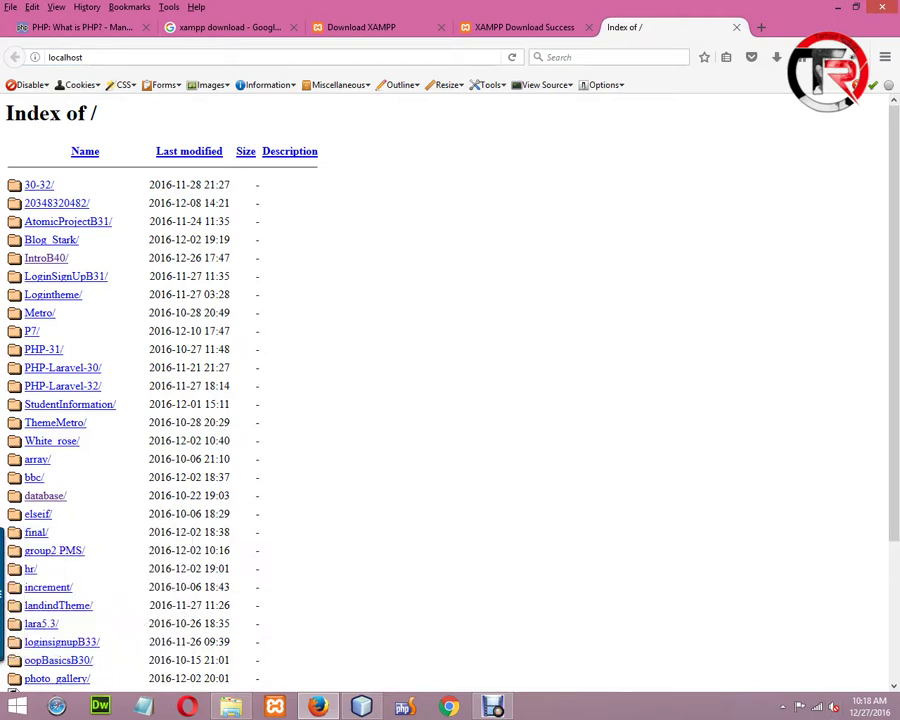
{"action": "scroll", "coordinate": [160, 390], "scroll_direction": "down", "scroll_amount": 3}
{"action": "scroll", "coordinate": [160, 390], "scroll_direction": "up", "scroll_amount": 5}
{"action": "scroll", "coordinate": [160, 400], "scroll_direction": "down", "scroll_amount": 3}
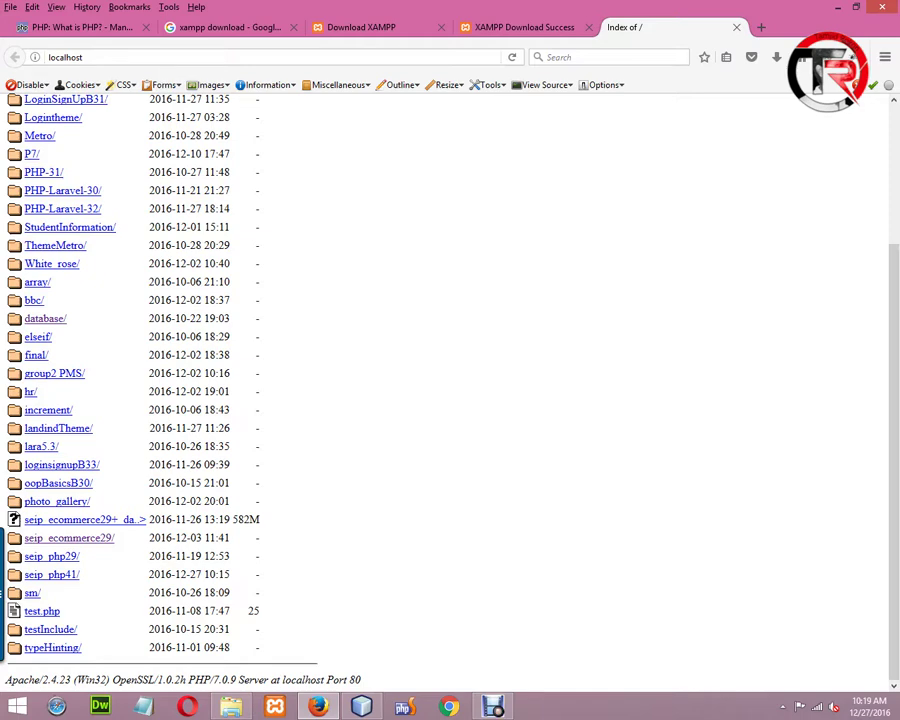
{"action": "scroll", "coordinate": [160, 400], "scroll_direction": "up", "scroll_amount": 3}
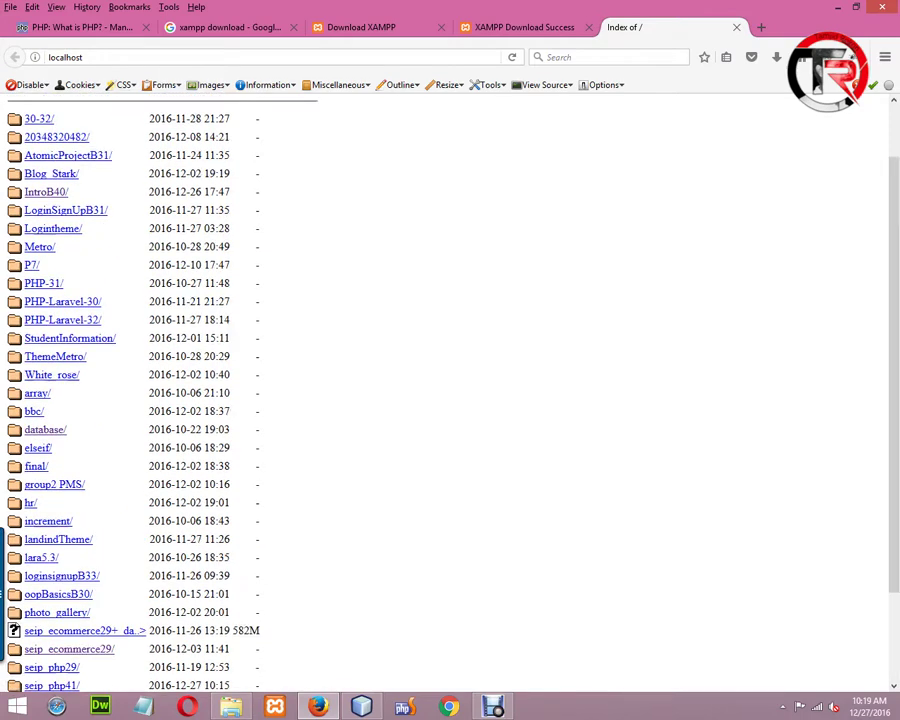
{"action": "scroll", "coordinate": [160, 400], "scroll_direction": "down", "scroll_amount": 2}
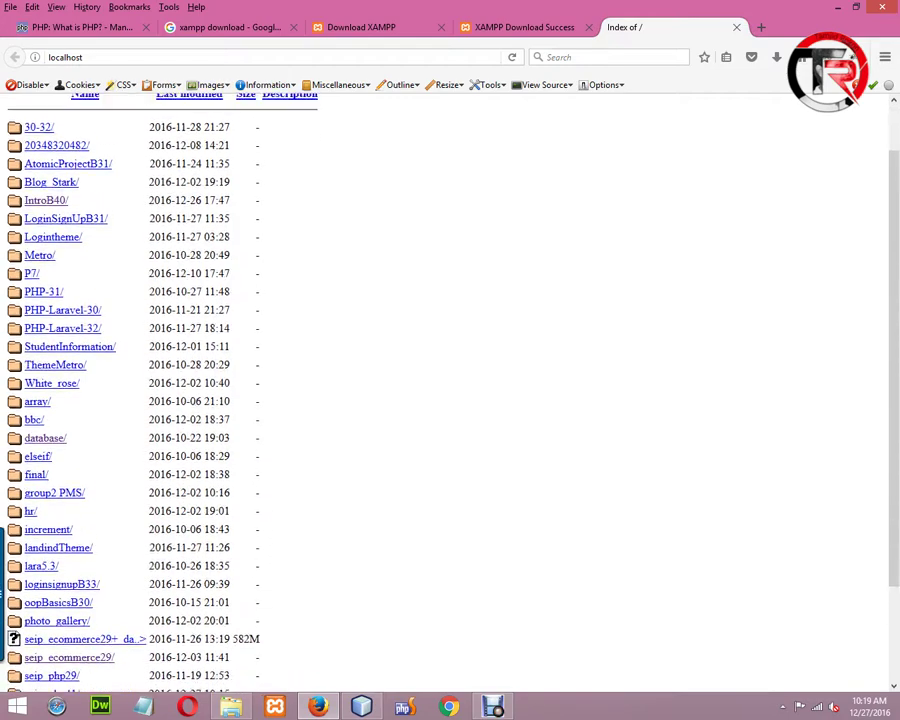
{"action": "scroll", "coordinate": [160, 400], "scroll_direction": "up", "scroll_amount": 2}
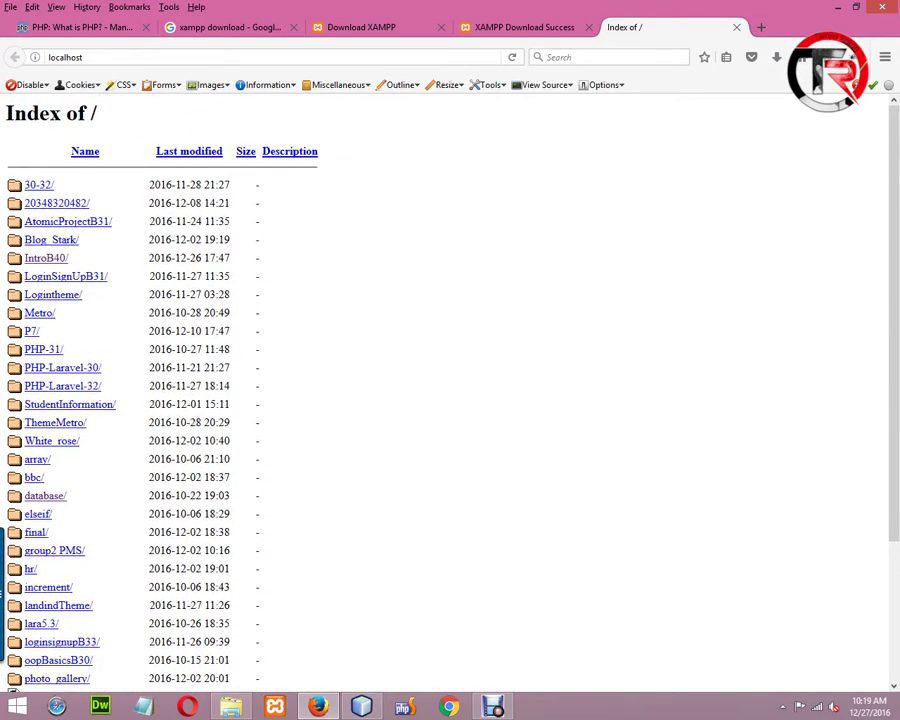
Show the desktop, launch the xampp-win32-7.0.9-1-VC14 installer, and advance the setup to the installation folder page
{"action": "left_click", "coordinate": [836, 7]}
{"action": "left_click", "coordinate": [836, 7]}
{"action": "key", "text": "super+d"}
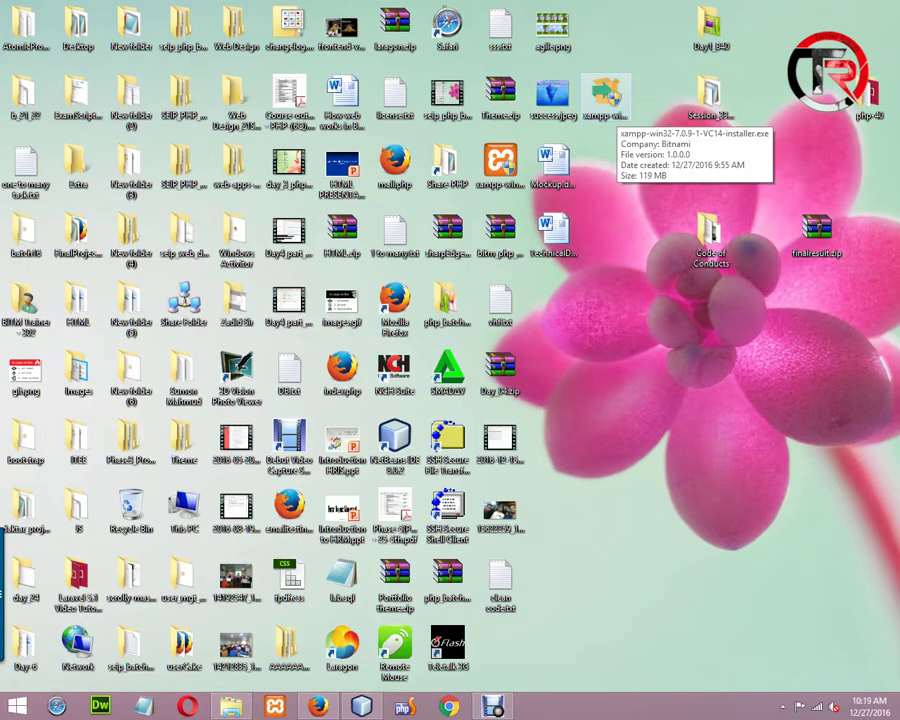
{"action": "double_click", "coordinate": [605, 97]}
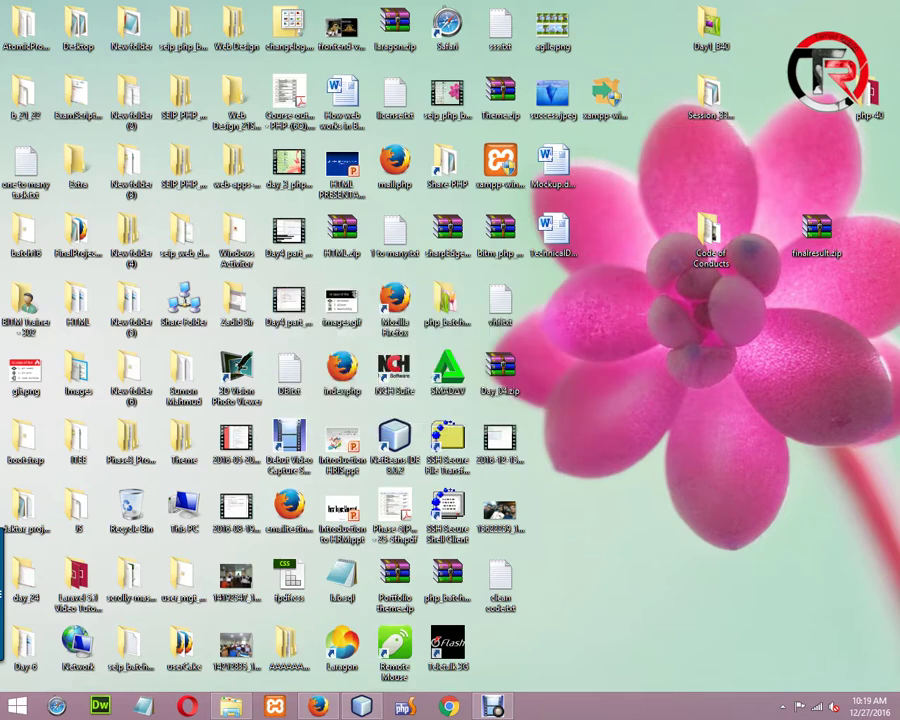
{"action": "key", "text": "Return"}
{"action": "key", "text": "Return"}
{"action": "key", "text": "Return"}
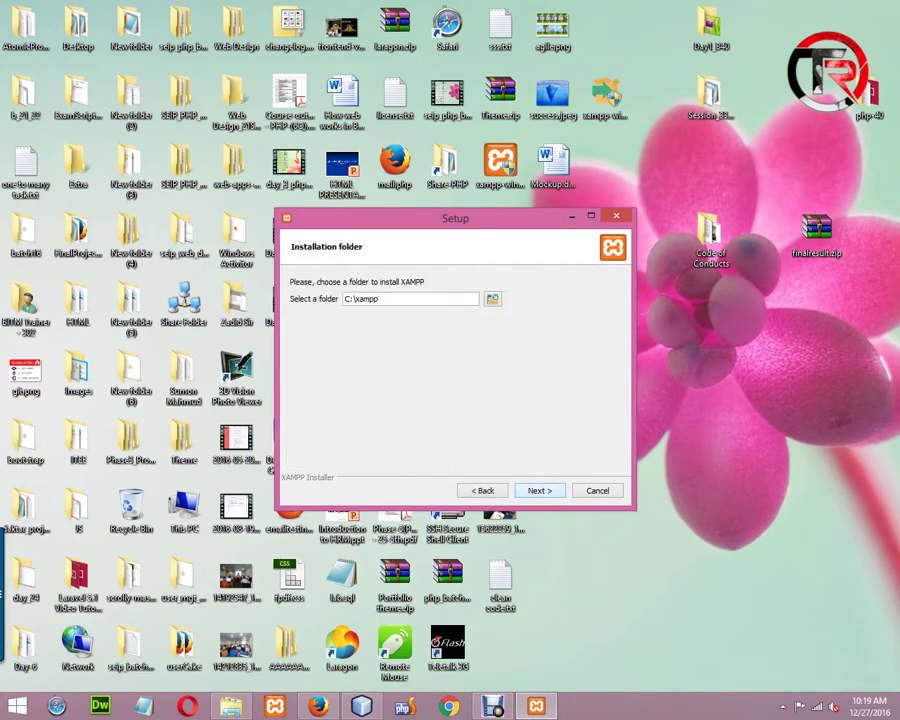
Change the XAMPP installation folder path on drive C: and accept it
{"action": "left_click_drag", "start_coordinate": [356, 298], "coordinate": [379, 299]}
{"action": "key", "text": "BackSpace"}
{"action": "type", "text": "seip"}
{"action": "key", "text": "BackSpace"}
{"action": "key", "text": "BackSpace"}
{"action": "key", "text": "BackSpace"}
{"action": "key", "text": "BackSpace"}
{"action": "key", "text": "BackSpace"}
{"action": "type", "text": "pp4h"}
{"action": "left_click", "coordinate": [377, 298]}
{"action": "type", "text": "\\"}
{"action": "key", "text": "Return"}
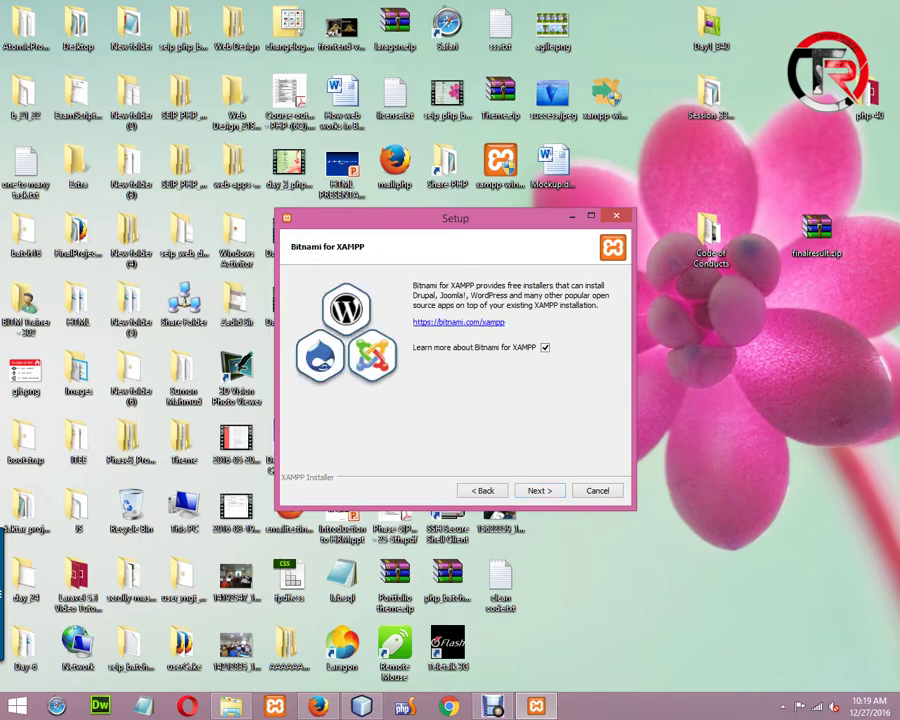
Decline to learn more about Bitnami for XAMPP and start the installation
{"action": "left_click", "coordinate": [545, 347]}
{"action": "left_click", "coordinate": [539, 490]}
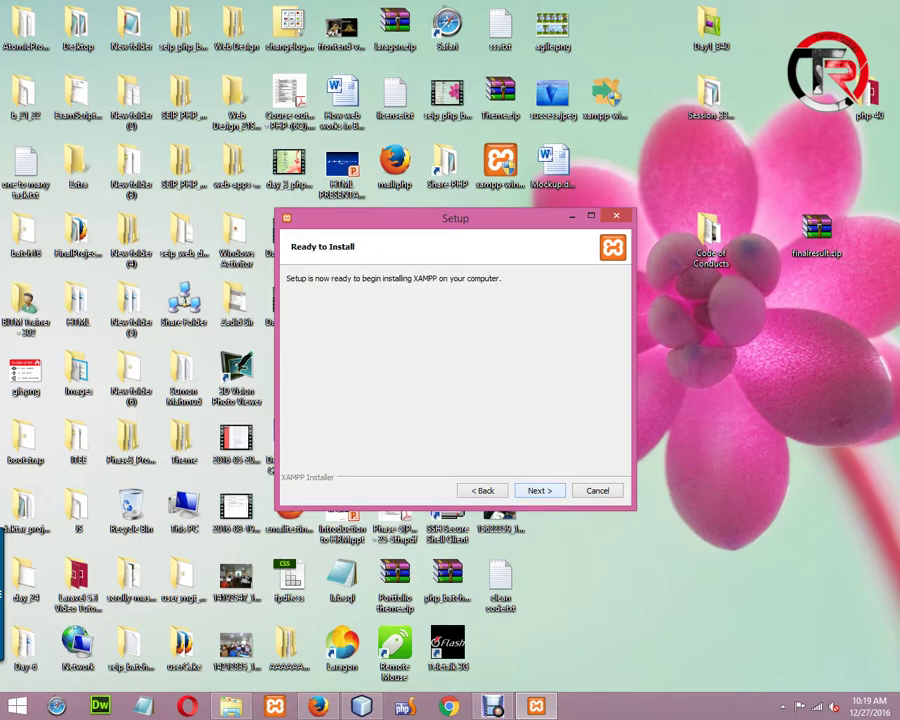
{"action": "key", "text": "Return"}
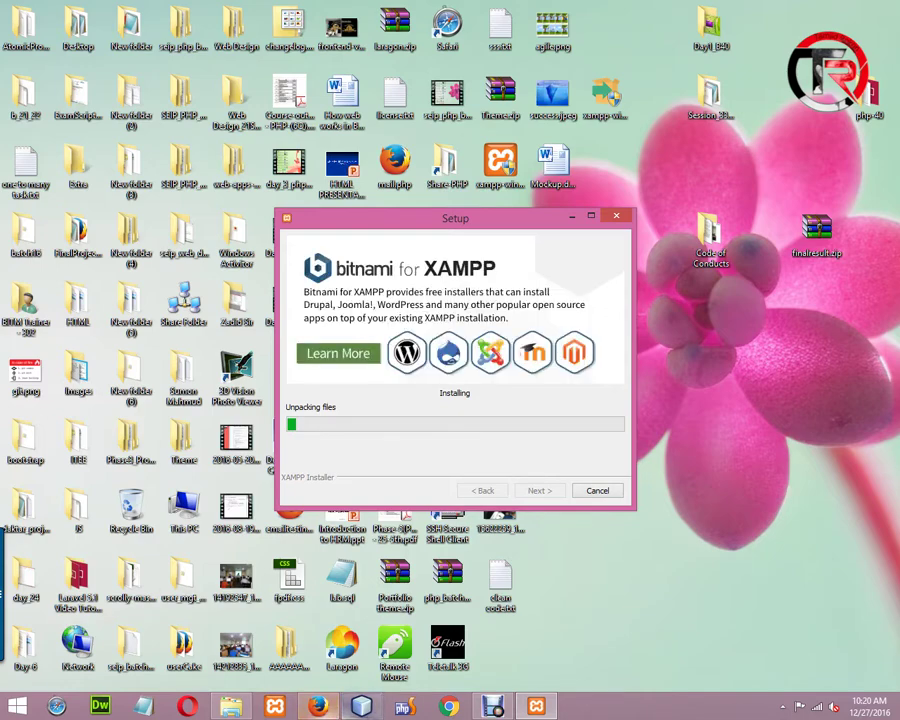
Switch to Firefox and look through the localhost directory index from start to end while XAMPP installs
{"action": "left_click", "coordinate": [318, 706]}
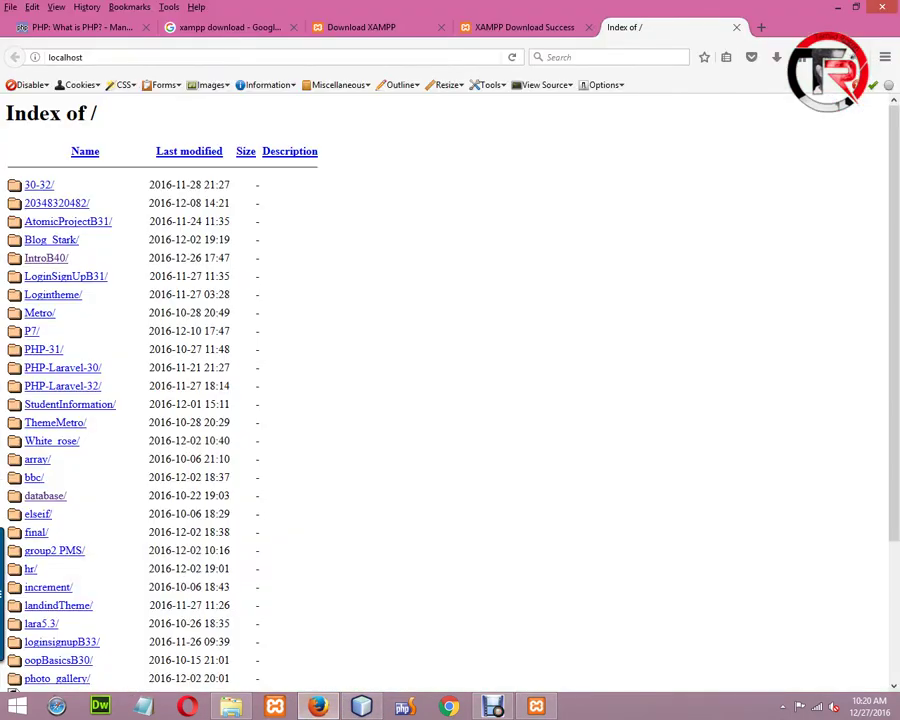
{"action": "scroll", "coordinate": [450, 380], "scroll_direction": "down", "scroll_amount": 3}
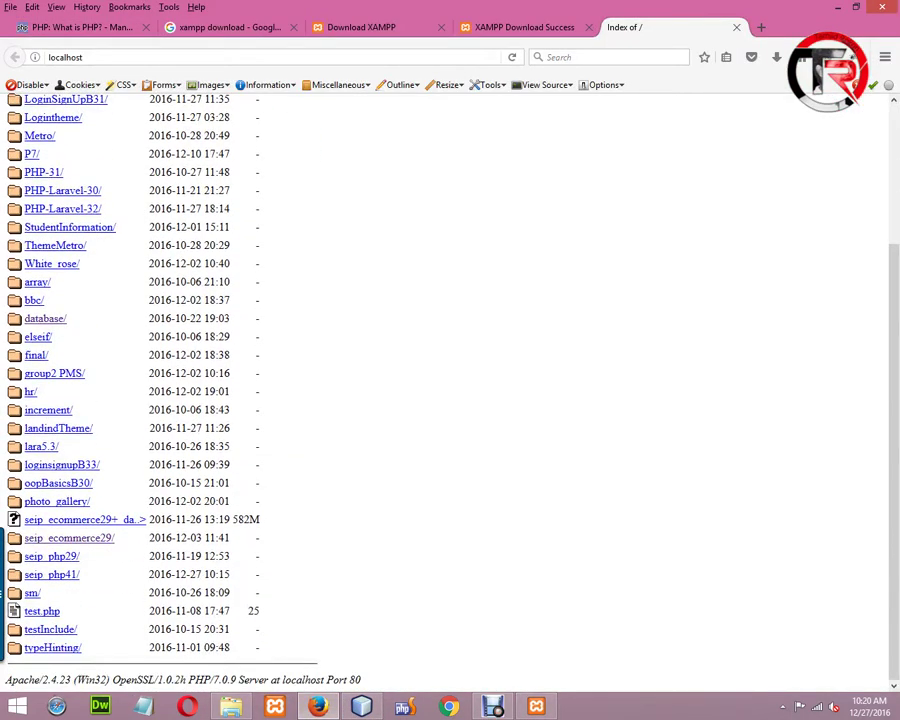
{"action": "scroll", "coordinate": [350, 500], "scroll_direction": "up", "scroll_amount": 3}
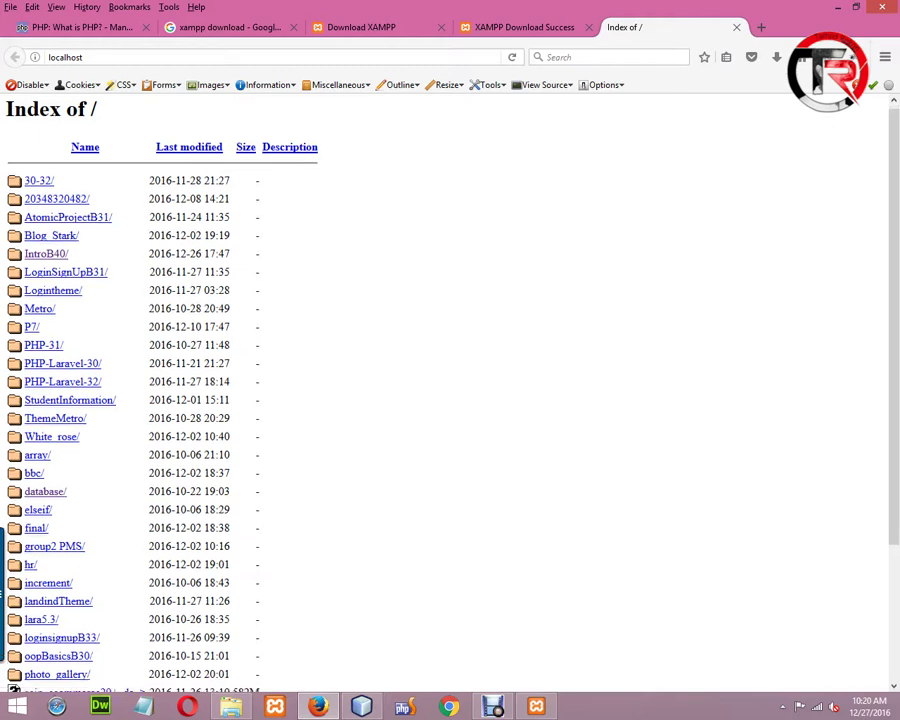
{"action": "scroll", "coordinate": [385, 500], "scroll_direction": "down", "scroll_amount": 4}
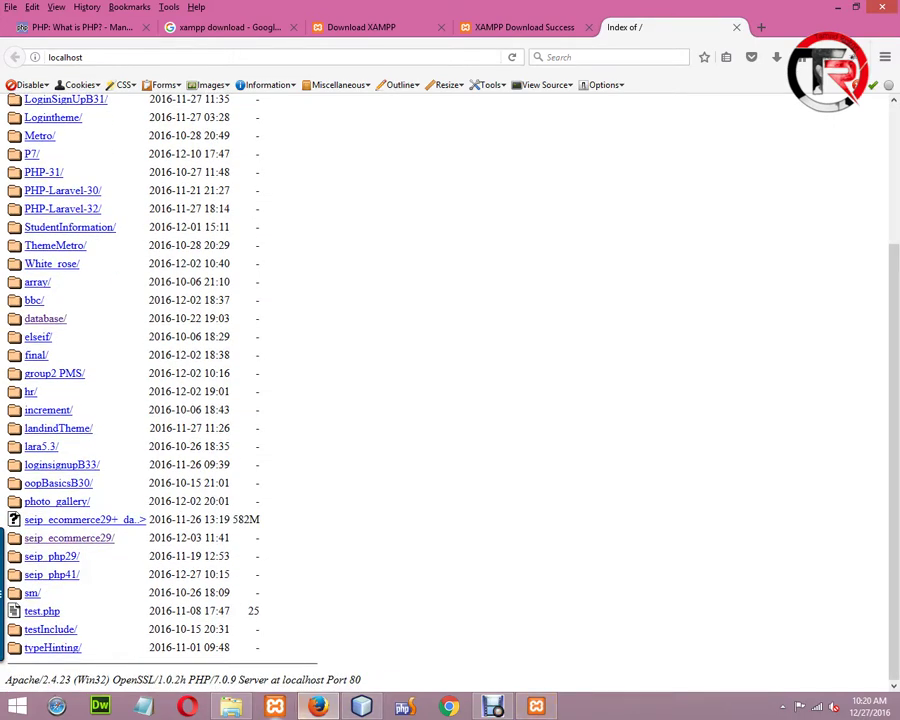
Switch to the day_08 folder in File Explorer and place the XAMPP setup window over it
{"action": "left_click", "coordinate": [231, 706]}
{"action": "left_click", "coordinate": [536, 706]}
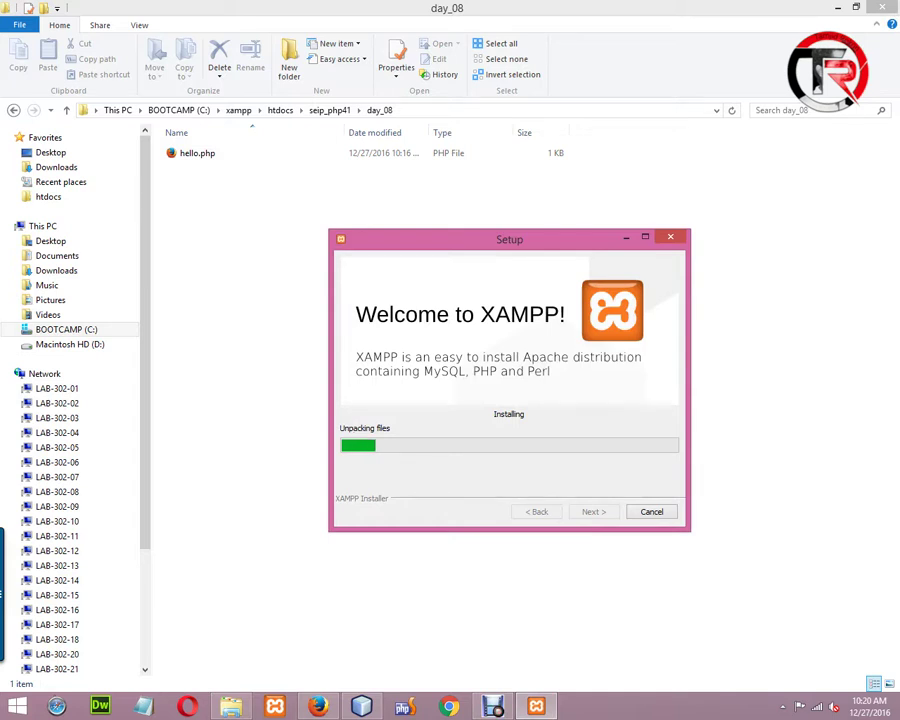
{"action": "left_click_drag", "start_coordinate": [509, 239], "coordinate": [430, 174]}
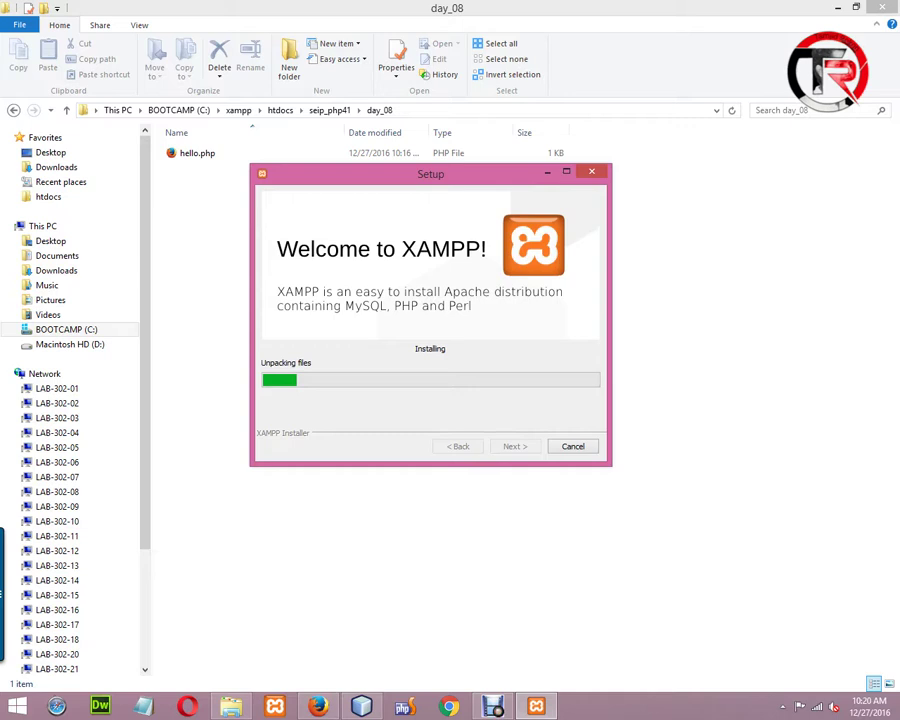
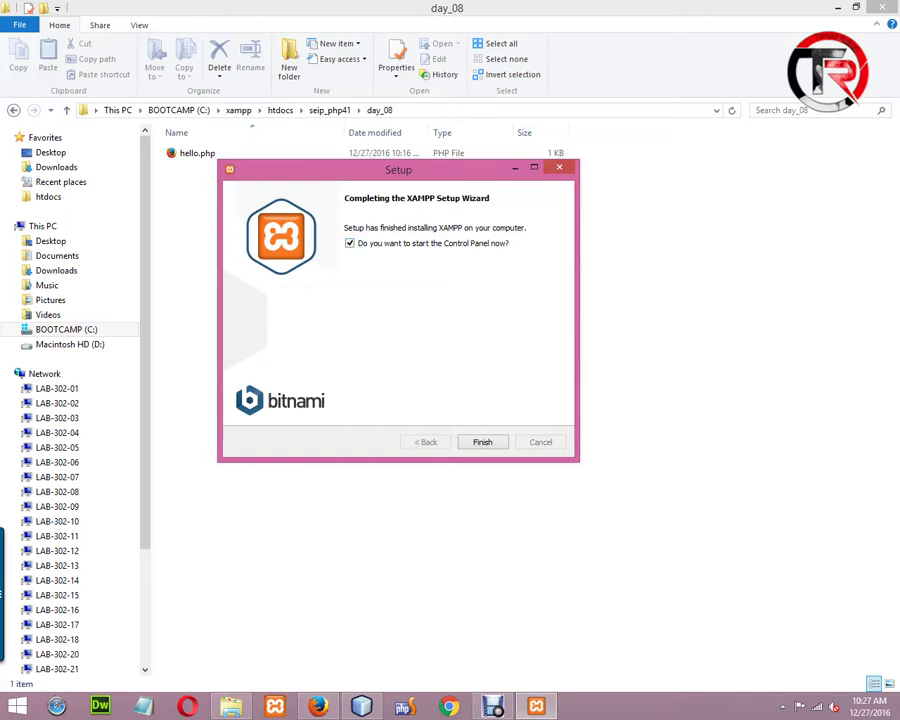
Finish the XAMPP setup wizard without starting the Control Panel
{"action": "left_click_drag", "start_coordinate": [398, 169], "coordinate": [433, 166]}
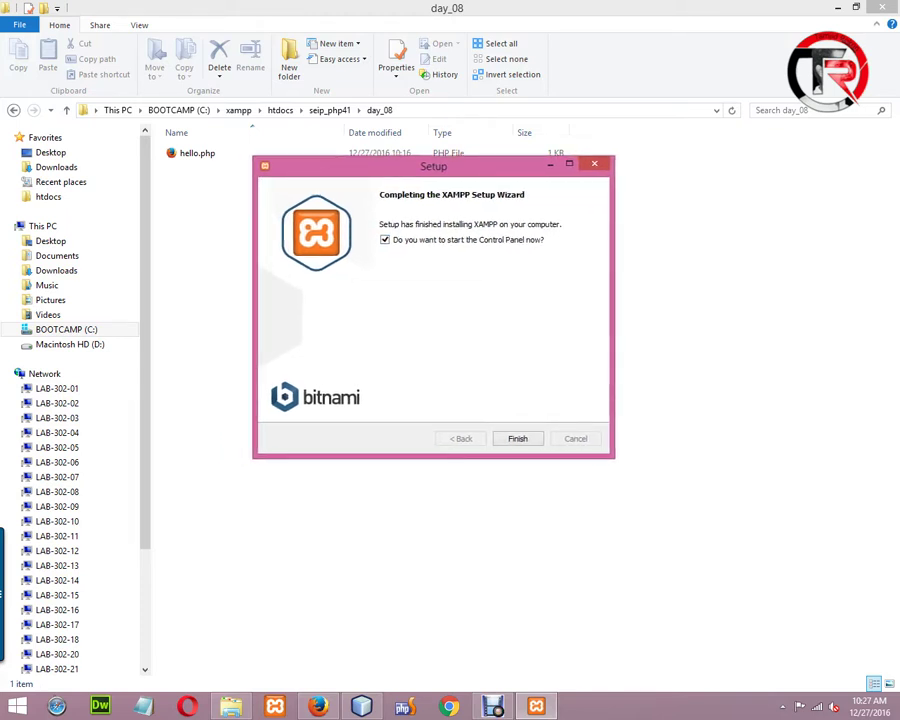
{"action": "left_click", "coordinate": [385, 239]}
{"action": "left_click", "coordinate": [517, 438]}
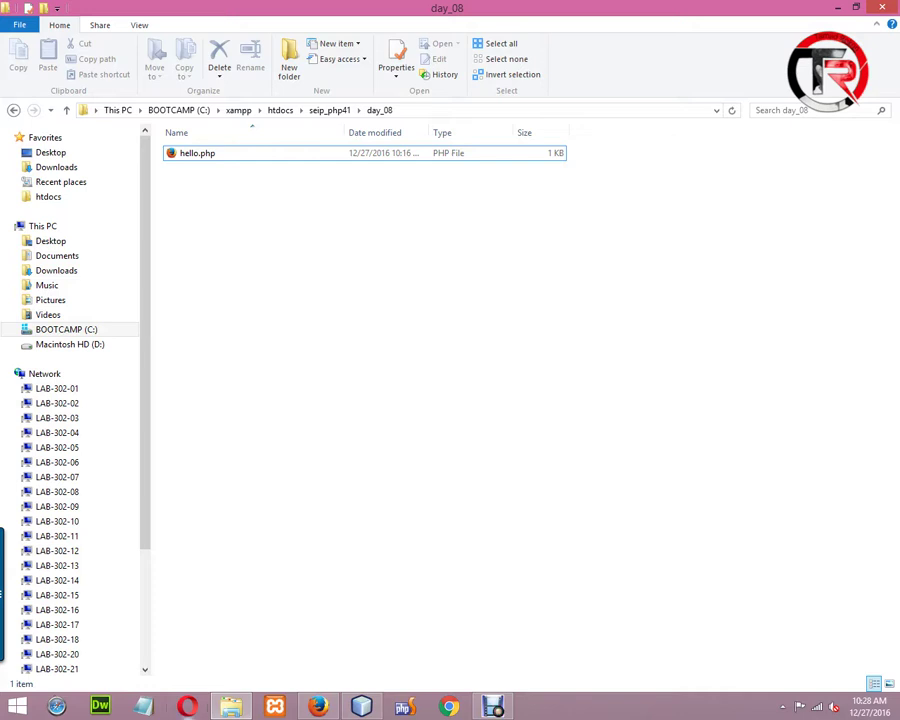
Open the new php41 installation folder on drive C: and look through its contents
{"action": "left_click", "coordinate": [178, 110]}
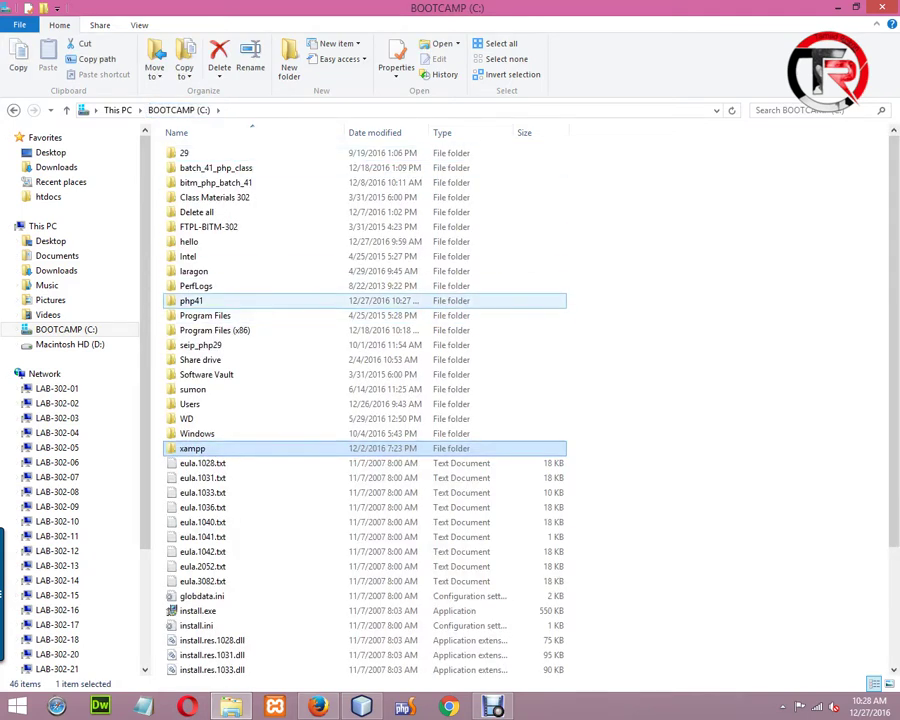
{"action": "left_click", "coordinate": [191, 300]}
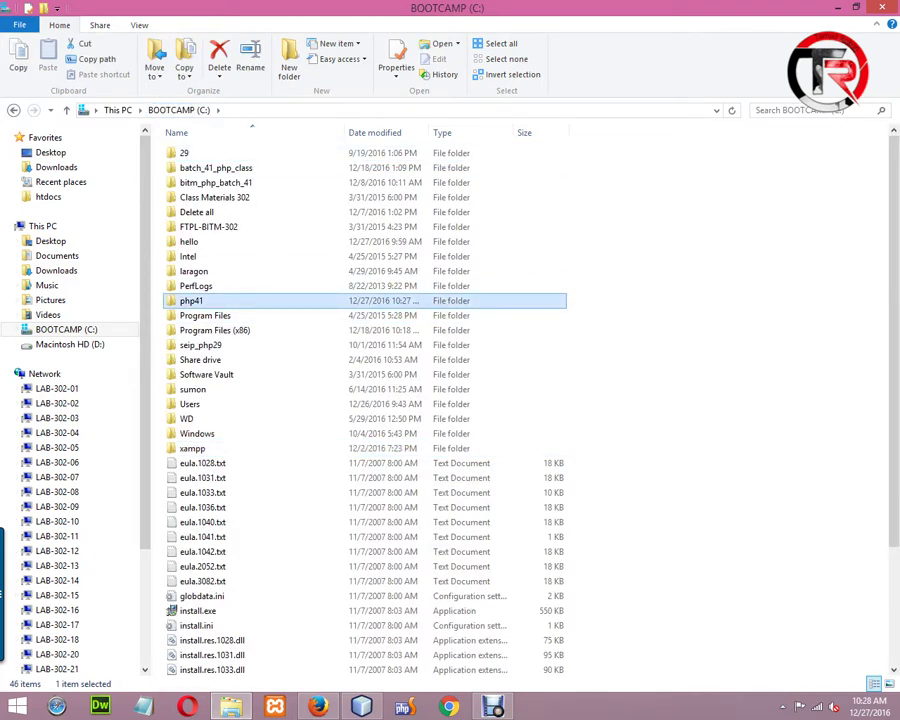
{"action": "key", "text": "Return"}
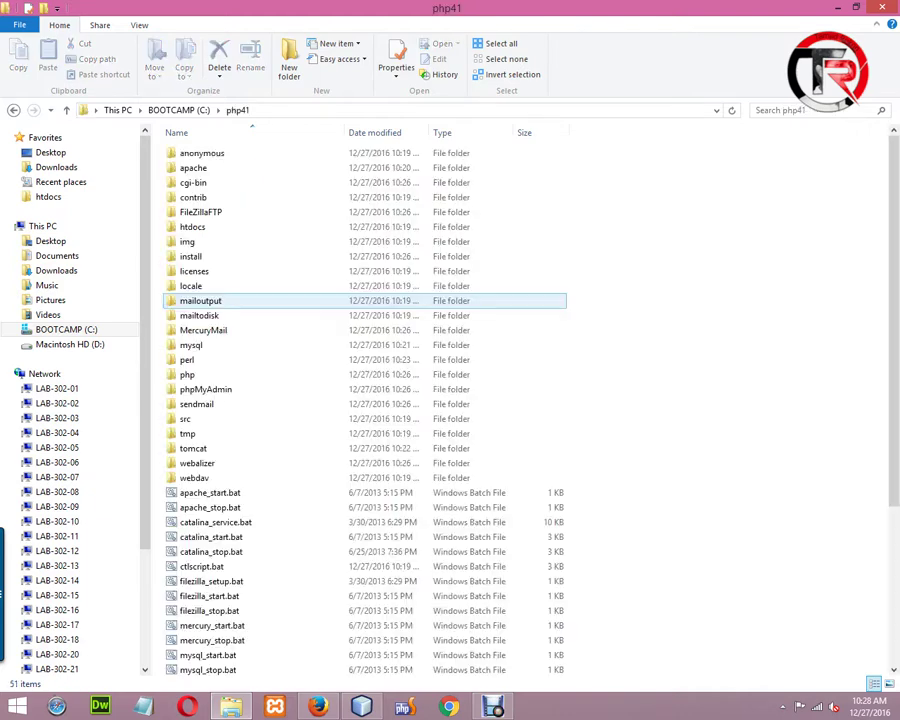
{"action": "scroll", "coordinate": [205, 430], "scroll_direction": "down", "scroll_amount": 5}
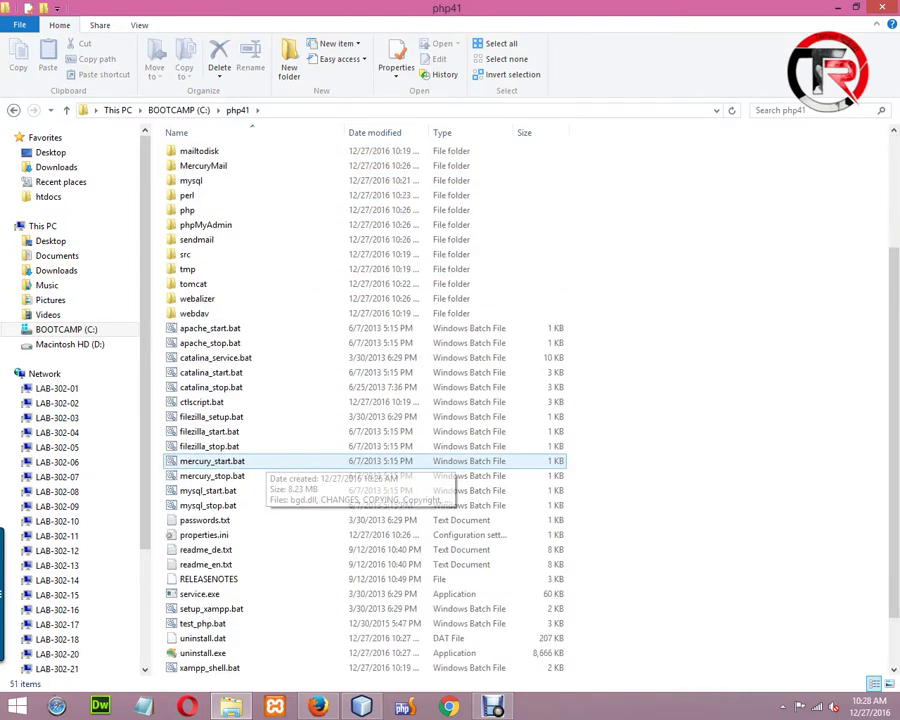
{"action": "scroll", "coordinate": [205, 461], "scroll_direction": "up", "scroll_amount": 4}
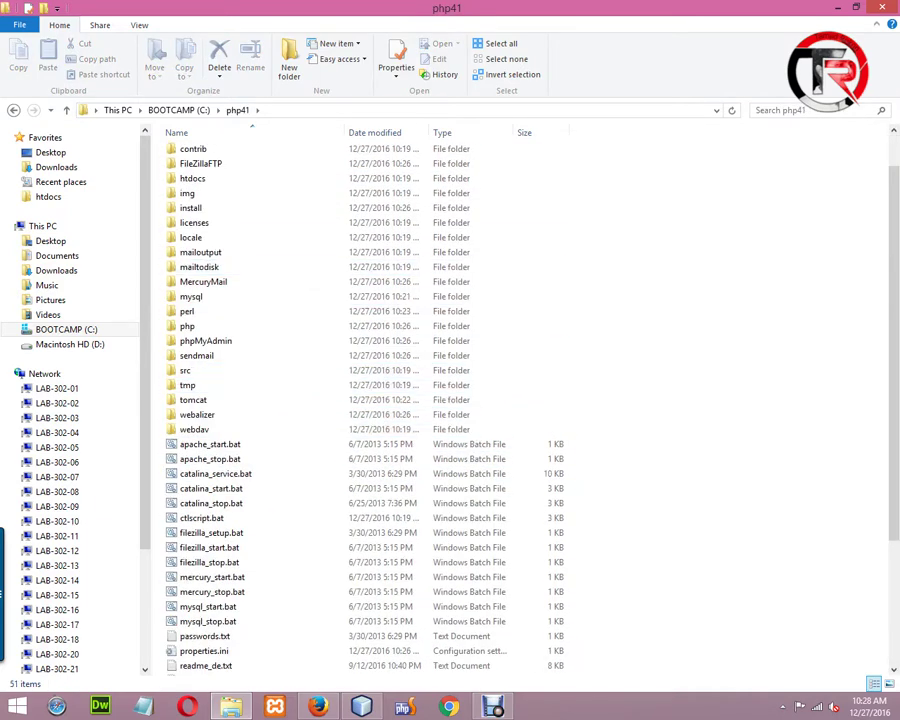
Show the php41 folder's contents as tiles, then go back to drive C: and reopen php41
{"action": "left_click", "coordinate": [139, 25]}
{"action": "left_click", "coordinate": [146, 73]}
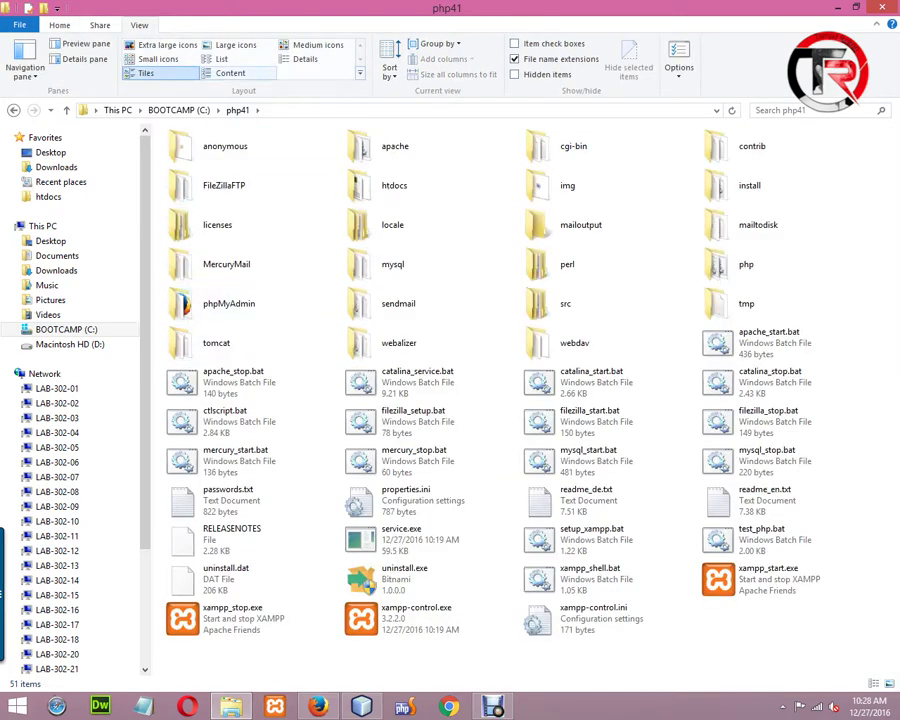
{"action": "left_click", "coordinate": [179, 110]}
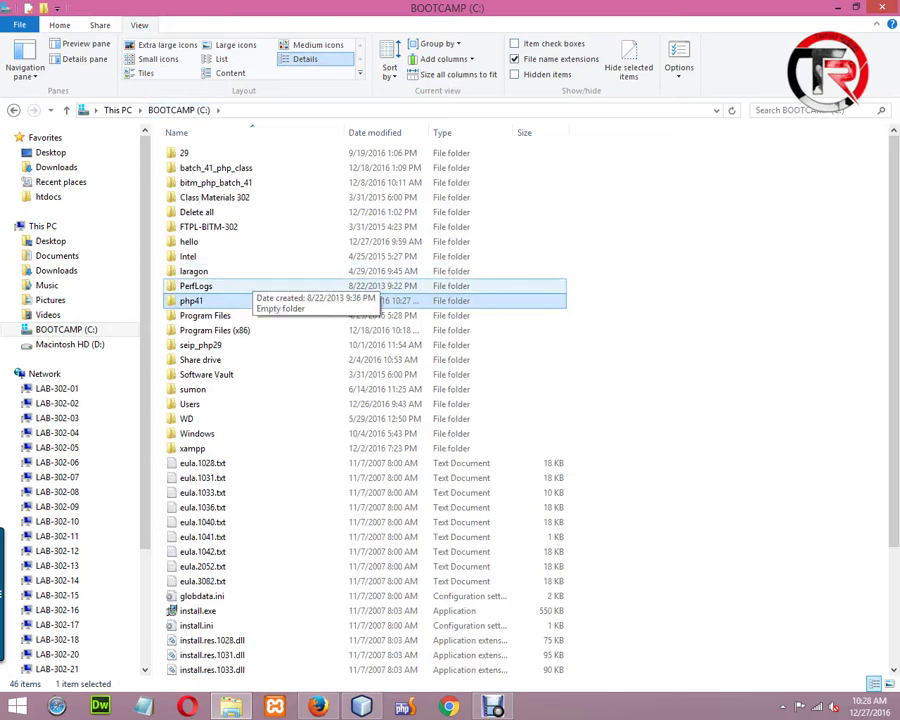
{"action": "double_click", "coordinate": [191, 300]}
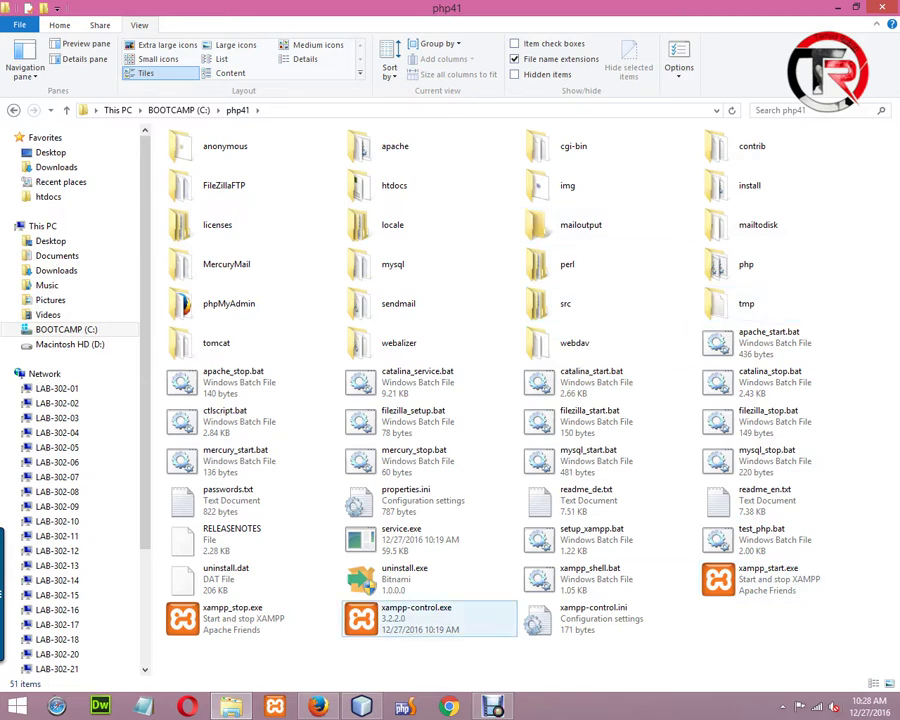
Select xampp-control.exe in php41, then restore the already running XAMPP Control Panel of C:\xampp and quit it
{"action": "left_click", "coordinate": [428, 618]}
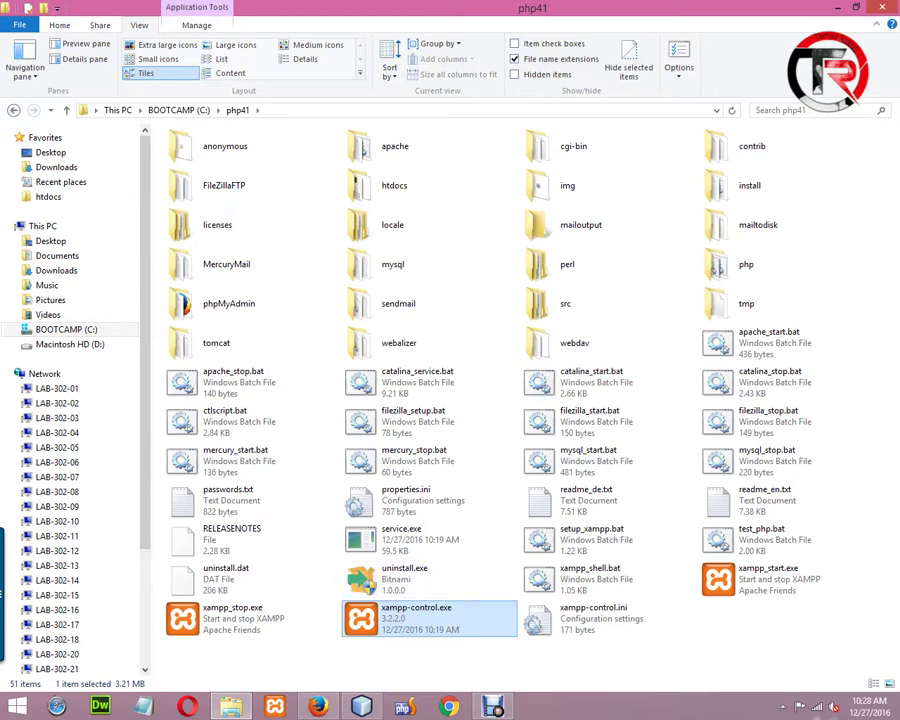
{"action": "left_click", "coordinate": [783, 706]}
{"action": "double_click", "coordinate": [748, 589]}
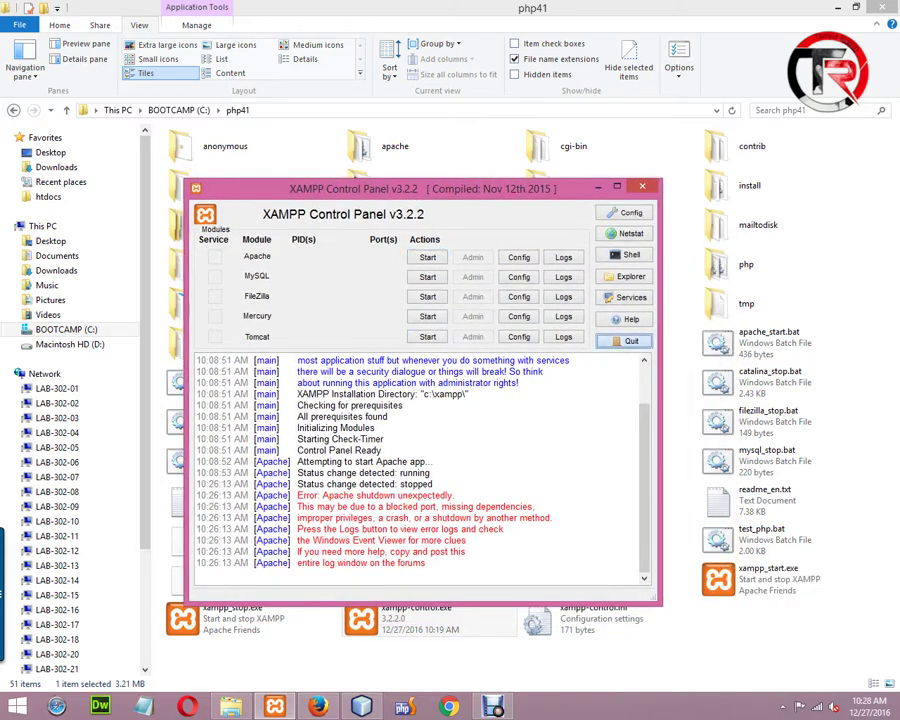
{"action": "left_click", "coordinate": [624, 341]}
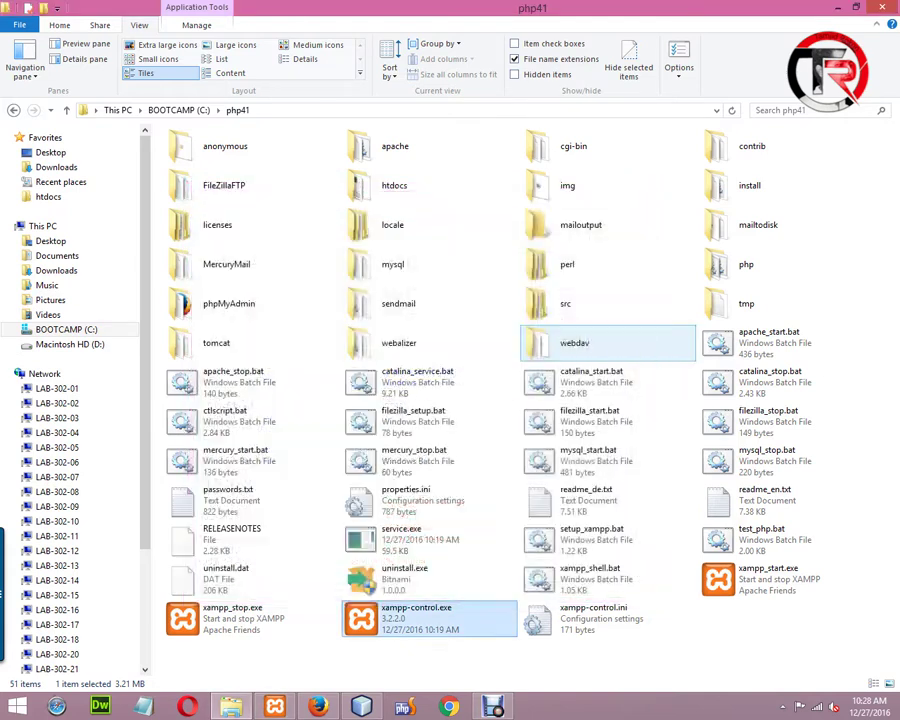
Launch xampp-control.exe from the php41 folder and save English as the Control Panel language
{"action": "double_click", "coordinate": [429, 618]}
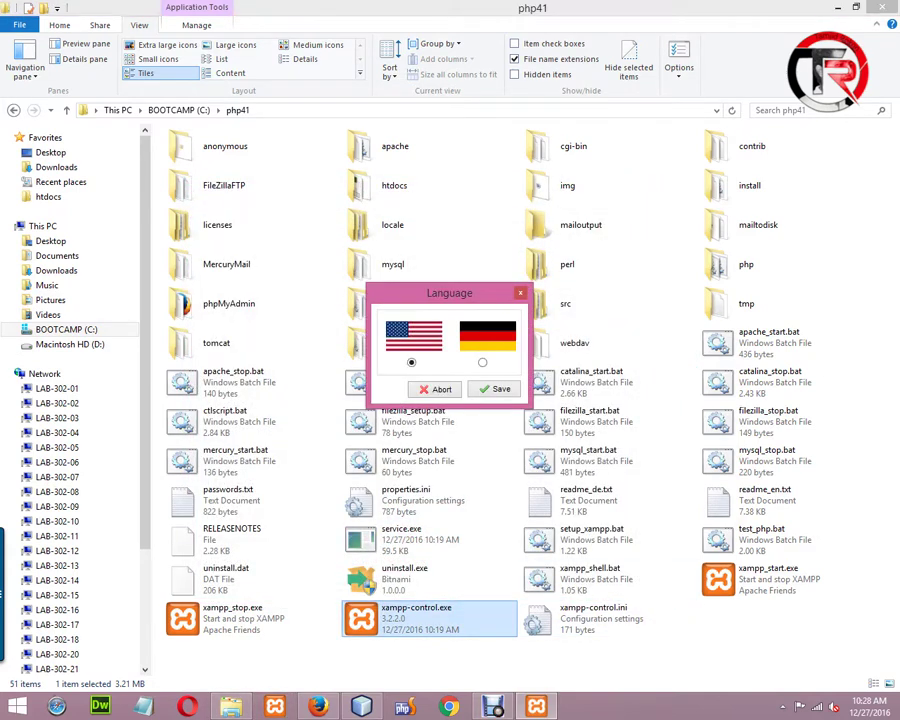
{"action": "left_click_drag", "start_coordinate": [449, 293], "coordinate": [376, 280]}
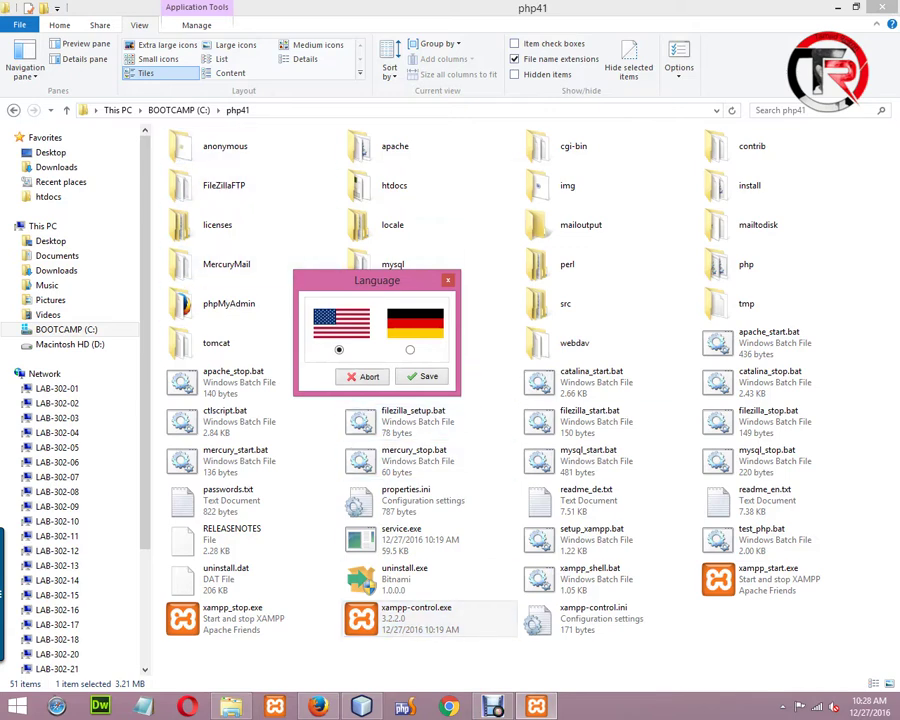
{"action": "left_click_drag", "start_coordinate": [377, 280], "coordinate": [341, 271]}
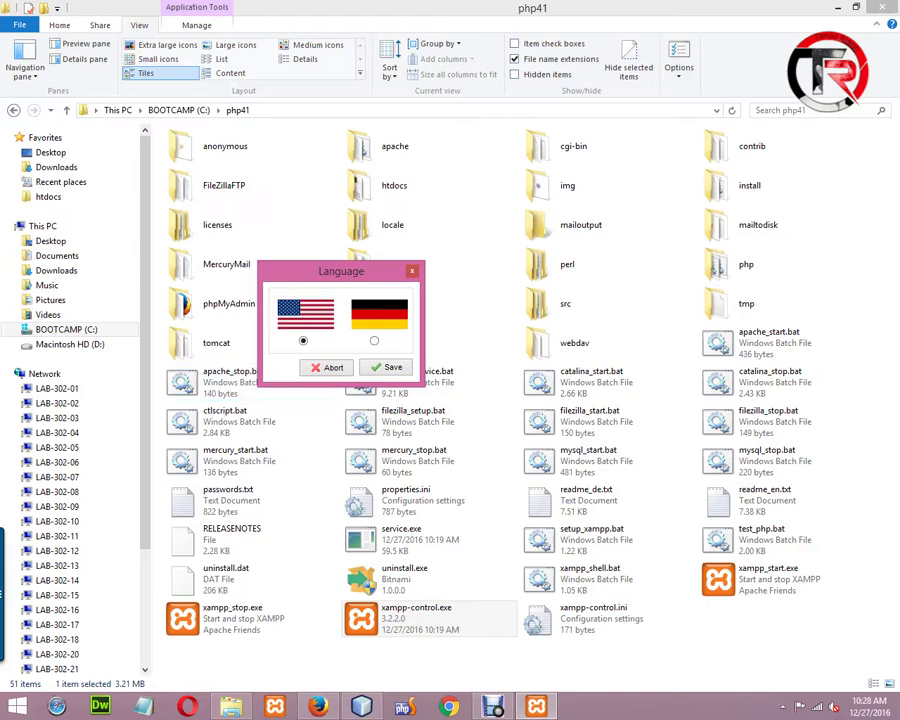
{"action": "left_click", "coordinate": [388, 367]}
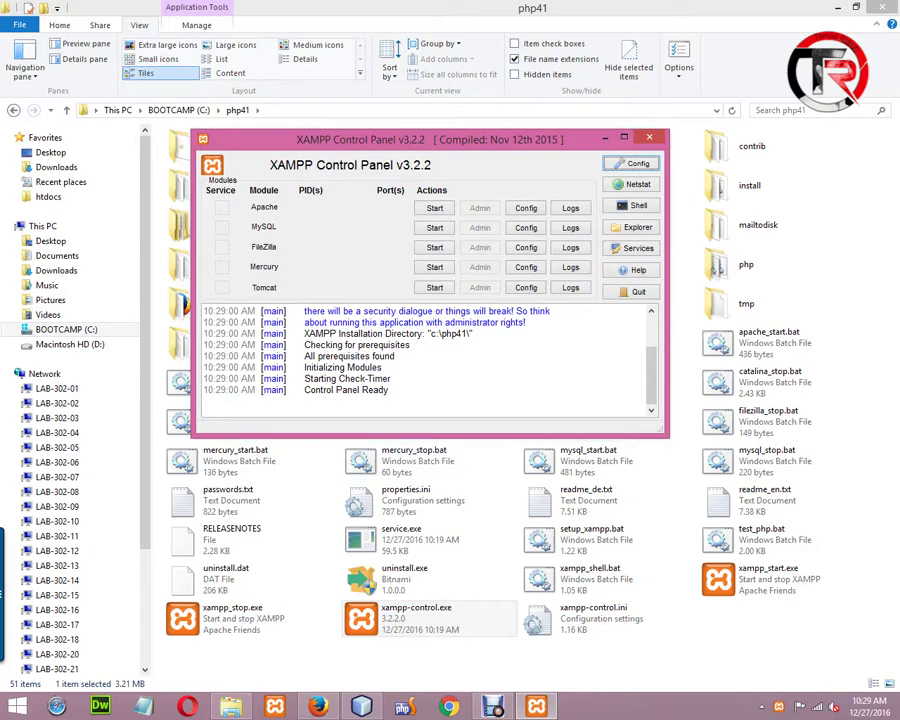
Start the Apache module of the php41 installation and close the XAMPP Control Panel window
{"action": "left_click_drag", "start_coordinate": [430, 139], "coordinate": [424, 192]}
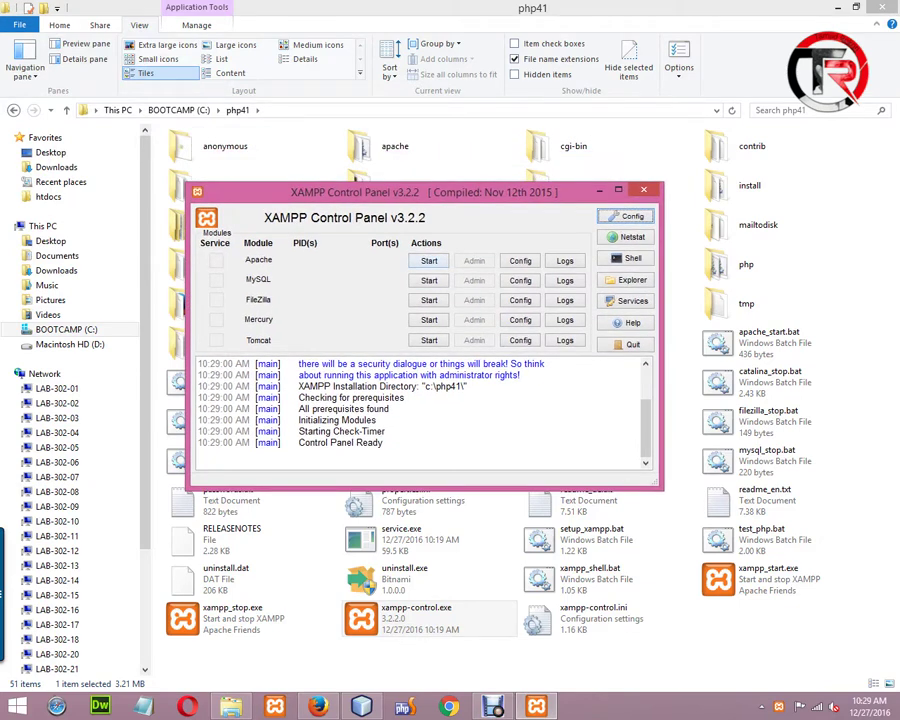
{"action": "left_click", "coordinate": [429, 260]}
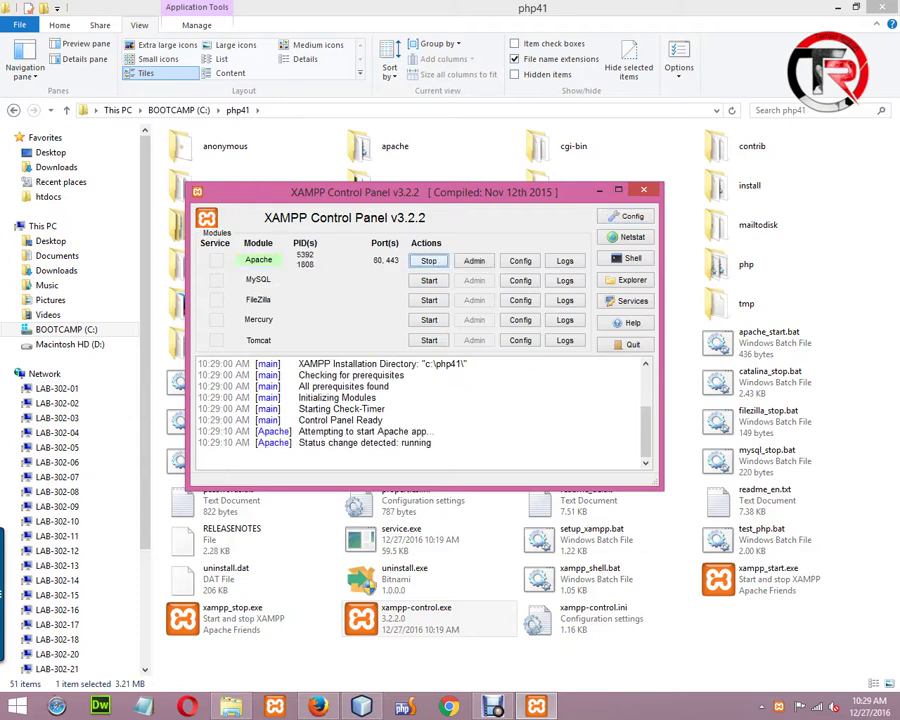
{"action": "left_click", "coordinate": [643, 190]}
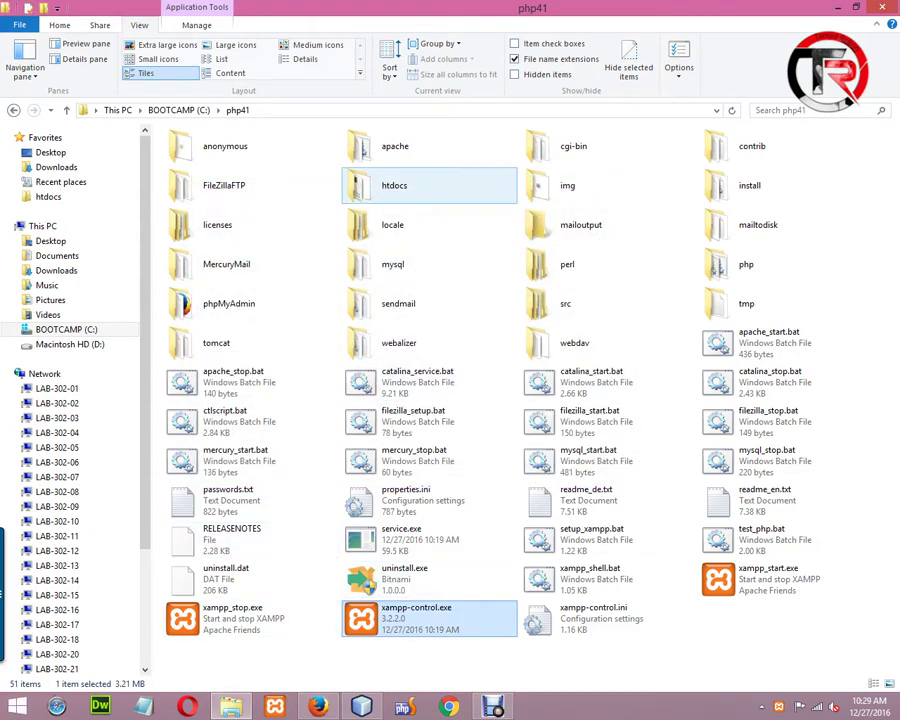
Open the htdocs folder inside php41, show its contents as tiles, and examine the default folders and files
{"action": "double_click", "coordinate": [395, 185]}
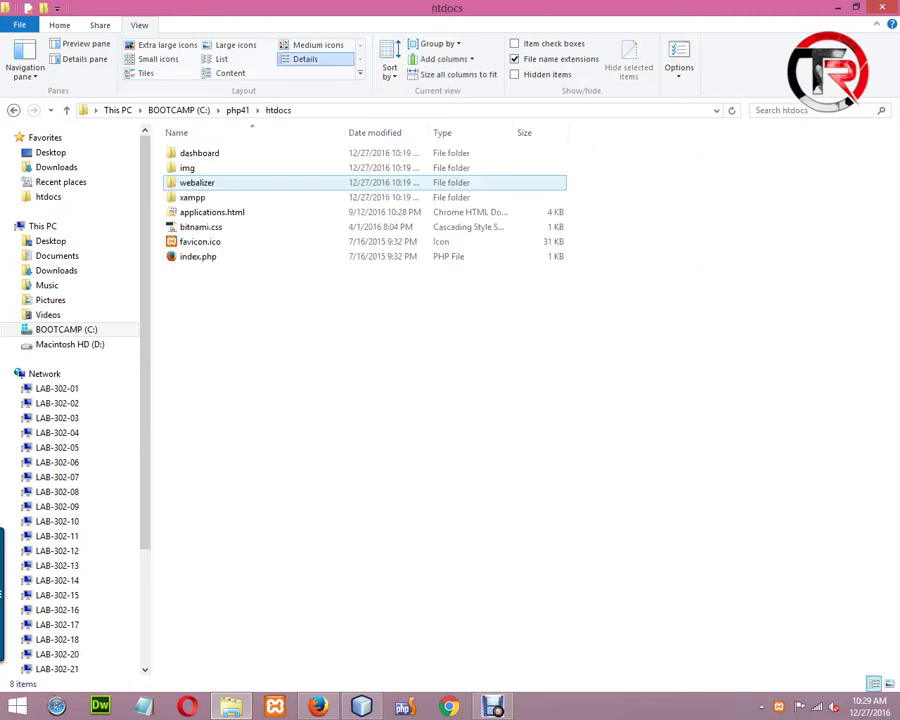
{"action": "left_click_drag", "start_coordinate": [381, 383], "coordinate": [176, 141]}
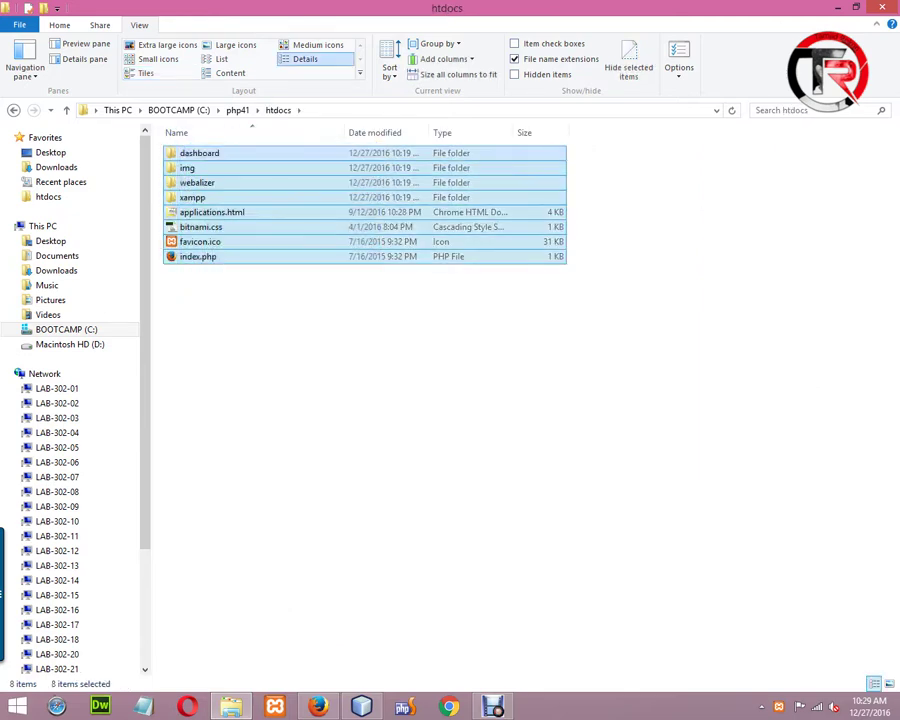
{"action": "left_click", "coordinate": [590, 290]}
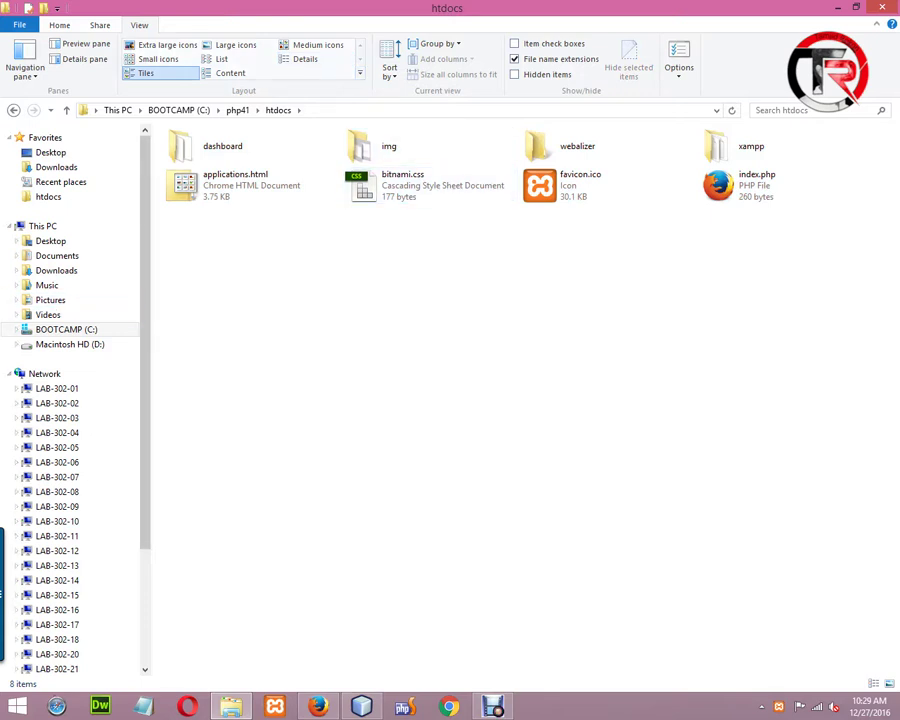
{"action": "left_click_drag", "start_coordinate": [805, 262], "coordinate": [697, 219]}
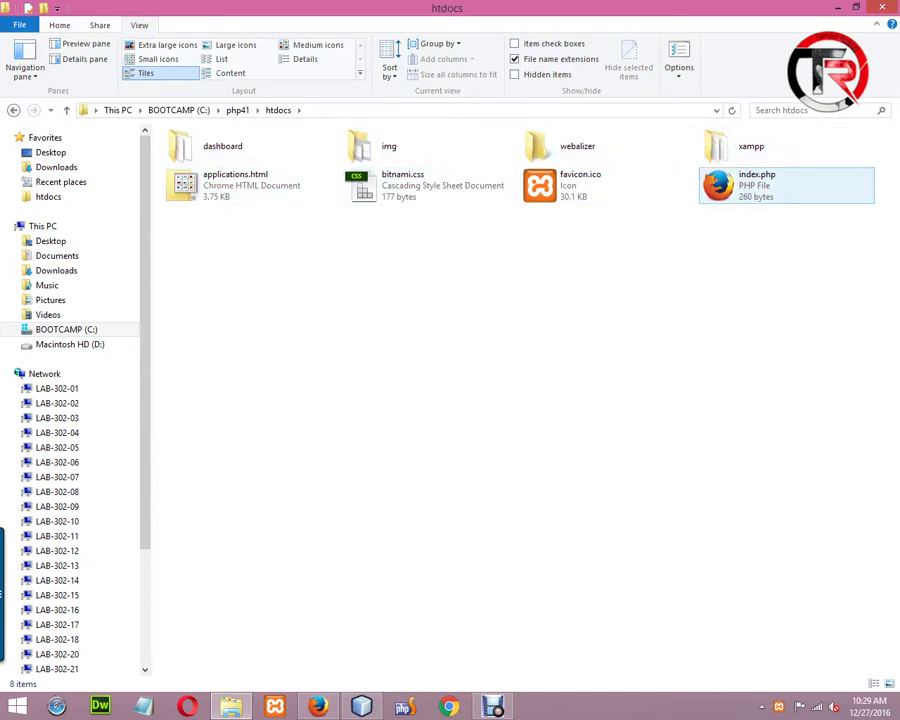
{"action": "left_click_drag", "start_coordinate": [855, 124], "coordinate": [162, 165]}
{"action": "left_click_drag", "start_coordinate": [881, 166], "coordinate": [211, 201]}
{"action": "left_click", "coordinate": [211, 210]}
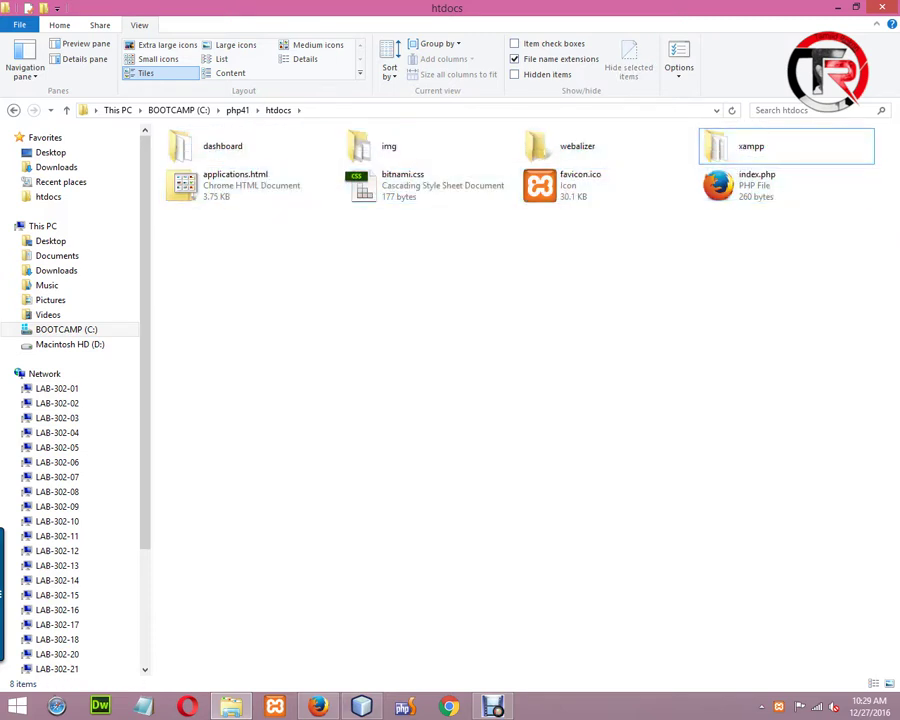
Switch to Firefox at the localhost index and bring up the running XAMPP Control Panel to check Apache
{"action": "left_click", "coordinate": [318, 706]}
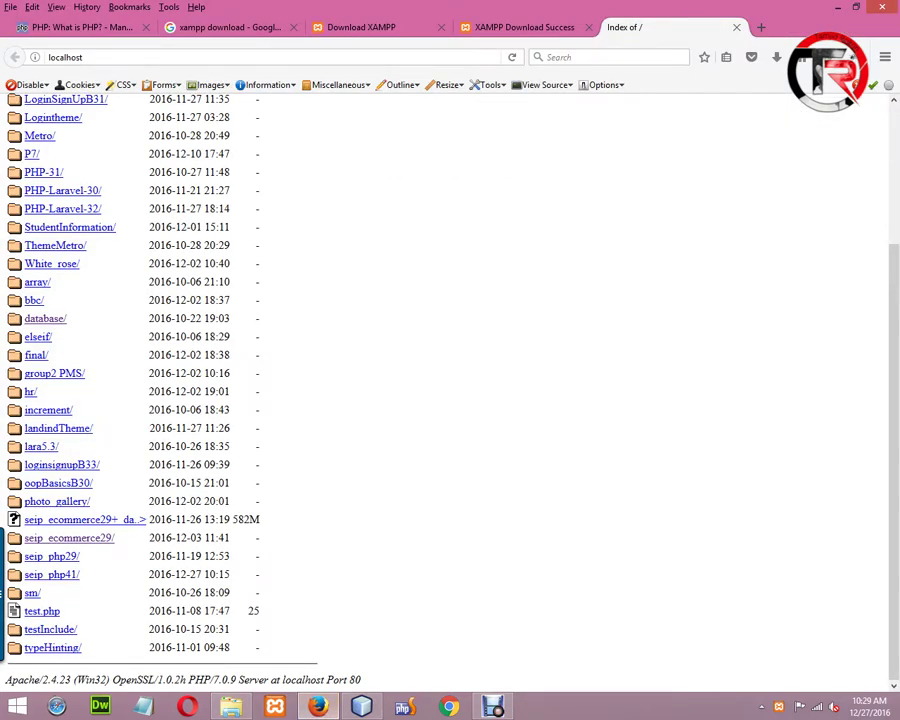
{"action": "left_click", "coordinate": [782, 706]}
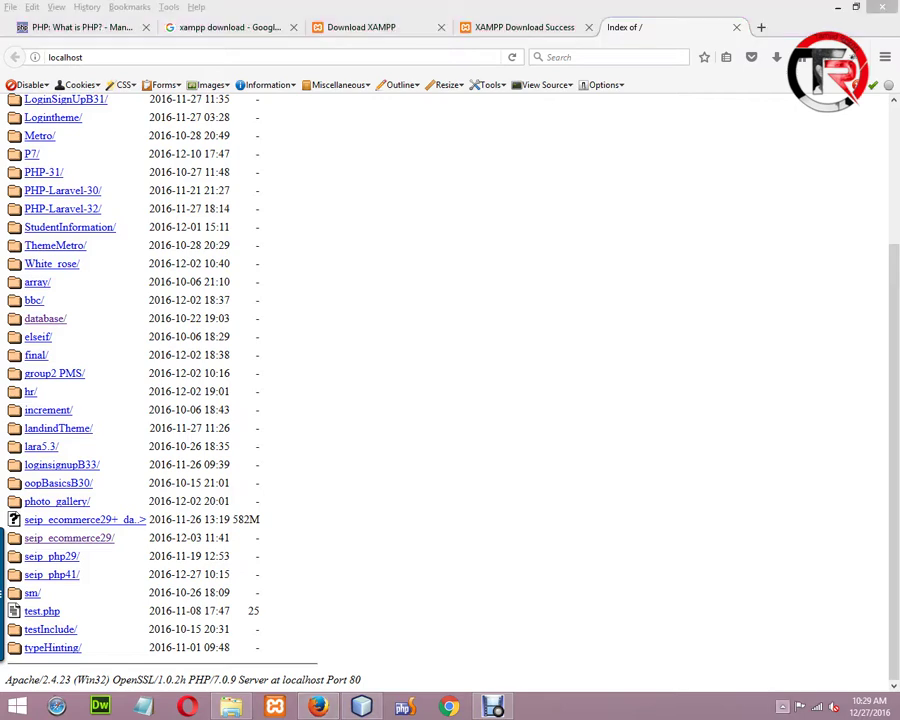
{"action": "left_click", "coordinate": [793, 634]}
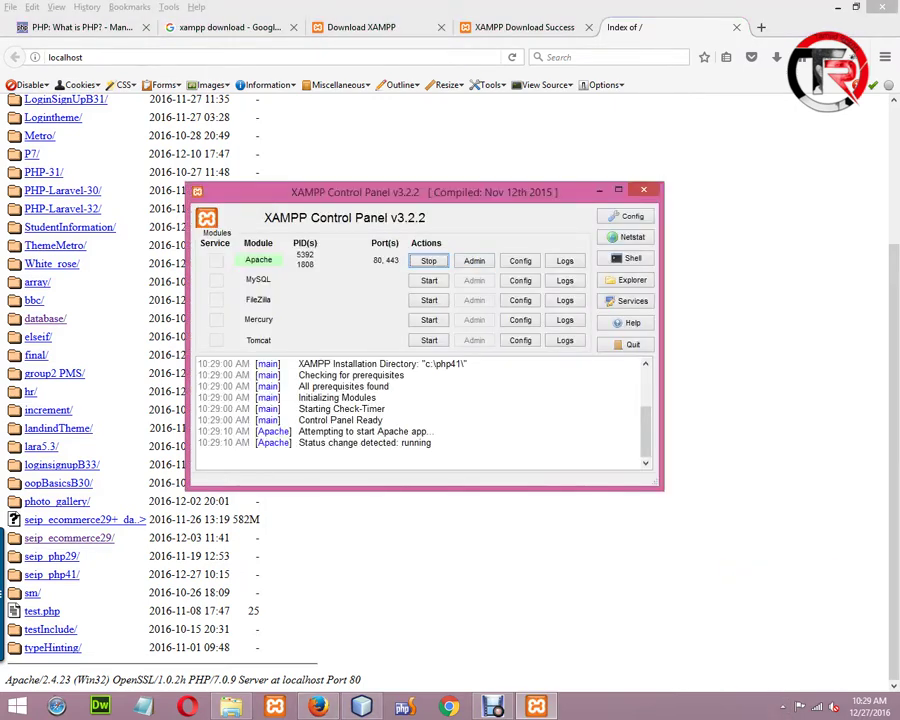
Close the XAMPP Control Panel and compare the php41 htdocs folder with the localhost index in Firefox
{"action": "left_click", "coordinate": [643, 190]}
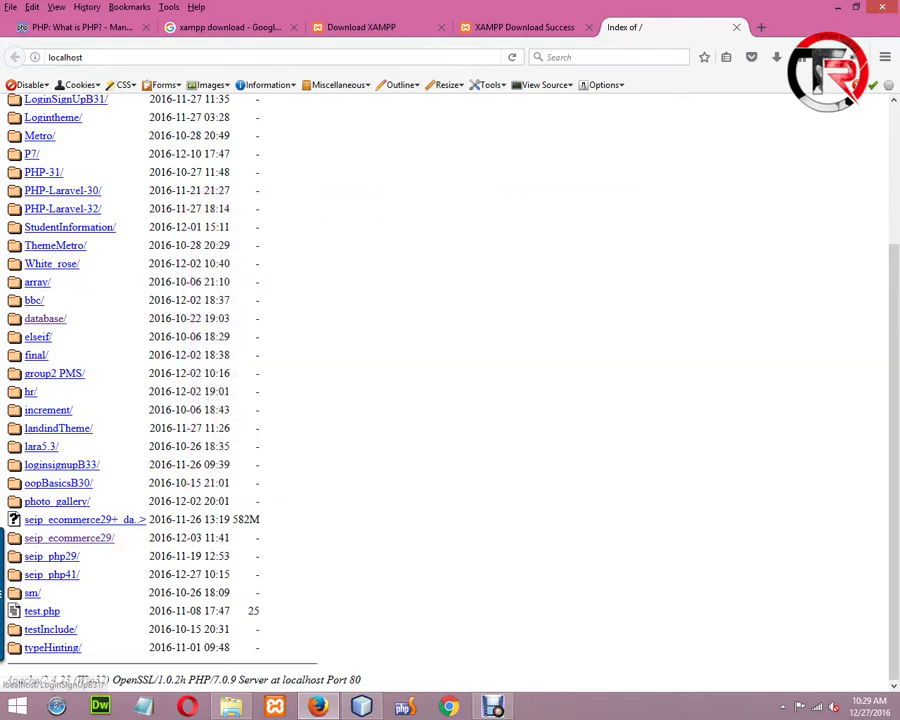
{"action": "left_click", "coordinate": [231, 706]}
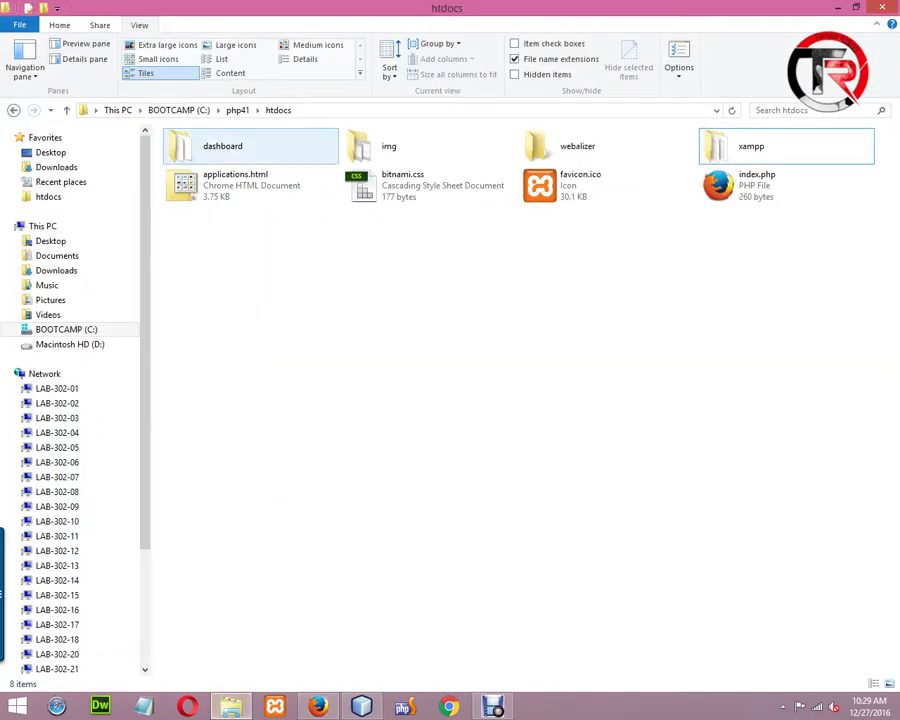
{"action": "key", "text": "alt+Up"}
{"action": "key", "text": "Return"}
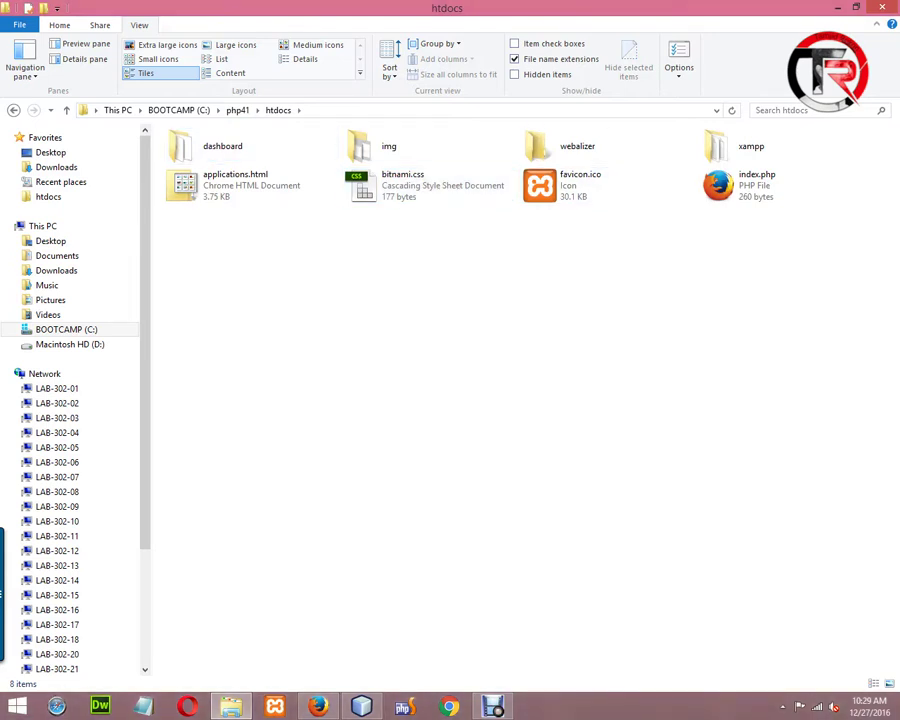
{"action": "right_click", "coordinate": [392, 347]}
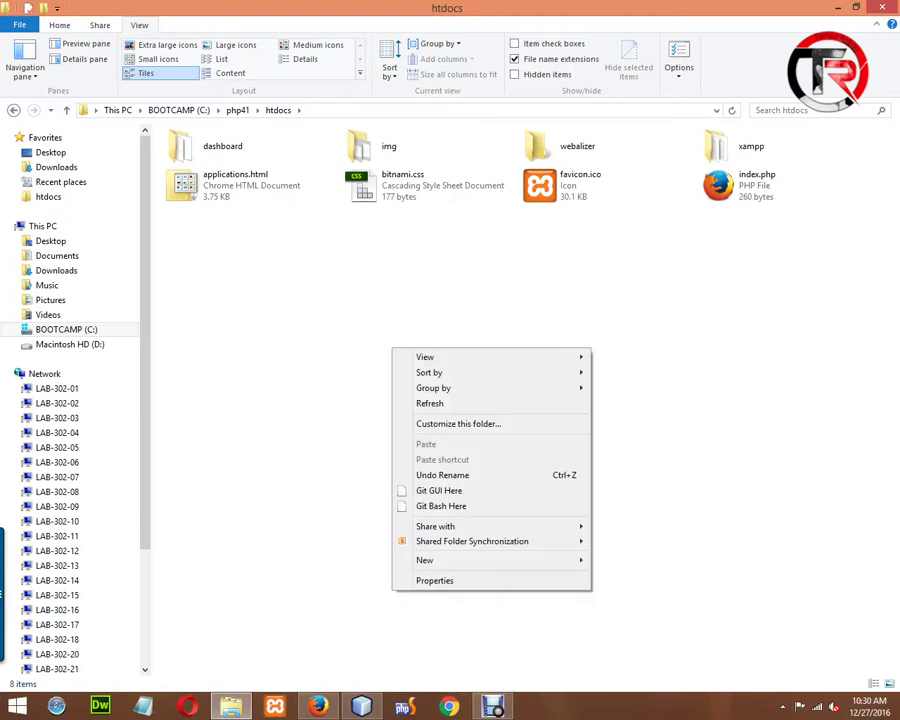
{"action": "left_click", "coordinate": [318, 706]}
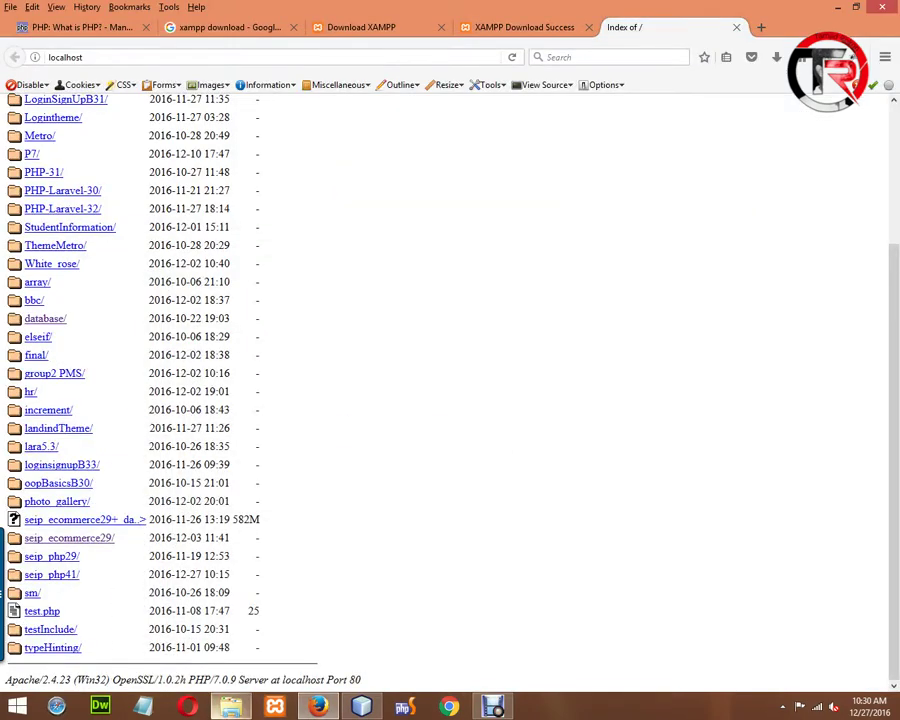
Copy hello.php from the day_08 folder in C:\xampp\htdocs\seip_php41 using File Explorer
{"action": "key", "text": "alt+Tab"}
{"action": "left_click", "coordinate": [66, 329]}
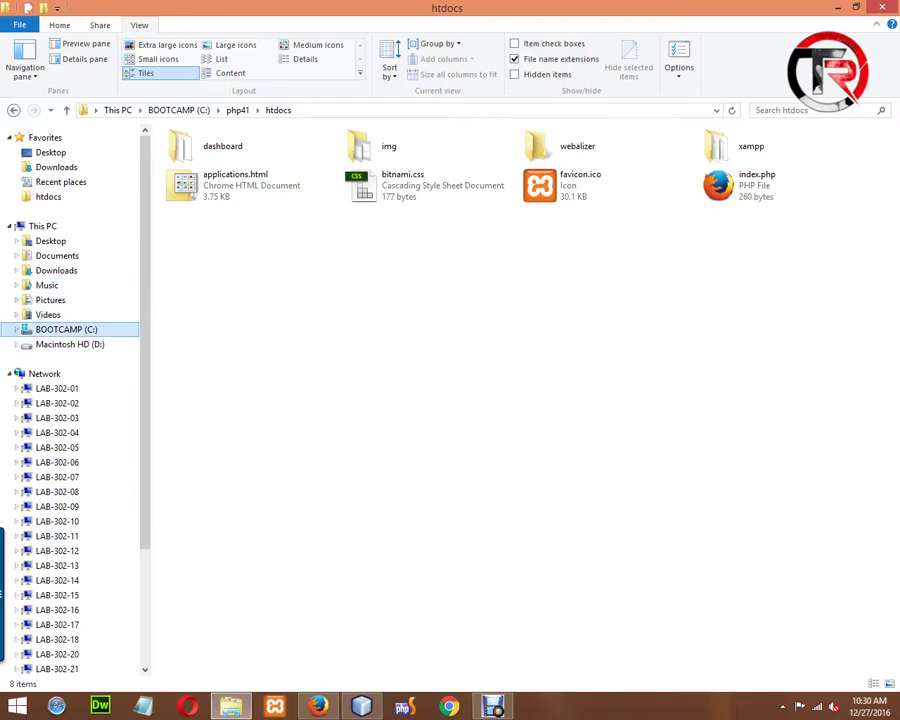
{"action": "left_click", "coordinate": [200, 448]}
{"action": "double_click", "coordinate": [200, 448]}
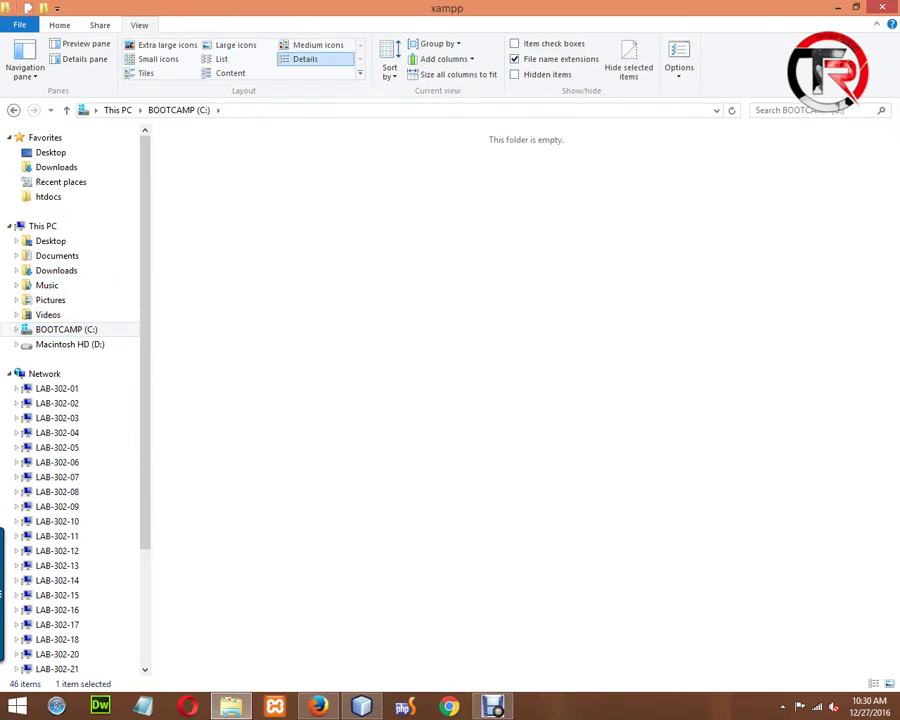
{"action": "left_click", "coordinate": [590, 185]}
{"action": "double_click", "coordinate": [572, 185]}
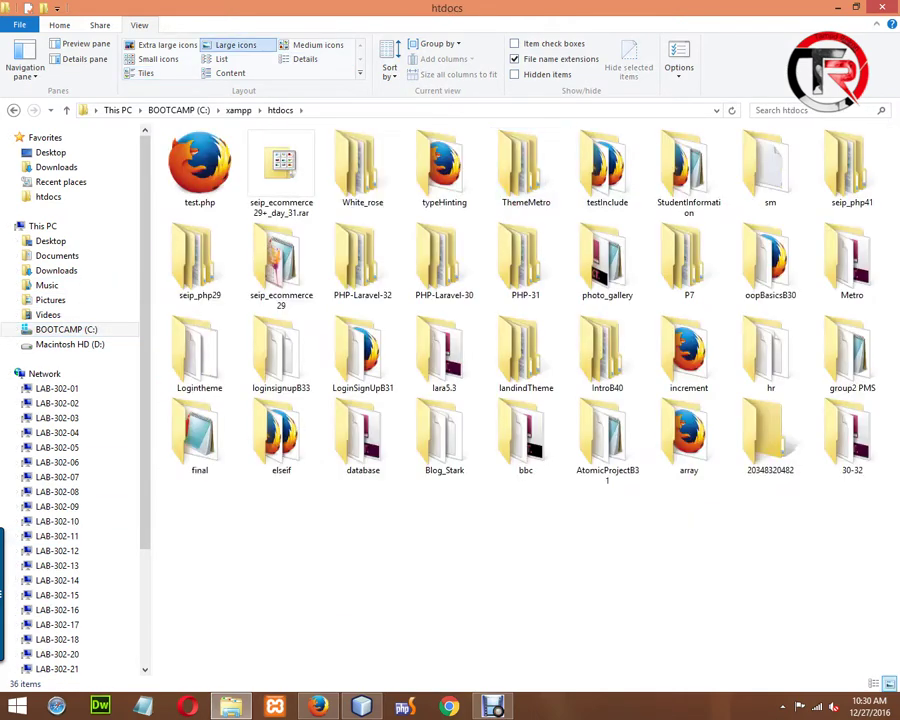
{"action": "double_click", "coordinate": [838, 145]}
{"action": "double_click", "coordinate": [193, 153]}
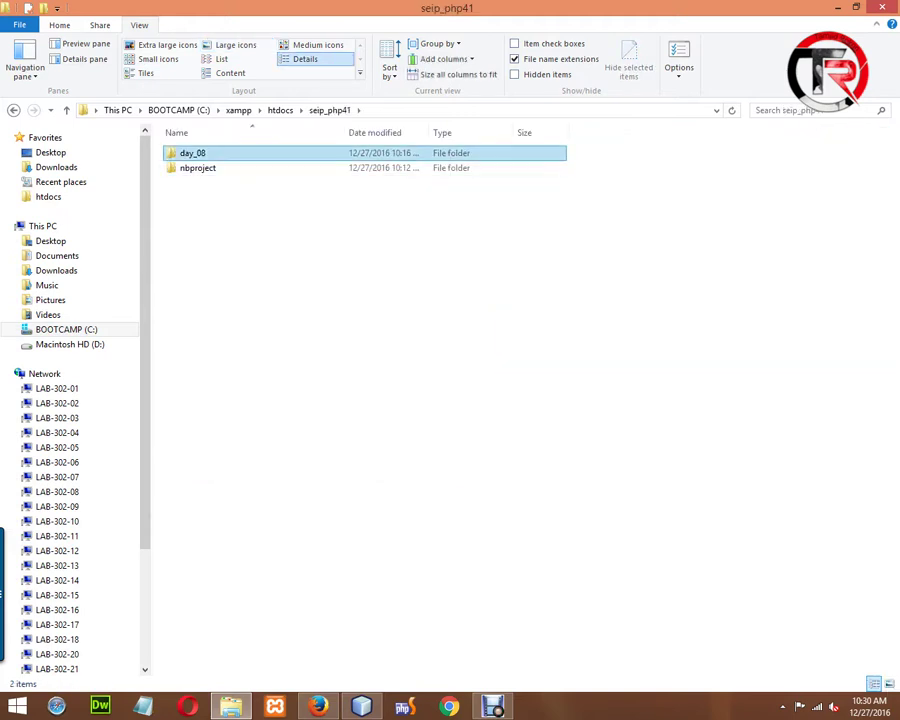
{"action": "left_click", "coordinate": [197, 153]}
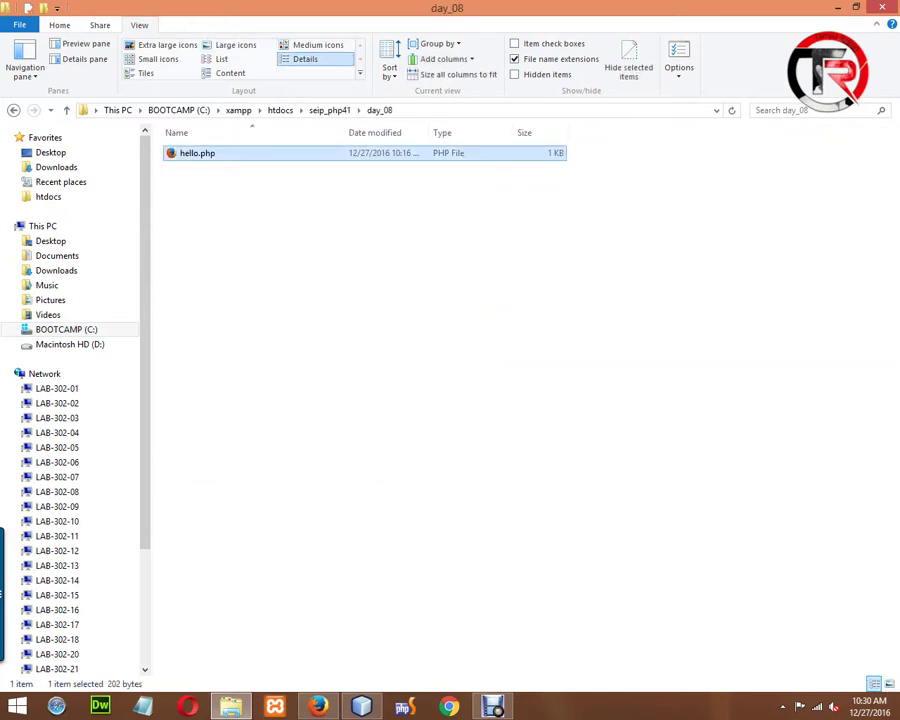
{"action": "right_click", "coordinate": [191, 152]}
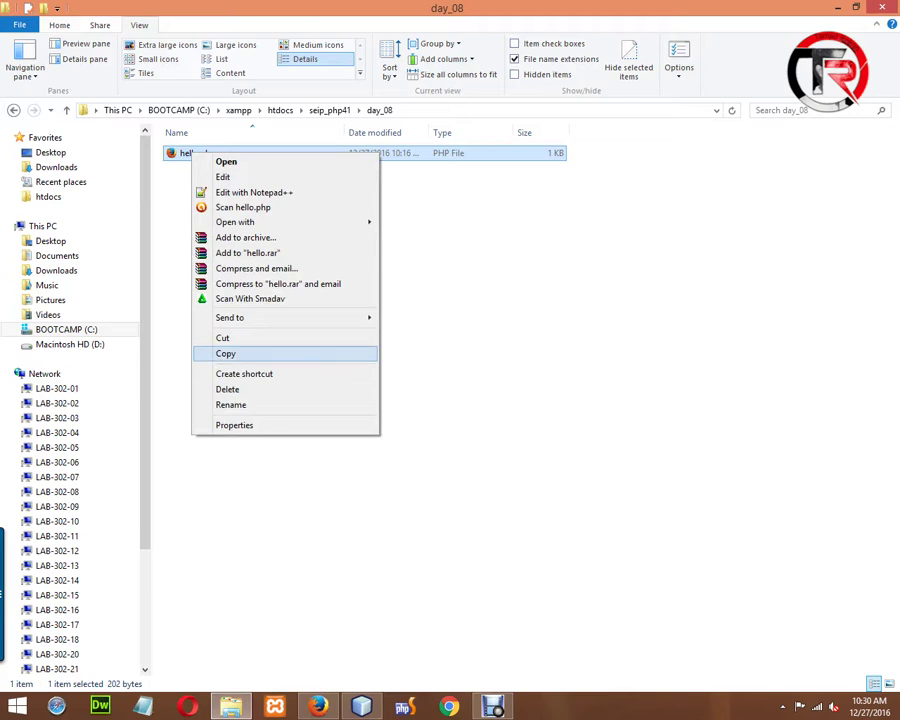
{"action": "left_click", "coordinate": [227, 352]}
Paste the copied hello.php into the htdocs folder of C:\php41
{"action": "left_click", "coordinate": [318, 706]}
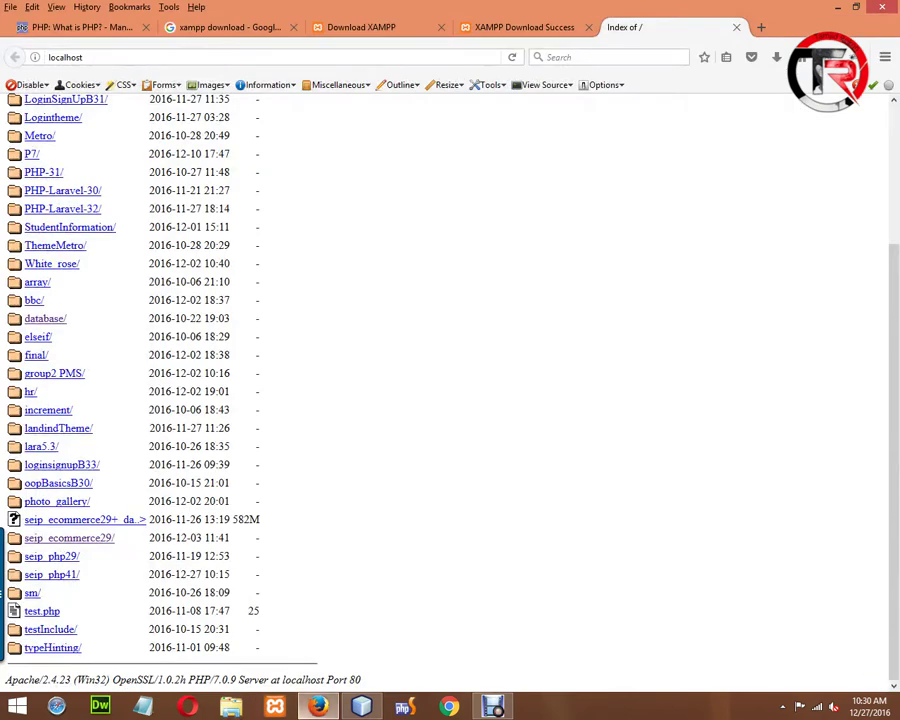
{"action": "left_click", "coordinate": [231, 706]}
{"action": "double_click", "coordinate": [249, 263]}
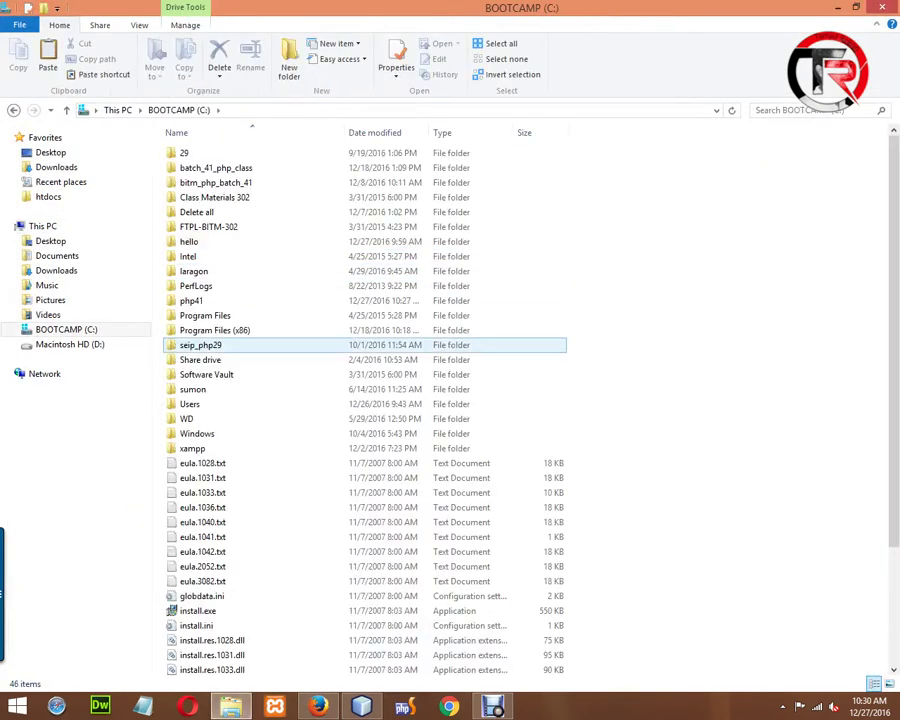
{"action": "double_click", "coordinate": [205, 300]}
{"action": "double_click", "coordinate": [396, 185]}
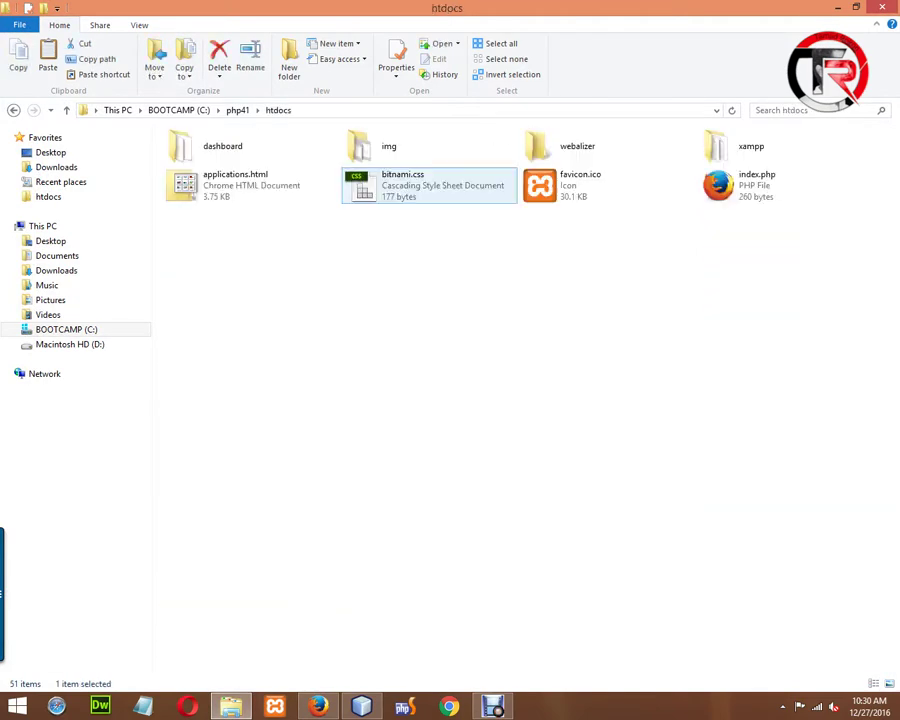
{"action": "right_click", "coordinate": [401, 422]}
{"action": "left_click", "coordinate": [436, 518]}
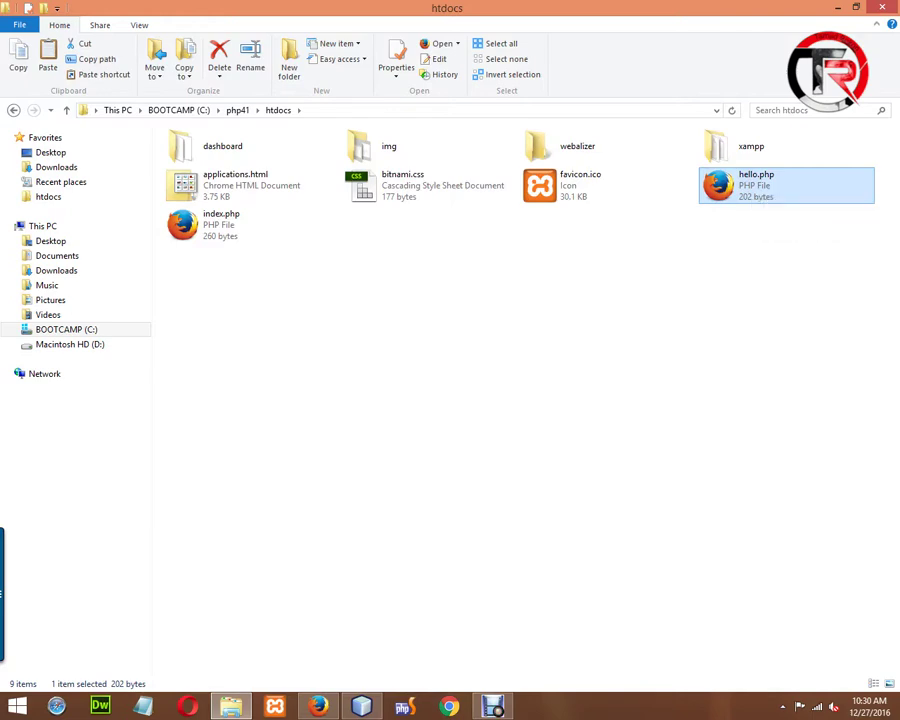
Switch to Firefox and open localhost/dashboard/ in the tab showing the localhost index
{"action": "left_click", "coordinate": [318, 706]}
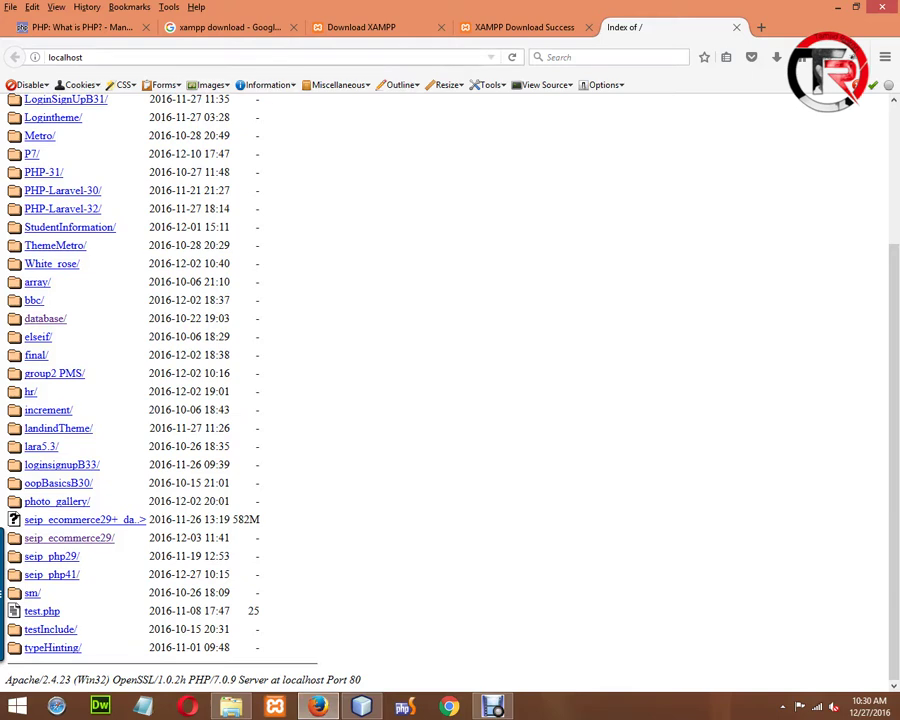
{"action": "left_click", "coordinate": [262, 57]}
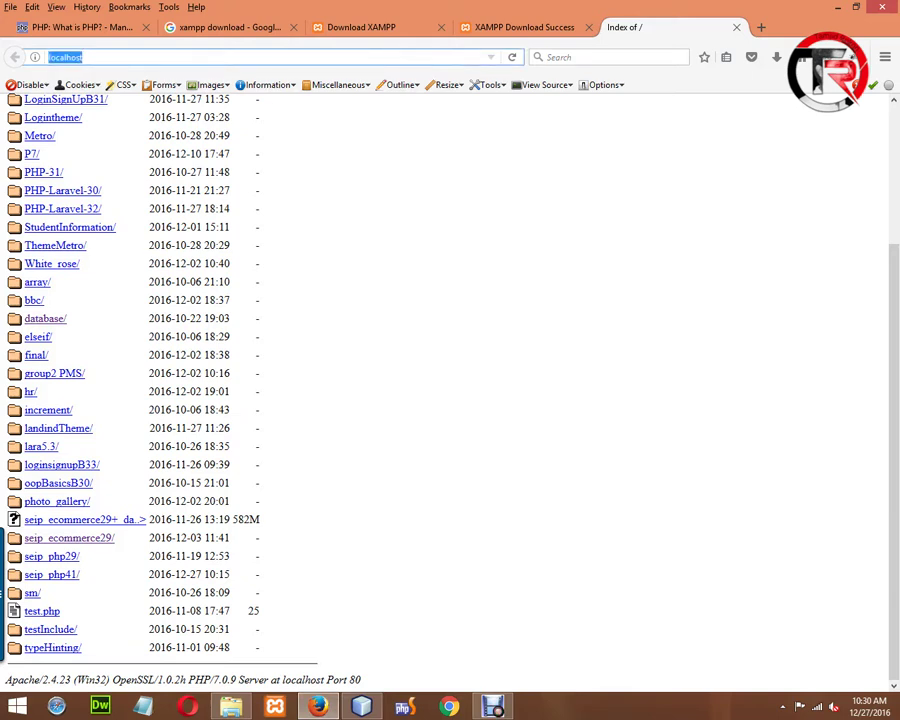
{"action": "type", "text": "localhost/dashboard/"}
{"action": "key", "text": "Return"}
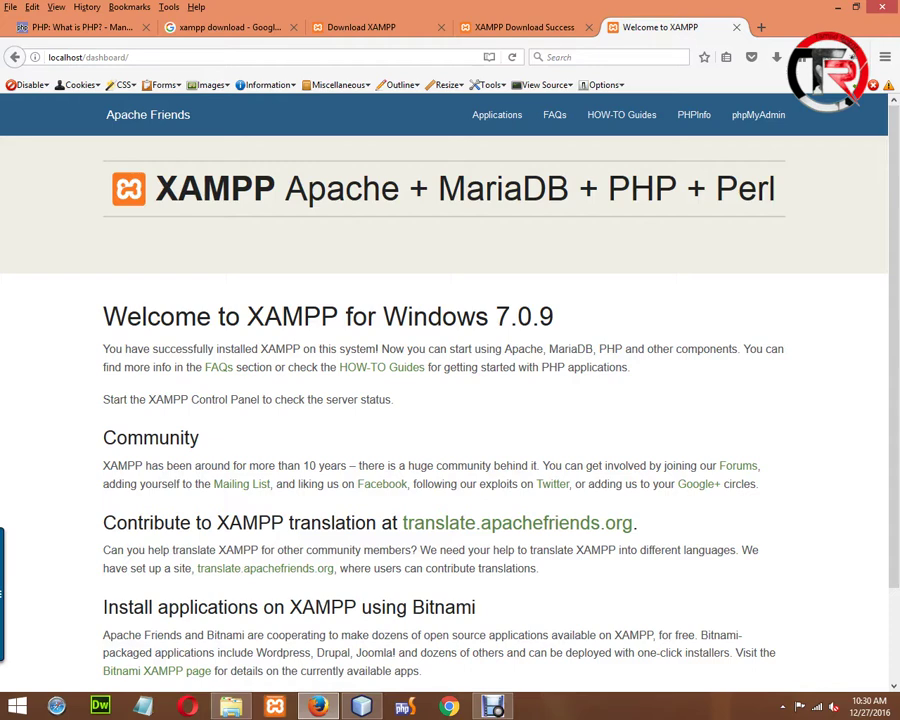
Remove the dashboard path from the address, load plain localhost, and compare the page with the php41 htdocs folder
{"action": "left_click_drag", "start_coordinate": [86, 57], "coordinate": [129, 57]}
{"action": "key", "text": "BackSpace"}
{"action": "key", "text": "Return"}
{"action": "key", "text": "alt+Tab"}
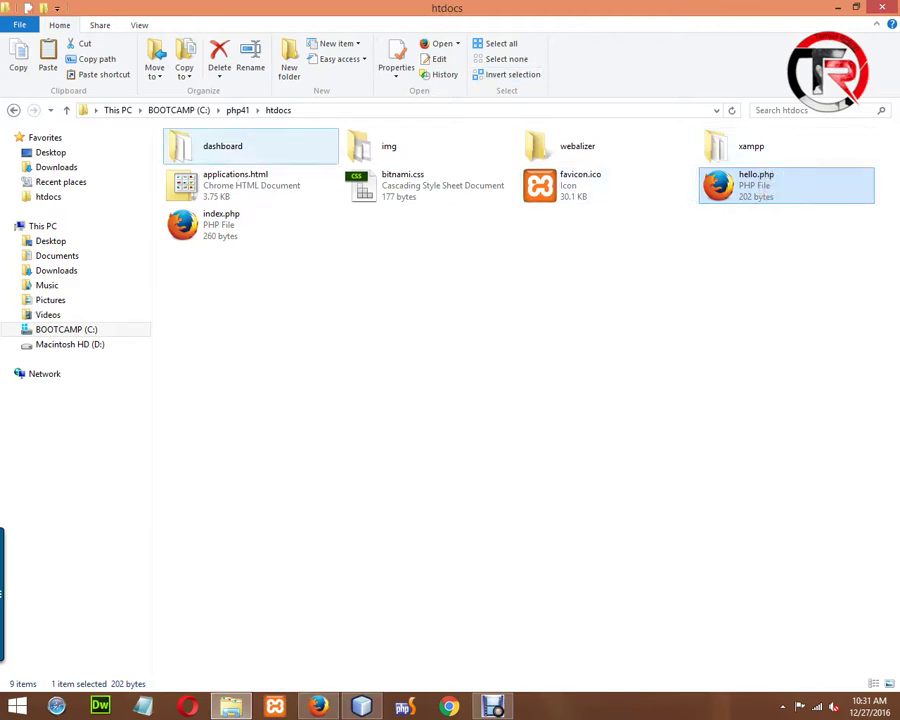
{"action": "key", "text": "alt+Tab"}
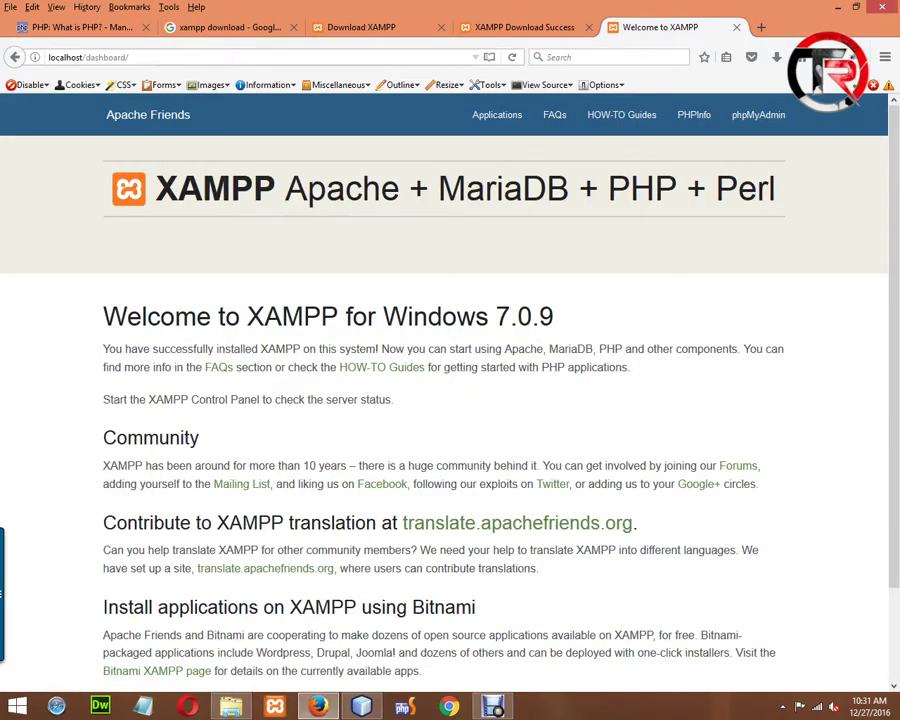
{"action": "left_click_drag", "start_coordinate": [130, 57], "coordinate": [86, 57]}
{"action": "key", "text": "BackSpace"}
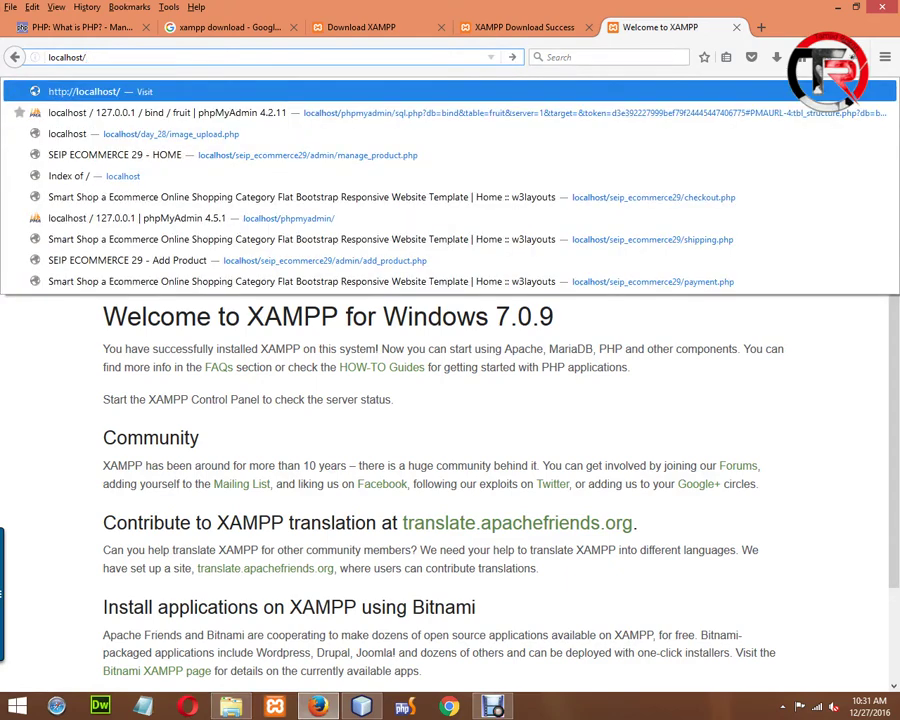
{"action": "key", "text": "BackSpace"}
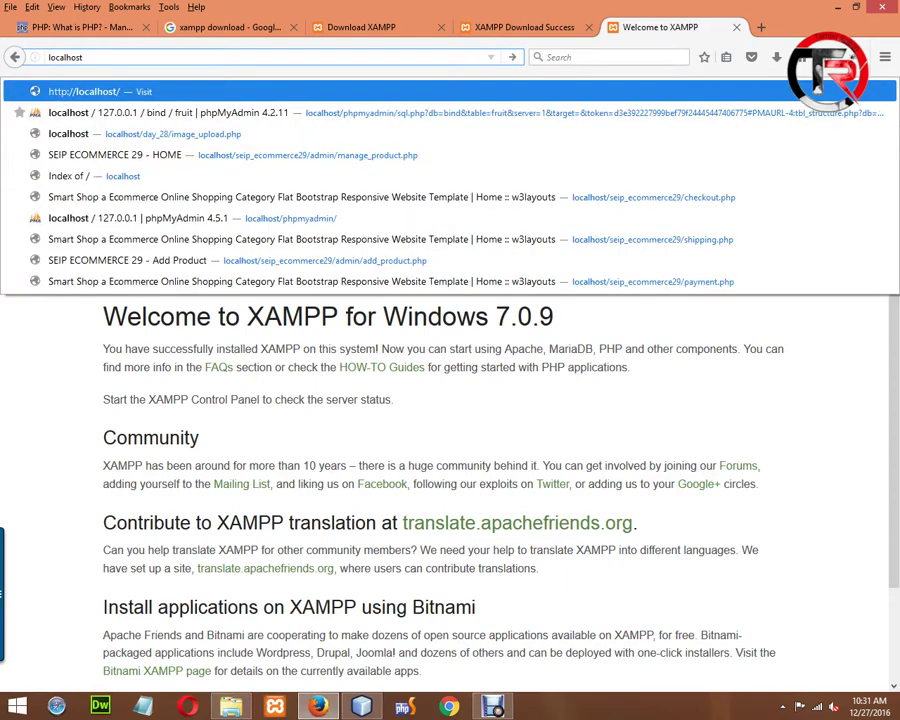
{"action": "key", "text": "Return"}
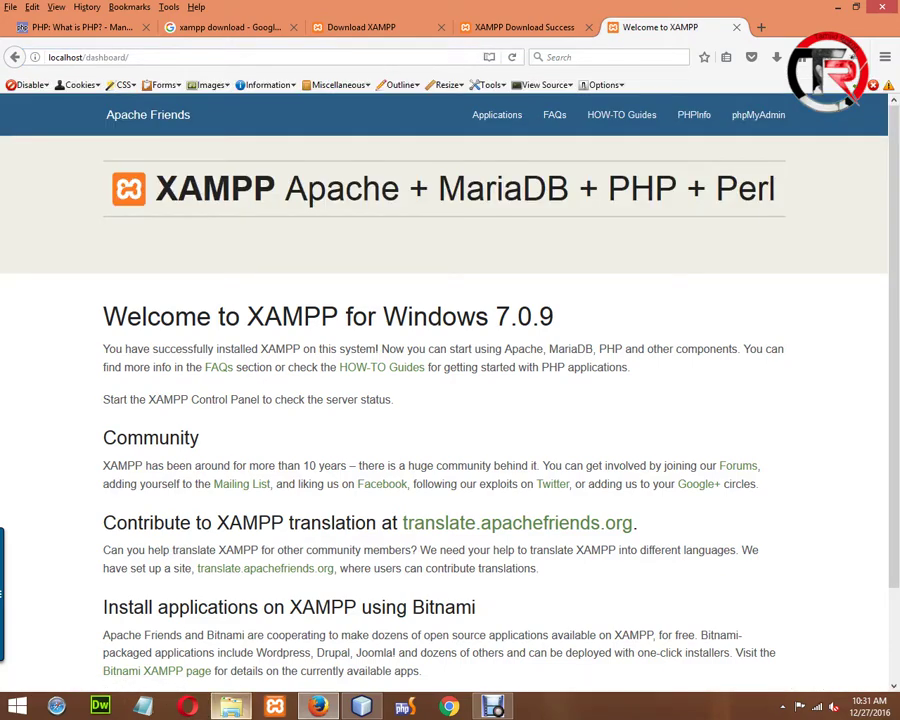
Switch to File Explorer, go up to the php41 folder, review all its items, and single out the htdocs folder
{"action": "left_click", "coordinate": [231, 706]}
{"action": "left_click", "coordinate": [245, 265]}
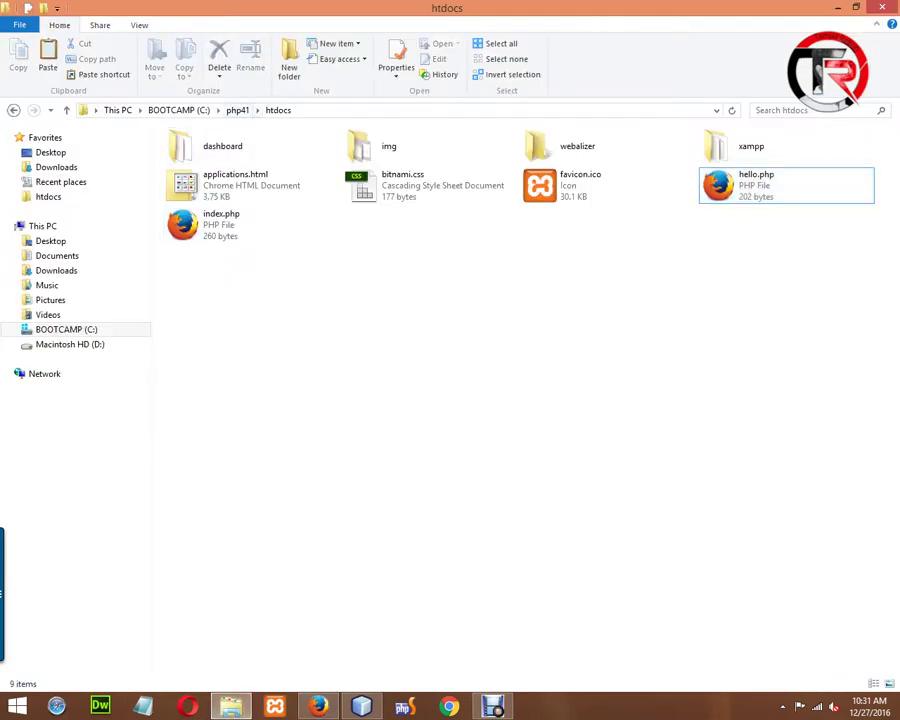
{"action": "key", "text": "alt+Up"}
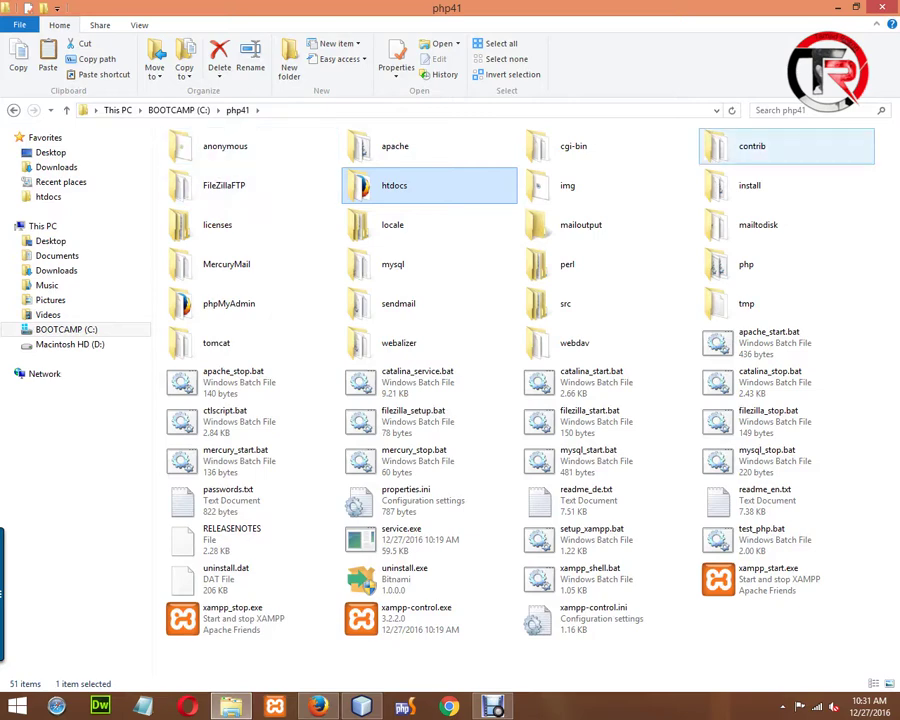
{"action": "left_click_drag", "start_coordinate": [870, 615], "coordinate": [154, 124]}
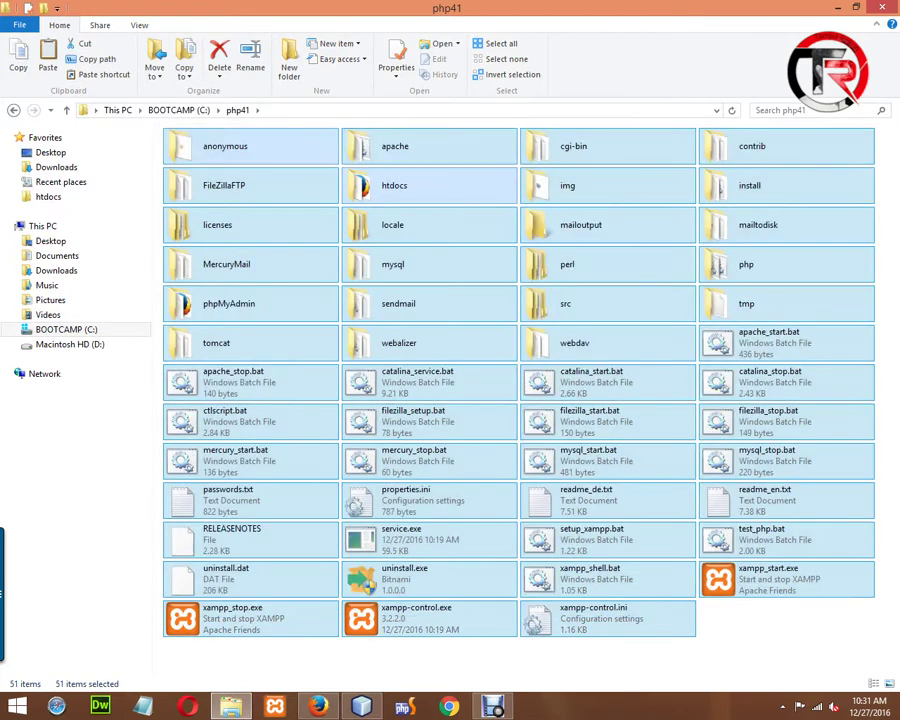
{"action": "left_click", "coordinate": [428, 185]}
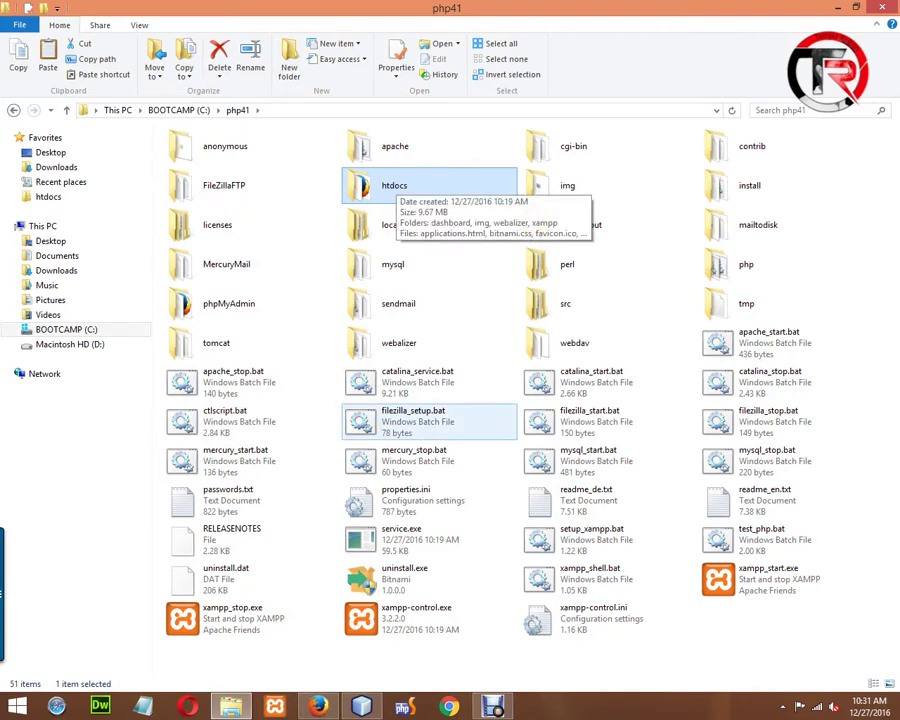
Return to Firefox and load the root address localhost/ again without the dashboard path
{"action": "left_click", "coordinate": [318, 706]}
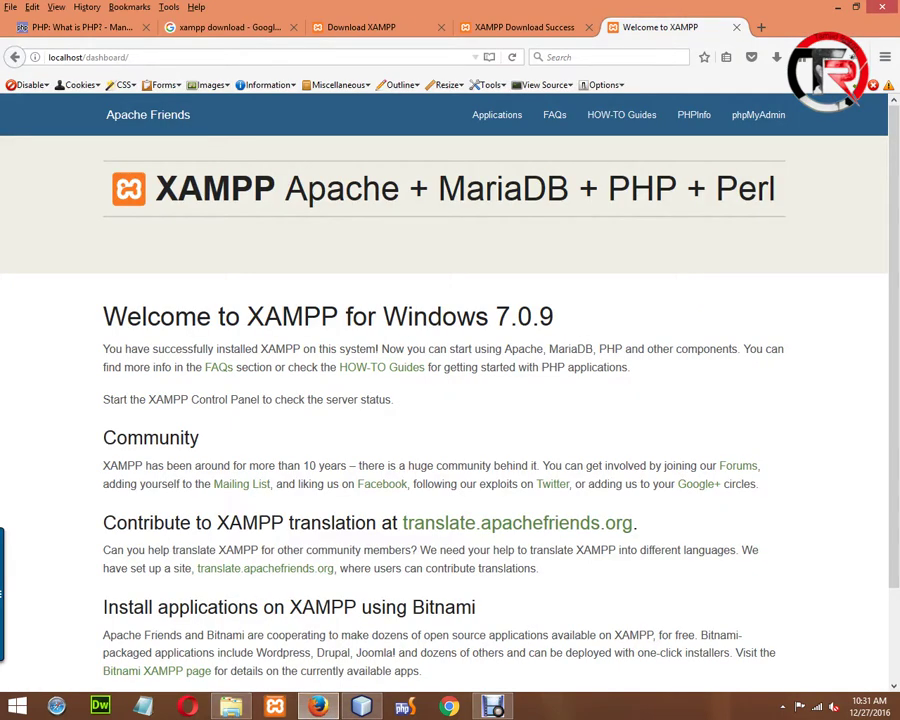
{"action": "left_click_drag", "start_coordinate": [86, 57], "coordinate": [128, 57]}
{"action": "key", "text": "BackSpace"}
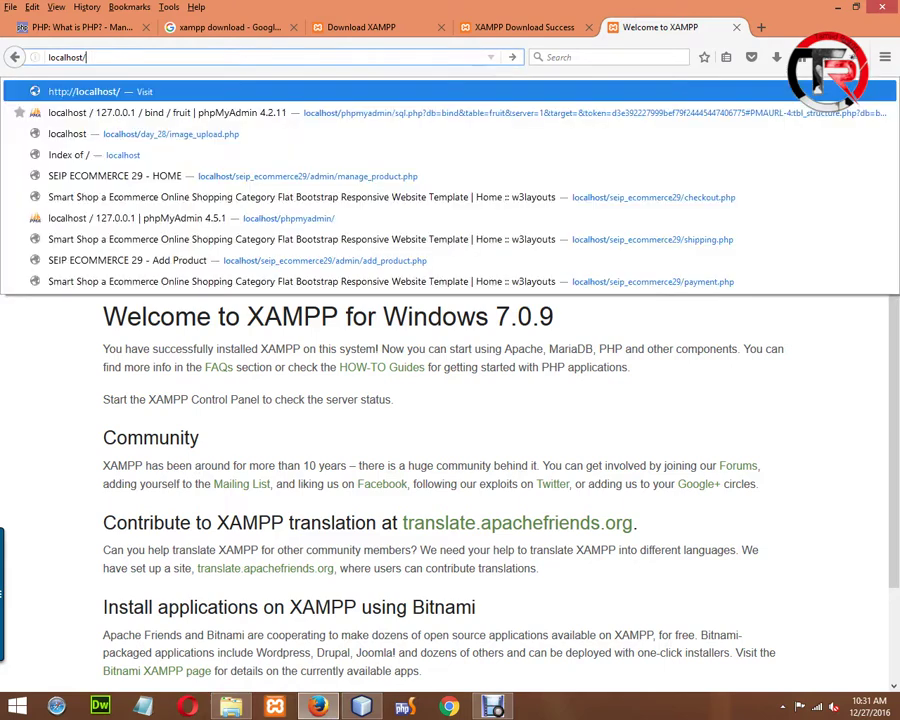
{"action": "key", "text": "Return"}
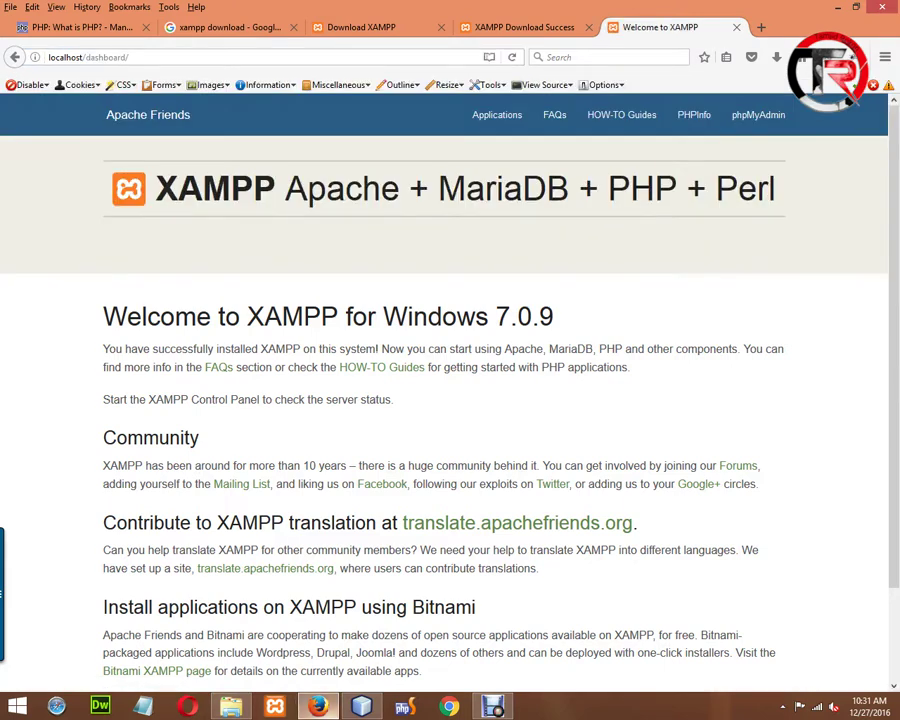
Open the php41 htdocs folder in File Explorer and compare its dashboard folder and files with the localhost page in Firefox
{"action": "key", "text": "alt+Tab"}
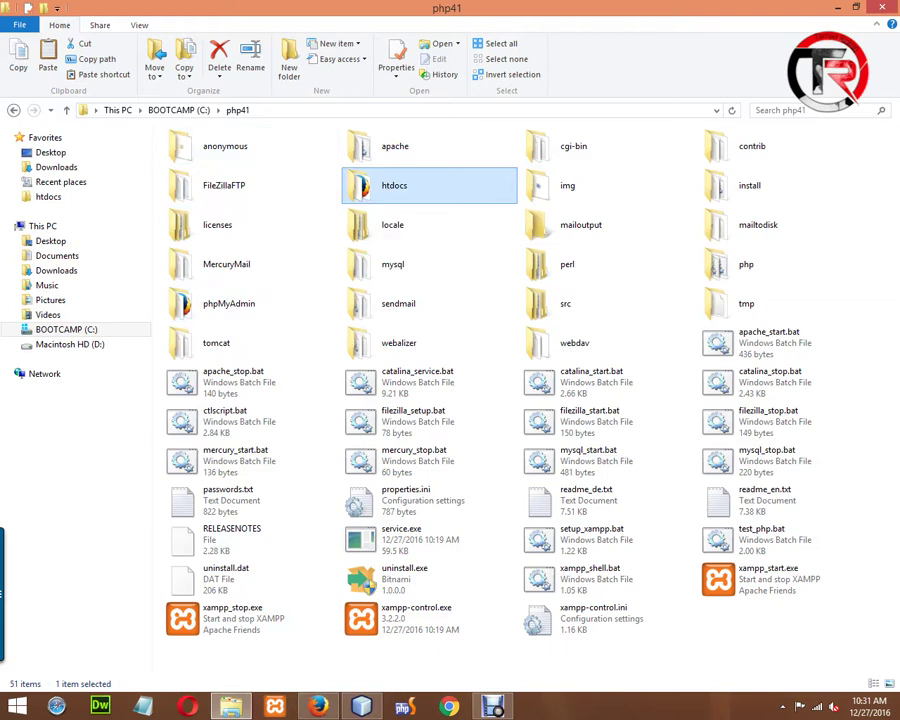
{"action": "key", "text": "Return"}
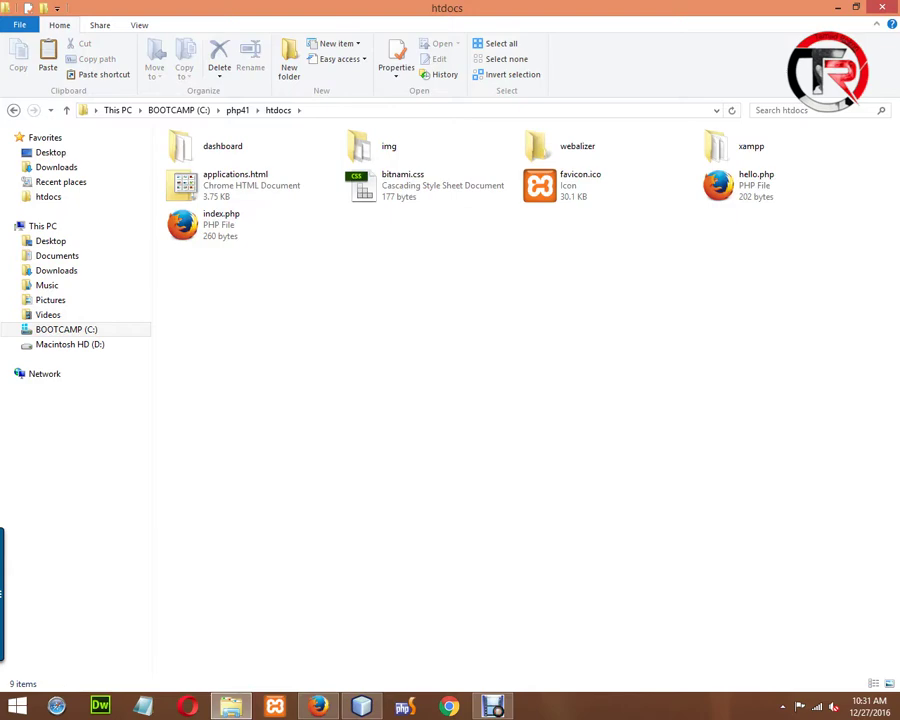
{"action": "left_click", "coordinate": [222, 146]}
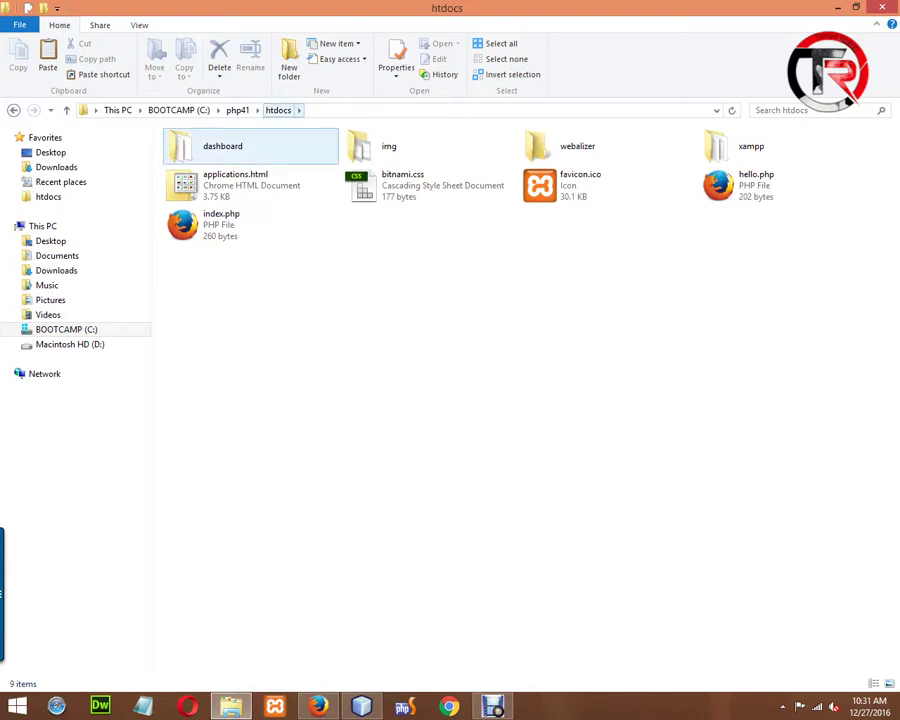
{"action": "left_click", "coordinate": [318, 706]}
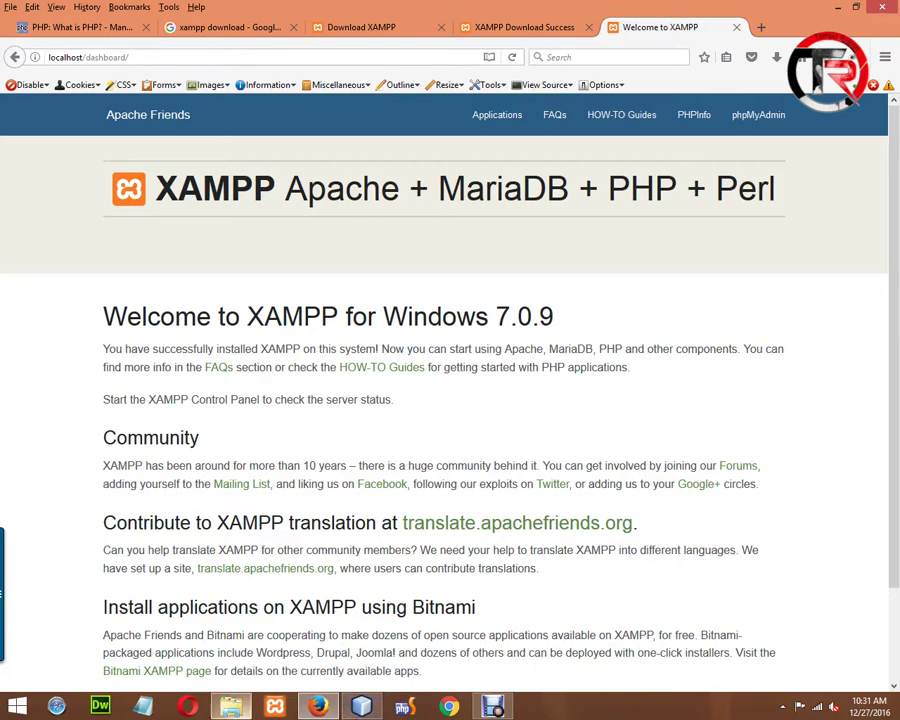
{"action": "left_click", "coordinate": [231, 706]}
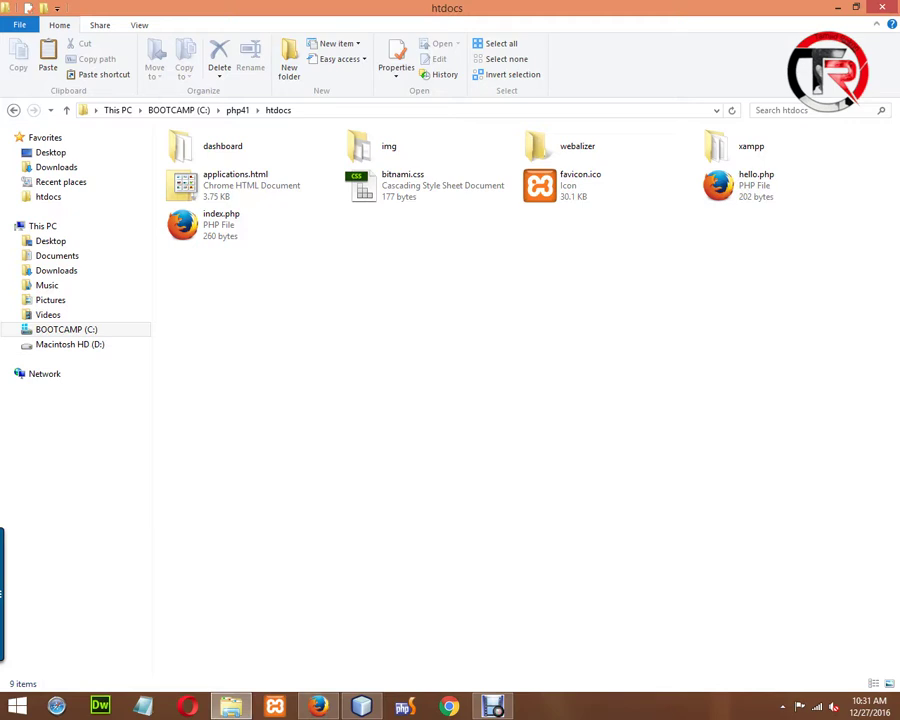
Go up to the php41 folder in File Explorer and switch back to the XAMPP welcome page in Firefox
{"action": "left_click", "coordinate": [237, 110]}
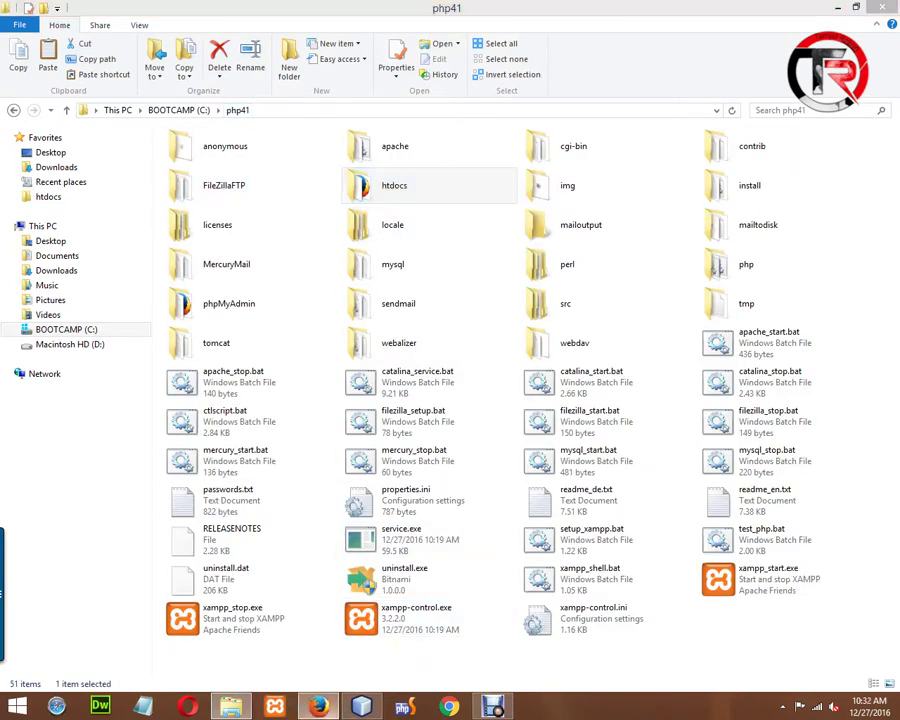
{"action": "left_click", "coordinate": [318, 706]}
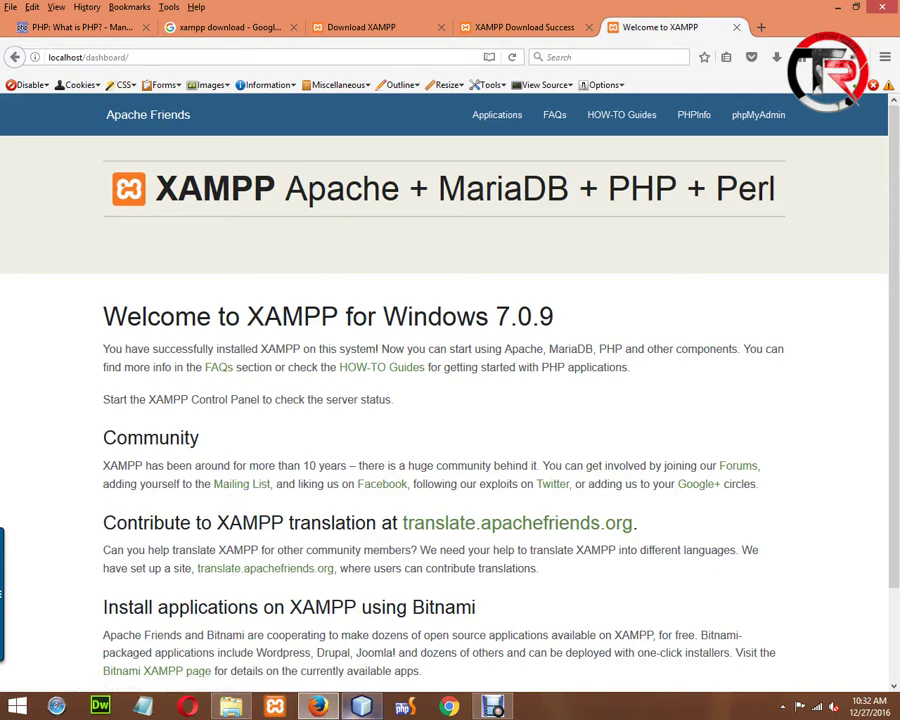
Bring up the running XAMPP Control Panel and open Apache's httpd.conf configuration file in Notepad
{"action": "left_click", "coordinate": [782, 707]}
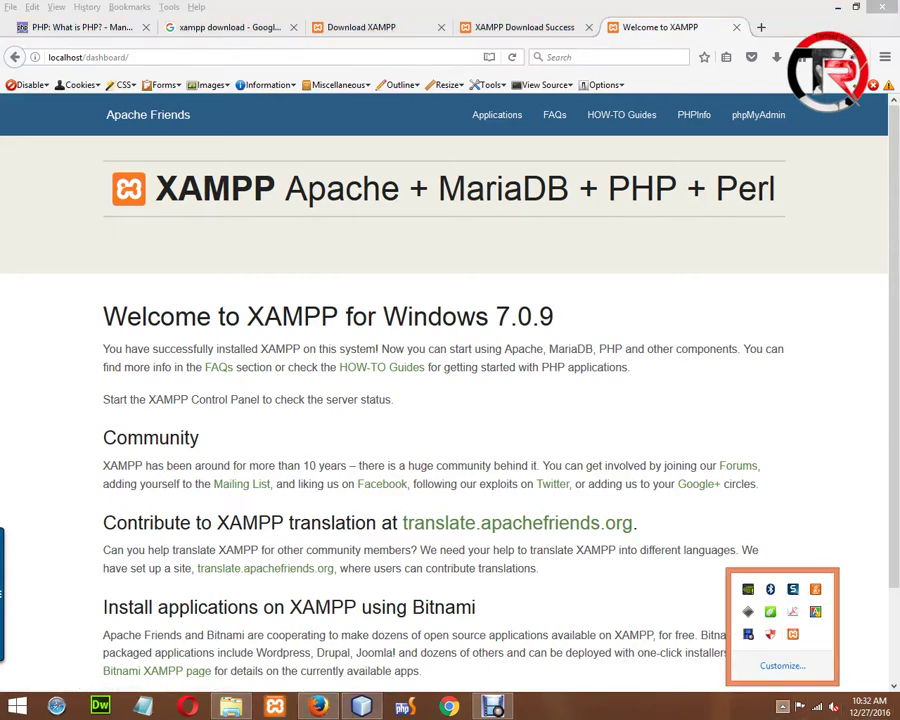
{"action": "left_click", "coordinate": [793, 634]}
{"action": "left_click_drag", "start_coordinate": [450, 192], "coordinate": [383, 148]}
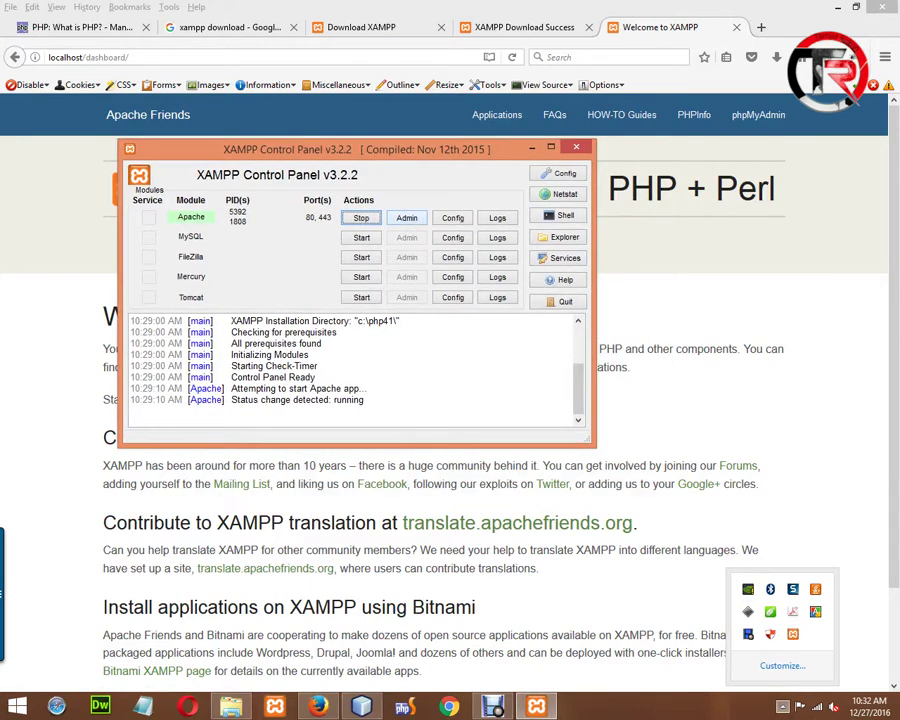
{"action": "left_click", "coordinate": [453, 217]}
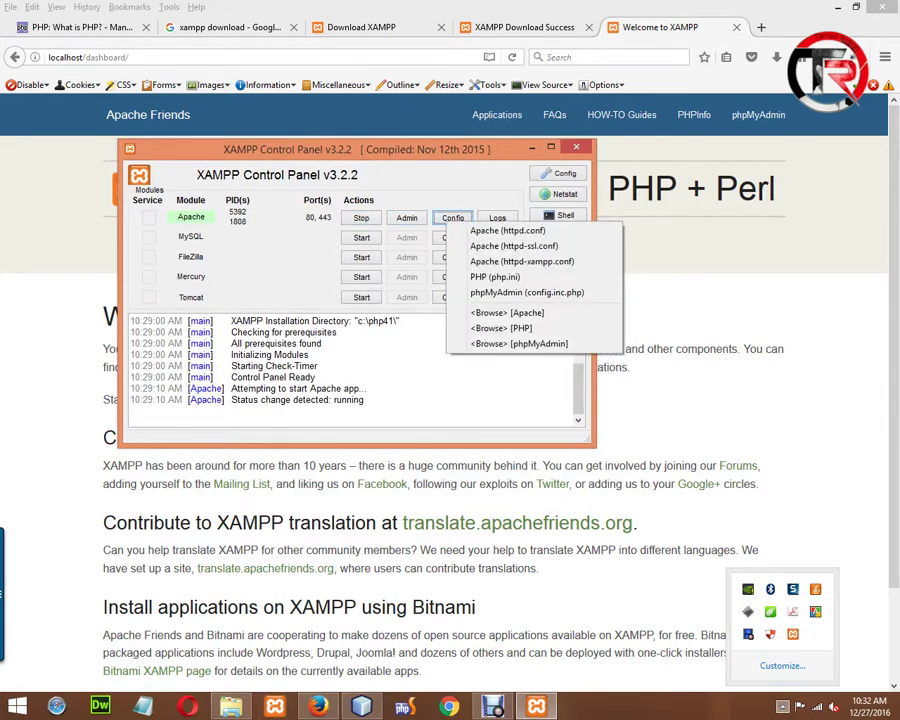
{"action": "left_click", "coordinate": [507, 231]}
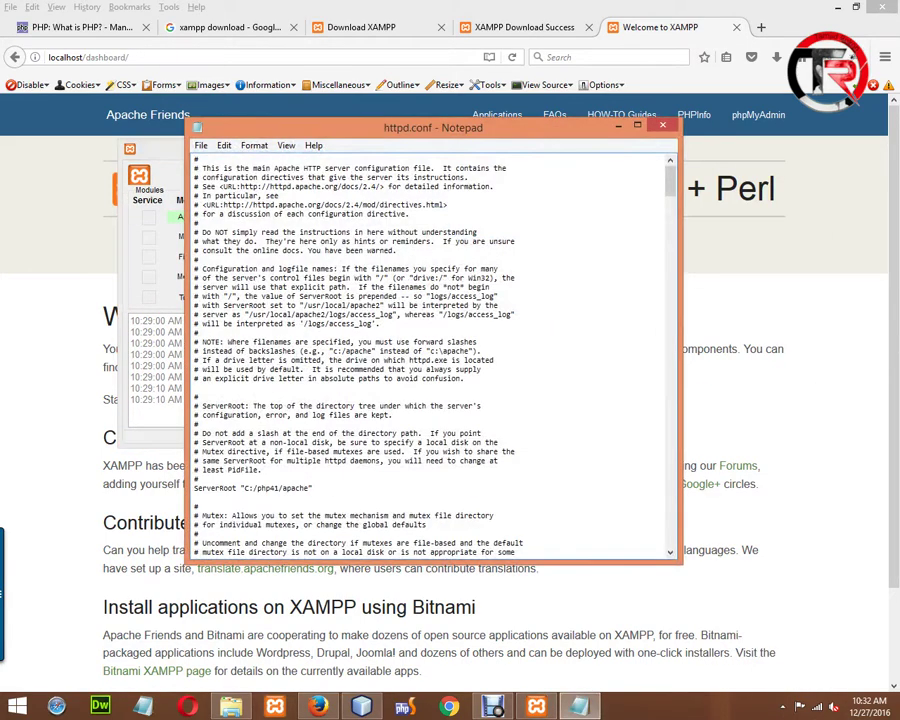
Locate the dir_module block with the DirectoryIndex directive in httpd.conf and maximize the Notepad window
{"action": "scroll", "coordinate": [169, 383], "scroll_direction": "down", "scroll_amount": 10}
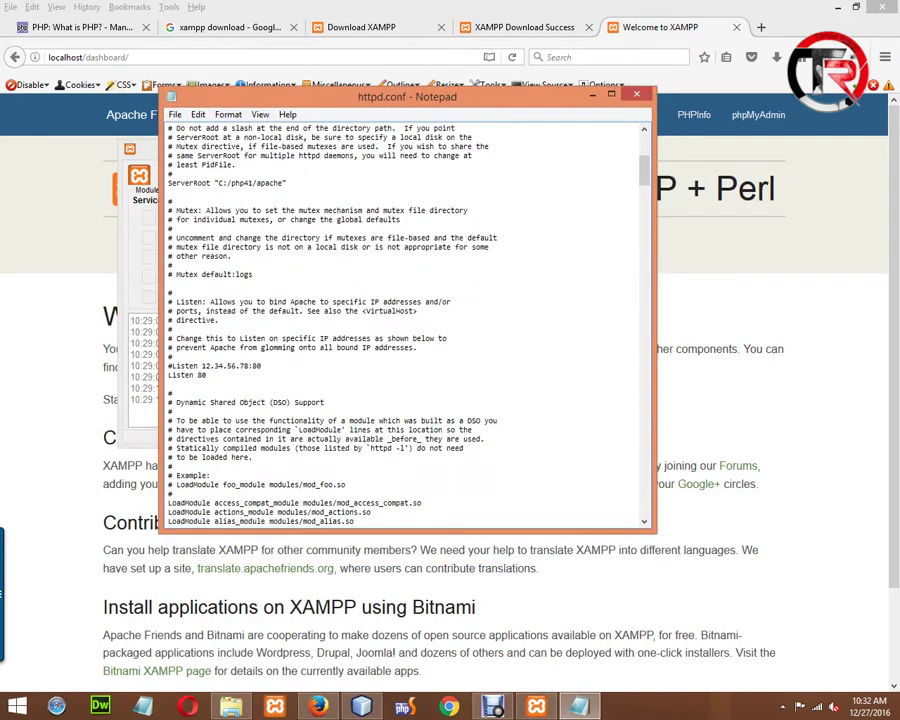
{"action": "scroll", "coordinate": [168, 383], "scroll_direction": "down", "scroll_amount": 18}
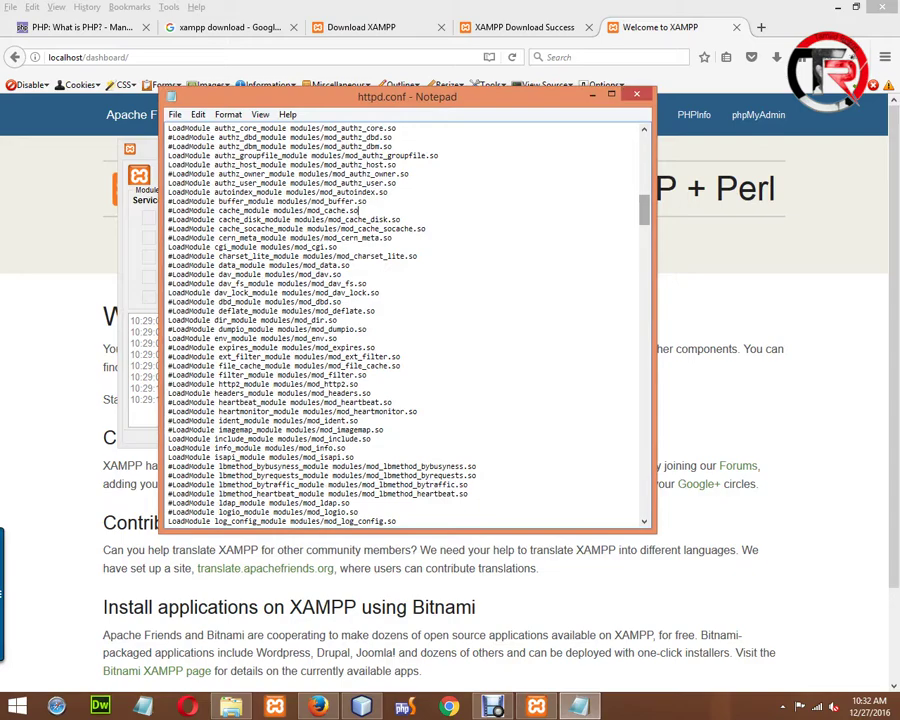
{"action": "scroll", "coordinate": [405, 325], "scroll_direction": "down", "scroll_amount": 20}
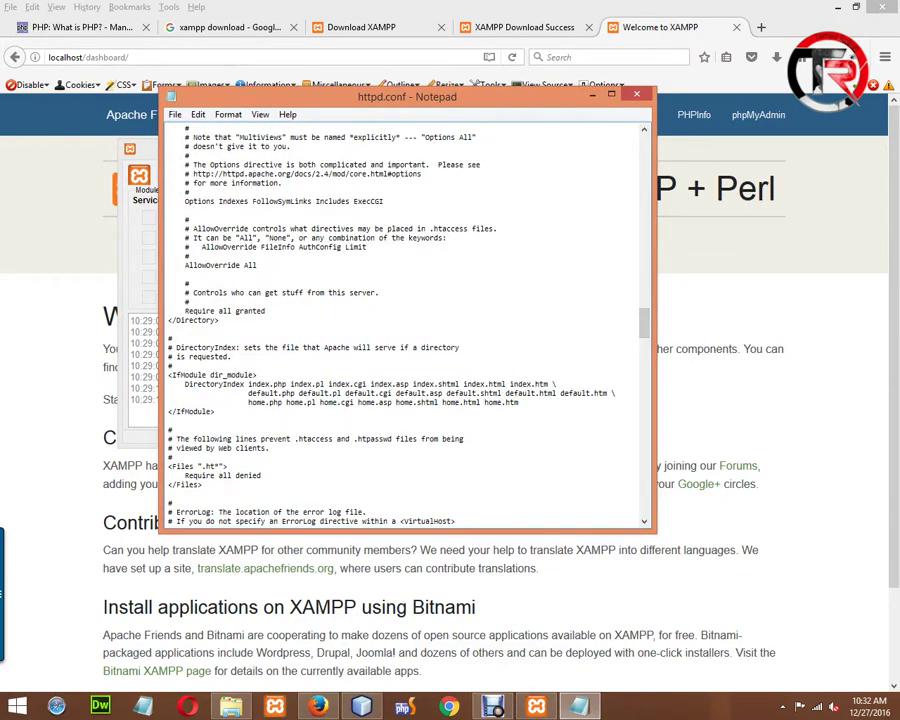
{"action": "left_click_drag", "start_coordinate": [180, 374], "coordinate": [168, 374]}
{"action": "left_click", "coordinate": [611, 94]}
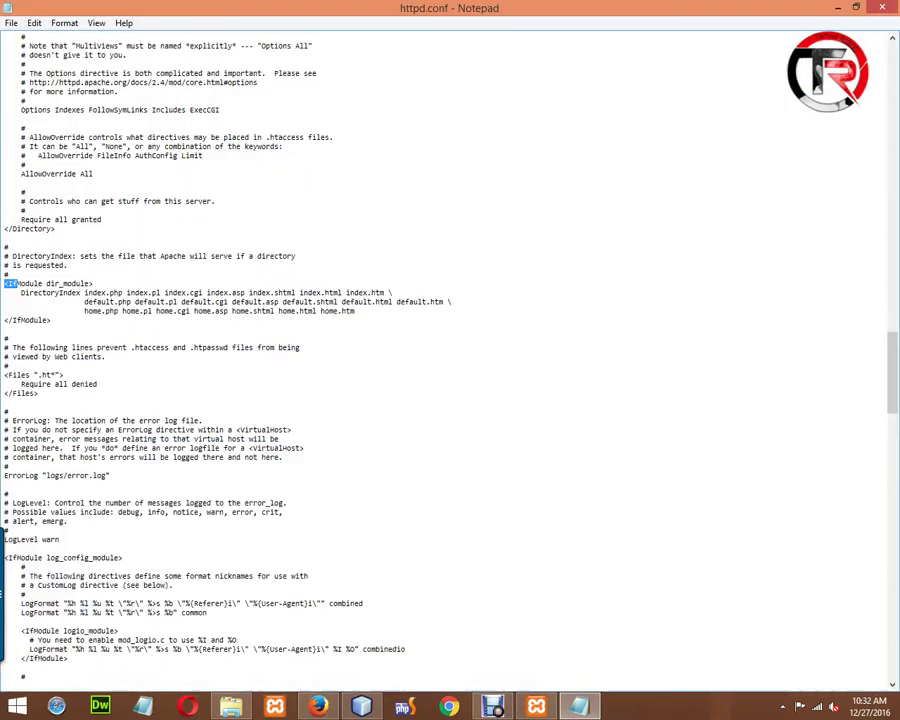
Enlarge the Notepad text by setting the font size to 16, and clear the text selection
{"action": "key", "text": "ctrl+a"}
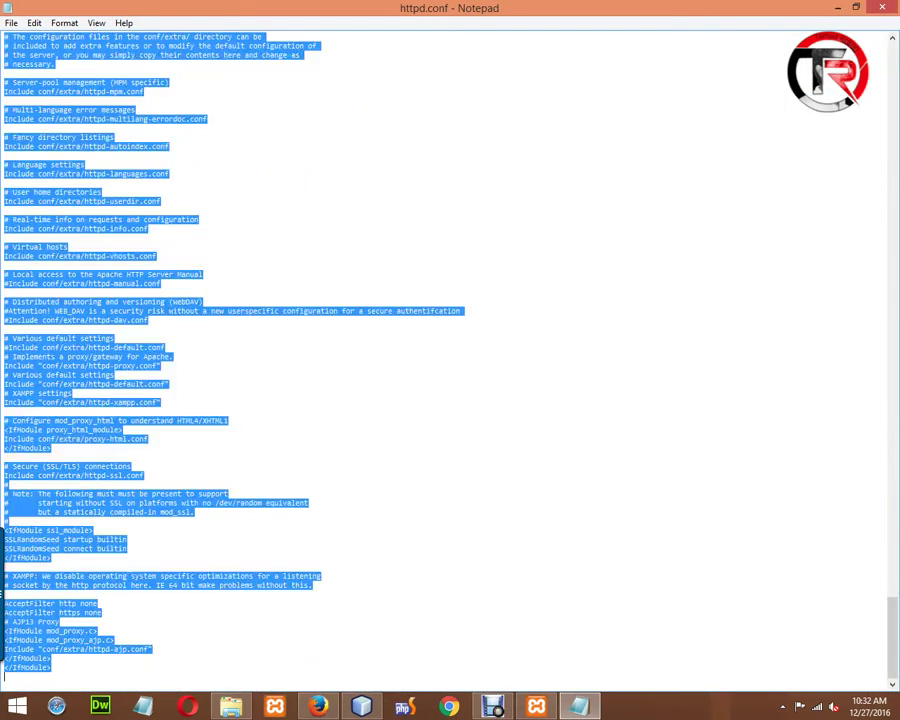
{"action": "right_click", "coordinate": [110, 284]}
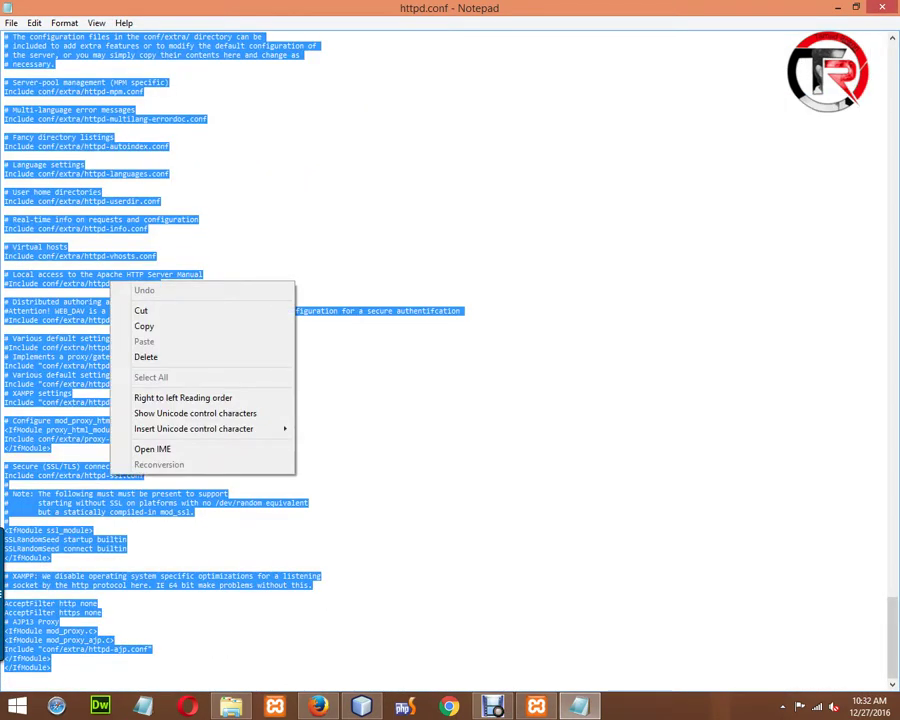
{"action": "left_click", "coordinate": [64, 23]}
{"action": "left_click", "coordinate": [82, 54]}
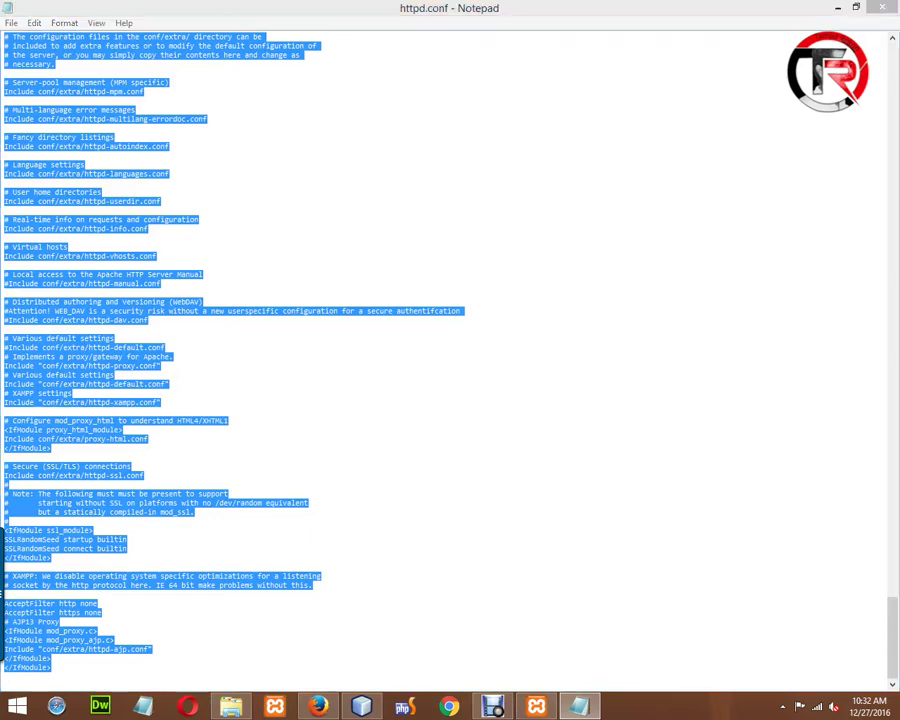
{"action": "key", "text": "alt+o"}
{"action": "key", "text": "f"}
{"action": "left_click", "coordinate": [280, 208]}
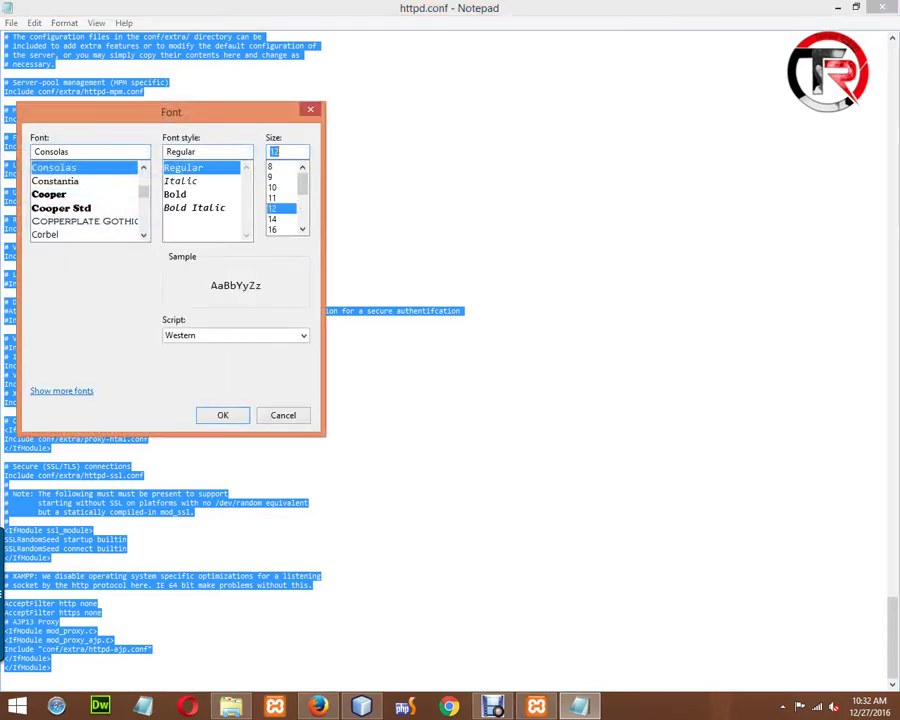
{"action": "key", "text": "Down"}
{"action": "key", "text": "Down"}
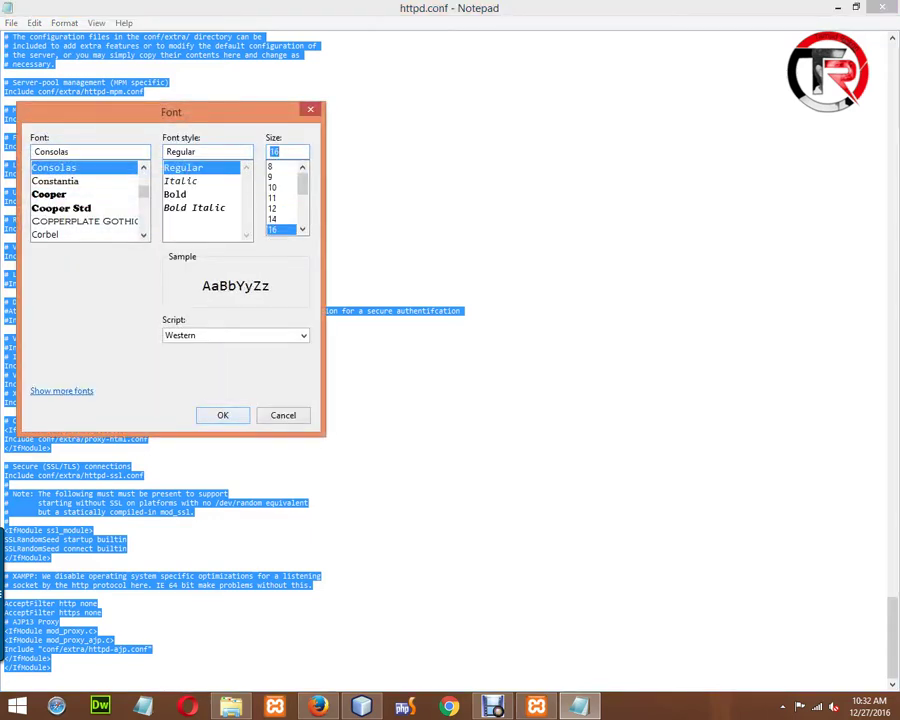
{"action": "key", "text": "Return"}
{"action": "left_click", "coordinate": [7, 479]}
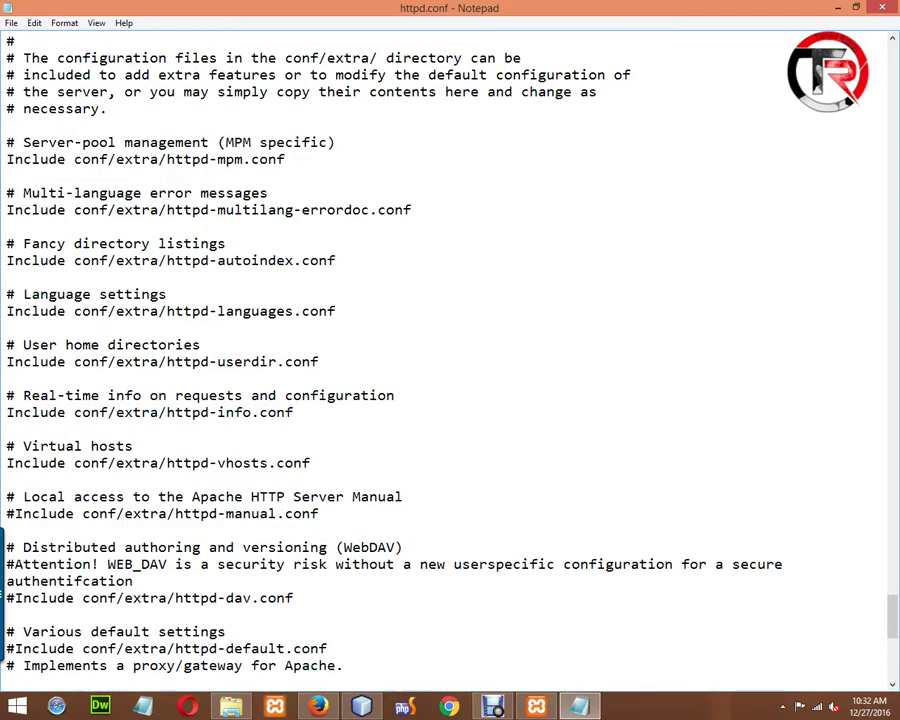
Look through the enlarged httpd.conf for the DirectoryIndex section, checking the include, MIME, alias and log settings
{"action": "scroll", "coordinate": [450, 360], "scroll_direction": "up", "scroll_amount": 8}
{"action": "scroll", "coordinate": [450, 360], "scroll_direction": "down", "scroll_amount": 5}
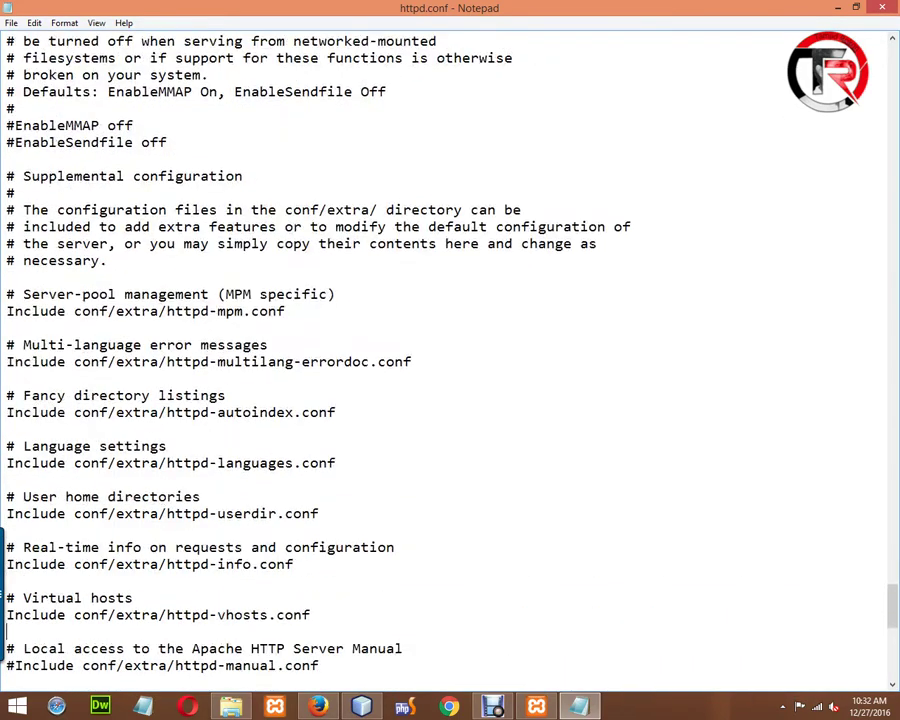
{"action": "scroll", "coordinate": [450, 360], "scroll_direction": "down", "scroll_amount": 9}
{"action": "scroll", "coordinate": [450, 360], "scroll_direction": "up", "scroll_amount": 12}
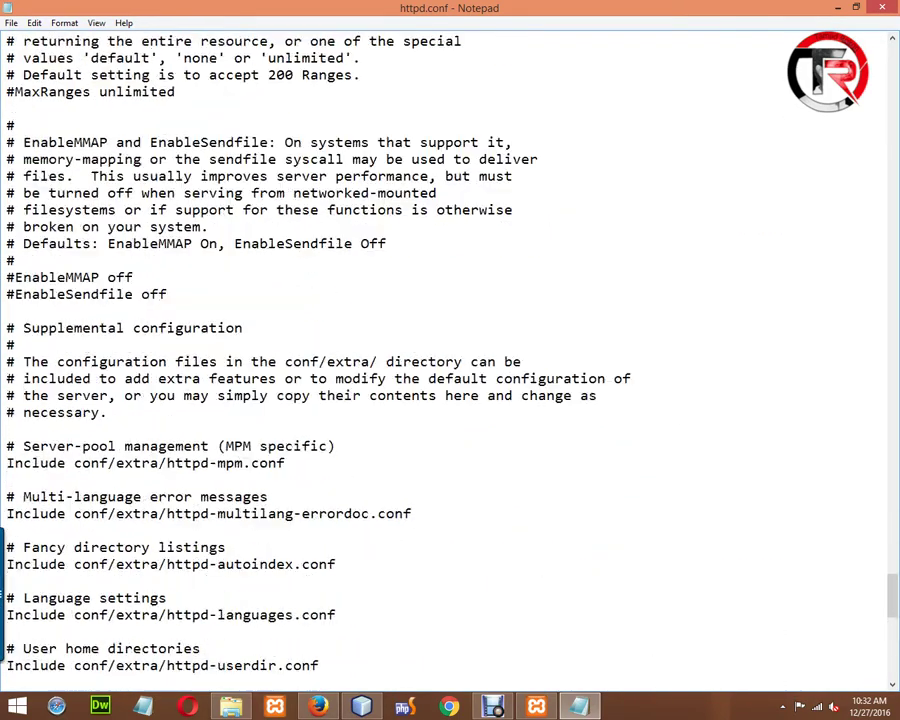
{"action": "scroll", "coordinate": [450, 360], "scroll_direction": "up", "scroll_amount": 12}
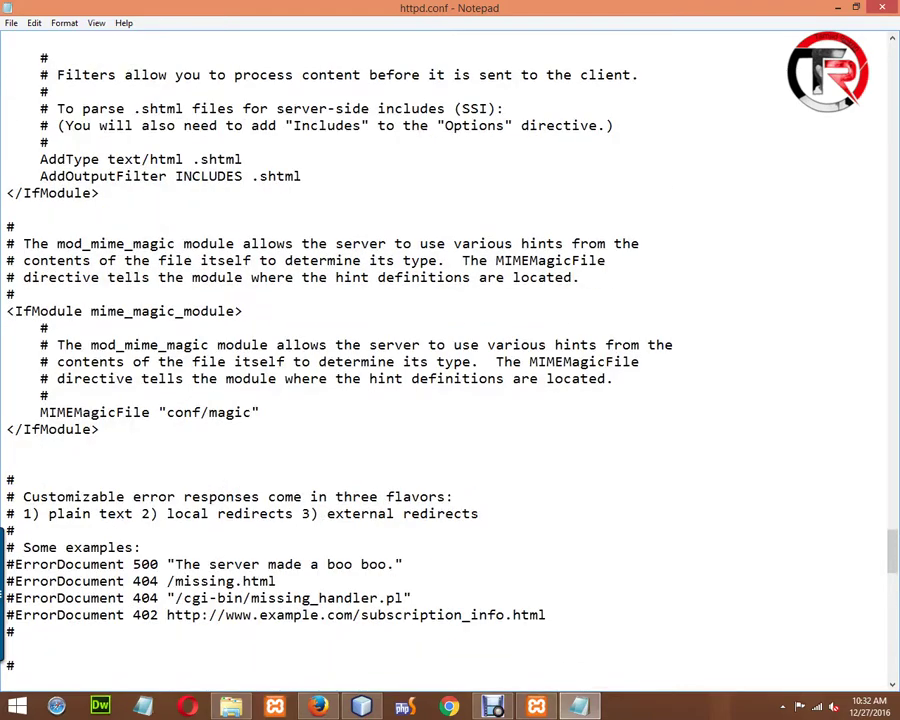
{"action": "scroll", "coordinate": [450, 360], "scroll_direction": "up", "scroll_amount": 4}
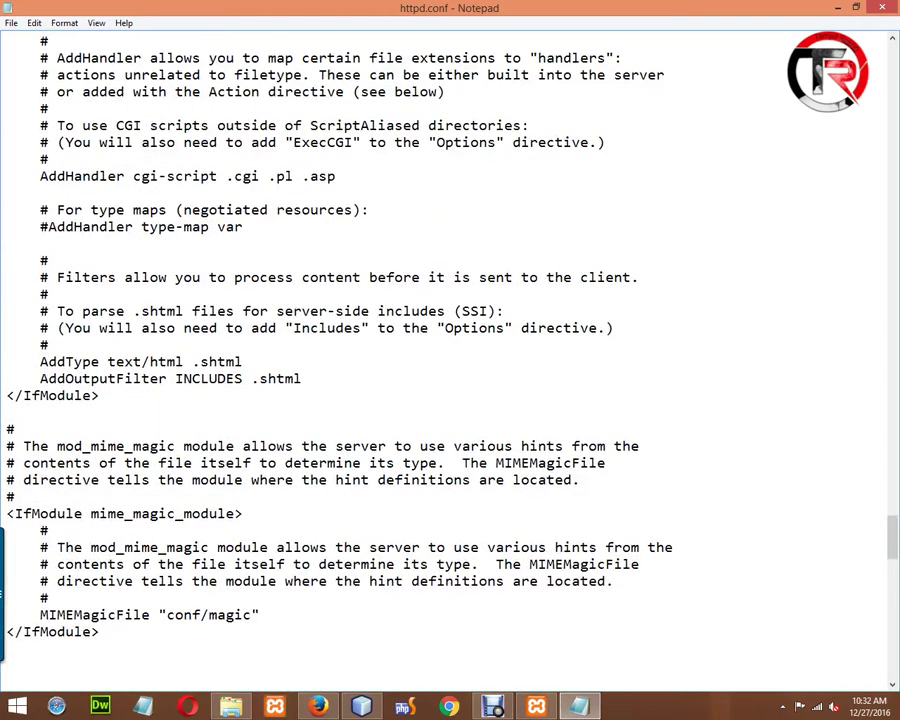
{"action": "scroll", "coordinate": [450, 360], "scroll_direction": "down", "scroll_amount": 20}
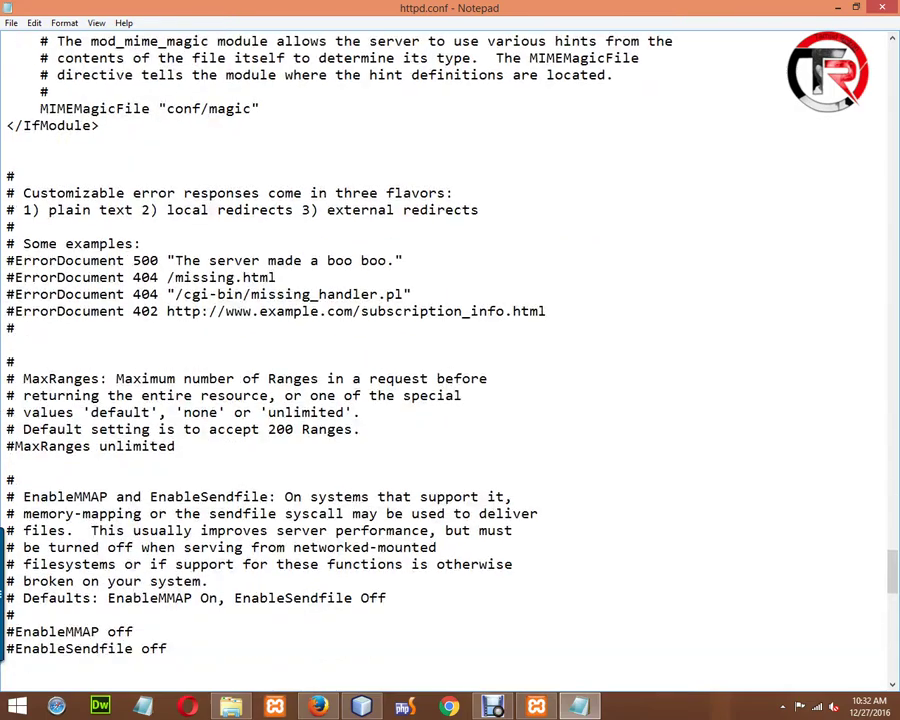
{"action": "scroll", "coordinate": [450, 360], "scroll_direction": "down", "scroll_amount": 15}
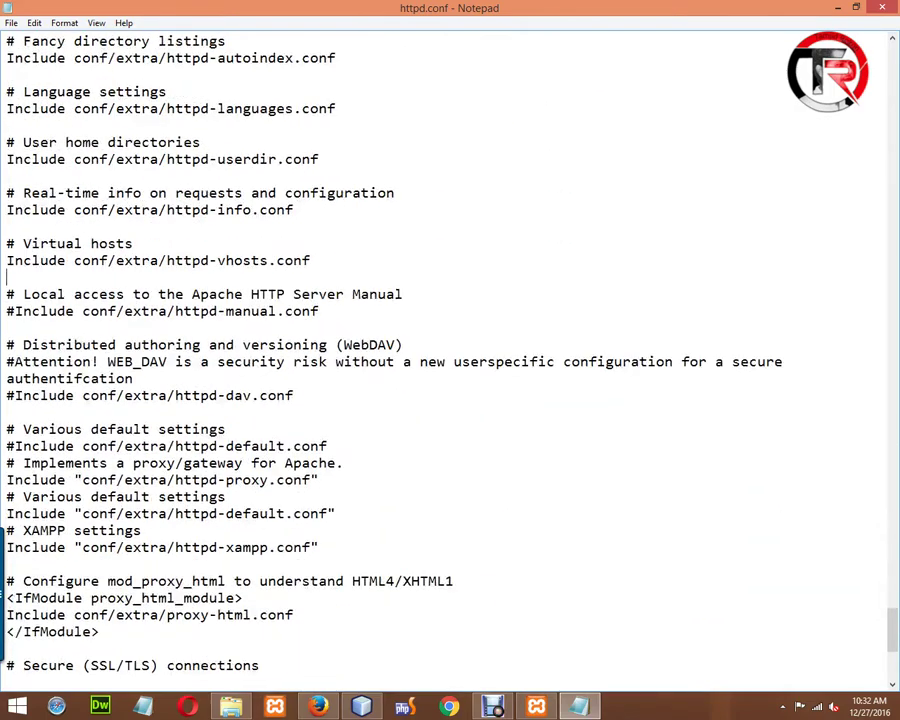
{"action": "scroll", "coordinate": [450, 360], "scroll_direction": "up", "scroll_amount": 20}
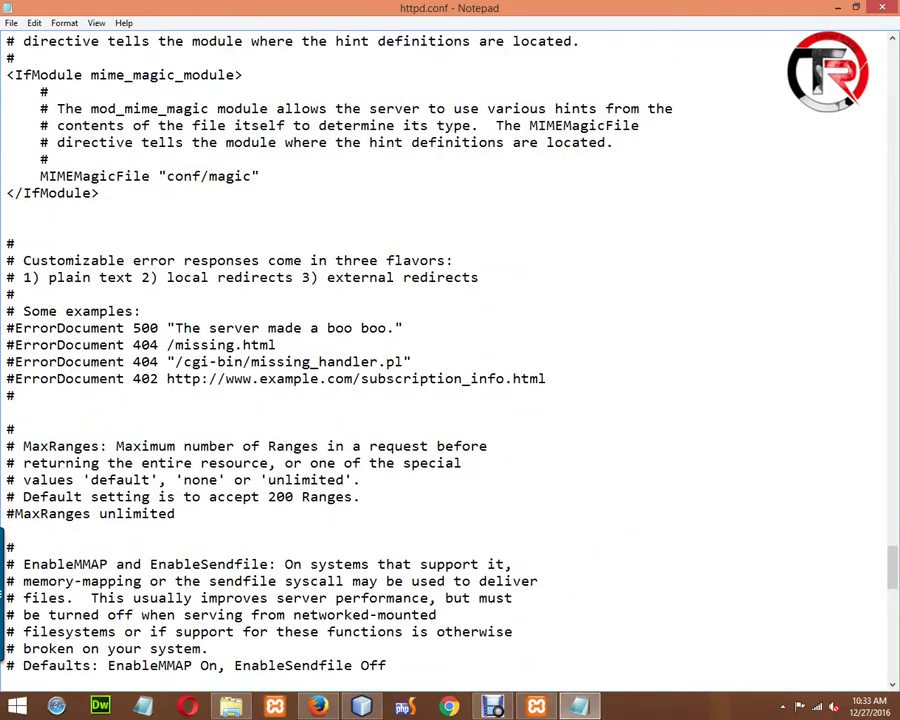
{"action": "scroll", "coordinate": [450, 360], "scroll_direction": "up", "scroll_amount": 10}
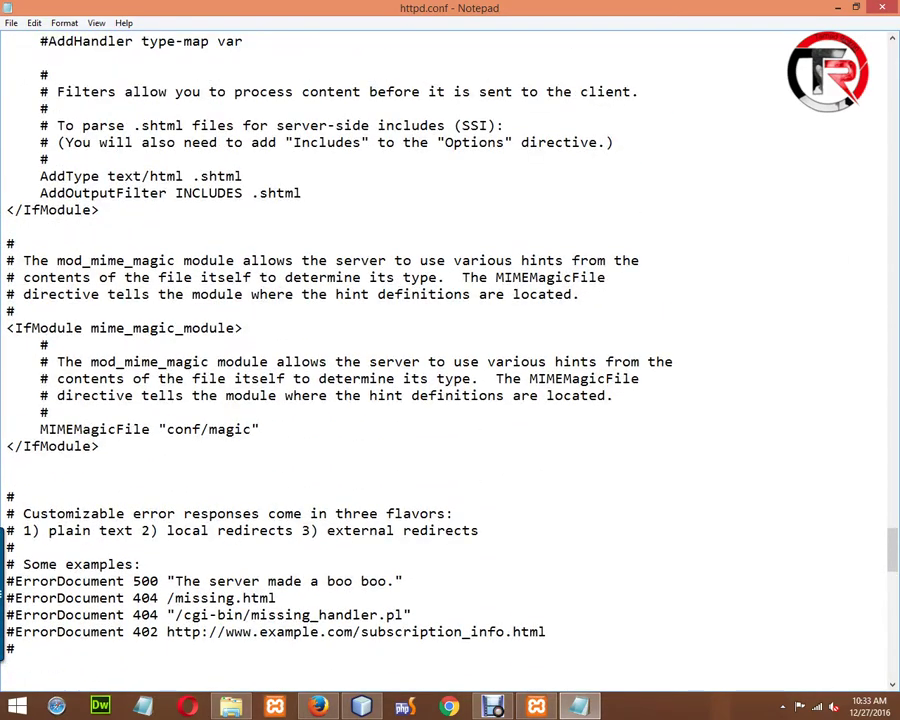
{"action": "scroll", "coordinate": [450, 360], "scroll_direction": "up", "scroll_amount": 17}
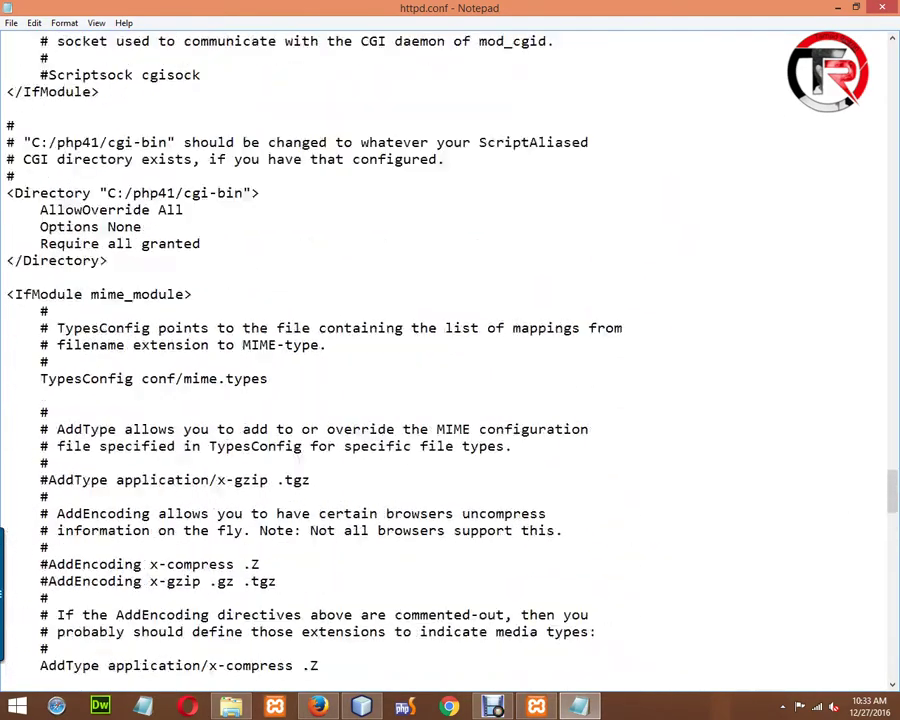
{"action": "scroll", "coordinate": [450, 360], "scroll_direction": "up", "scroll_amount": 4}
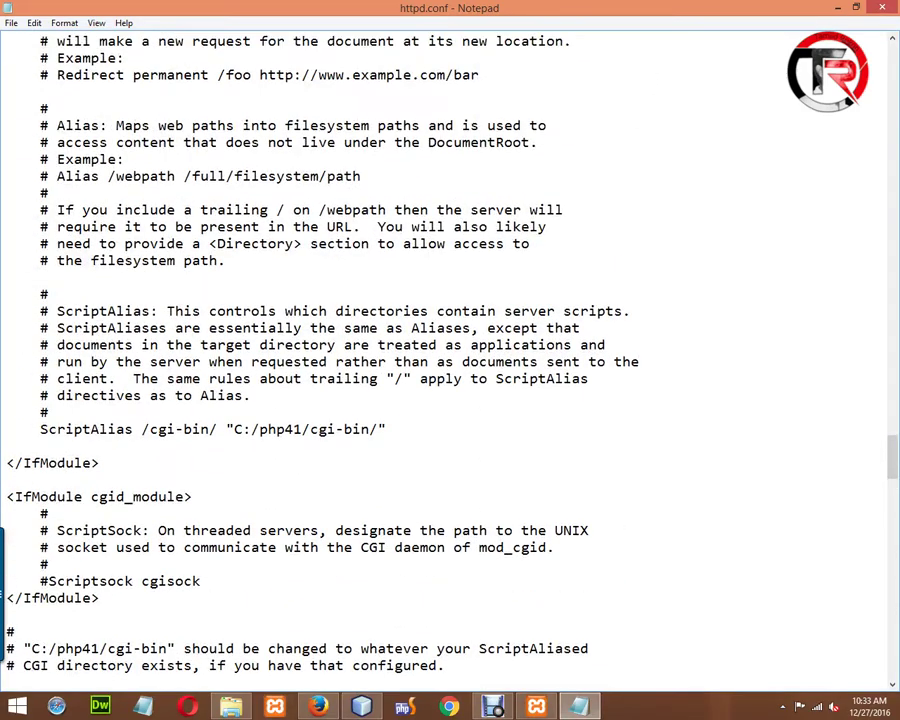
{"action": "scroll", "coordinate": [450, 360], "scroll_direction": "down", "scroll_amount": 5}
{"action": "scroll", "coordinate": [450, 360], "scroll_direction": "down", "scroll_amount": 1}
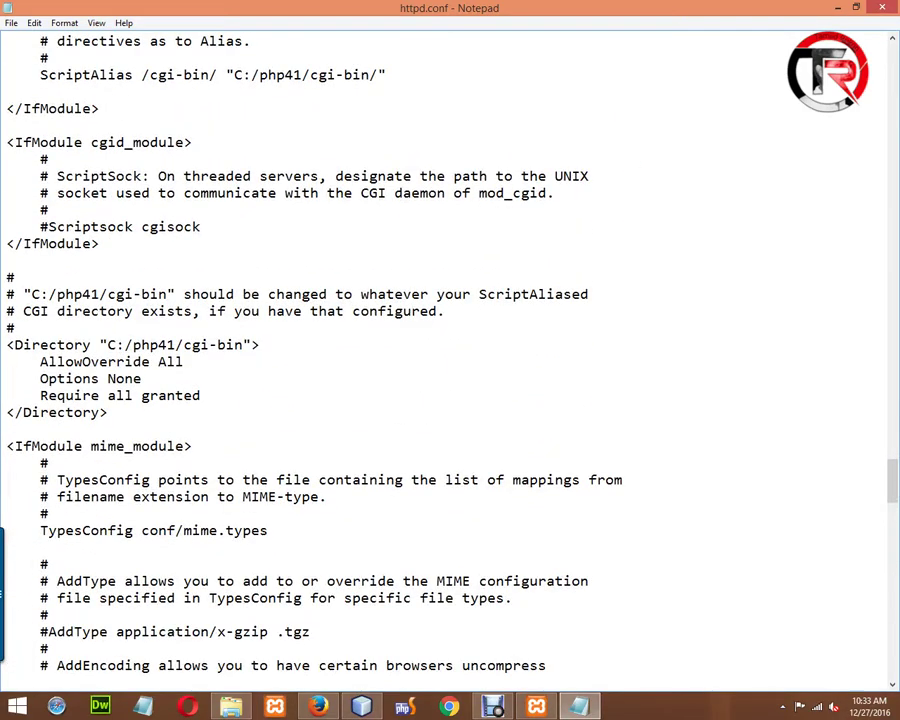
{"action": "scroll", "coordinate": [450, 360], "scroll_direction": "up", "scroll_amount": 13}
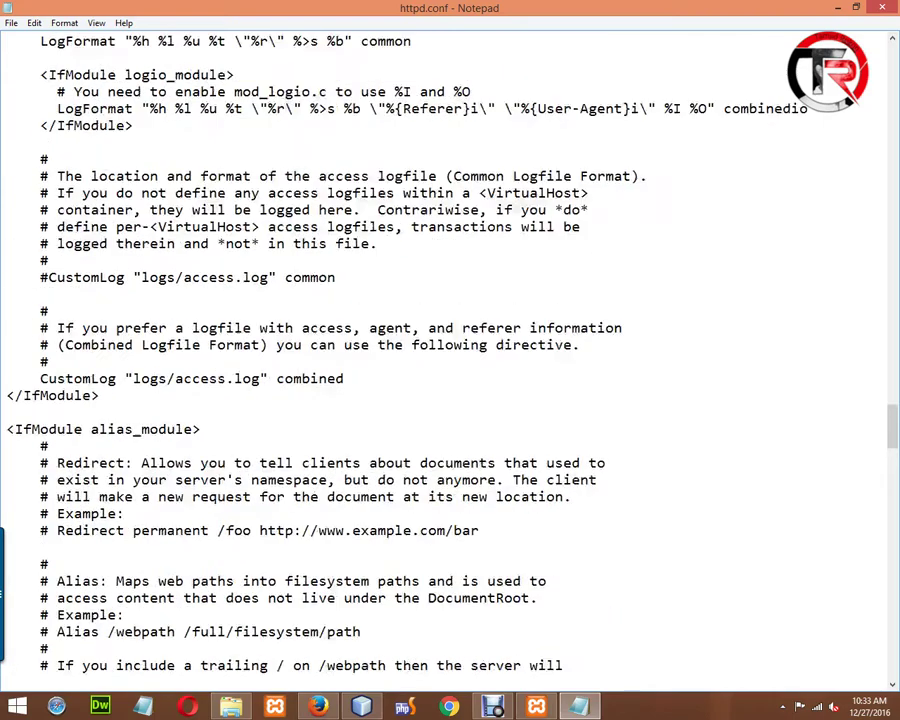
{"action": "scroll", "coordinate": [450, 360], "scroll_direction": "up", "scroll_amount": 5}
{"action": "scroll", "coordinate": [450, 360], "scroll_direction": "down", "scroll_amount": 2}
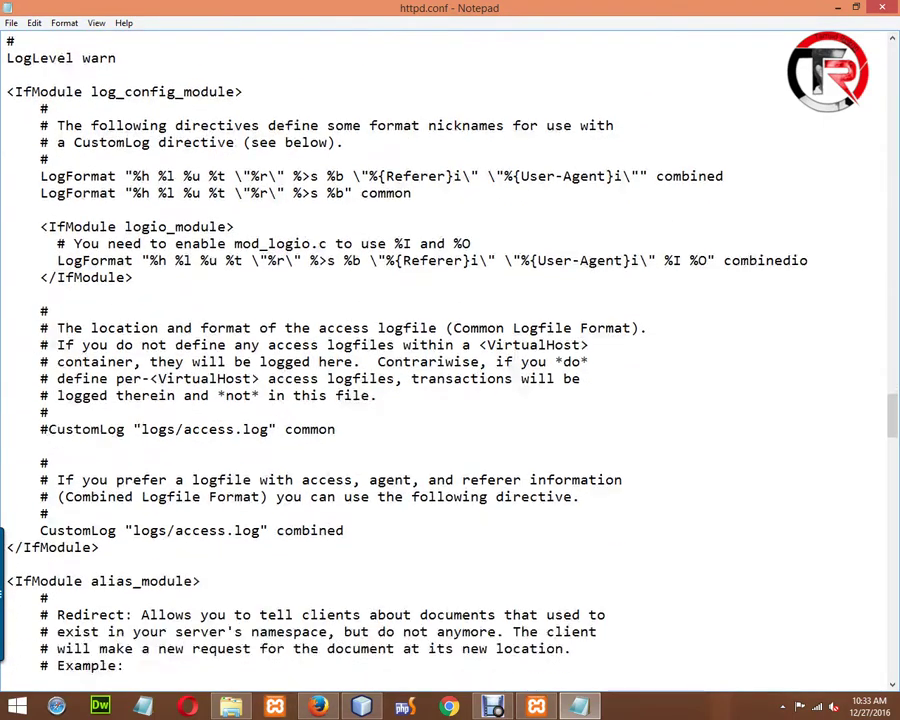
{"action": "scroll", "coordinate": [450, 360], "scroll_direction": "up", "scroll_amount": 10}
{"action": "scroll", "coordinate": [450, 360], "scroll_direction": "down", "scroll_amount": 12}
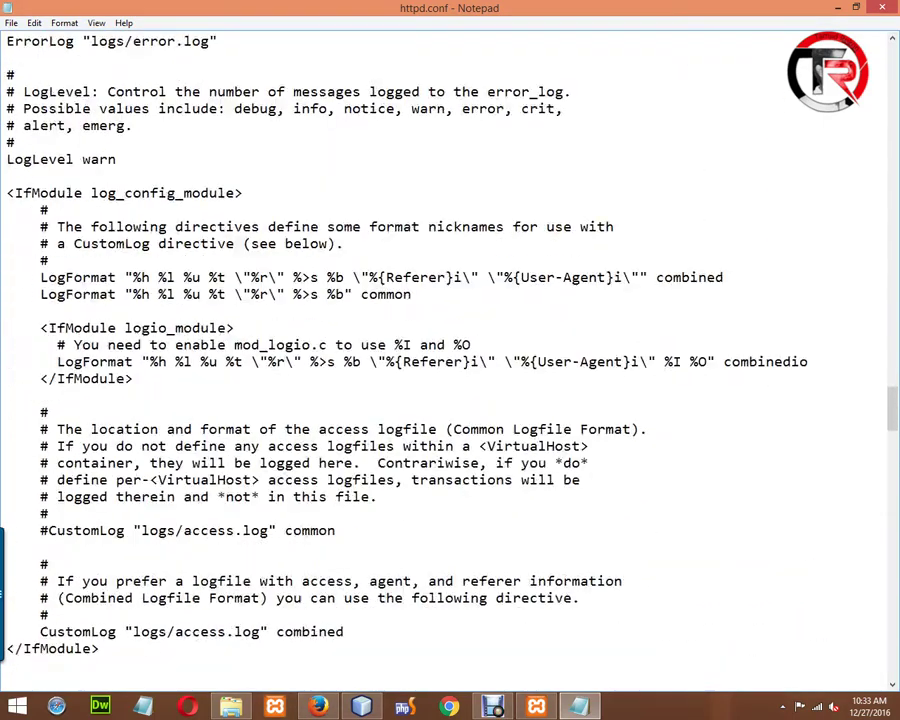
Search httpd.conf for "index", switching the search direction to up, until the DirectoryIndex line is reached
{"action": "key", "text": "ctrl+f"}
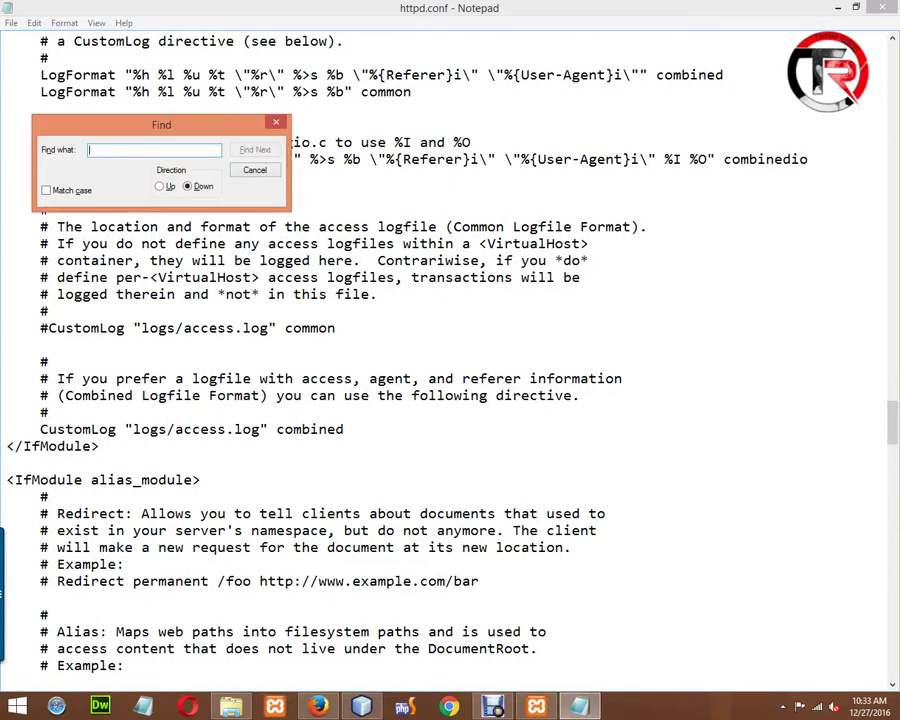
{"action": "type", "text": "index"}
{"action": "key", "text": "Return"}
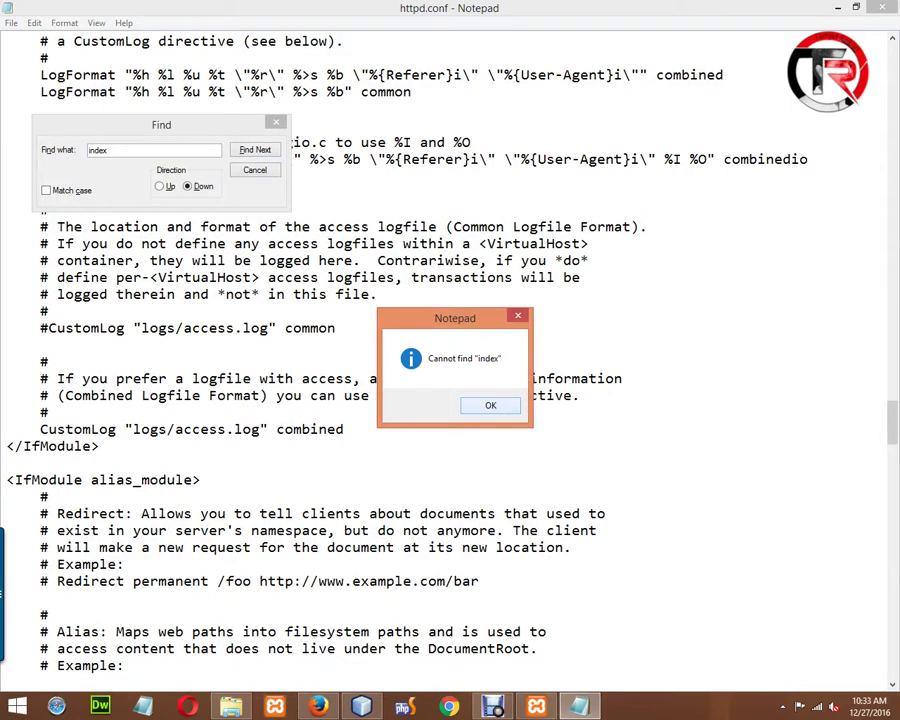
{"action": "key", "text": "Return"}
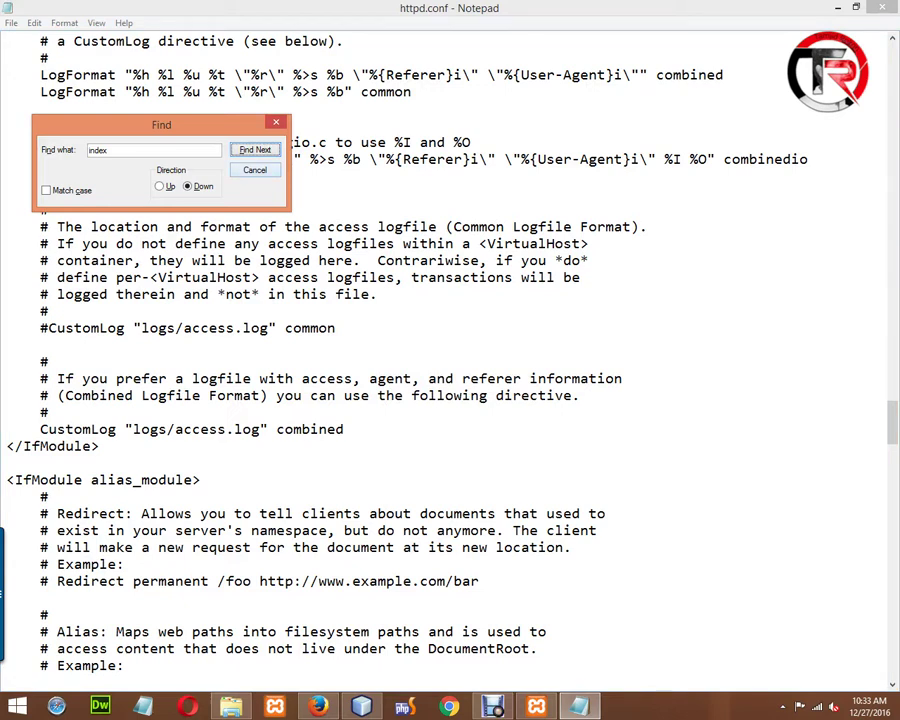
{"action": "key", "text": "alt+u"}
{"action": "key", "text": "Return"}
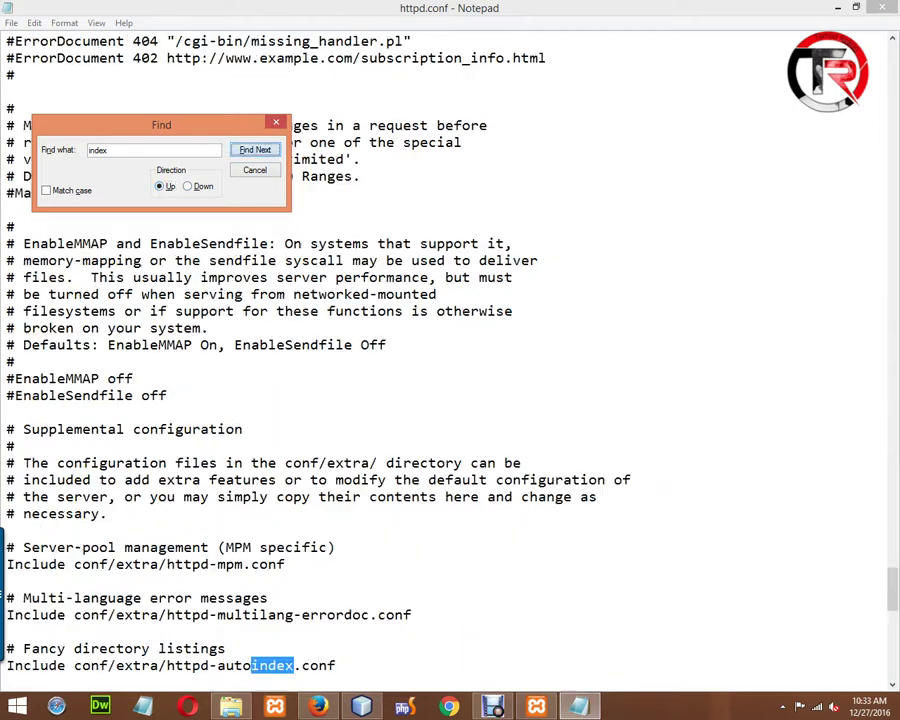
{"action": "key", "text": "Return"}
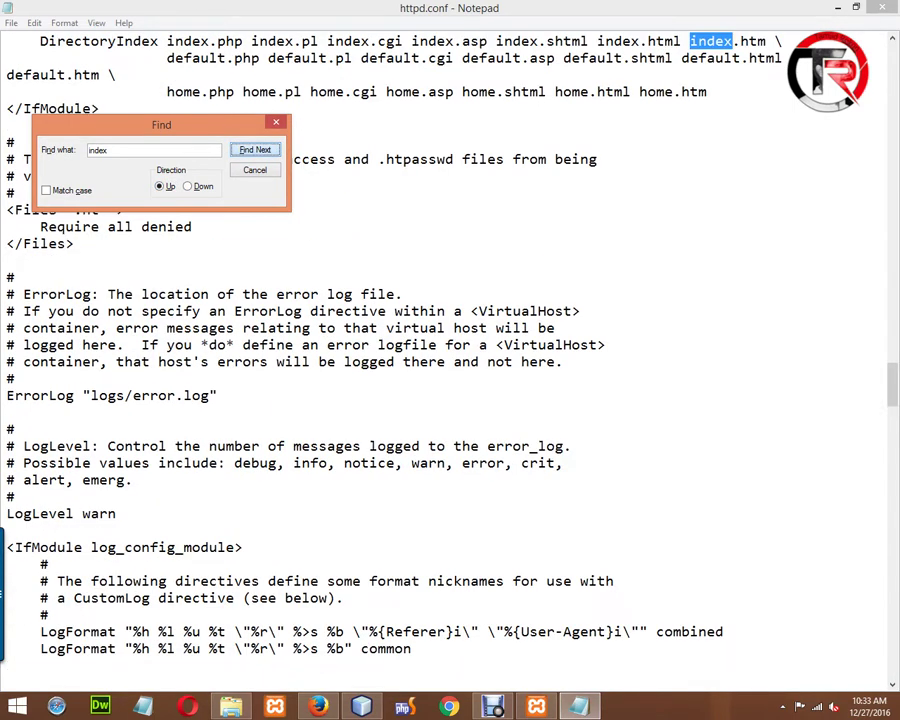
Examine the dir_module block in httpd.conf and the order of index, default and home files listed in DirectoryIndex
{"action": "key", "text": "Escape"}
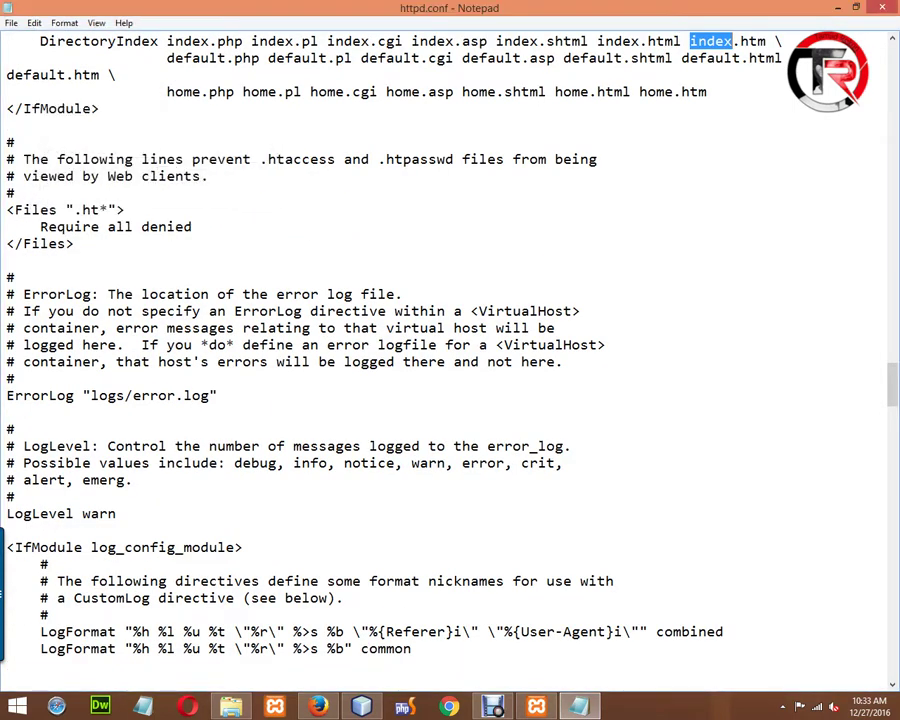
{"action": "scroll", "coordinate": [450, 350], "scroll_direction": "up", "scroll_amount": 3}
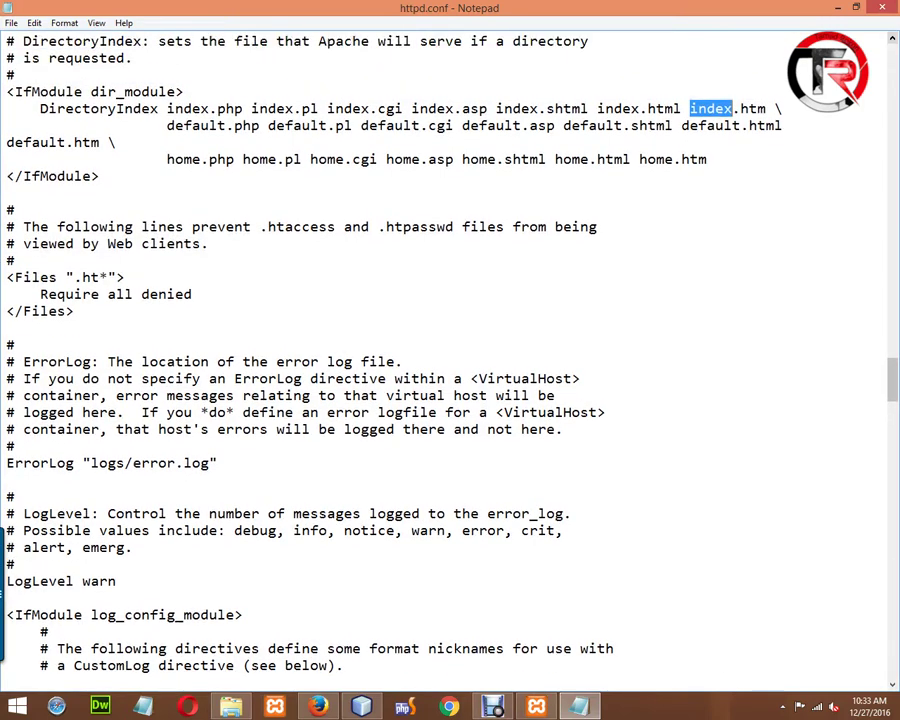
{"action": "left_click_drag", "start_coordinate": [23, 142], "coordinate": [158, 142]}
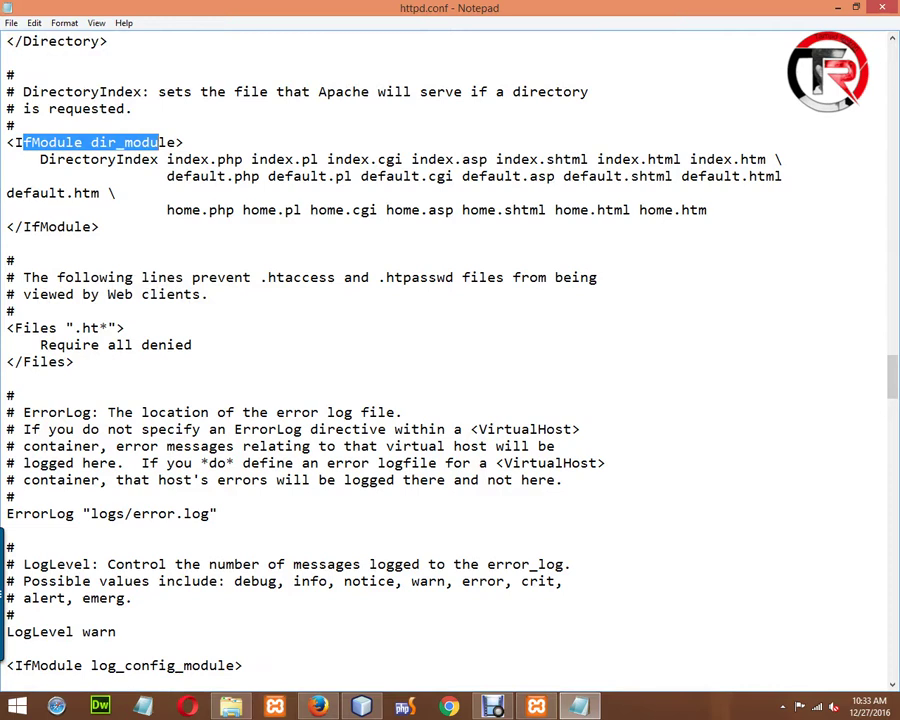
{"action": "left_click", "coordinate": [111, 160]}
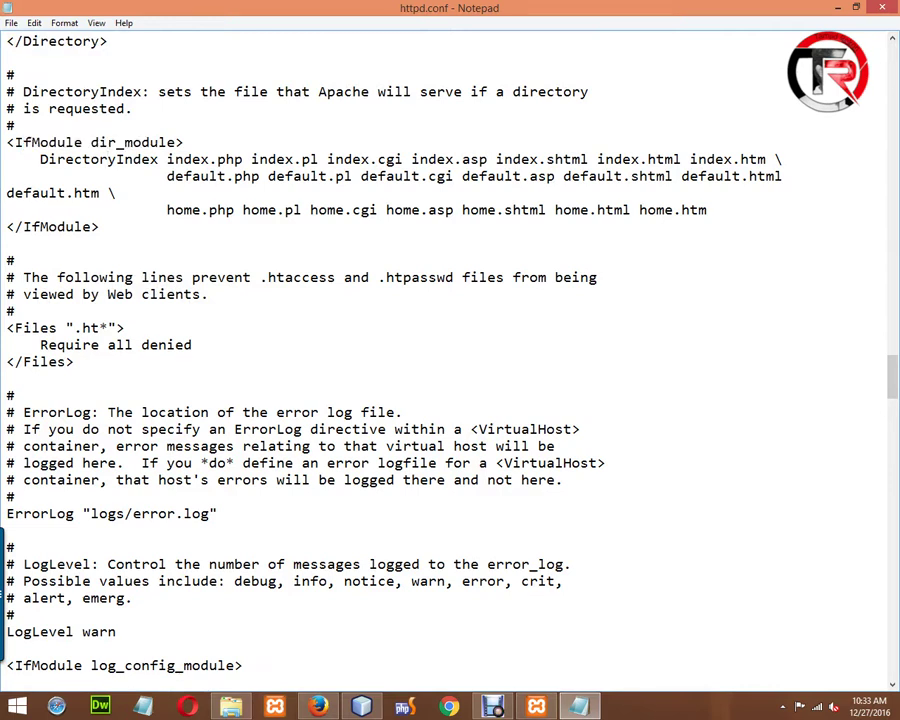
{"action": "left_click_drag", "start_coordinate": [166, 160], "coordinate": [706, 160]}
{"action": "left_click_drag", "start_coordinate": [782, 176], "coordinate": [48, 160]}
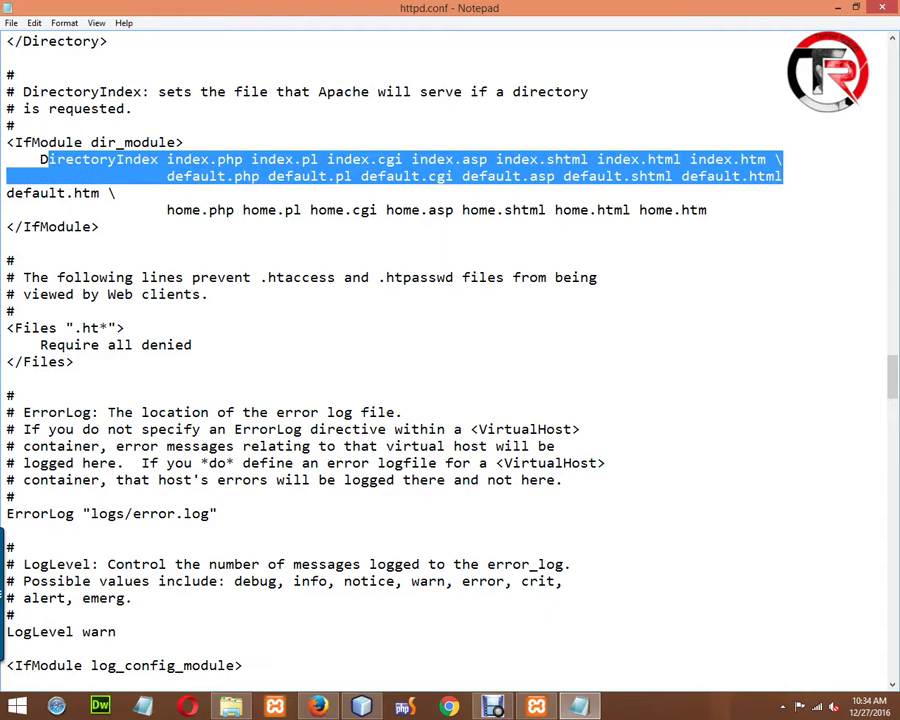
{"action": "left_click", "coordinate": [116, 193]}
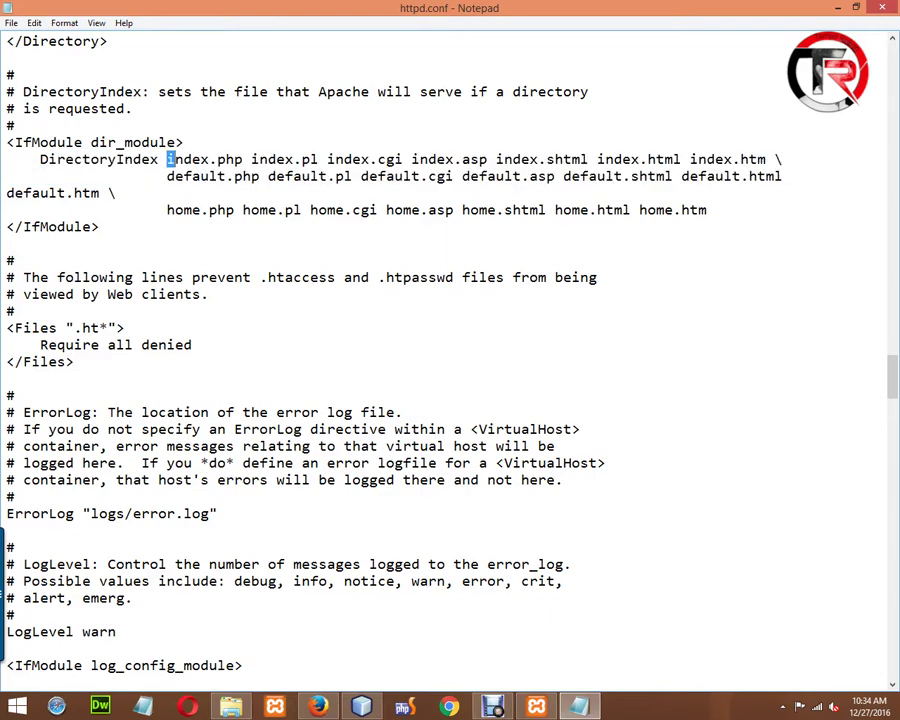
{"action": "left_click_drag", "start_coordinate": [167, 159], "coordinate": [318, 160]}
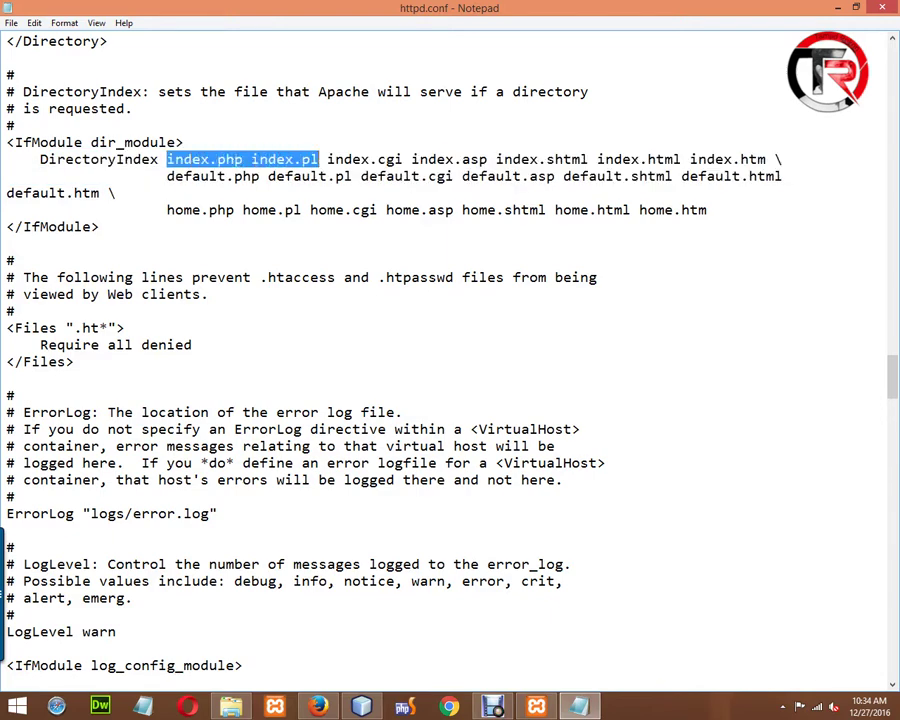
{"action": "left_click_drag", "start_coordinate": [167, 159], "coordinate": [234, 160]}
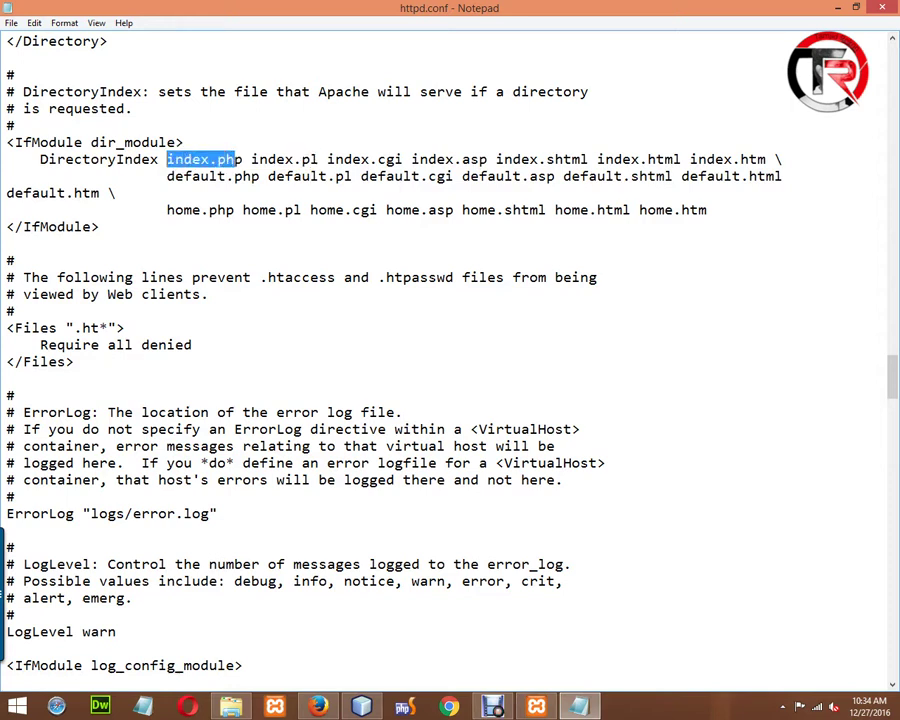
{"action": "left_click_drag", "start_coordinate": [184, 142], "coordinate": [277, 160]}
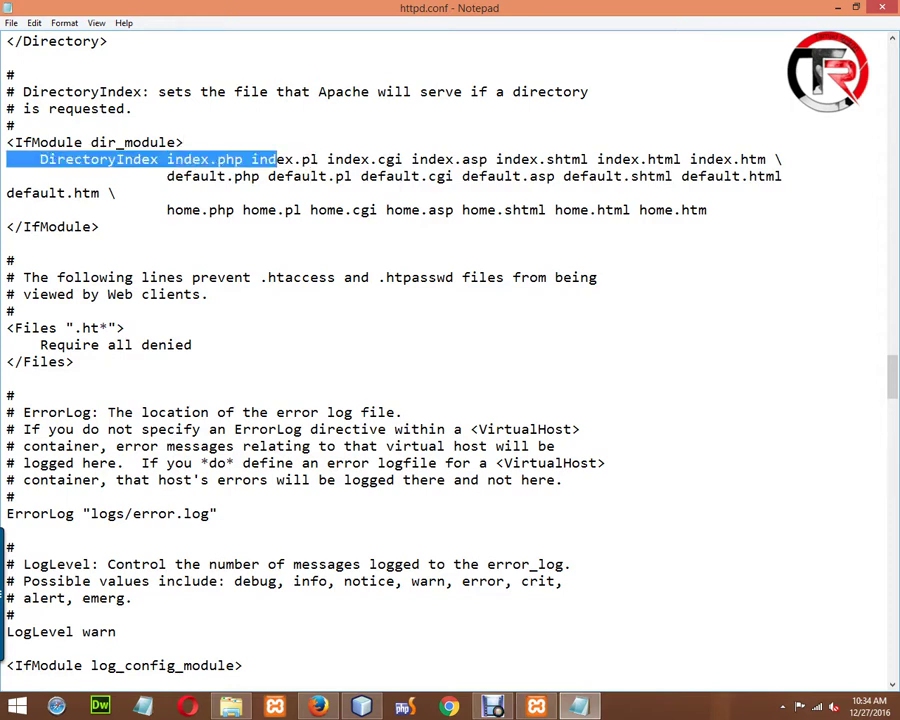
{"action": "left_click", "coordinate": [385, 176]}
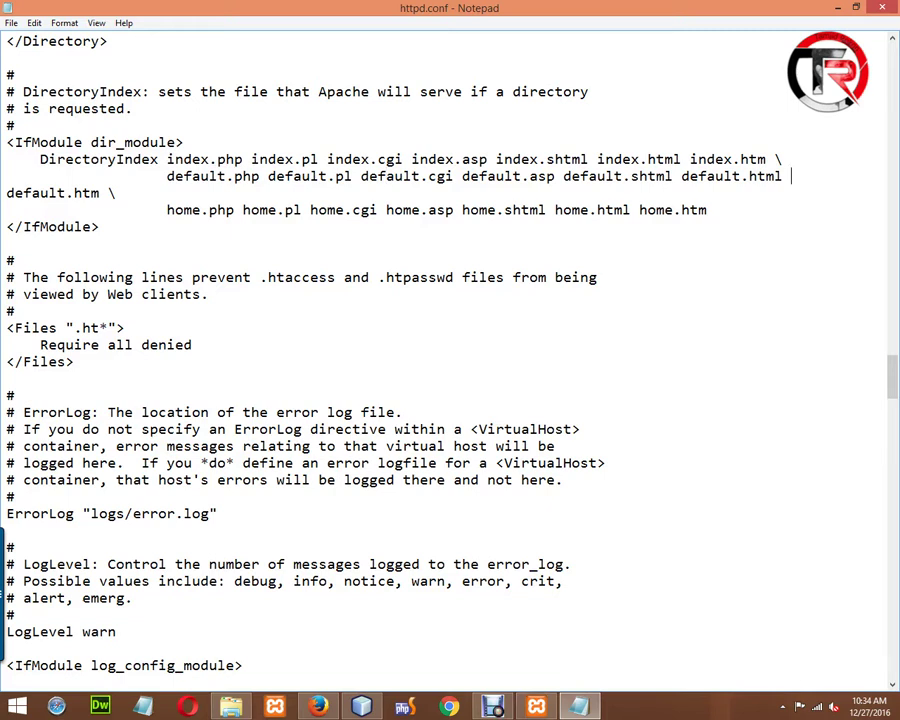
{"action": "key", "text": "Left"}
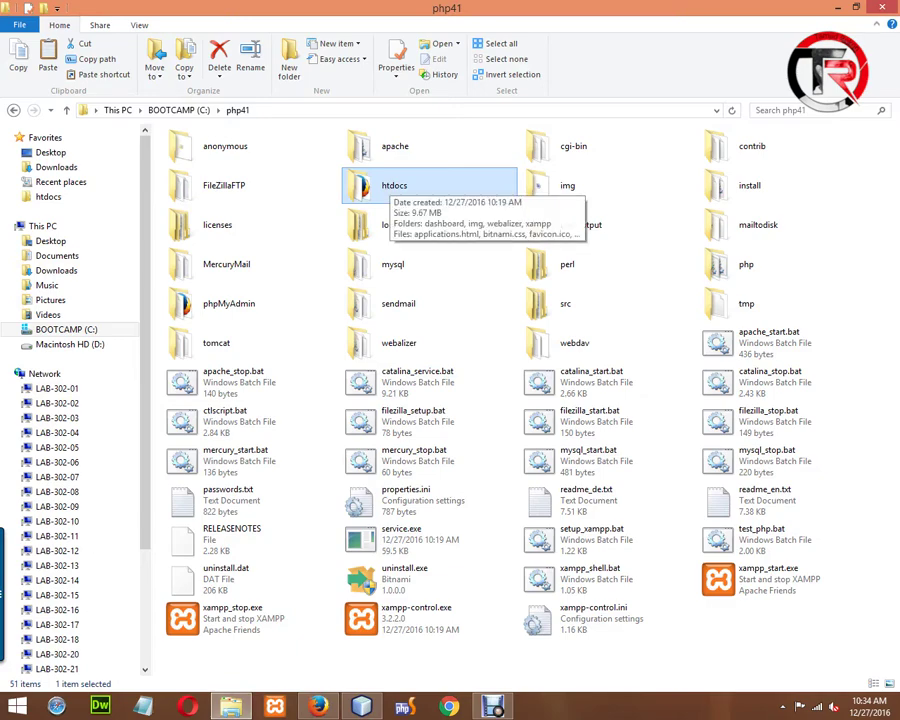
Compare the localhost page in Firefox with the contents of php41's htdocs folder in File Explorer, and reload the page
{"action": "left_click", "coordinate": [318, 706]}
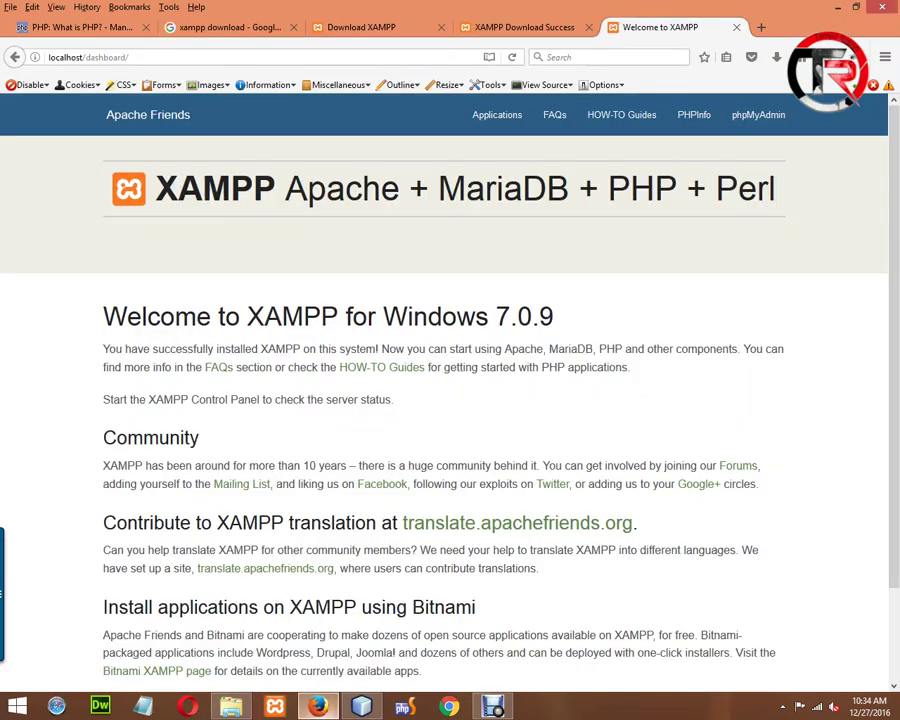
{"action": "key", "text": "alt+Tab"}
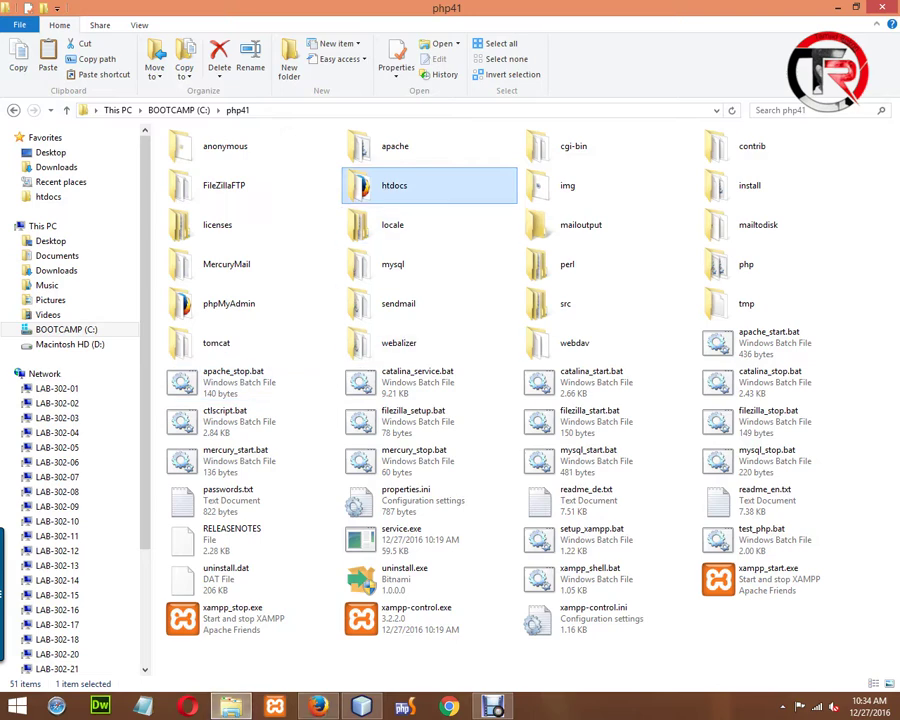
{"action": "key", "text": "Return"}
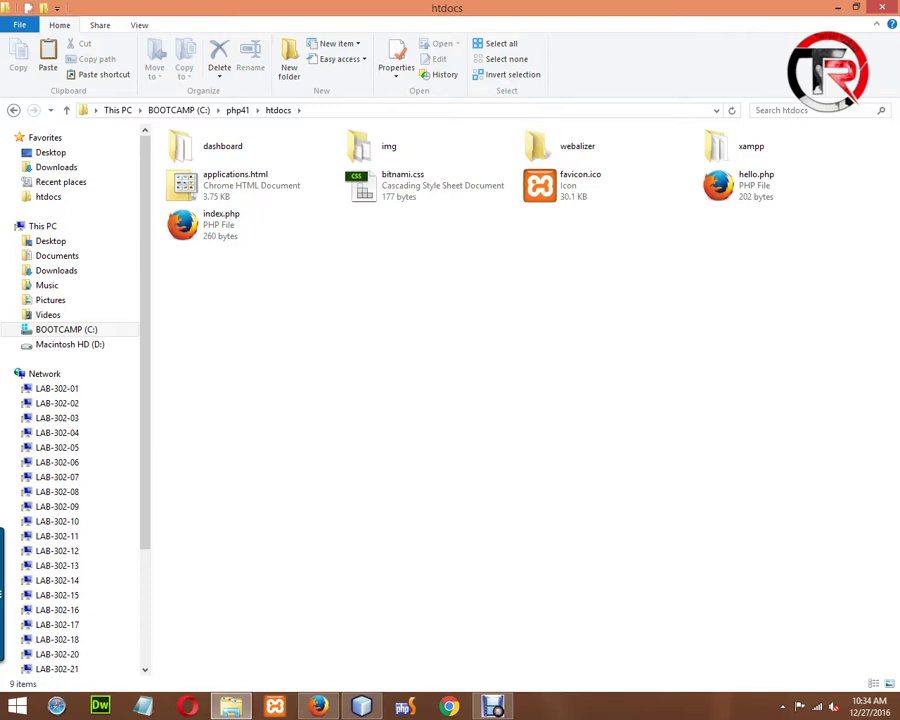
{"action": "key", "text": "alt+Tab"}
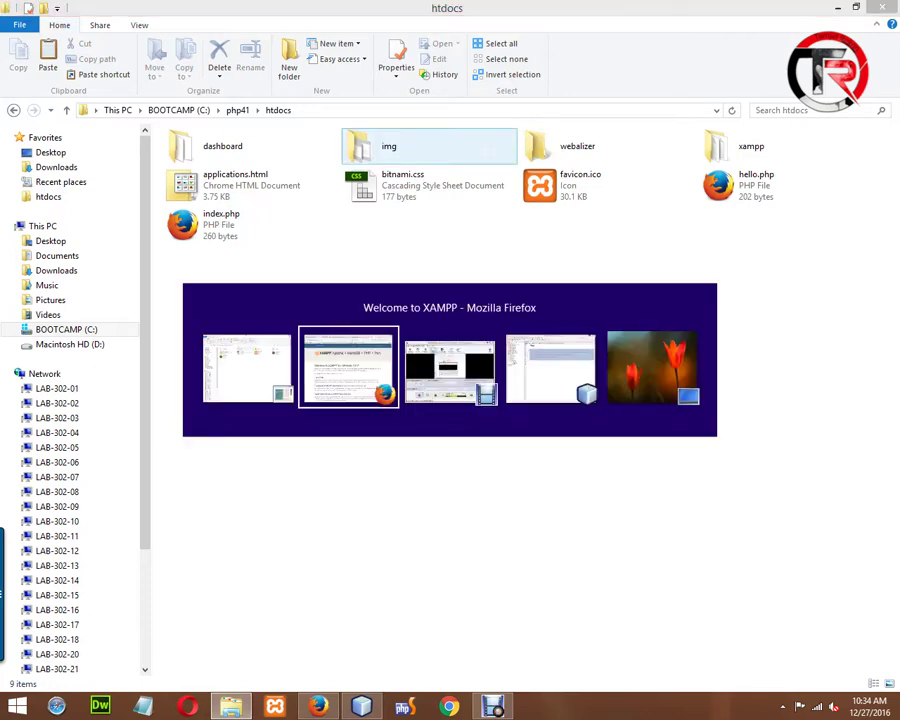
{"action": "left_click_drag", "start_coordinate": [129, 57], "coordinate": [86, 57]}
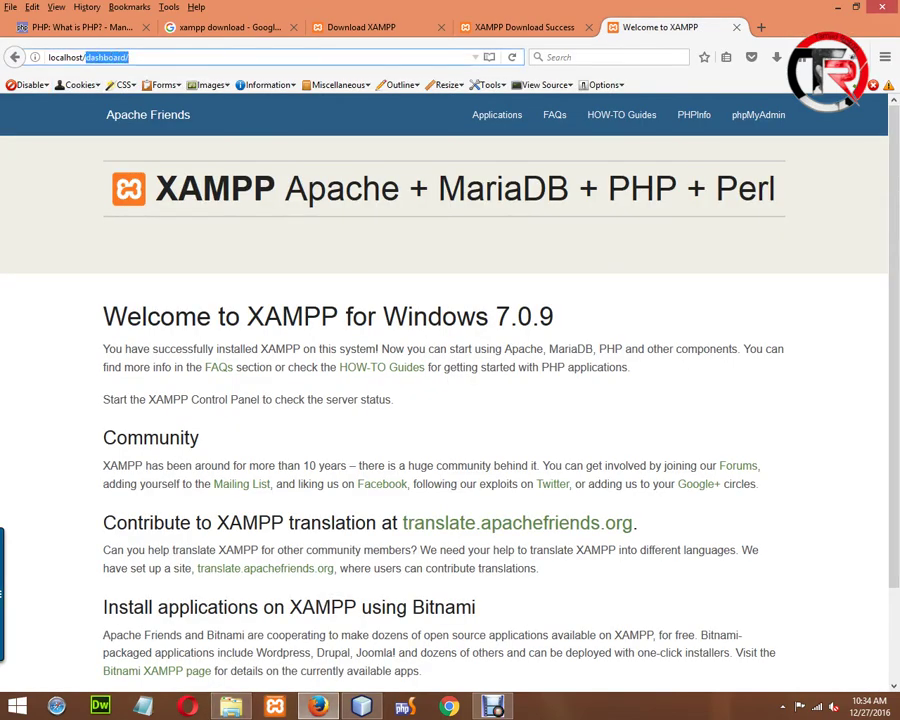
{"action": "key", "text": "Return"}
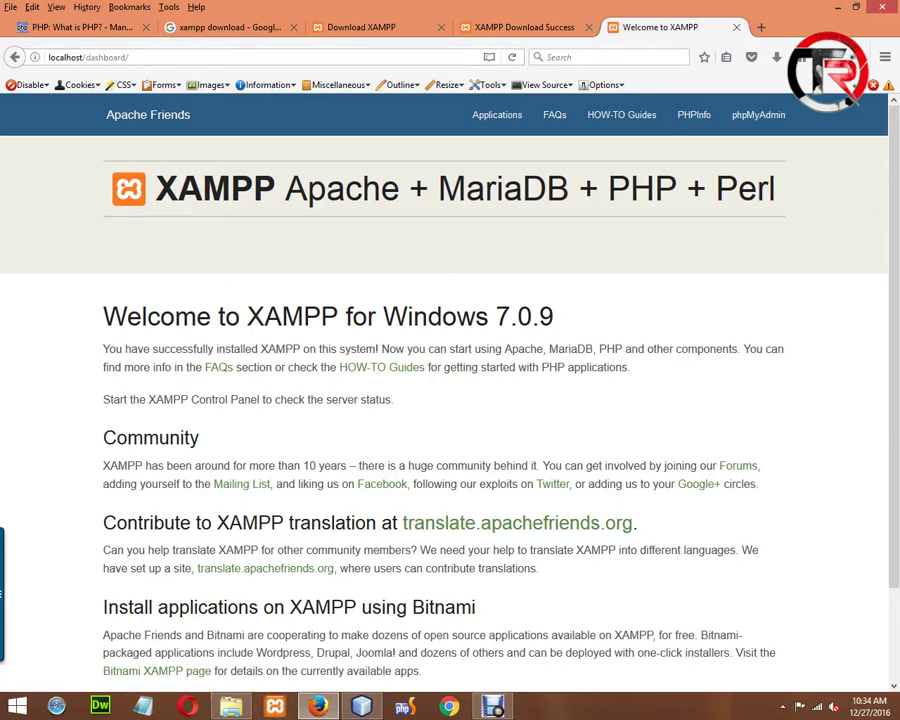
In File Explorer, reopen htdocs from php41, check index.php, and select index.html inside the dashboard folder
{"action": "key", "text": "alt+Tab"}
{"action": "left_click", "coordinate": [237, 110]}
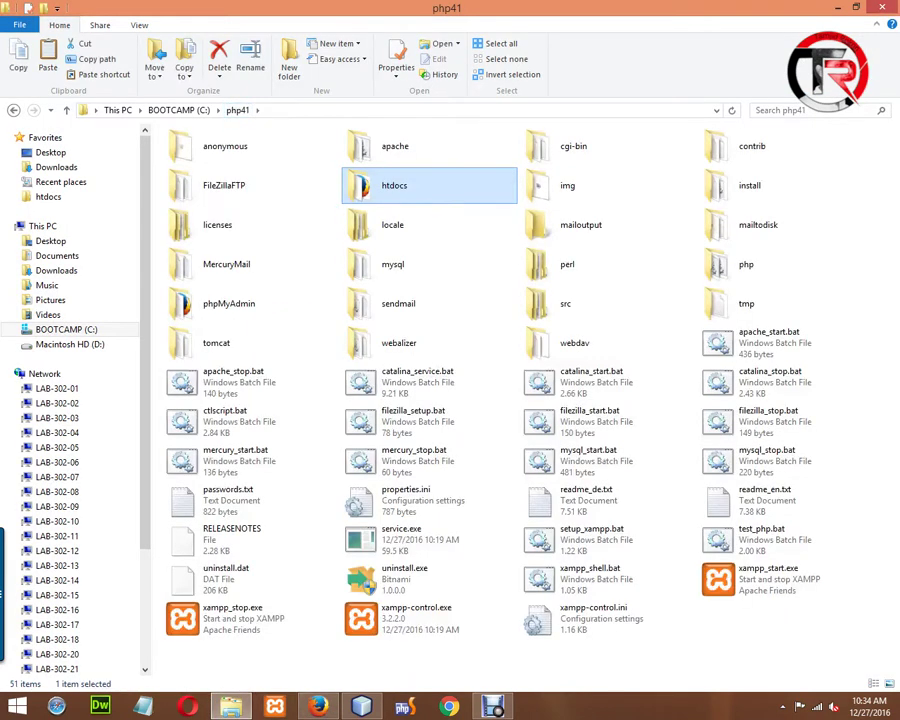
{"action": "key", "text": "Return"}
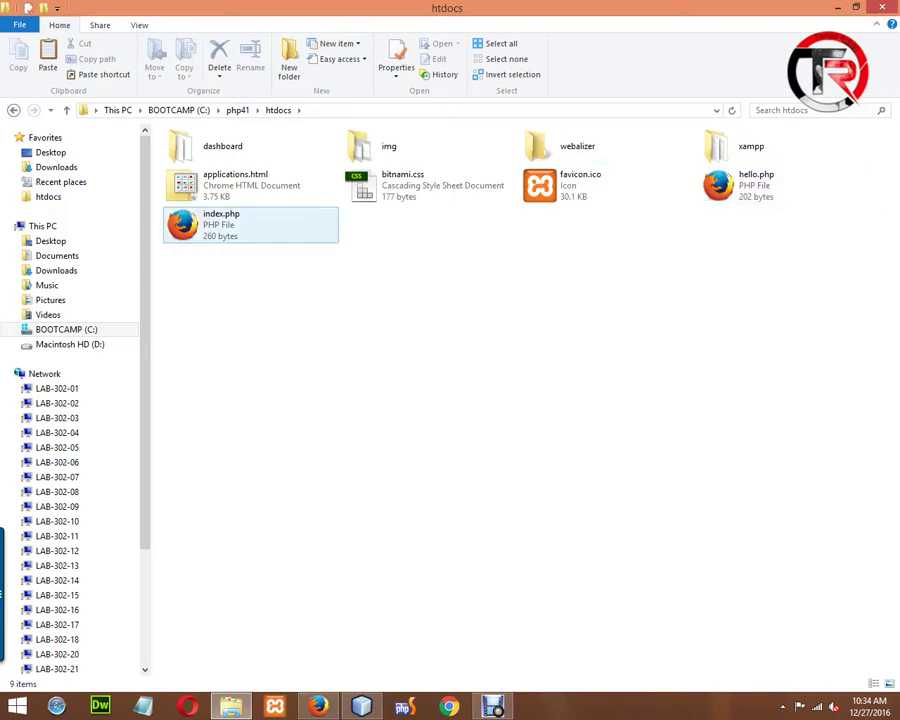
{"action": "left_click", "coordinate": [250, 224]}
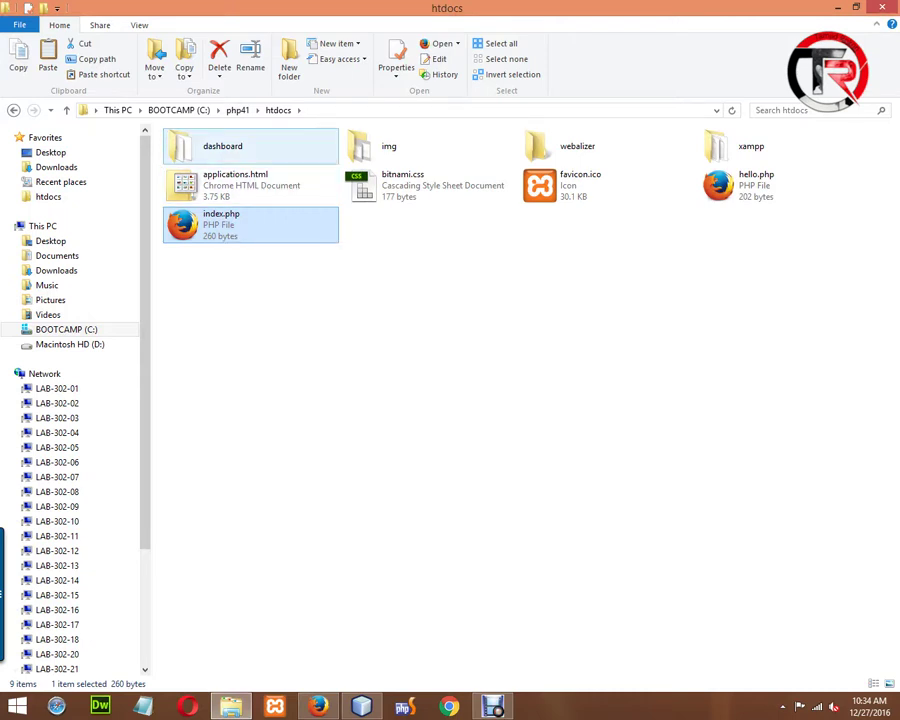
{"action": "double_click", "coordinate": [222, 146]}
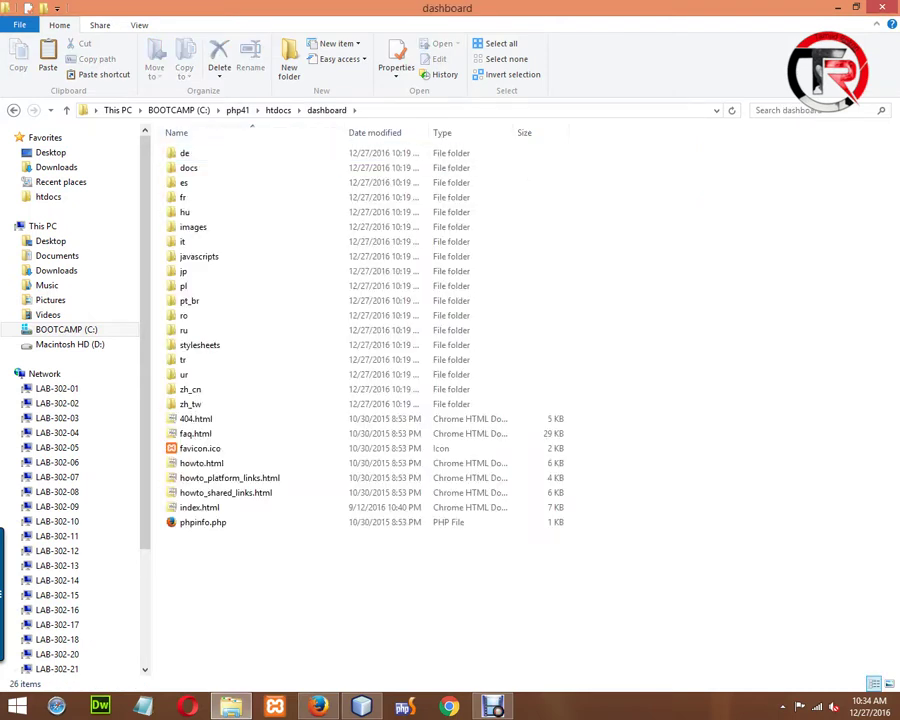
{"action": "left_click", "coordinate": [199, 507]}
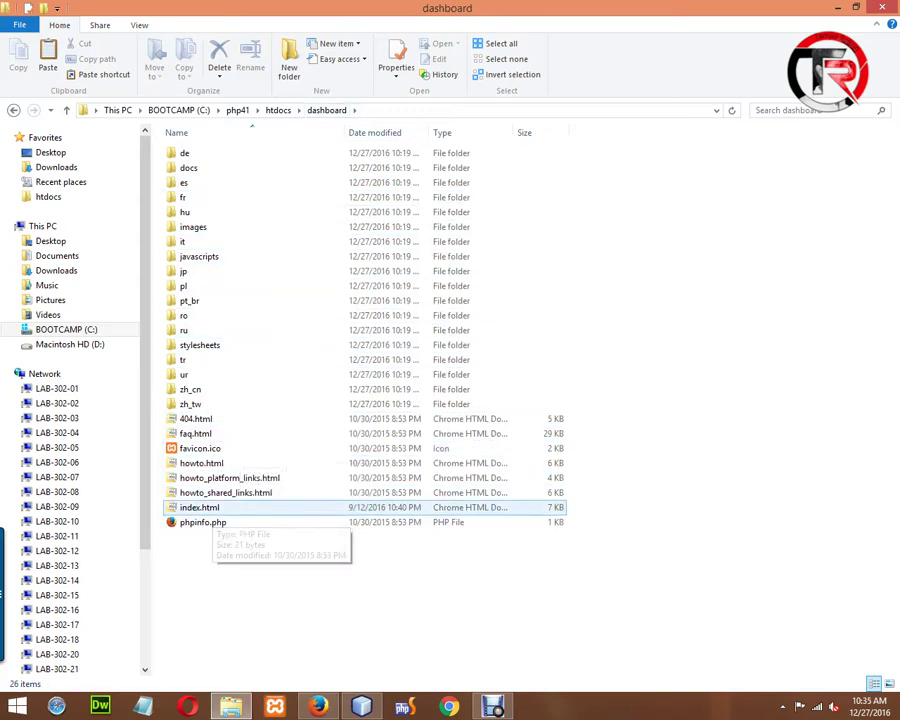
{"action": "left_click", "coordinate": [212, 507]}
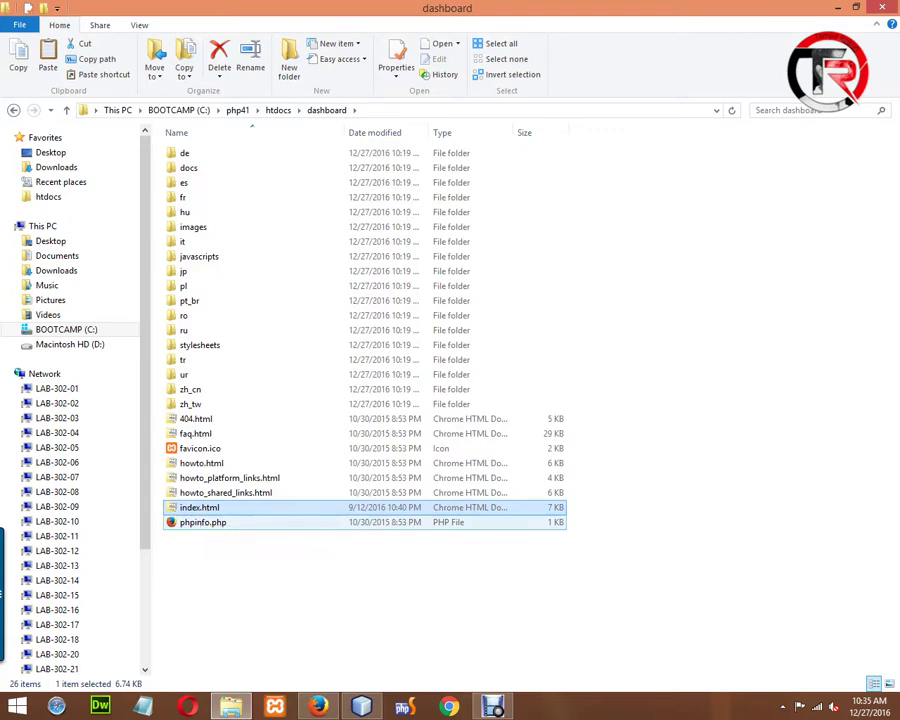
Switch to Firefox and remove dashboard/ from the address so that only localhost/ remains
{"action": "key", "text": "alt+Tab"}
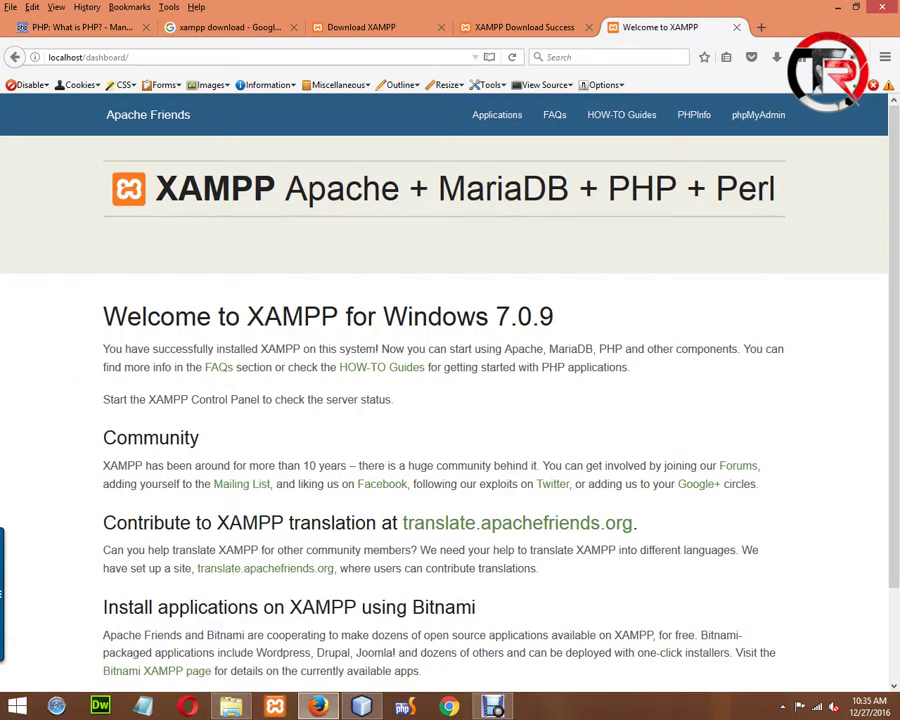
{"action": "left_click_drag", "start_coordinate": [91, 57], "coordinate": [130, 57]}
{"action": "key", "text": "BackSpace"}
{"action": "key", "text": "BackSpace"}
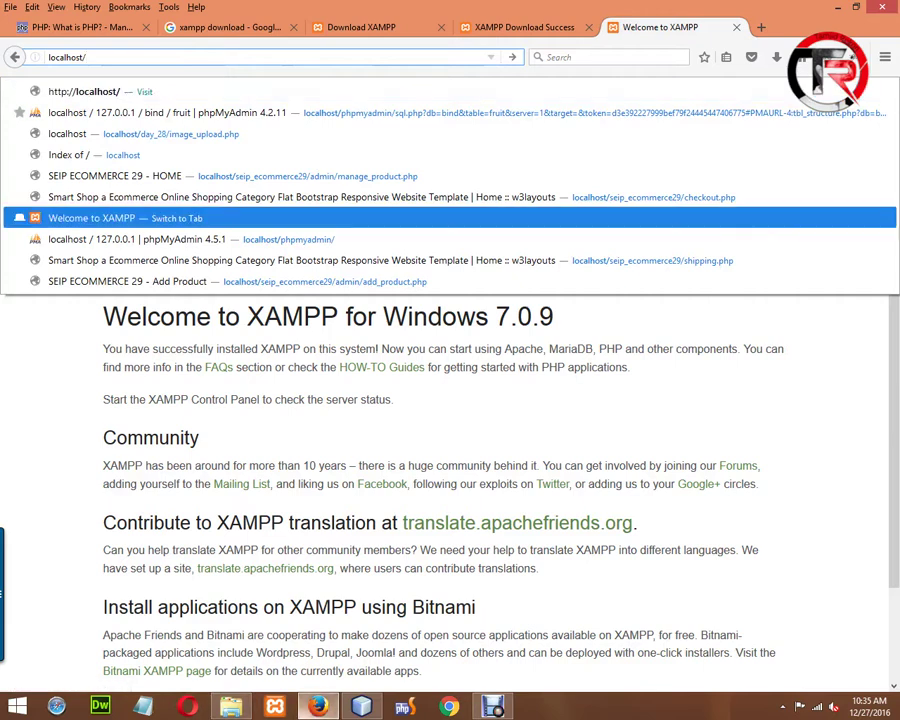
Go back to htdocs in File Explorer and trace the path from index.php to the dashboard folder's index.html
{"action": "key", "text": "alt+Tab"}
{"action": "left_click", "coordinate": [278, 110]}
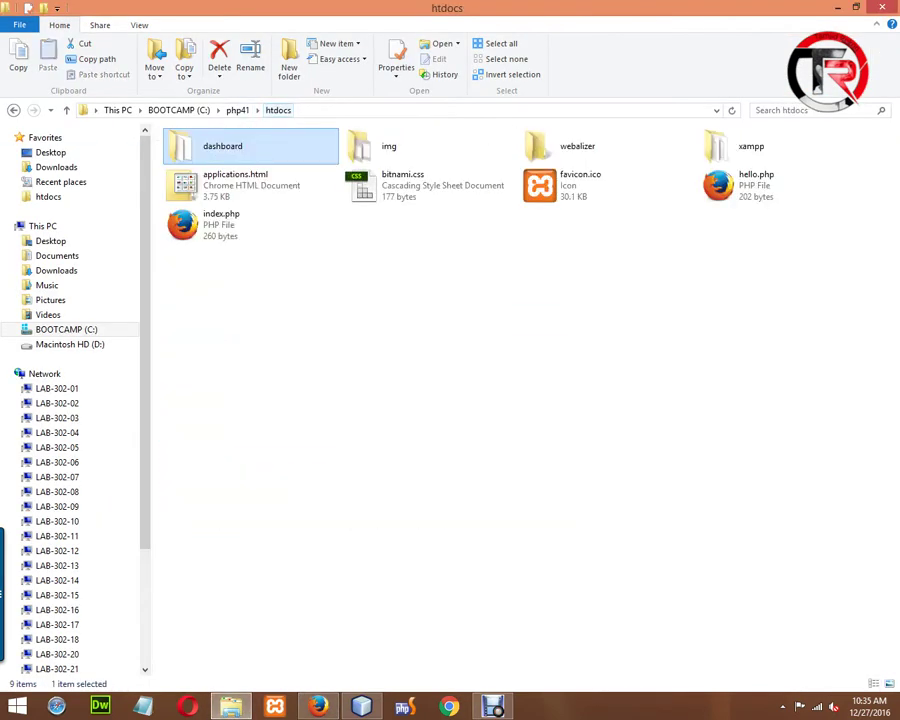
{"action": "left_click", "coordinate": [250, 224]}
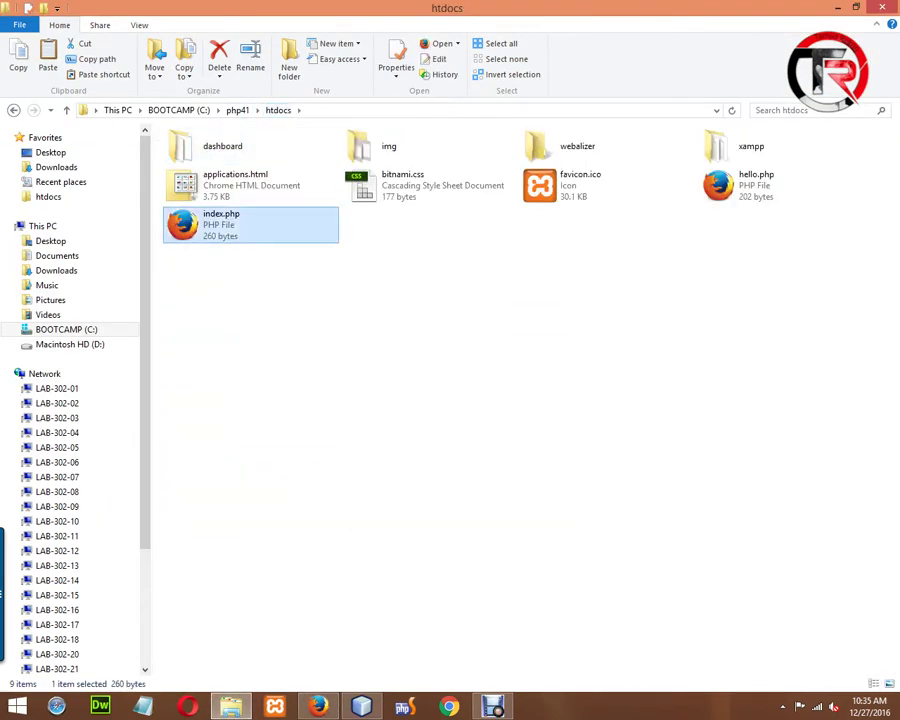
{"action": "double_click", "coordinate": [222, 146]}
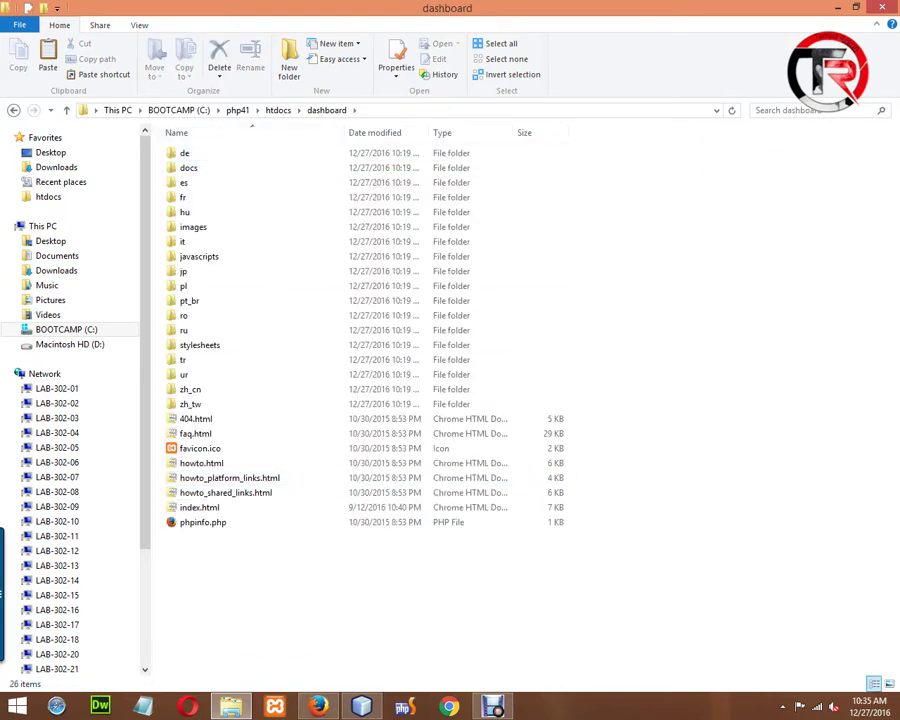
{"action": "left_click", "coordinate": [200, 507]}
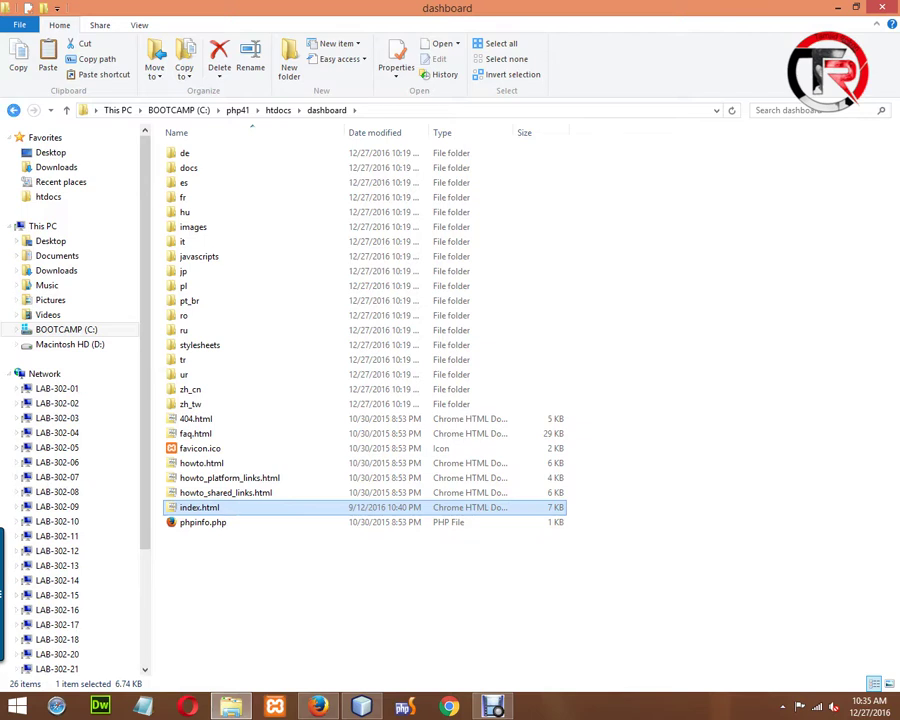
Return to the htdocs folder and inspect index.php and hello.php, leaving both file names as they are
{"action": "key", "text": "BackSpace"}
{"action": "left_click", "coordinate": [250, 225]}
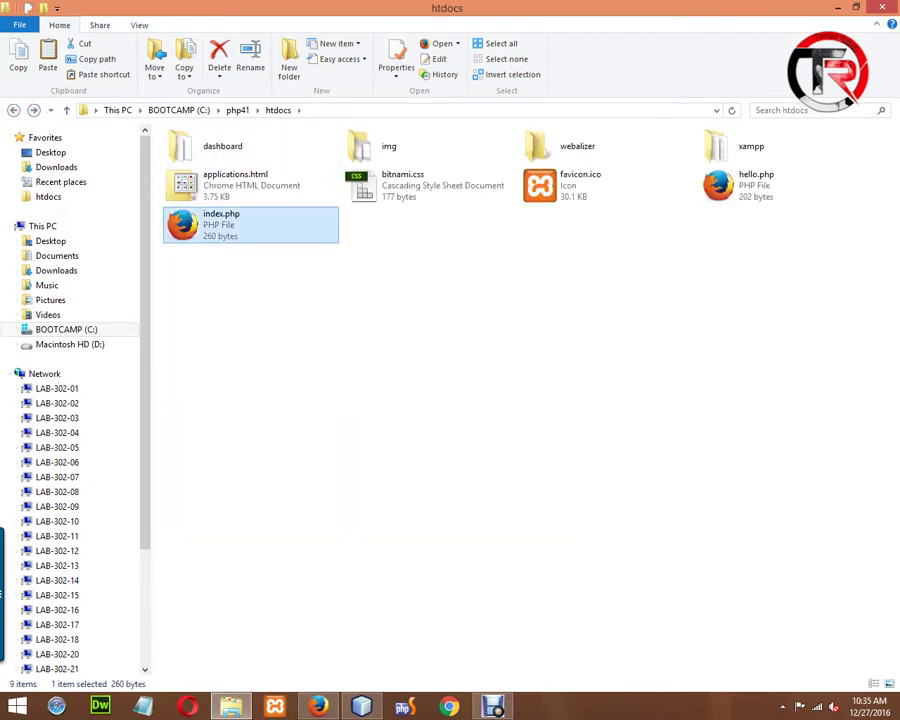
{"action": "key", "text": "F2"}
{"action": "left_click", "coordinate": [450, 260]}
{"action": "left_click", "coordinate": [250, 225]}
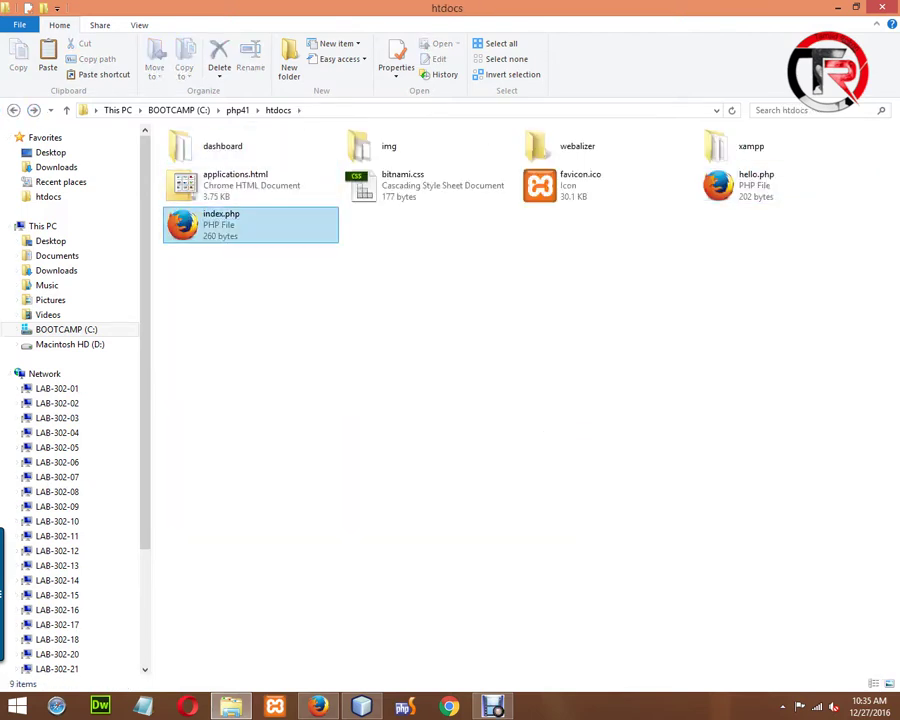
{"action": "left_click", "coordinate": [222, 224]}
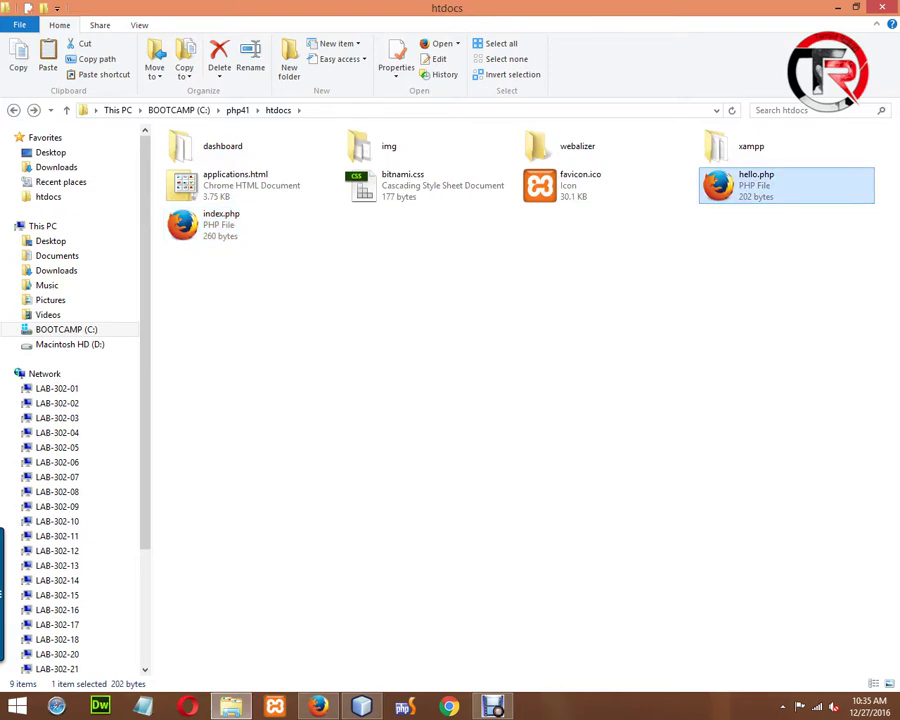
Switch to Firefox, load localhost/ again, and request localhost/hello.php in place of the dashboard address
{"action": "key", "text": "alt+Tab"}
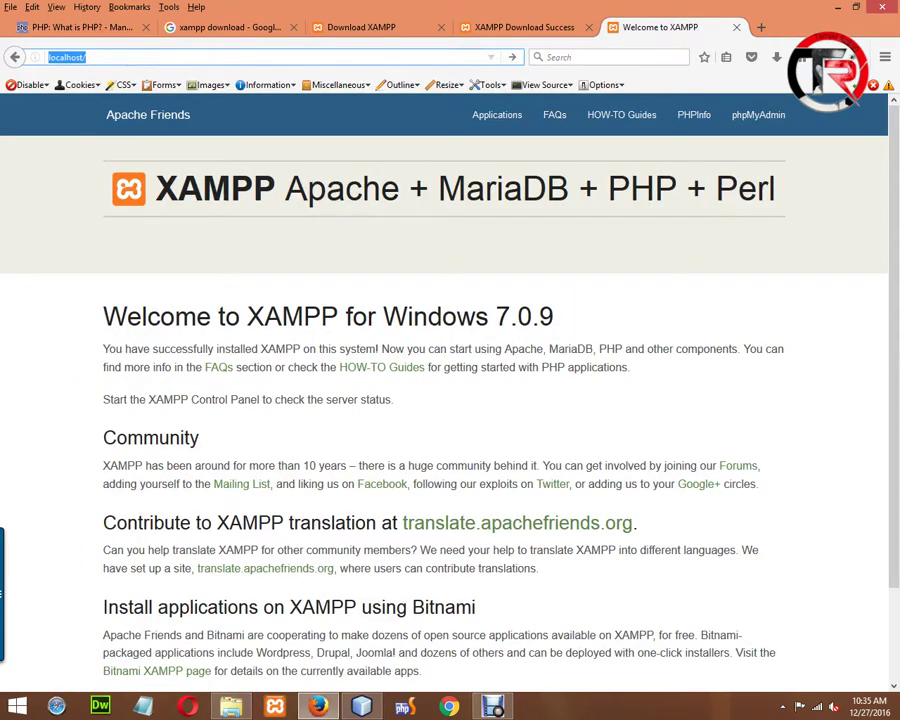
{"action": "key", "text": "Return"}
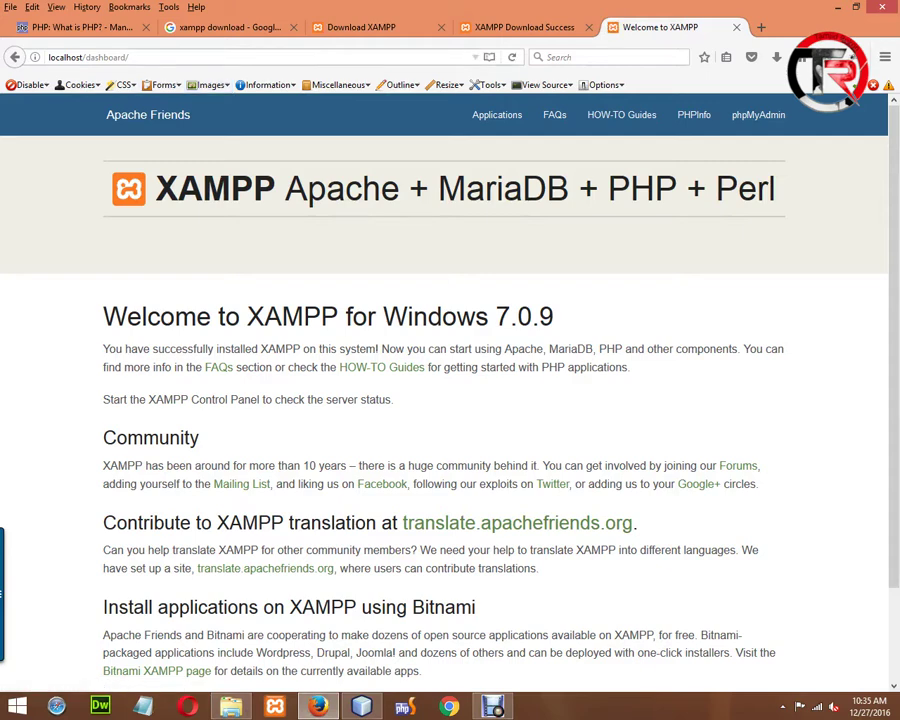
{"action": "left_click_drag", "start_coordinate": [129, 57], "coordinate": [90, 57]}
{"action": "key", "text": "BackSpace"}
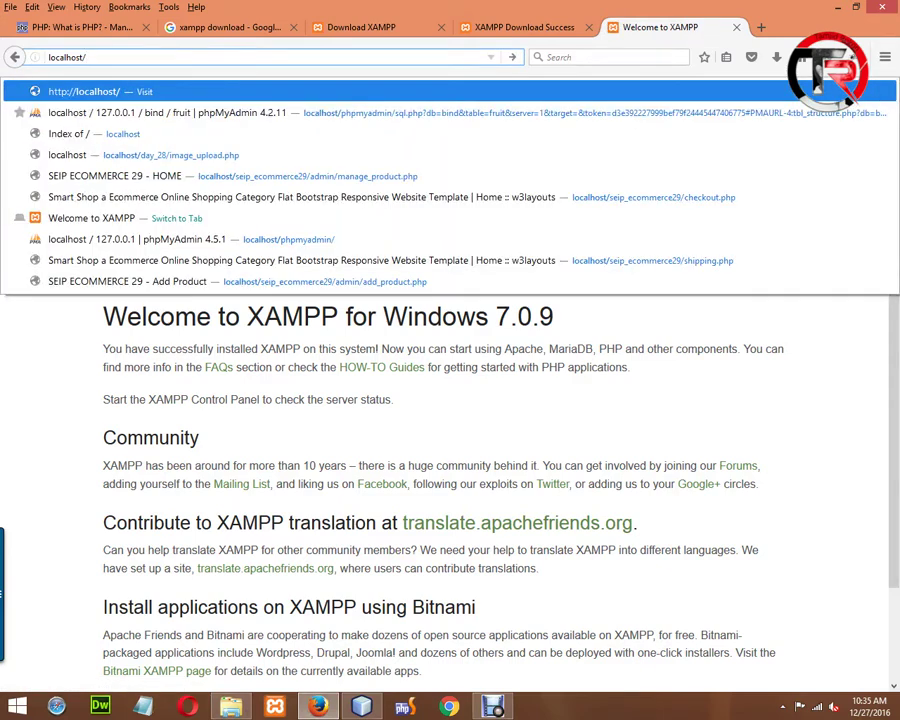
{"action": "type", "text": "hello"}
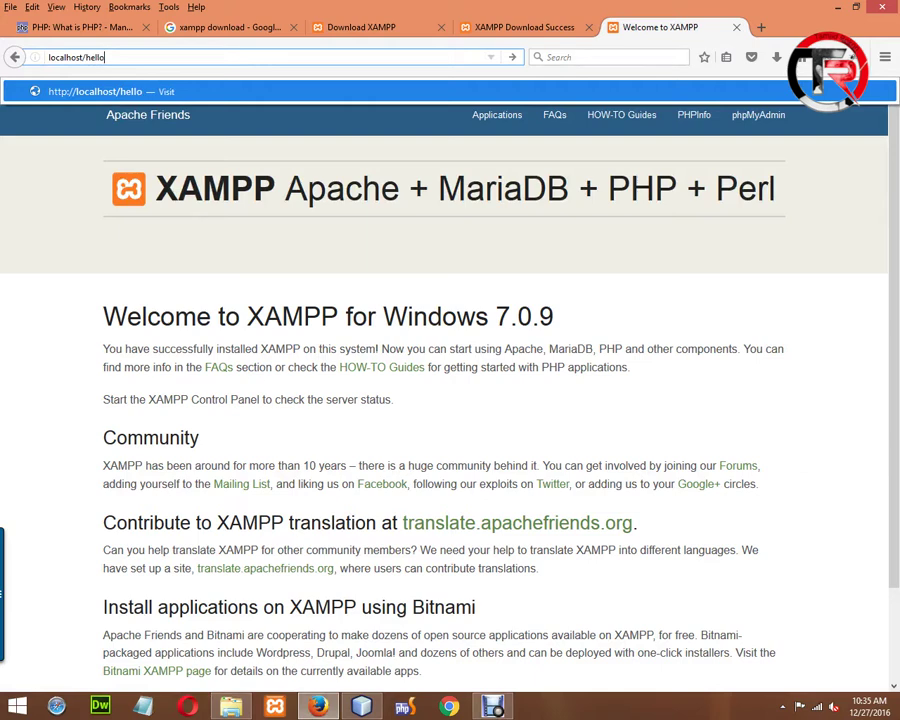
{"action": "type", "text": ".php"}
{"action": "key", "text": "Return"}
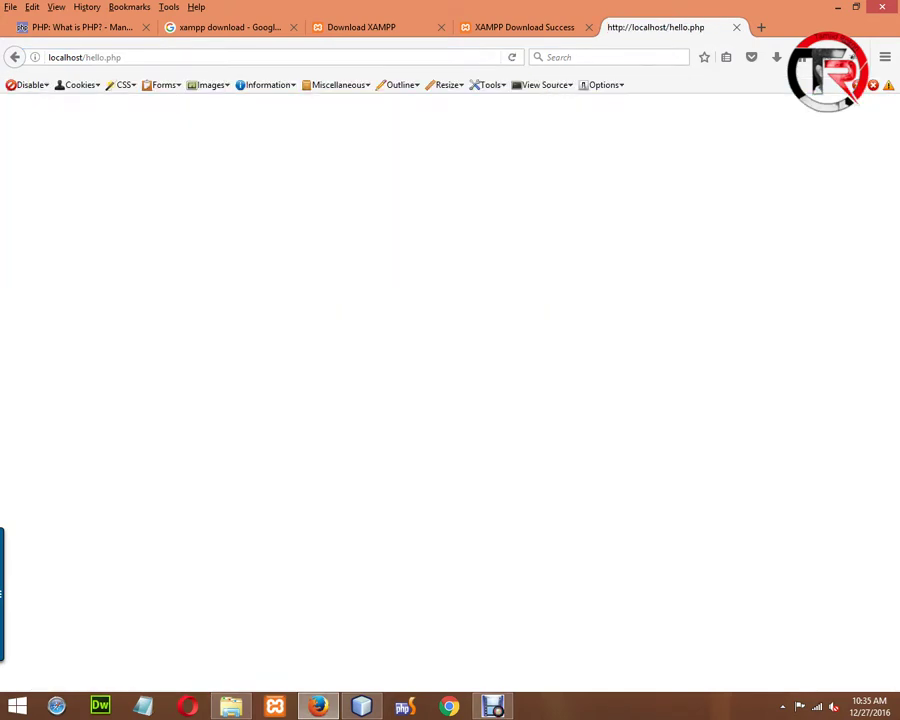
{"action": "left_click_drag", "start_coordinate": [121, 57], "coordinate": [48, 57]}
In File Explorer, open hello.php from htdocs in Notepad++, examine its code, and close the editor without changing it
{"action": "key", "text": "alt+Tab"}
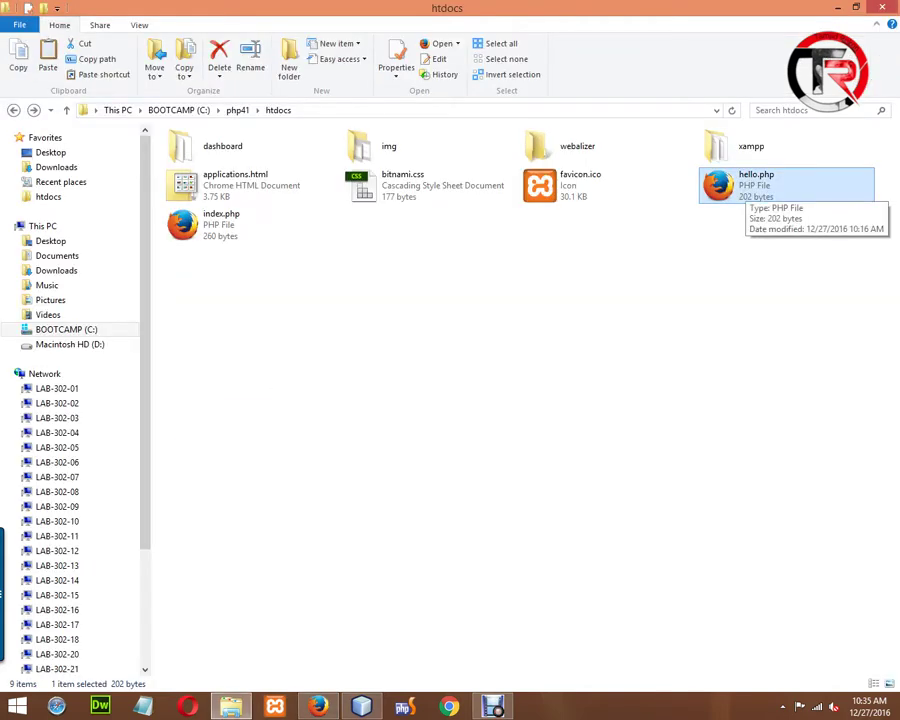
{"action": "right_click", "coordinate": [712, 190]}
{"action": "left_click", "coordinate": [774, 229]}
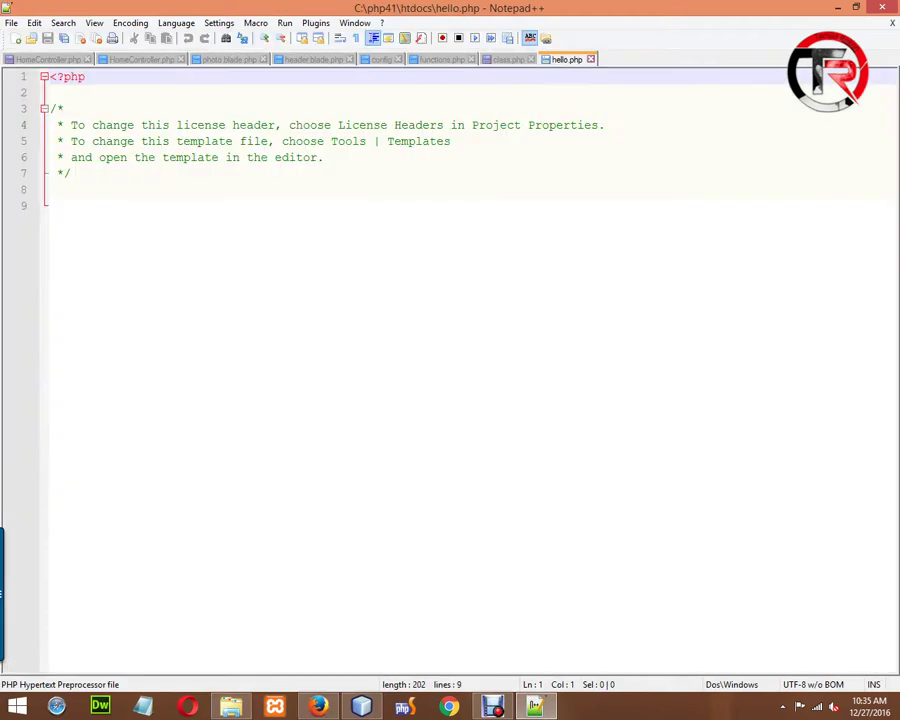
{"action": "key", "text": "ctrl+a"}
{"action": "left_click", "coordinate": [52, 205]}
{"action": "key", "text": "alt+F4"}
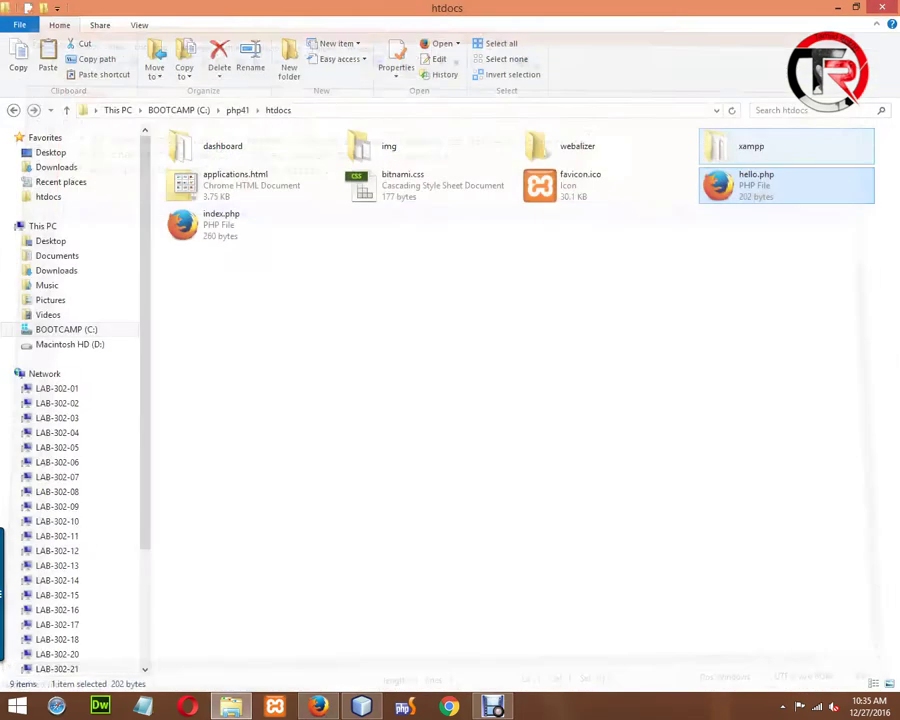
{"action": "left_click", "coordinate": [776, 250]}
Back in Firefox, reload localhost/hello.php and load localhost/ without the file name
{"action": "key", "text": "alt+Tab"}
{"action": "key", "text": "Return"}
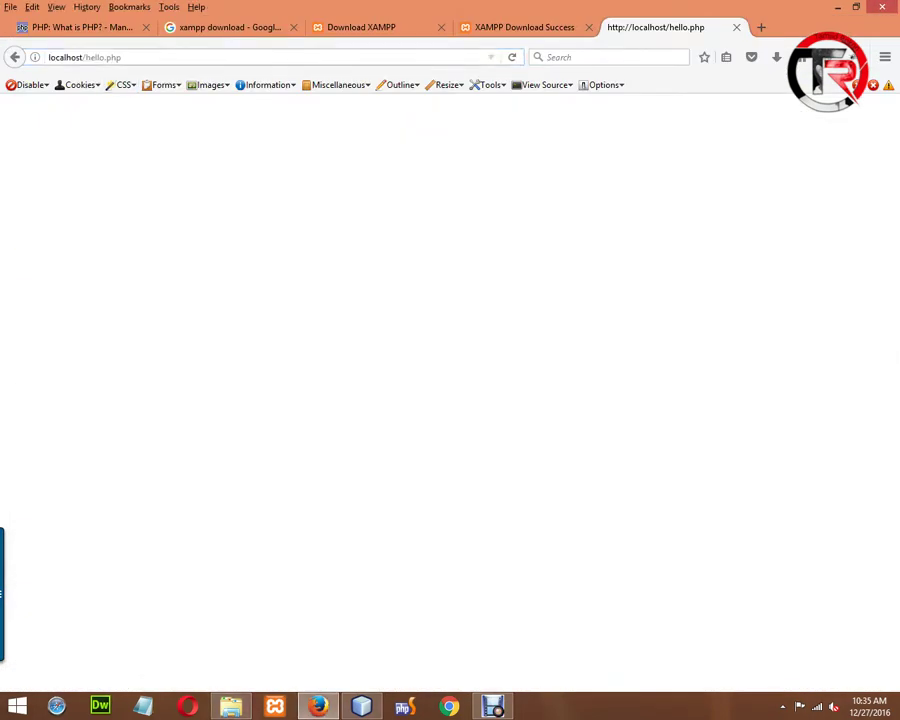
{"action": "left_click_drag", "start_coordinate": [86, 57], "coordinate": [121, 57]}
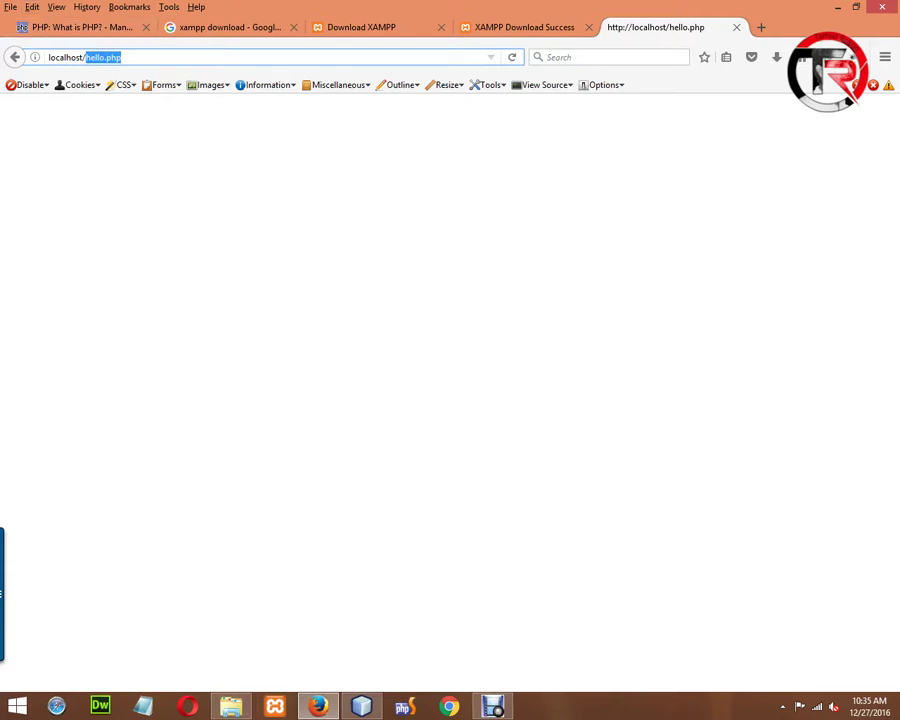
{"action": "key", "text": "BackSpace"}
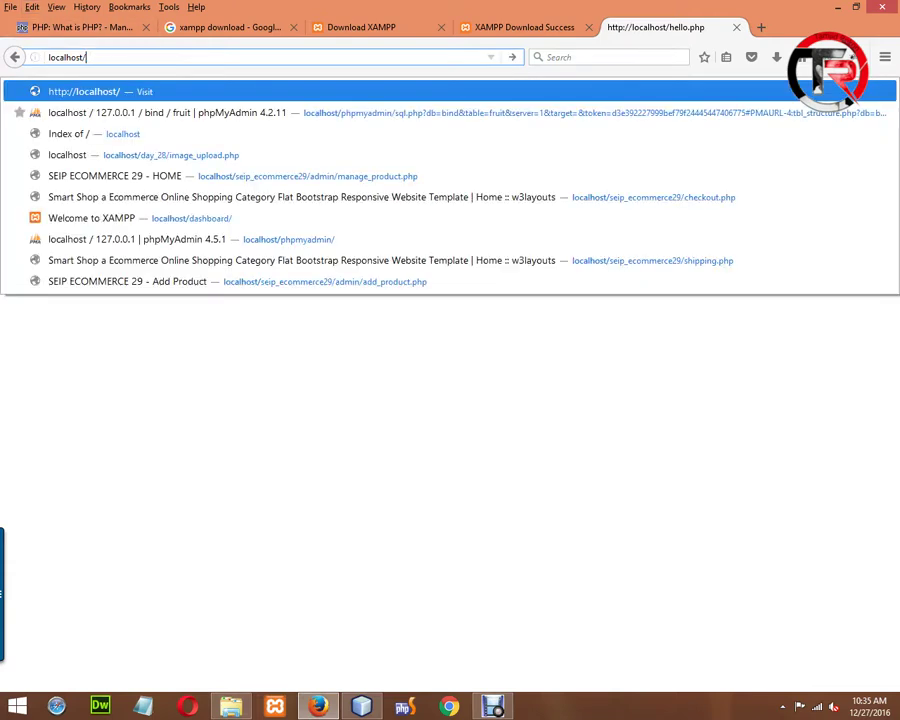
{"action": "key", "text": "Return"}
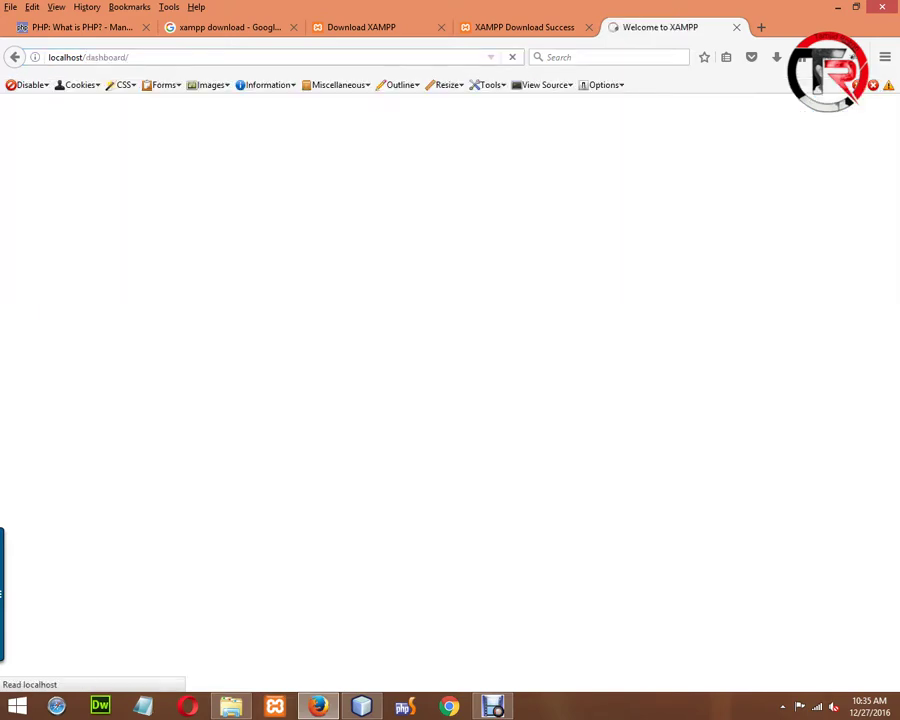
In File Explorer, rename index.php in the htdocs folder to index__.php
{"action": "key", "text": "alt+Tab"}
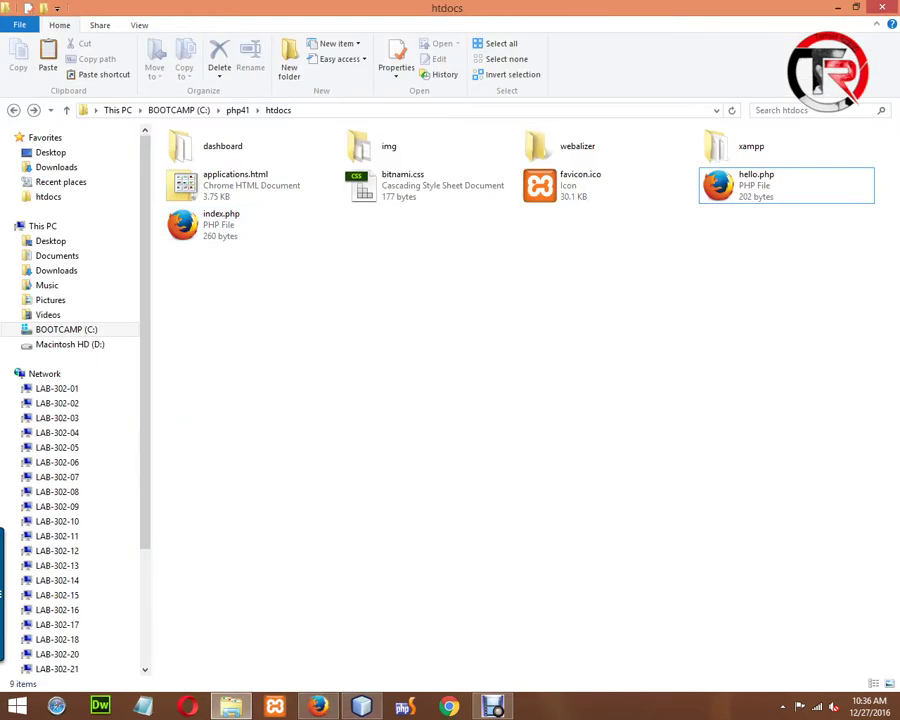
{"action": "left_click_drag", "start_coordinate": [828, 244], "coordinate": [177, 135]}
{"action": "key", "text": "Escape"}
{"action": "key", "text": "Right"}
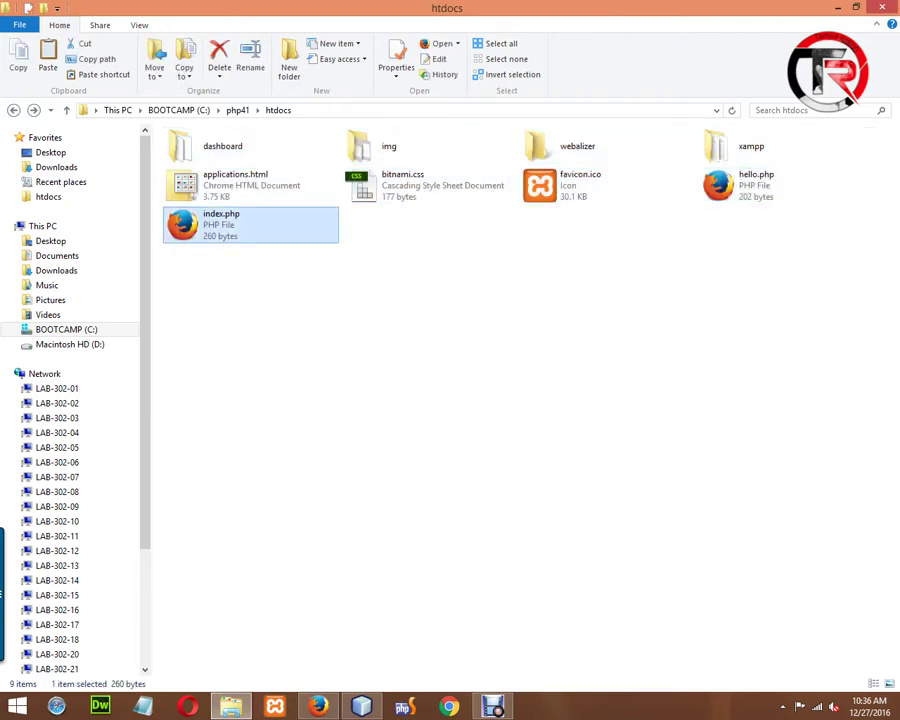
{"action": "key", "text": "F2"}
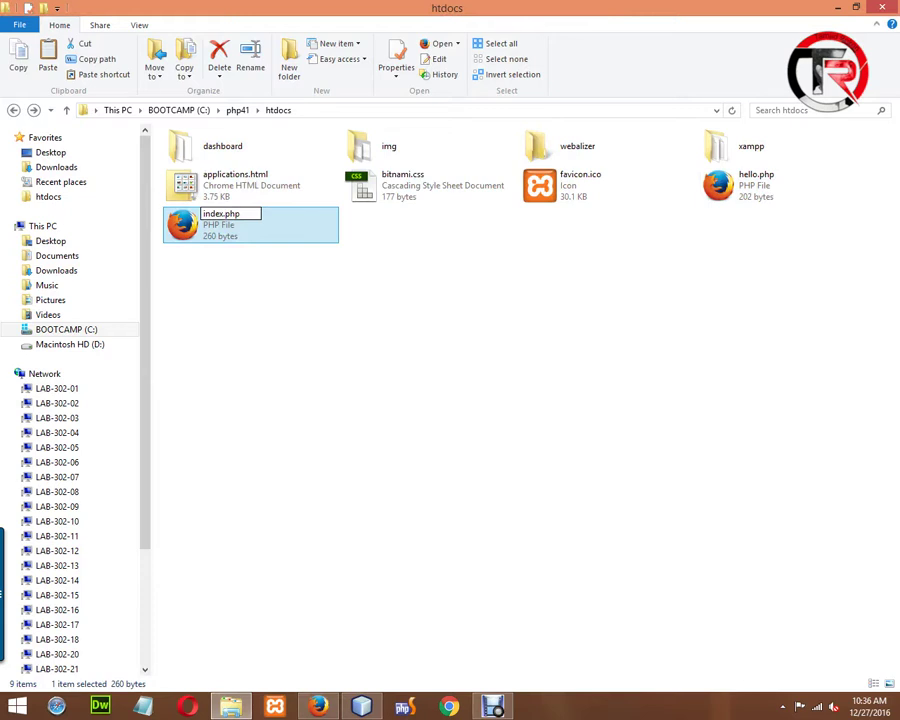
{"action": "type", "text": "_"}
{"action": "left_click", "coordinate": [250, 185]}
{"action": "left_click", "coordinate": [250, 224]}
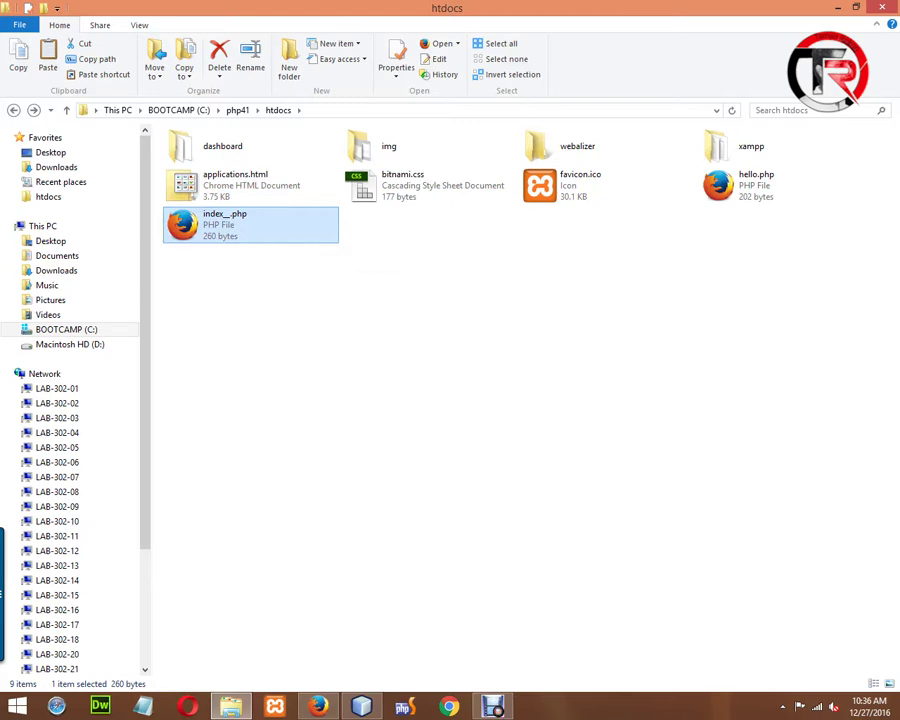
Switch to Firefox and load the localhost root without dashboard/ to test it with the index file renamed
{"action": "key", "text": "alt+Tab"}
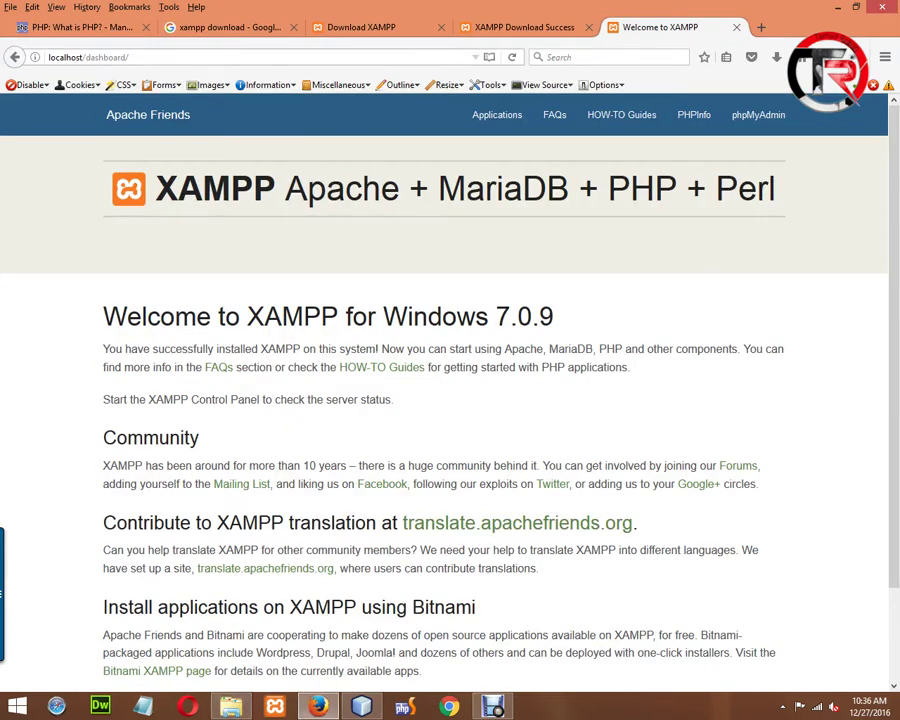
{"action": "left_click_drag", "start_coordinate": [85, 57], "coordinate": [128, 57]}
{"action": "key", "text": "BackSpace"}
{"action": "key", "text": "Return"}
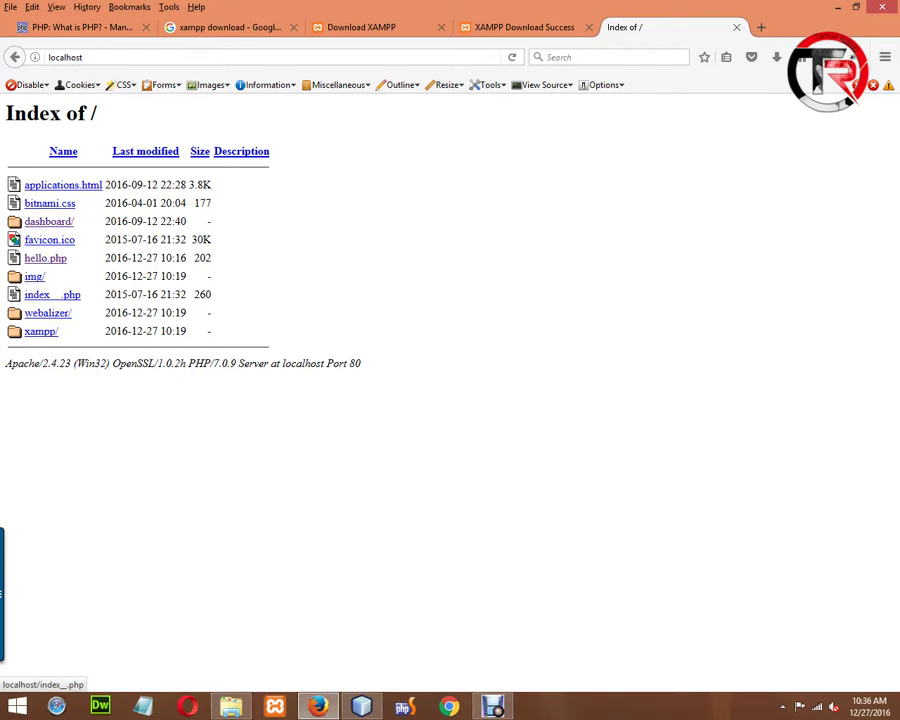
Open index__.php from the directory listing and examine the page, highlighting the version number in the welcome heading
{"action": "left_click", "coordinate": [52, 294]}
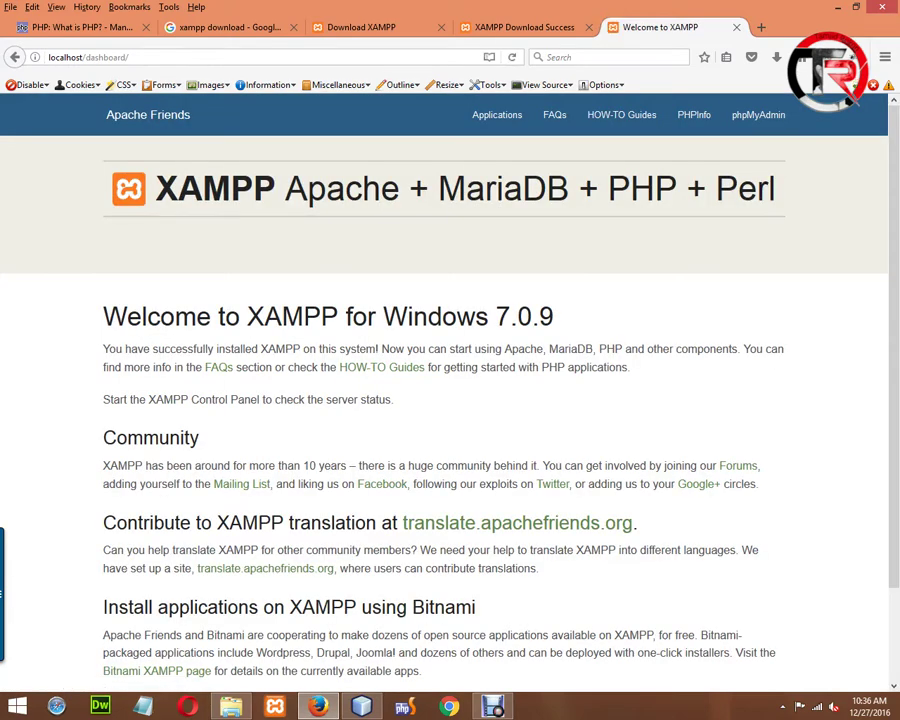
{"action": "scroll", "coordinate": [444, 390], "scroll_direction": "down", "scroll_amount": 1}
{"action": "scroll", "coordinate": [444, 390], "scroll_direction": "up", "scroll_amount": 1}
{"action": "scroll", "coordinate": [444, 390], "scroll_direction": "down", "scroll_amount": 1}
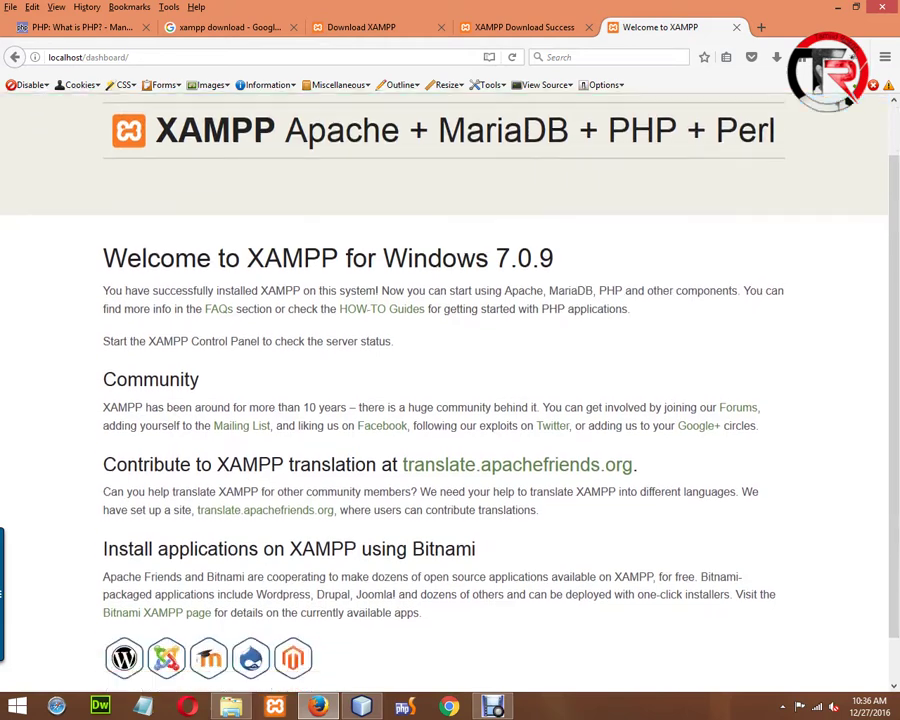
{"action": "scroll", "coordinate": [444, 390], "scroll_direction": "up", "scroll_amount": 1}
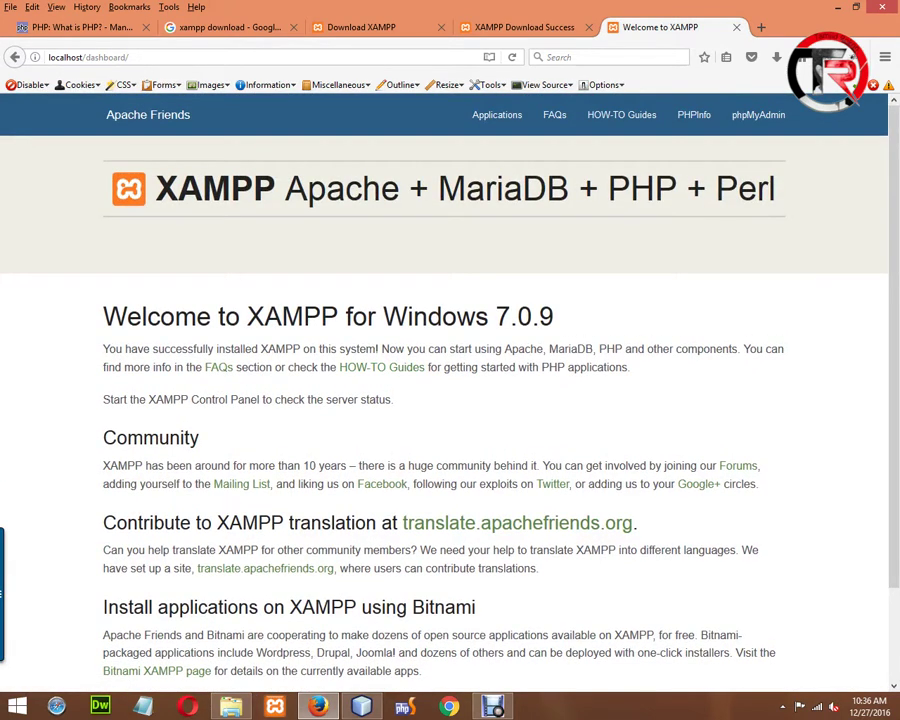
{"action": "left_click_drag", "start_coordinate": [496, 316], "coordinate": [553, 316]}
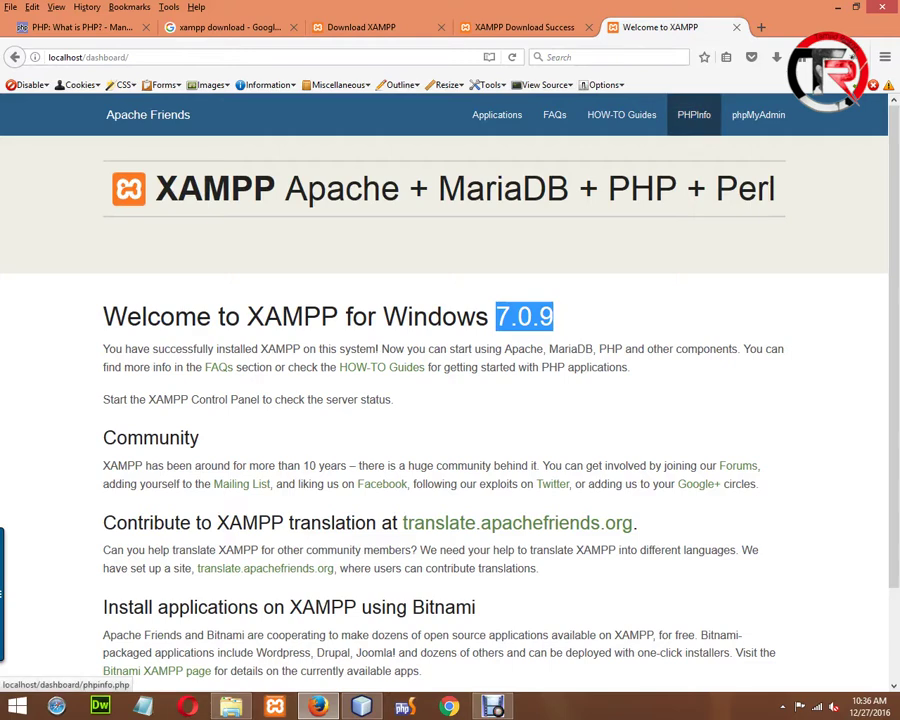
Open the PHPInfo page, highlight the PHP version number in its header, and close that page
{"action": "left_click", "coordinate": [693, 114]}
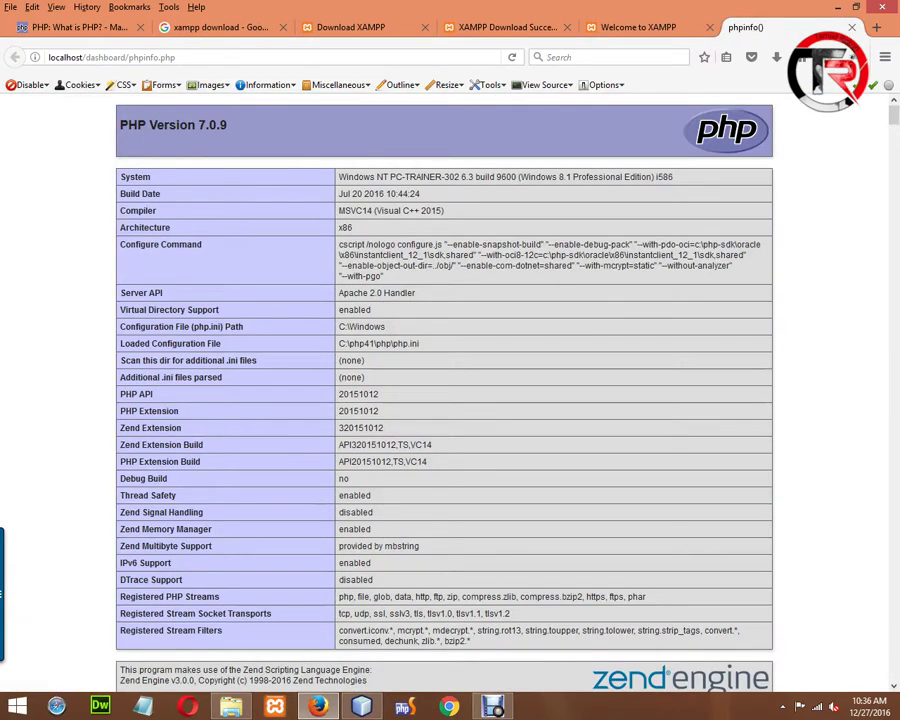
{"action": "left_click_drag", "start_coordinate": [195, 125], "coordinate": [227, 125]}
{"action": "key", "text": "ctrl+w"}
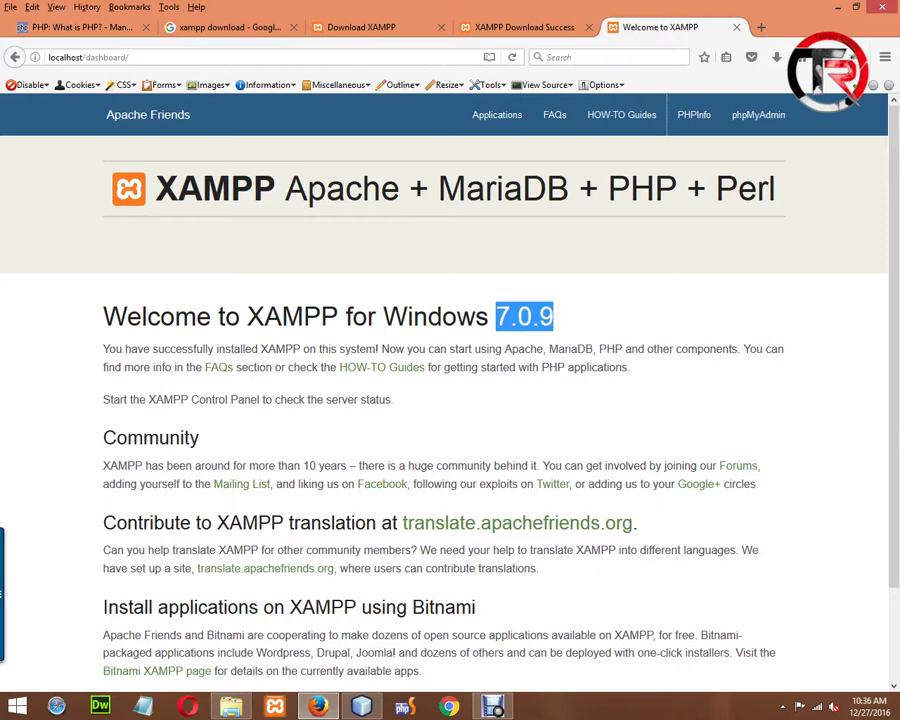
Remove /dashboard/ from the address and return to the root directory listing of localhost
{"action": "left_click_drag", "start_coordinate": [129, 57], "coordinate": [83, 57]}
{"action": "key", "text": "BackSpace"}
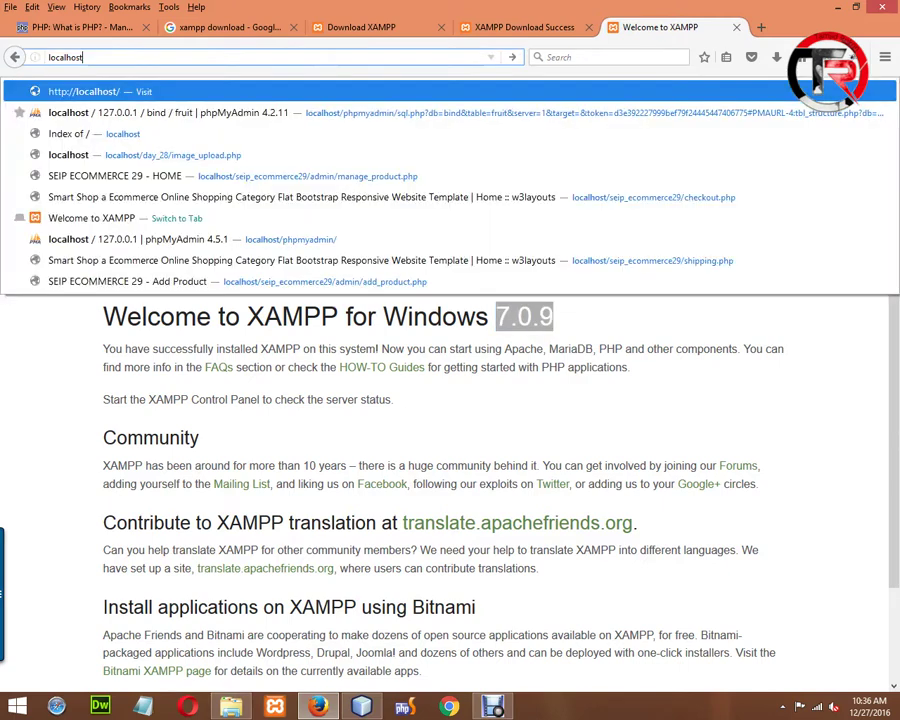
{"action": "key", "text": "Return"}
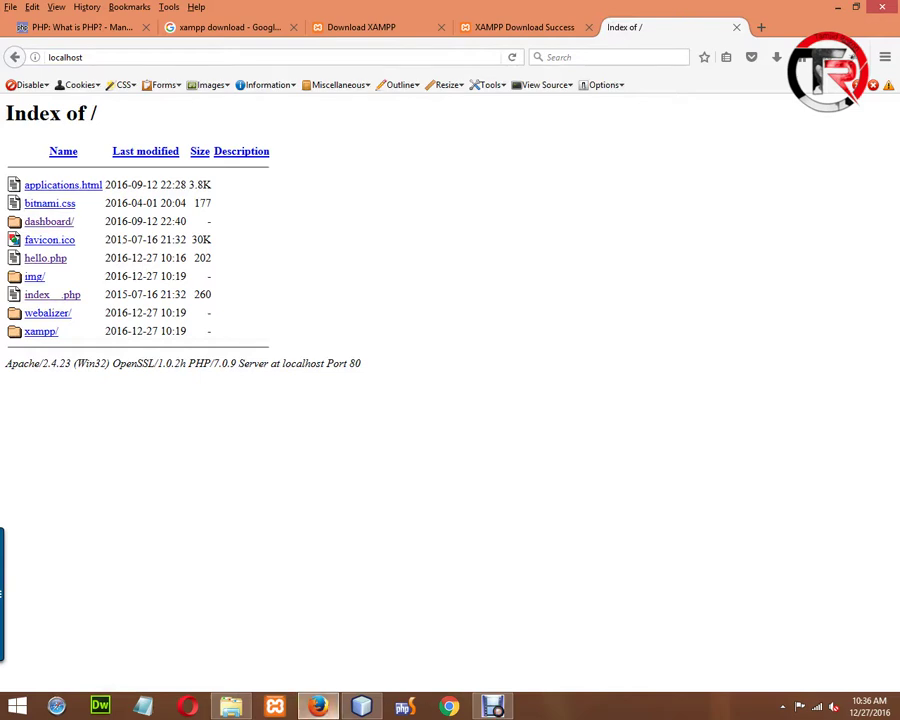
In File Explorer, create a folder named seip_php41 inside htdocs and switch to NetBeans
{"action": "mouse_move", "coordinate": [361, 706]}
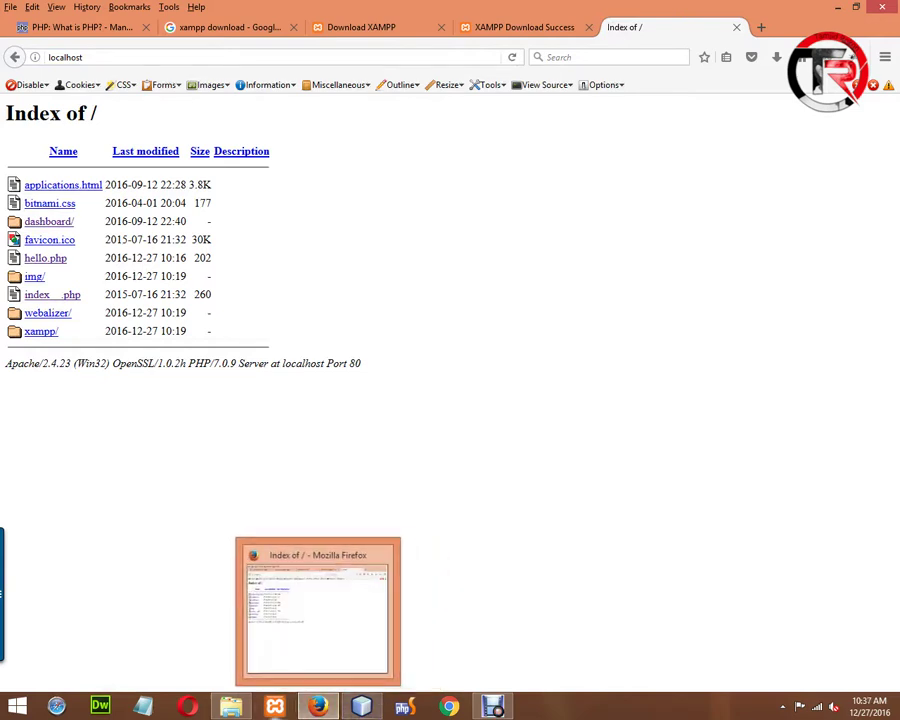
{"action": "left_click", "coordinate": [231, 706]}
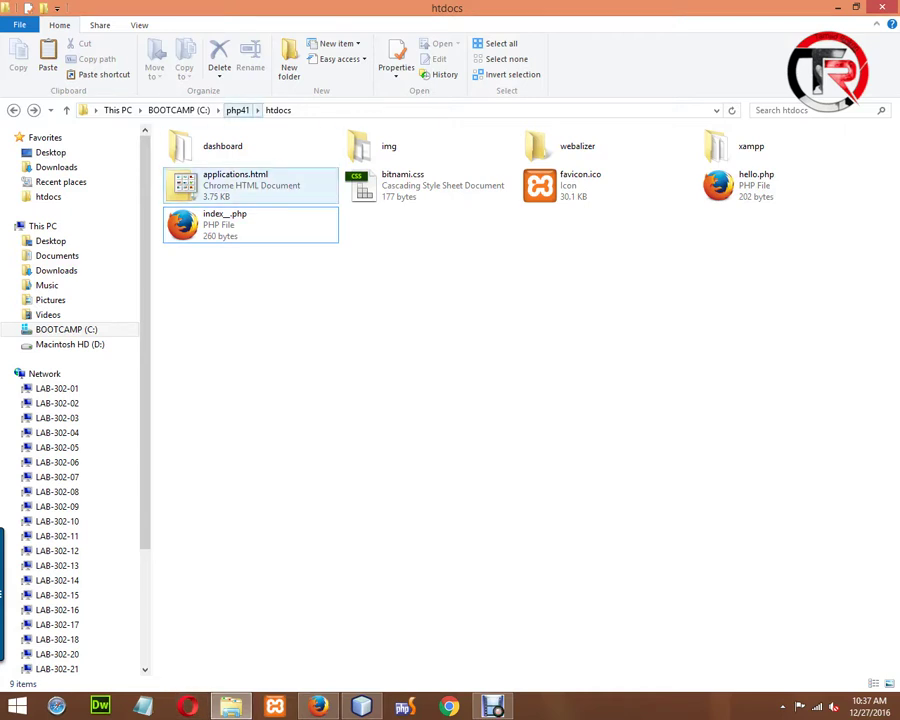
{"action": "right_click", "coordinate": [454, 426]}
{"action": "mouse_move", "coordinate": [486, 637]}
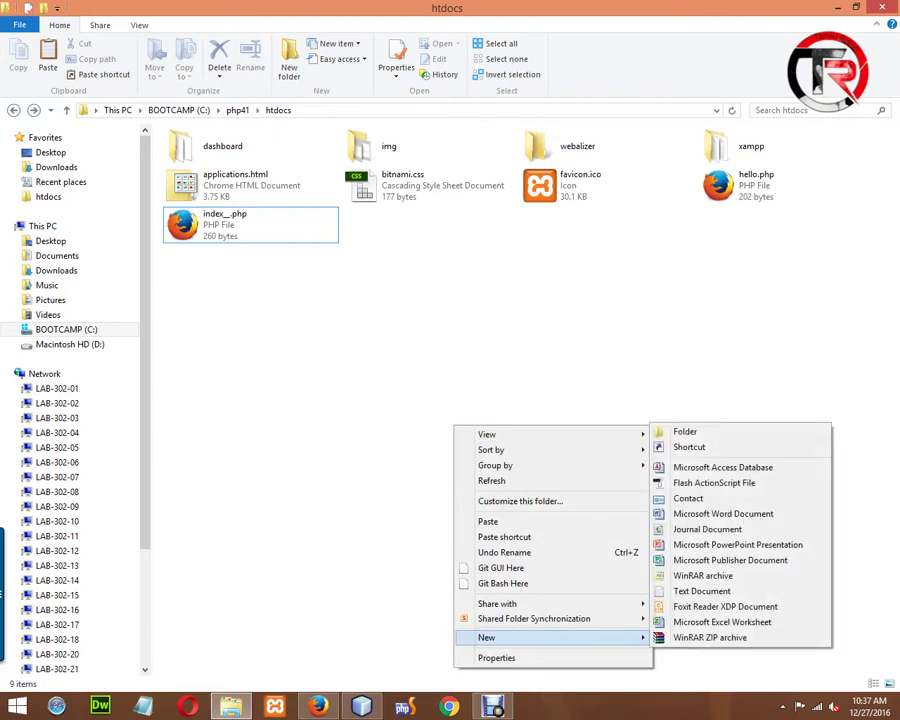
{"action": "left_click", "coordinate": [678, 428]}
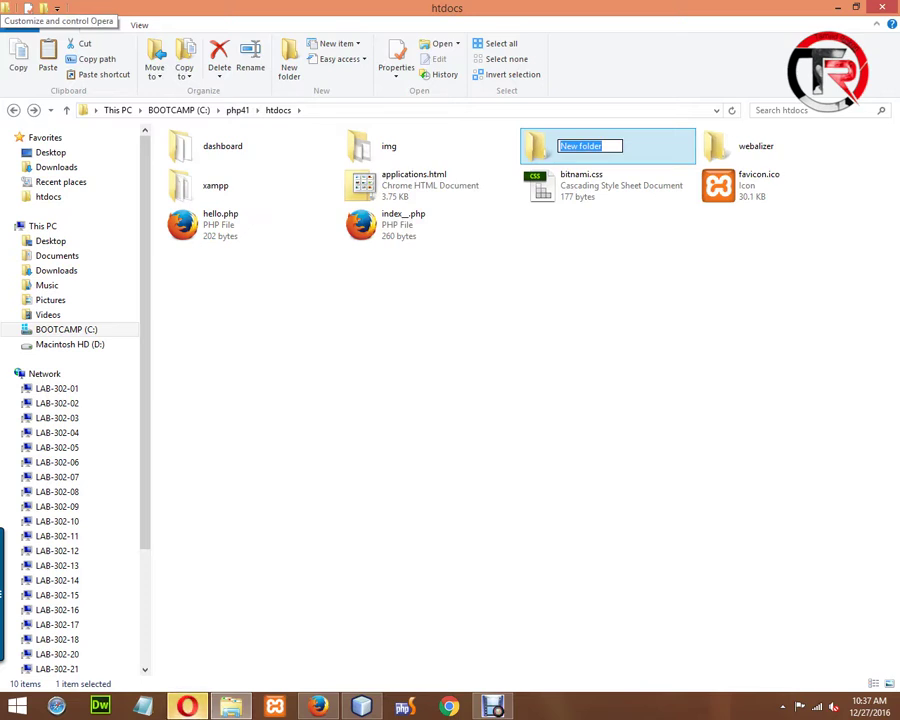
{"action": "type", "text": "seip_php"}
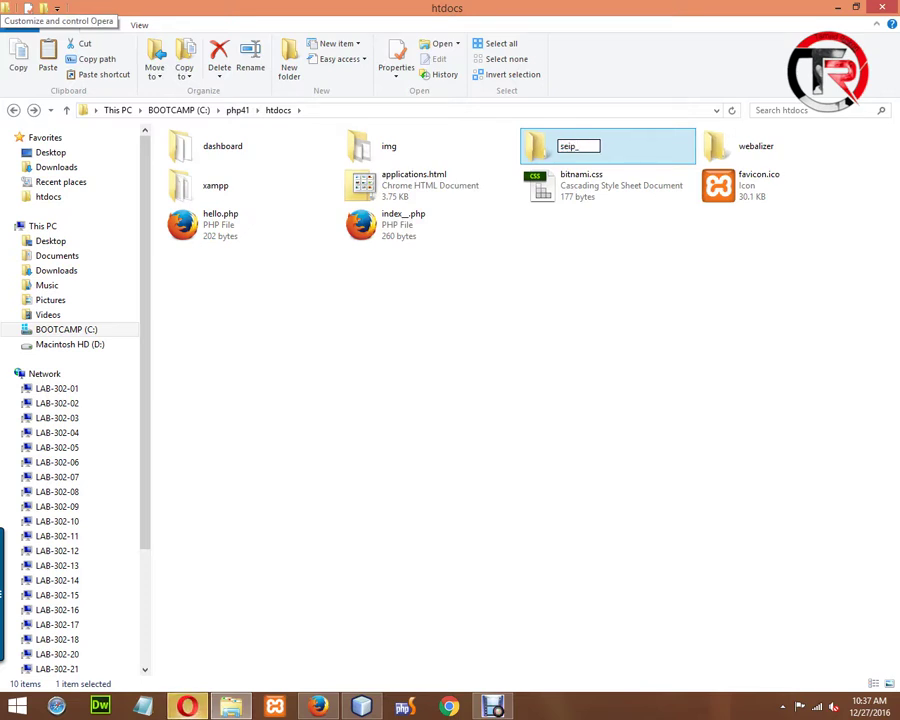
{"action": "type", "text": "42"}
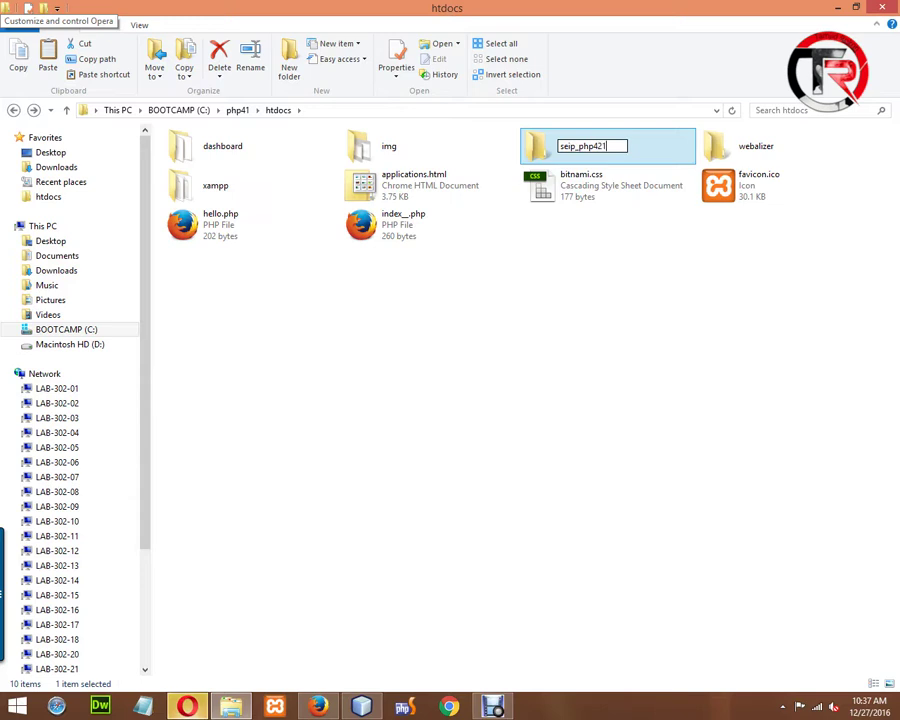
{"action": "key", "text": "BackSpace"}
{"action": "type", "text": "1"}
{"action": "key", "text": "Return"}
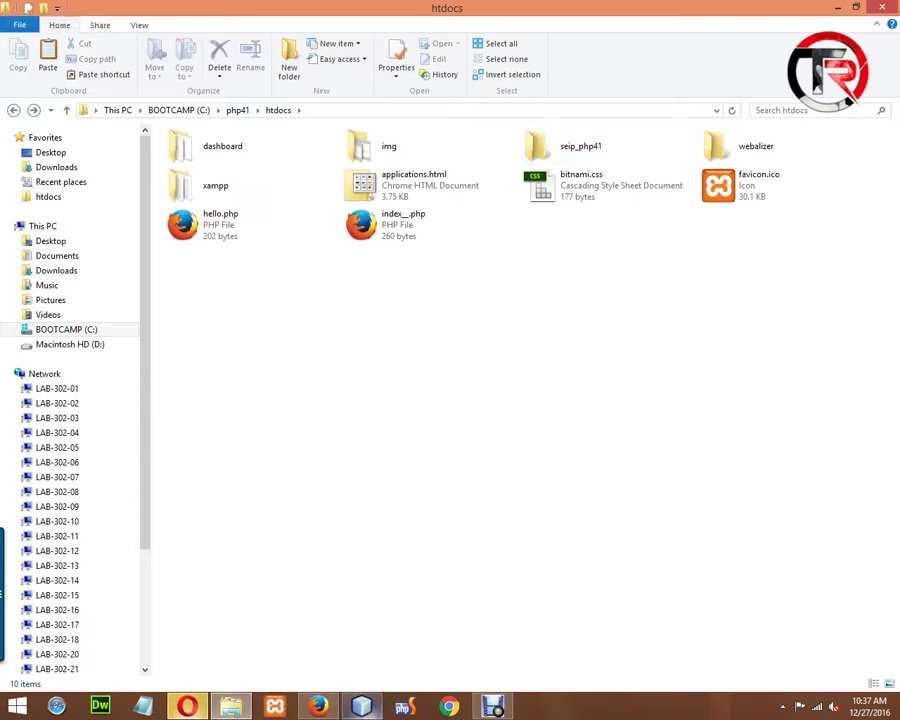
{"action": "left_click", "coordinate": [361, 706]}
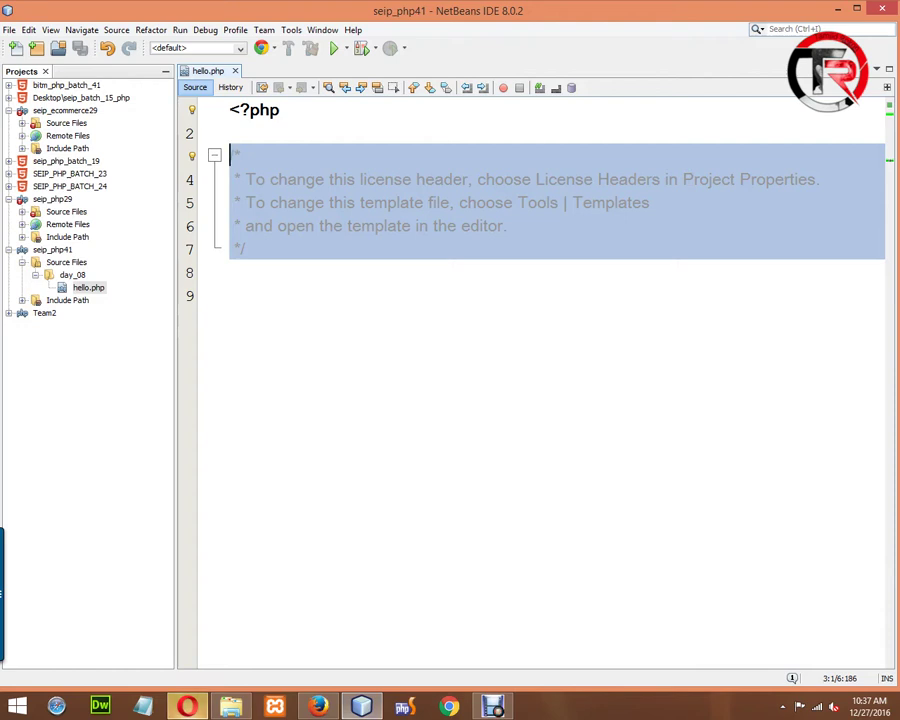